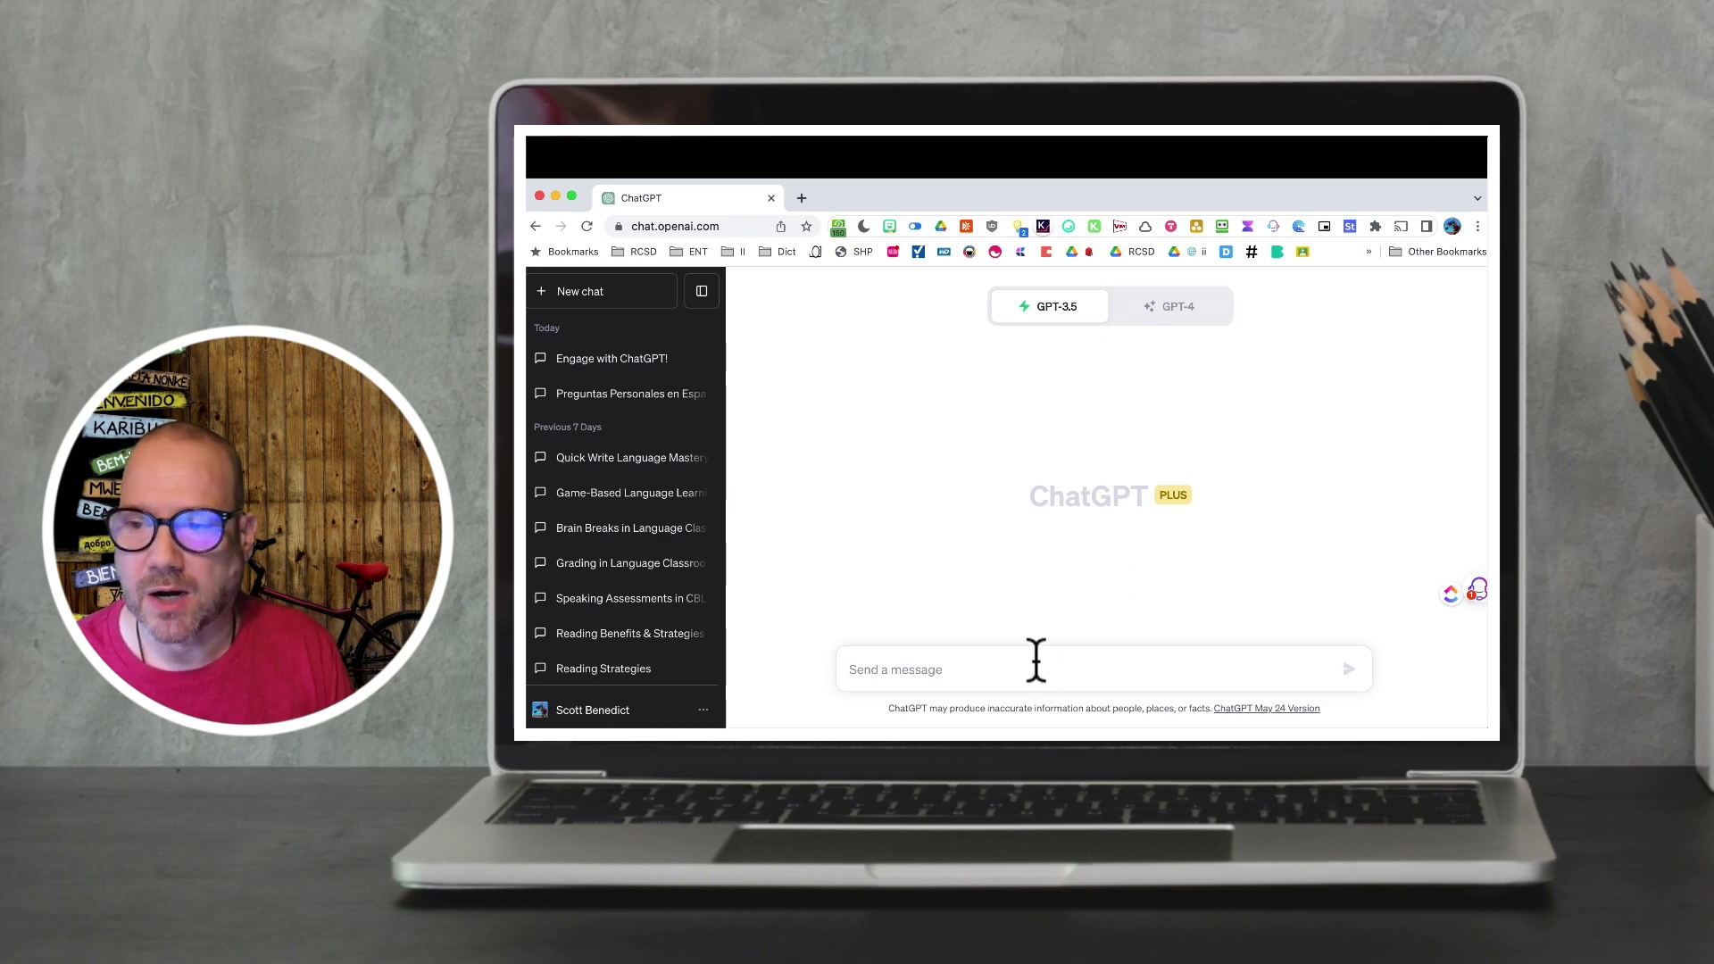
Step: Send a prompt requesting 20 conversational questions in present-tense Spanish for true beginners, using the verbs wants, goes, has, and likes
{"action": "left_click", "coordinate": [917, 670]}
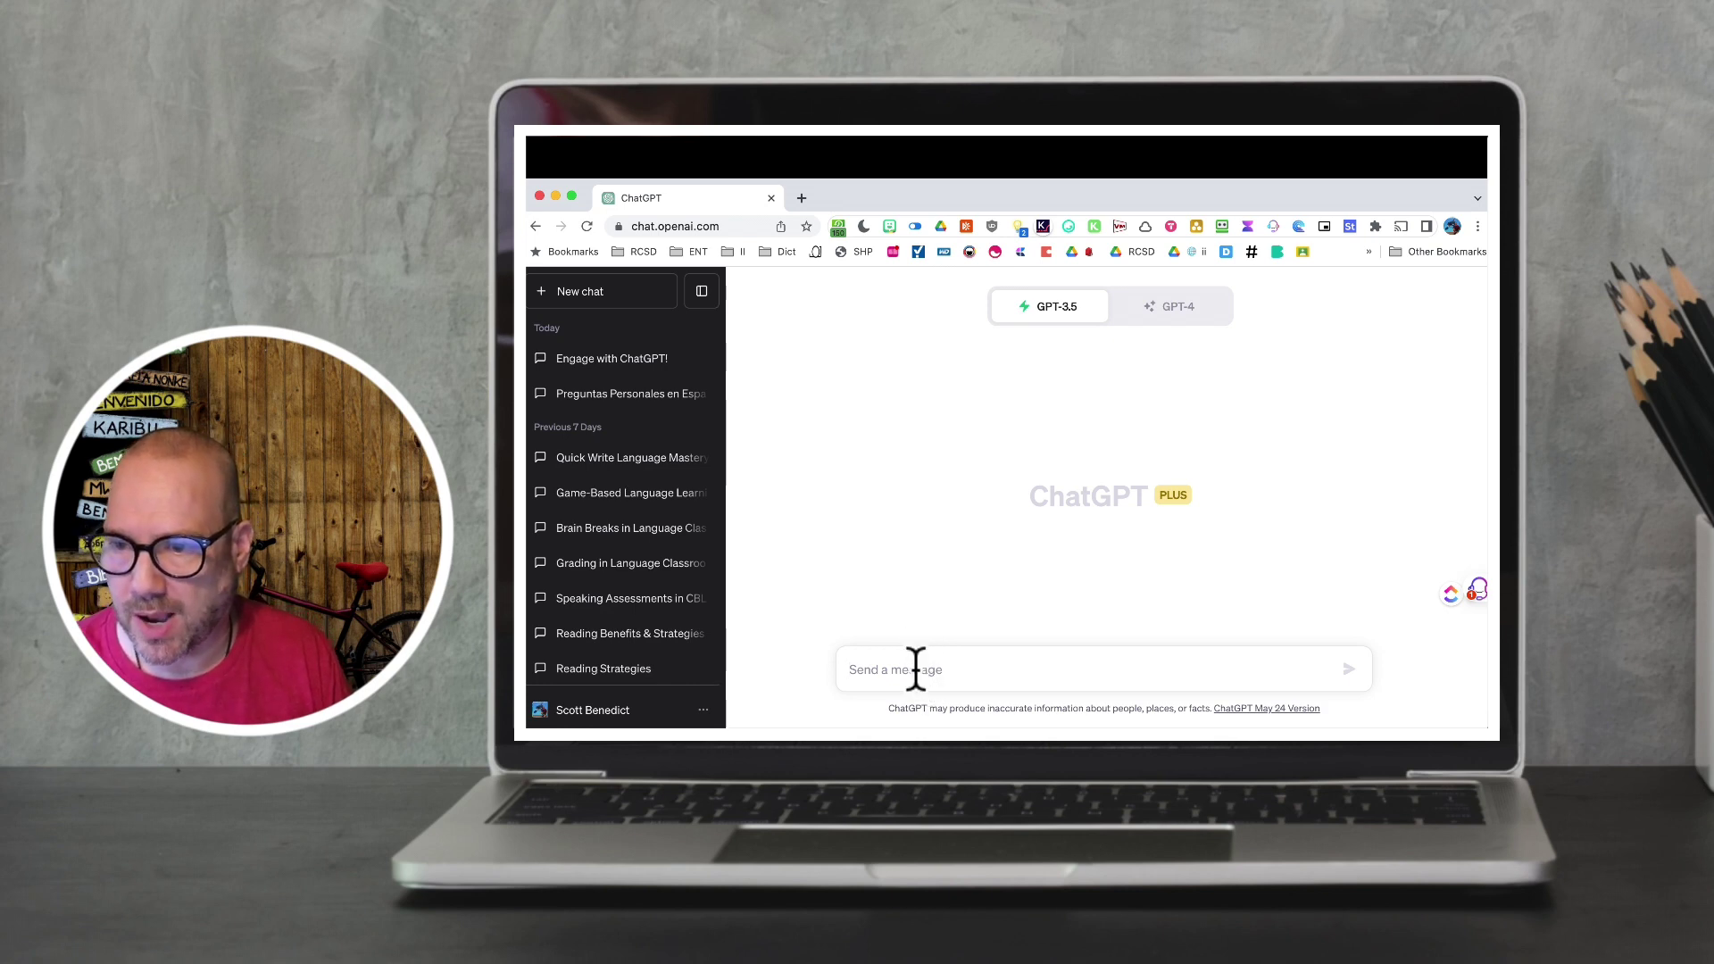
{"action": "type", "text": "Write 20 "}
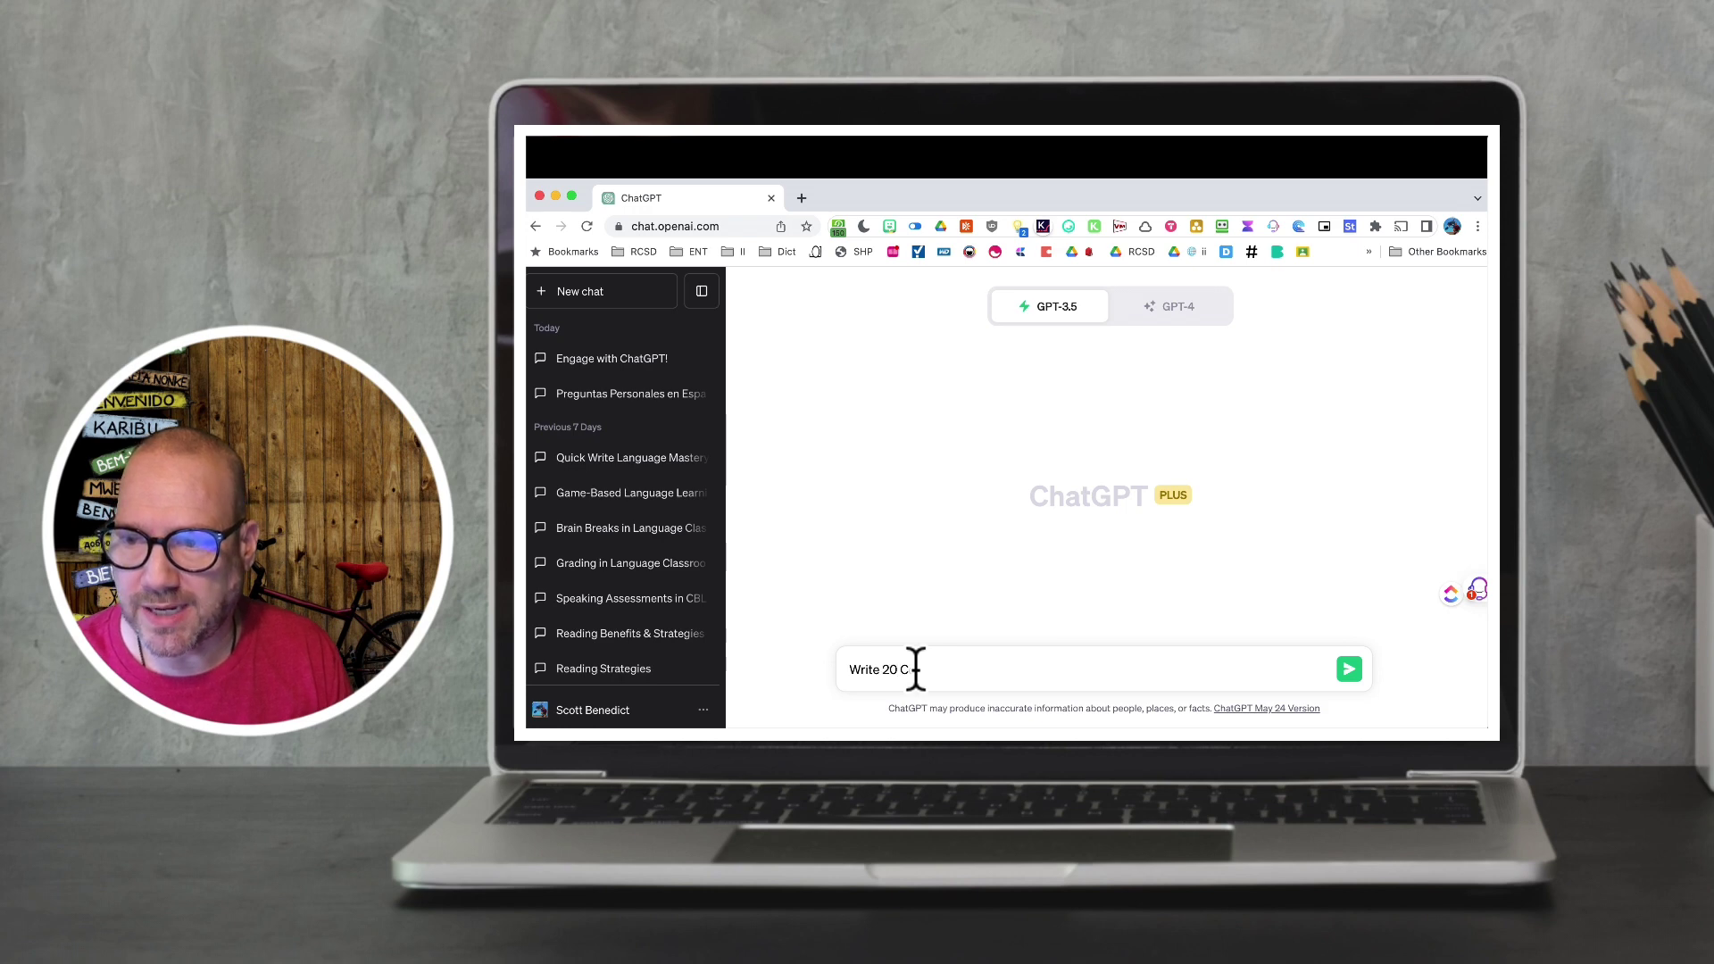
{"action": "type", "text": "conversatio"}
{"action": "key", "text": "BackSpace"}
{"action": "type", "text": "nal questions using th"}
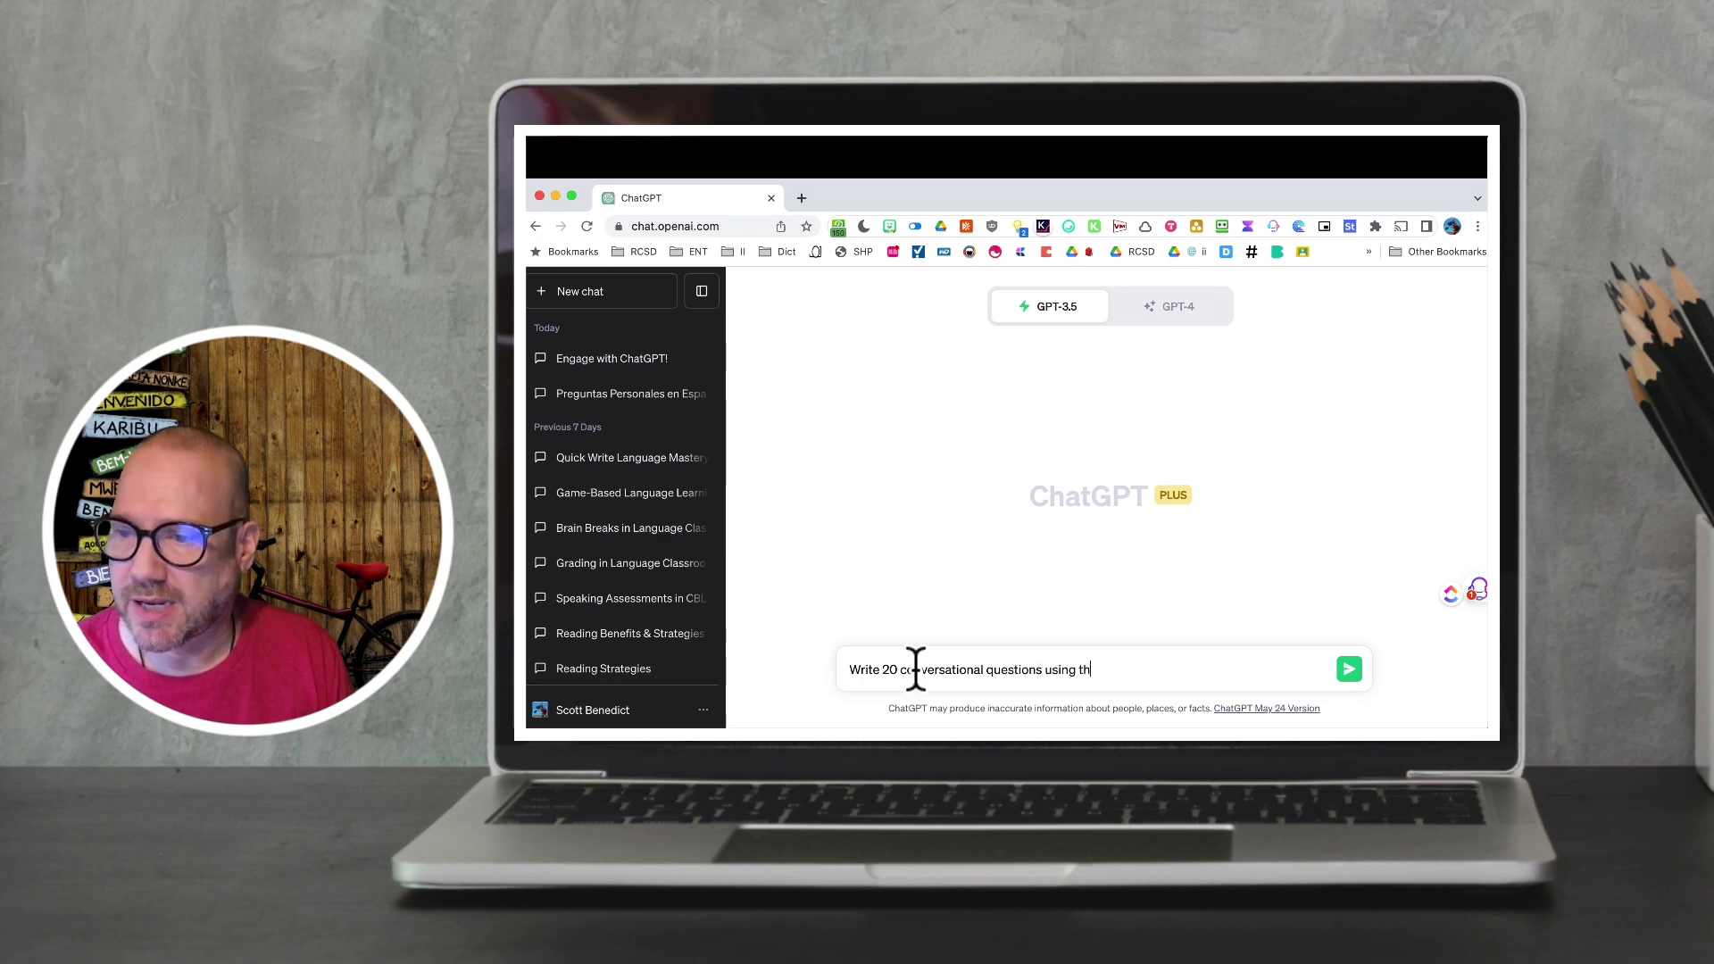
{"action": "type", "text": "e verbs wants, goes, has, "}
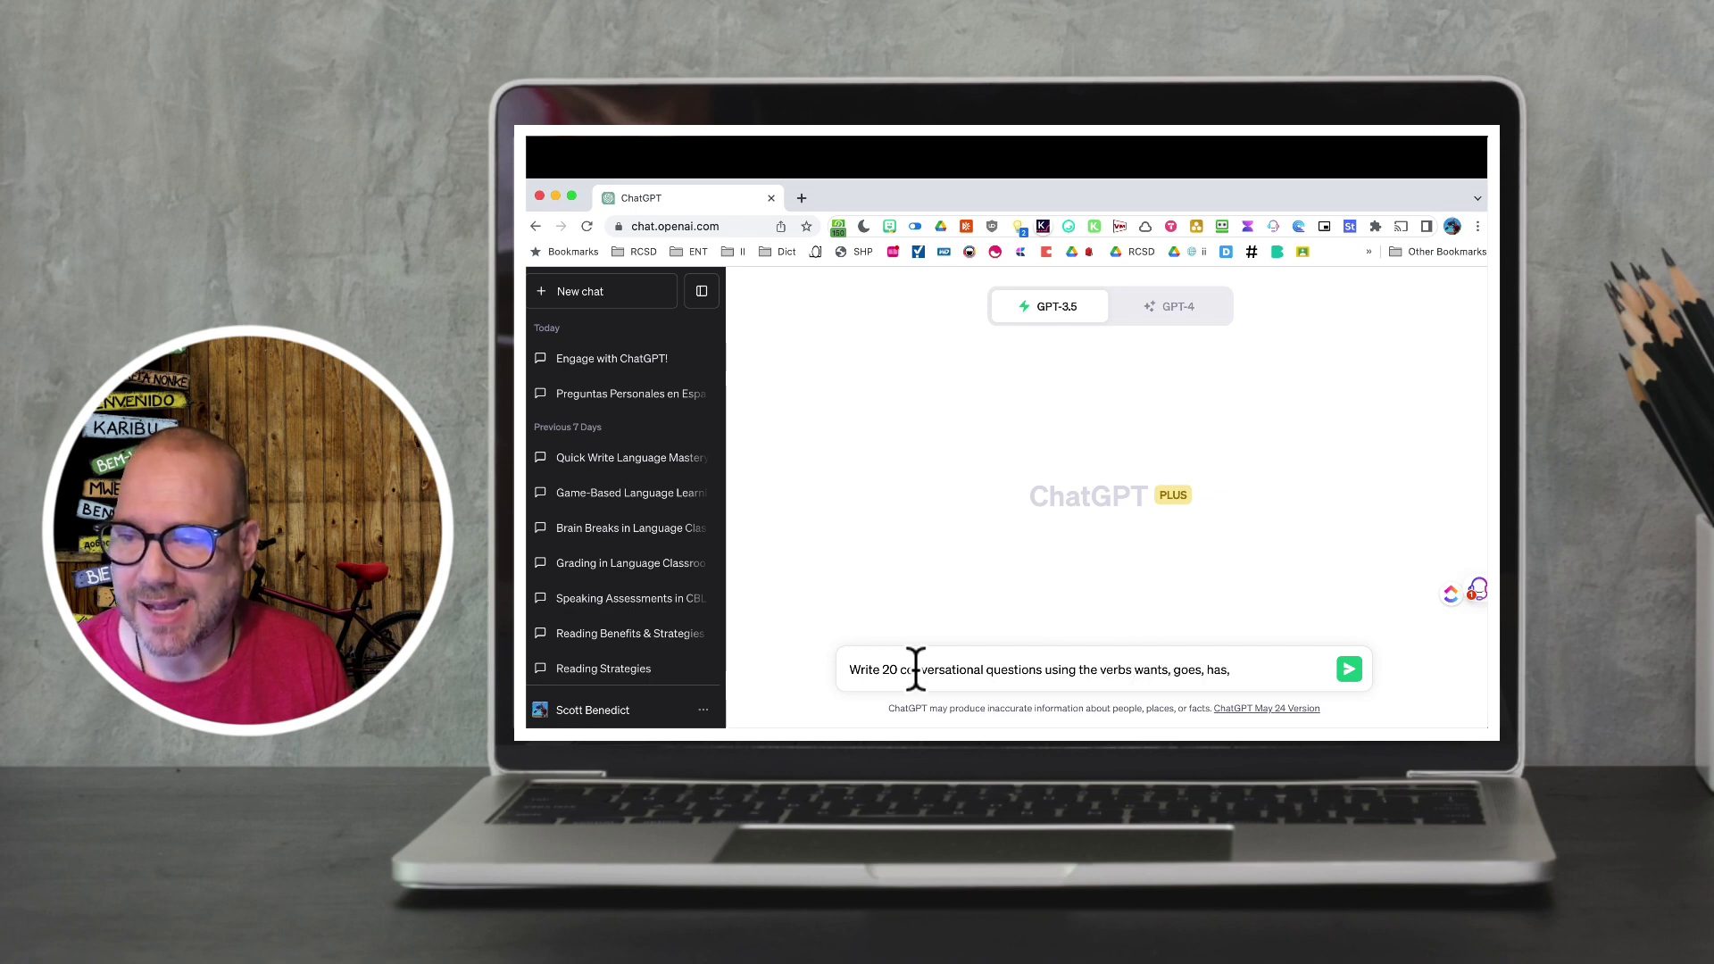
{"action": "type", "text": "and likes for true beg"}
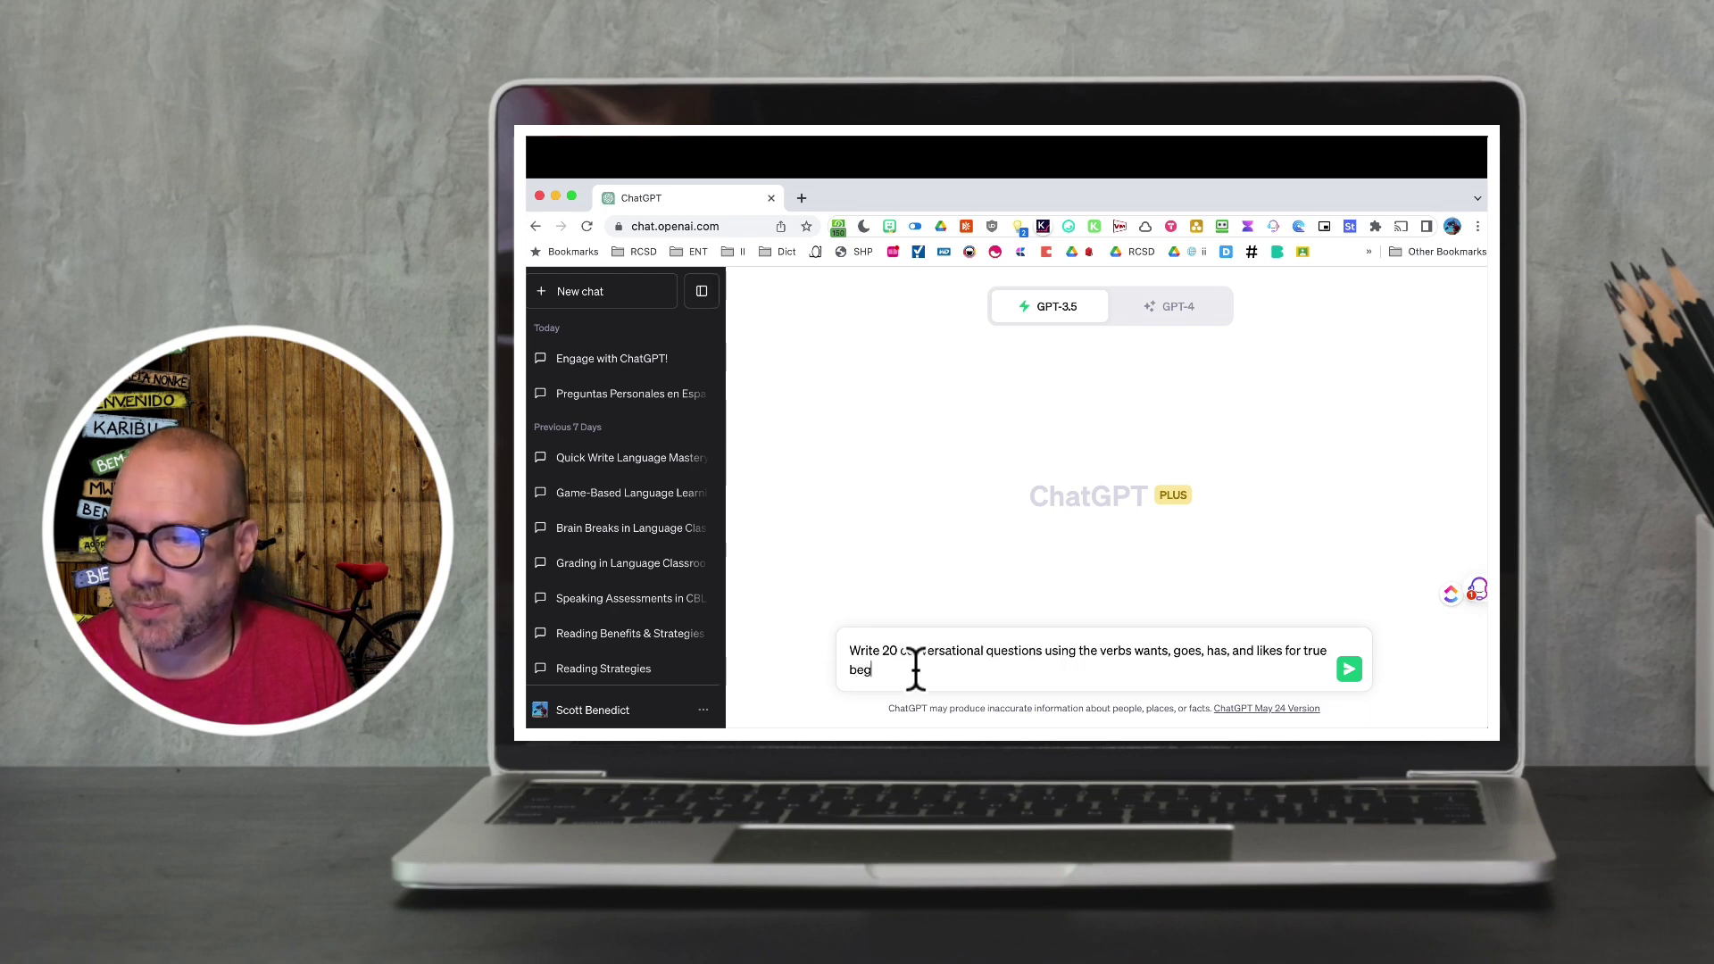
{"action": "type", "text": "inners. These"}
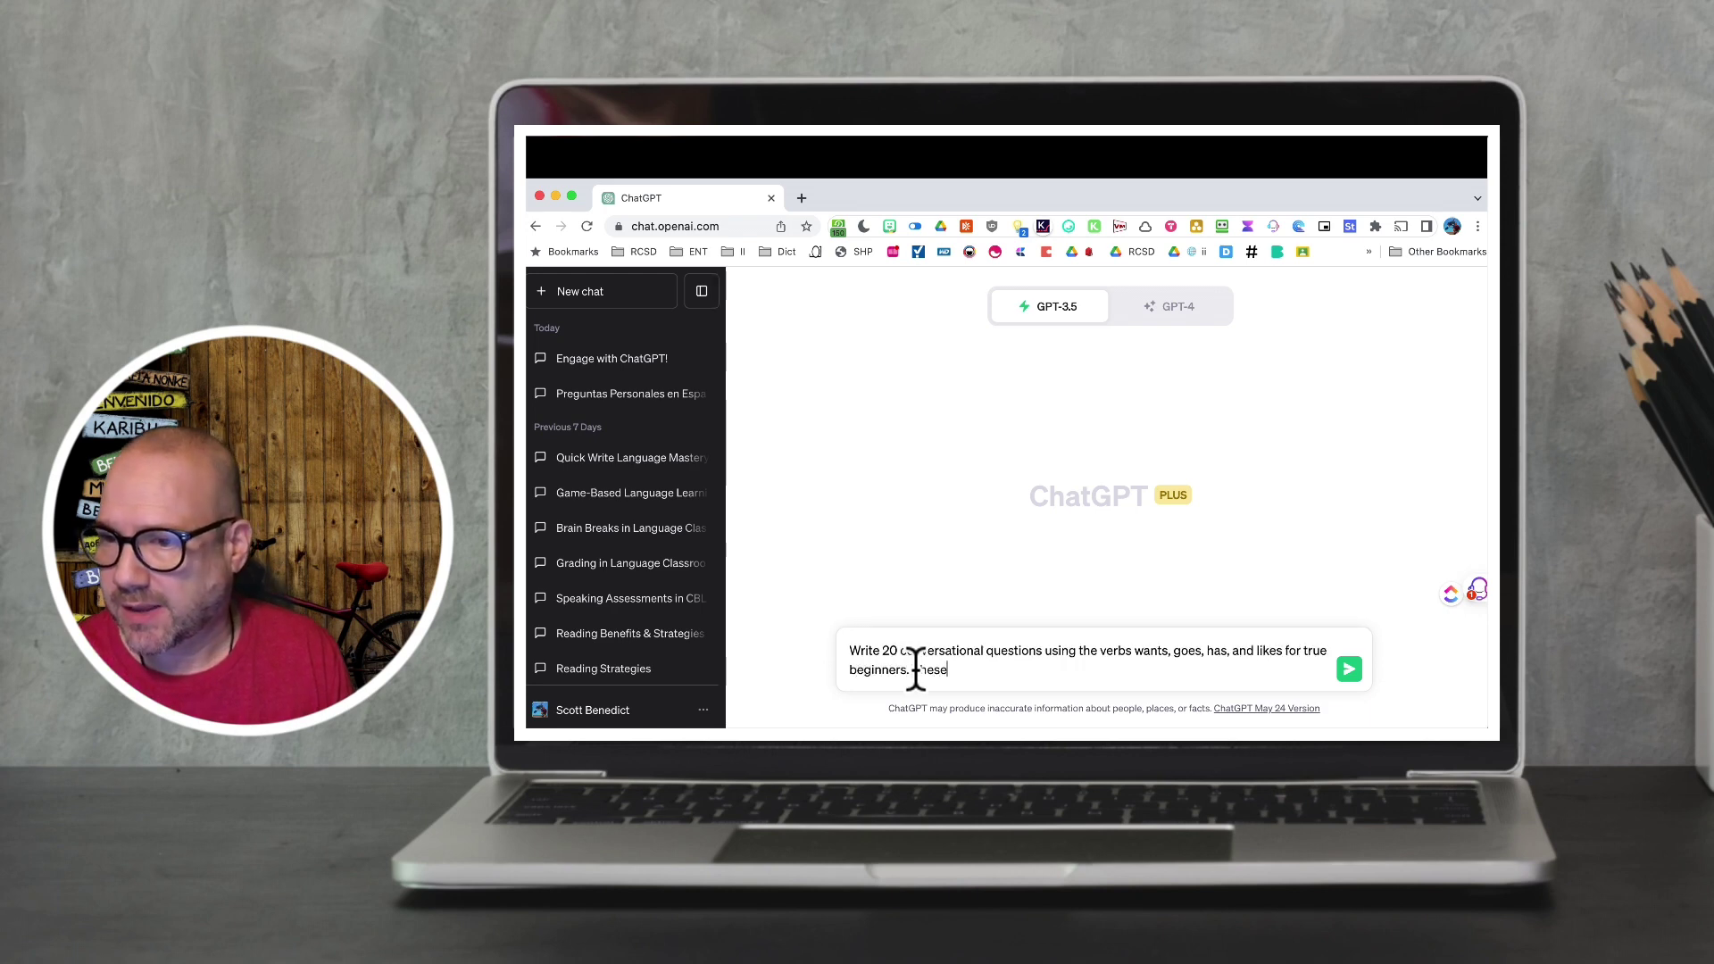
{"action": "type", "text": " questions shou"}
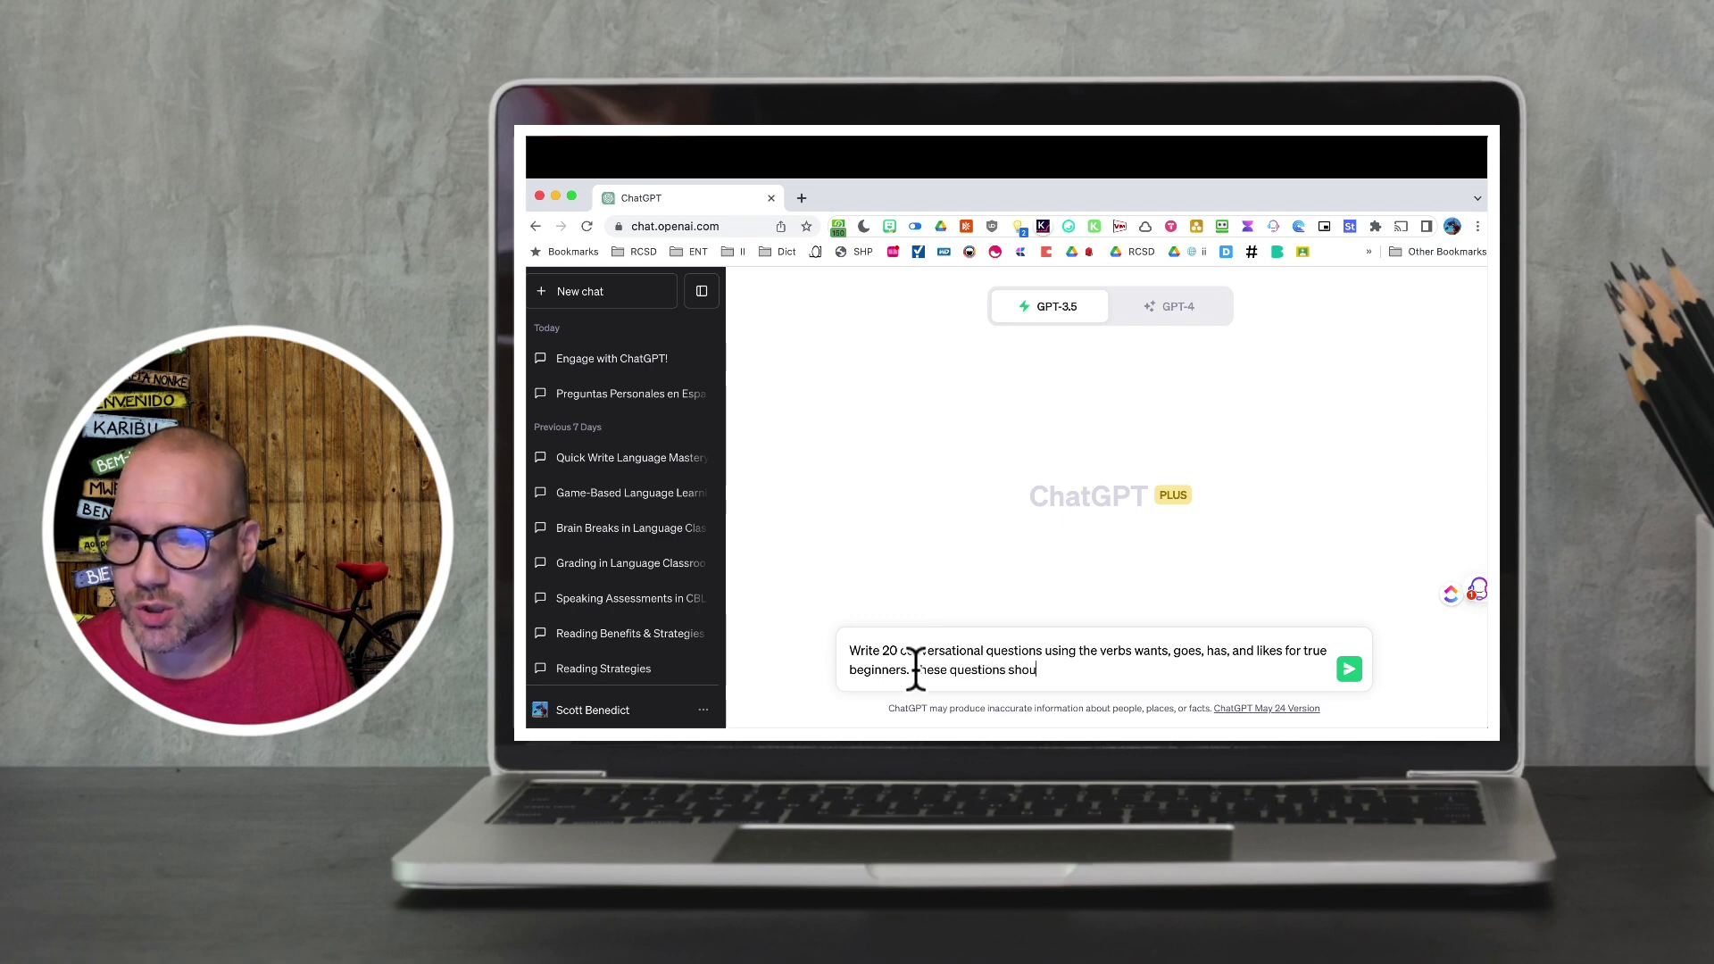
{"action": "type", "text": "ld be in the prese"}
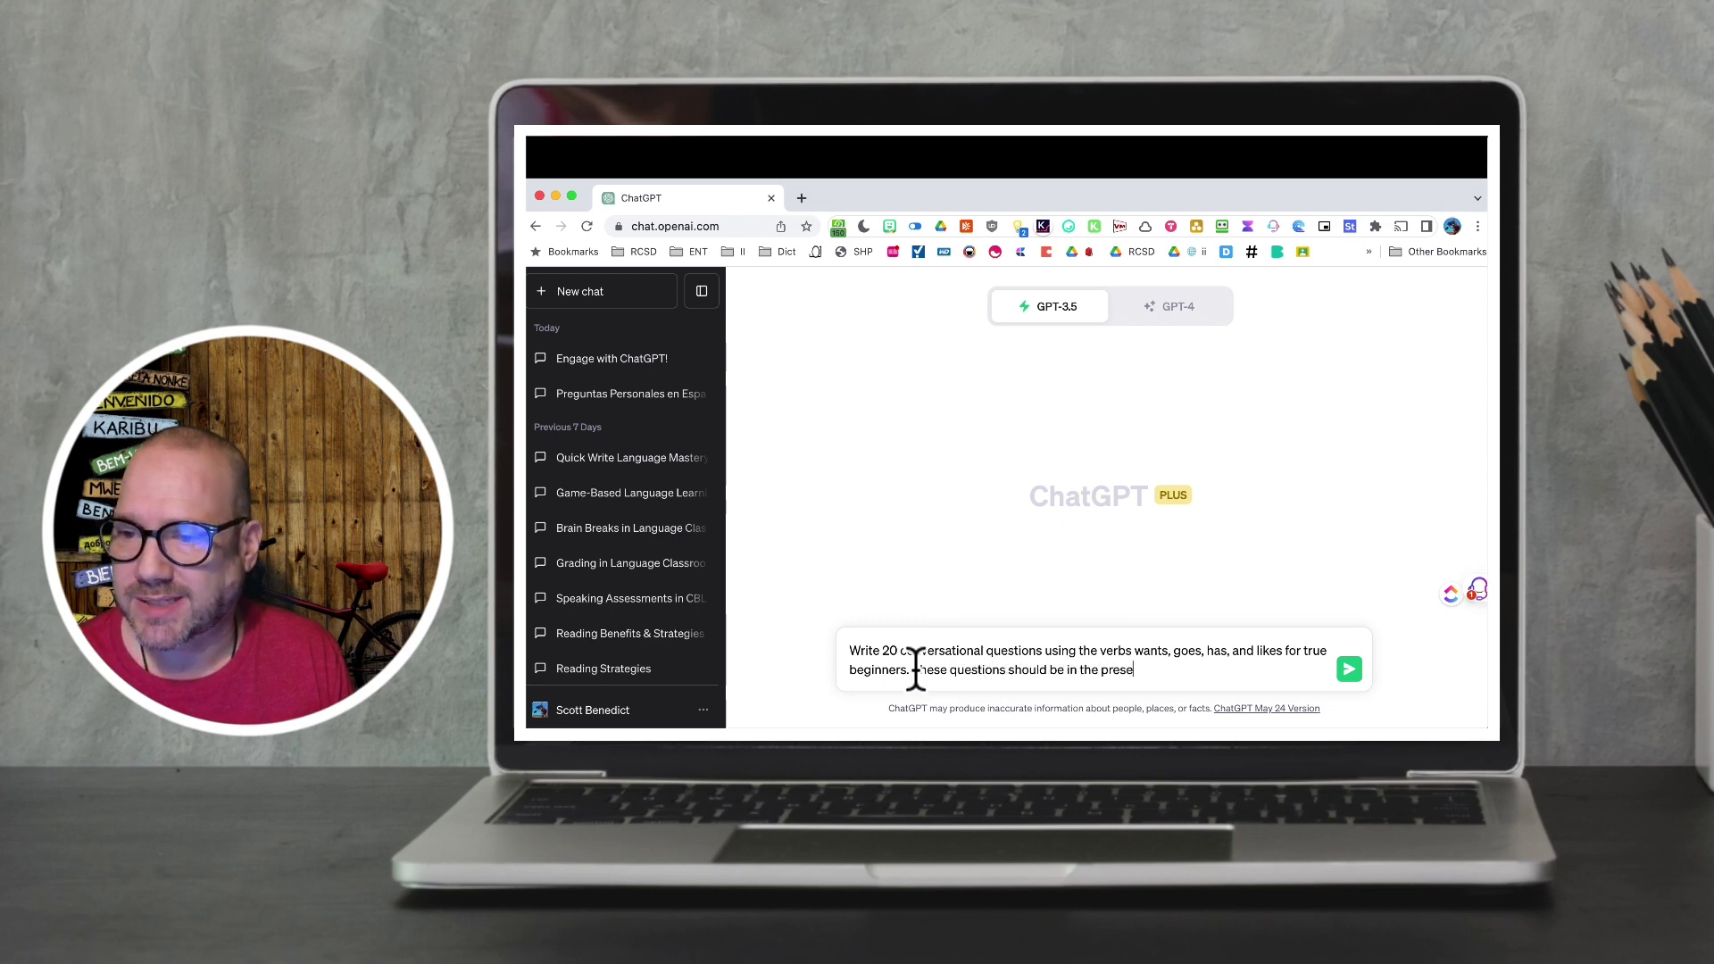
{"action": "type", "text": "nt tense and in"}
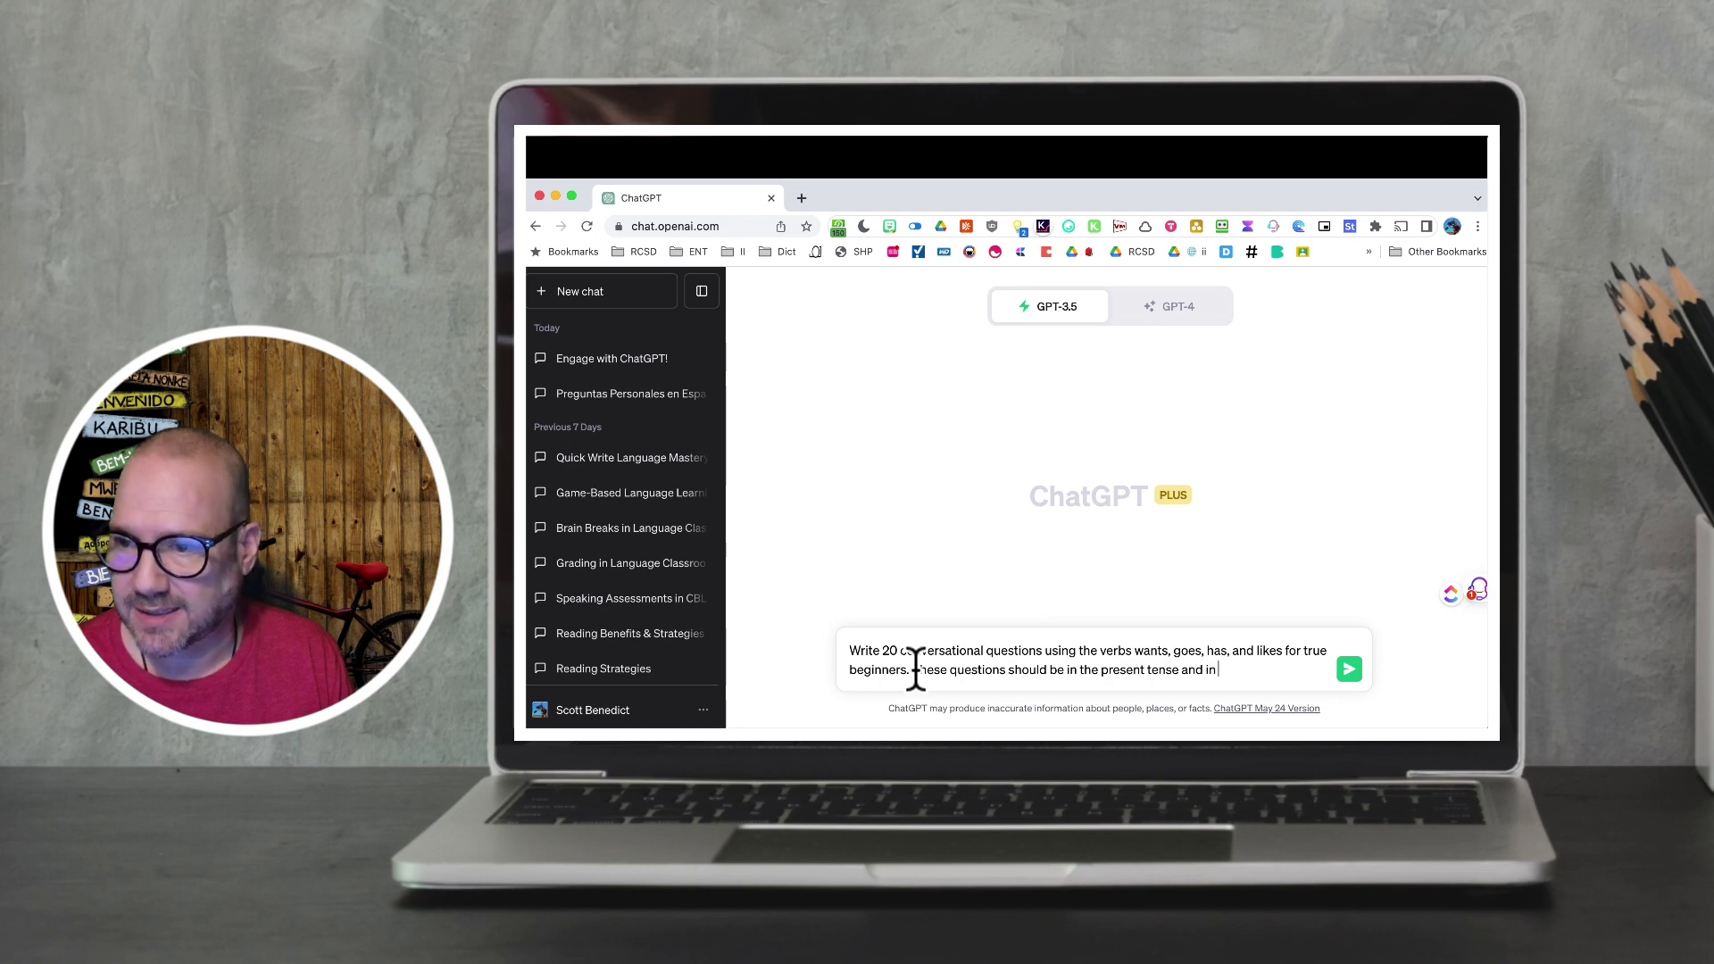
{"action": "type", "text": " Spanish."}
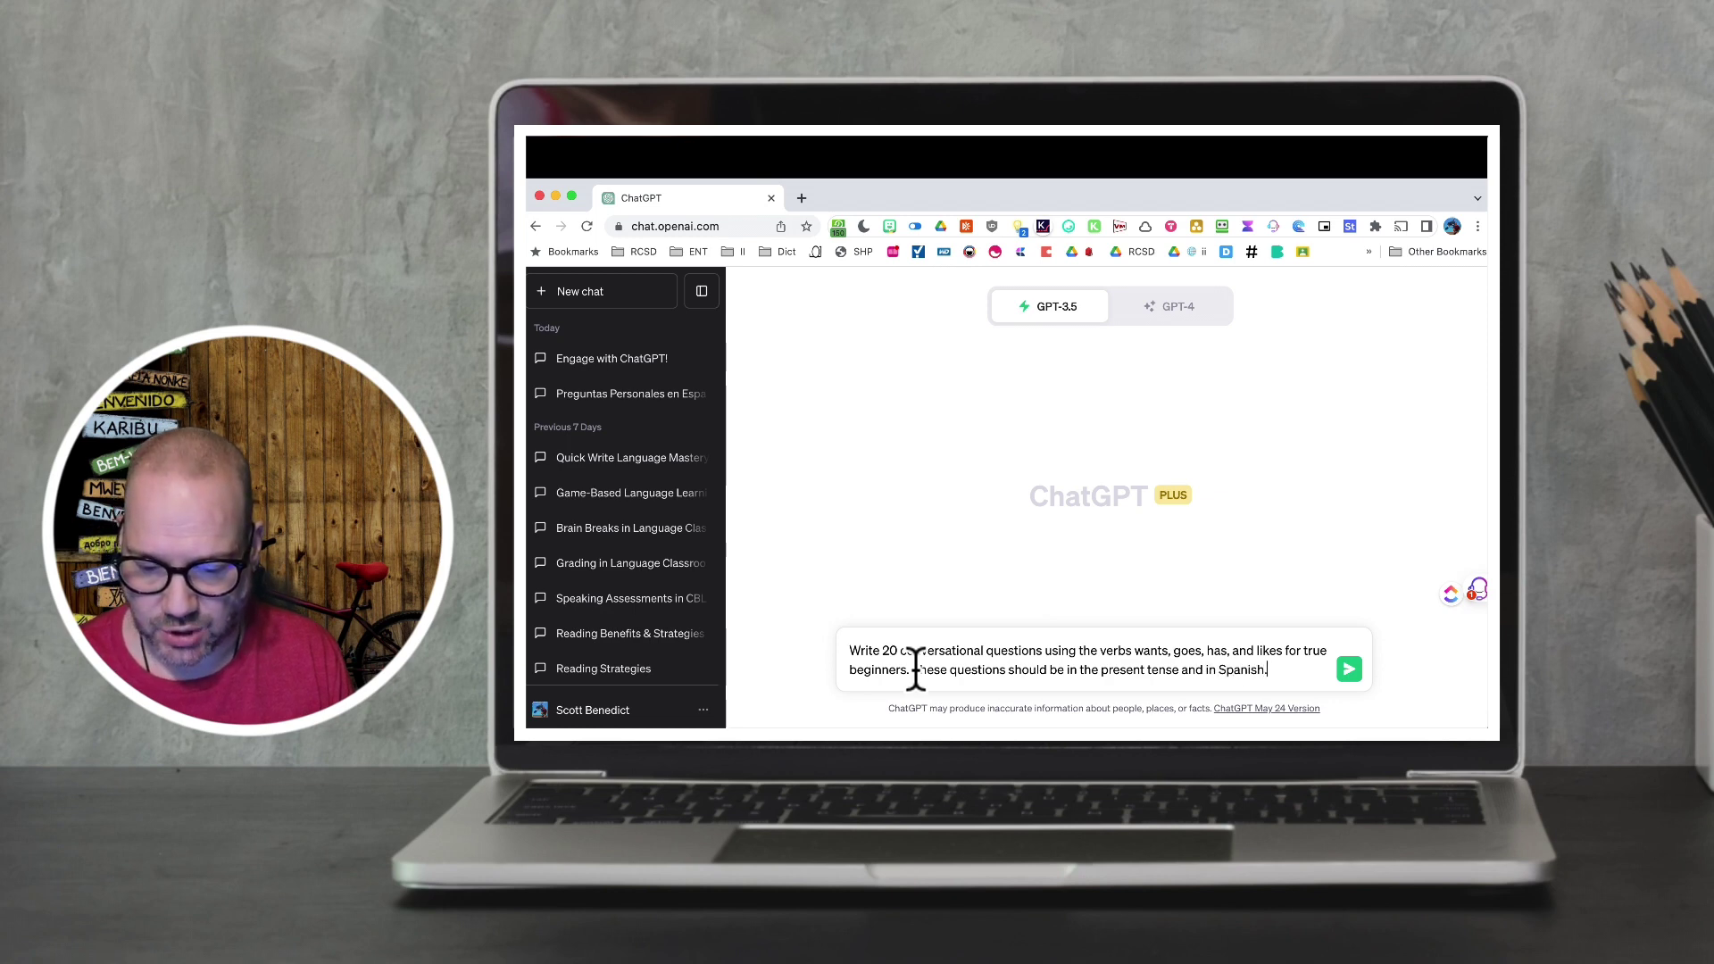
{"action": "key", "text": "Return"}
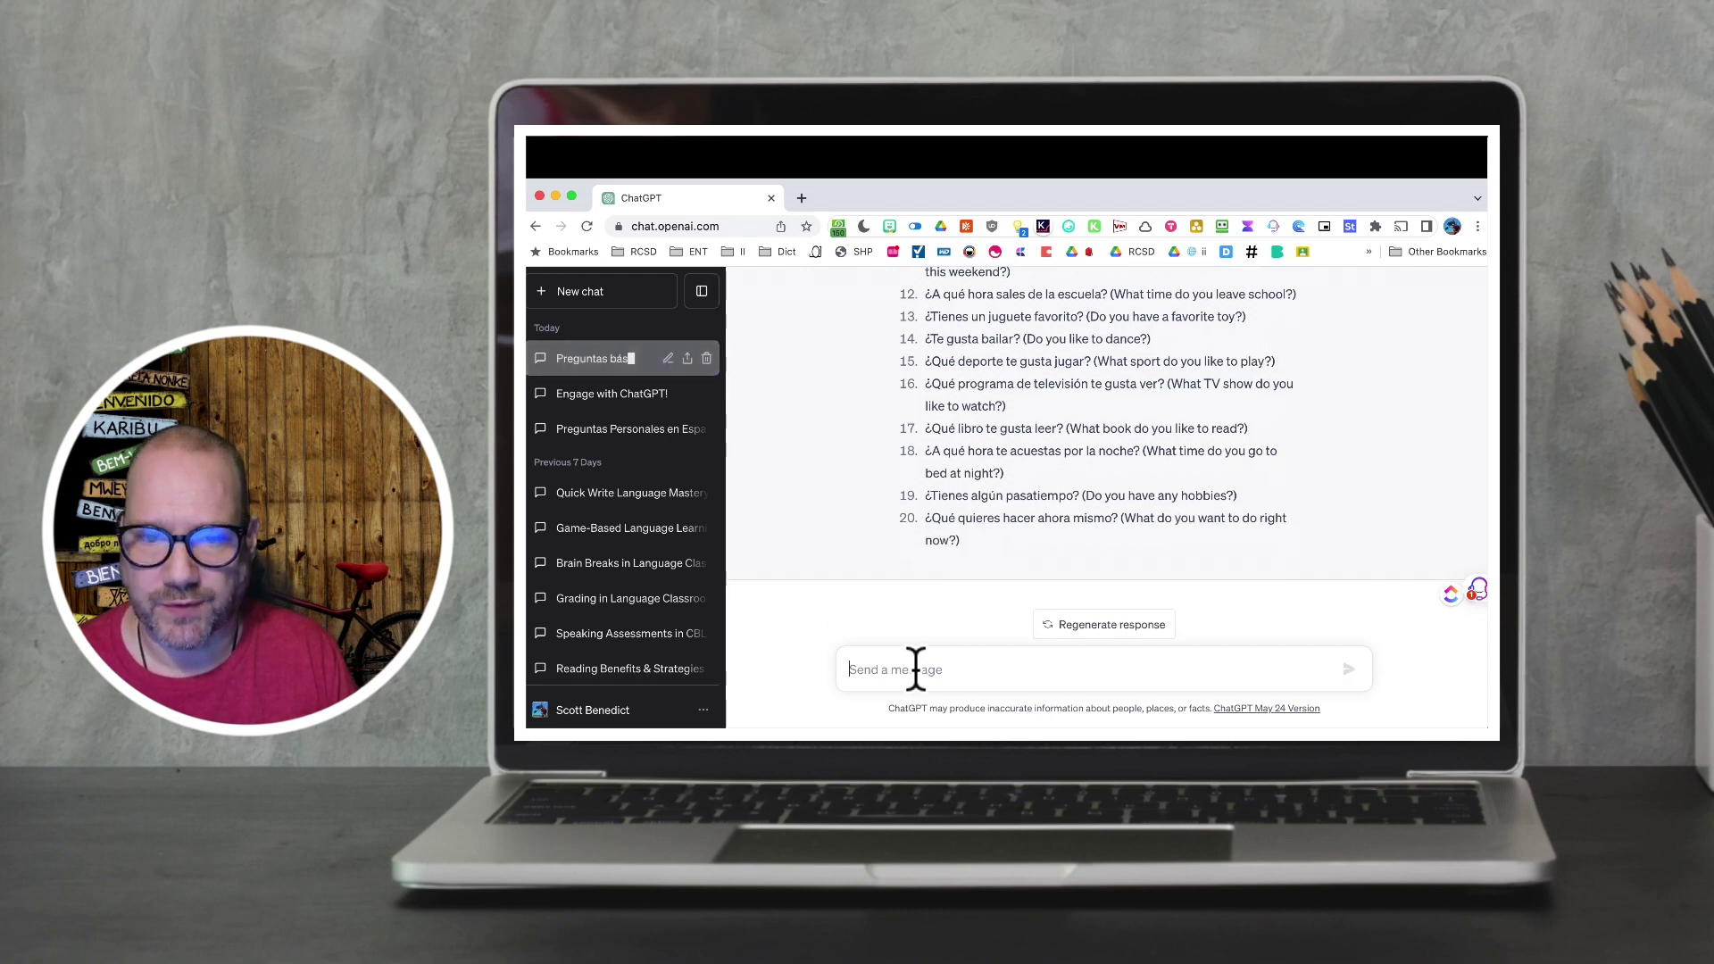
Step: Send a follow-up asking for 5 different popular Spanish songs that use the above verbs and have school-appropriate lyrics
{"action": "left_click", "coordinate": [915, 669]}
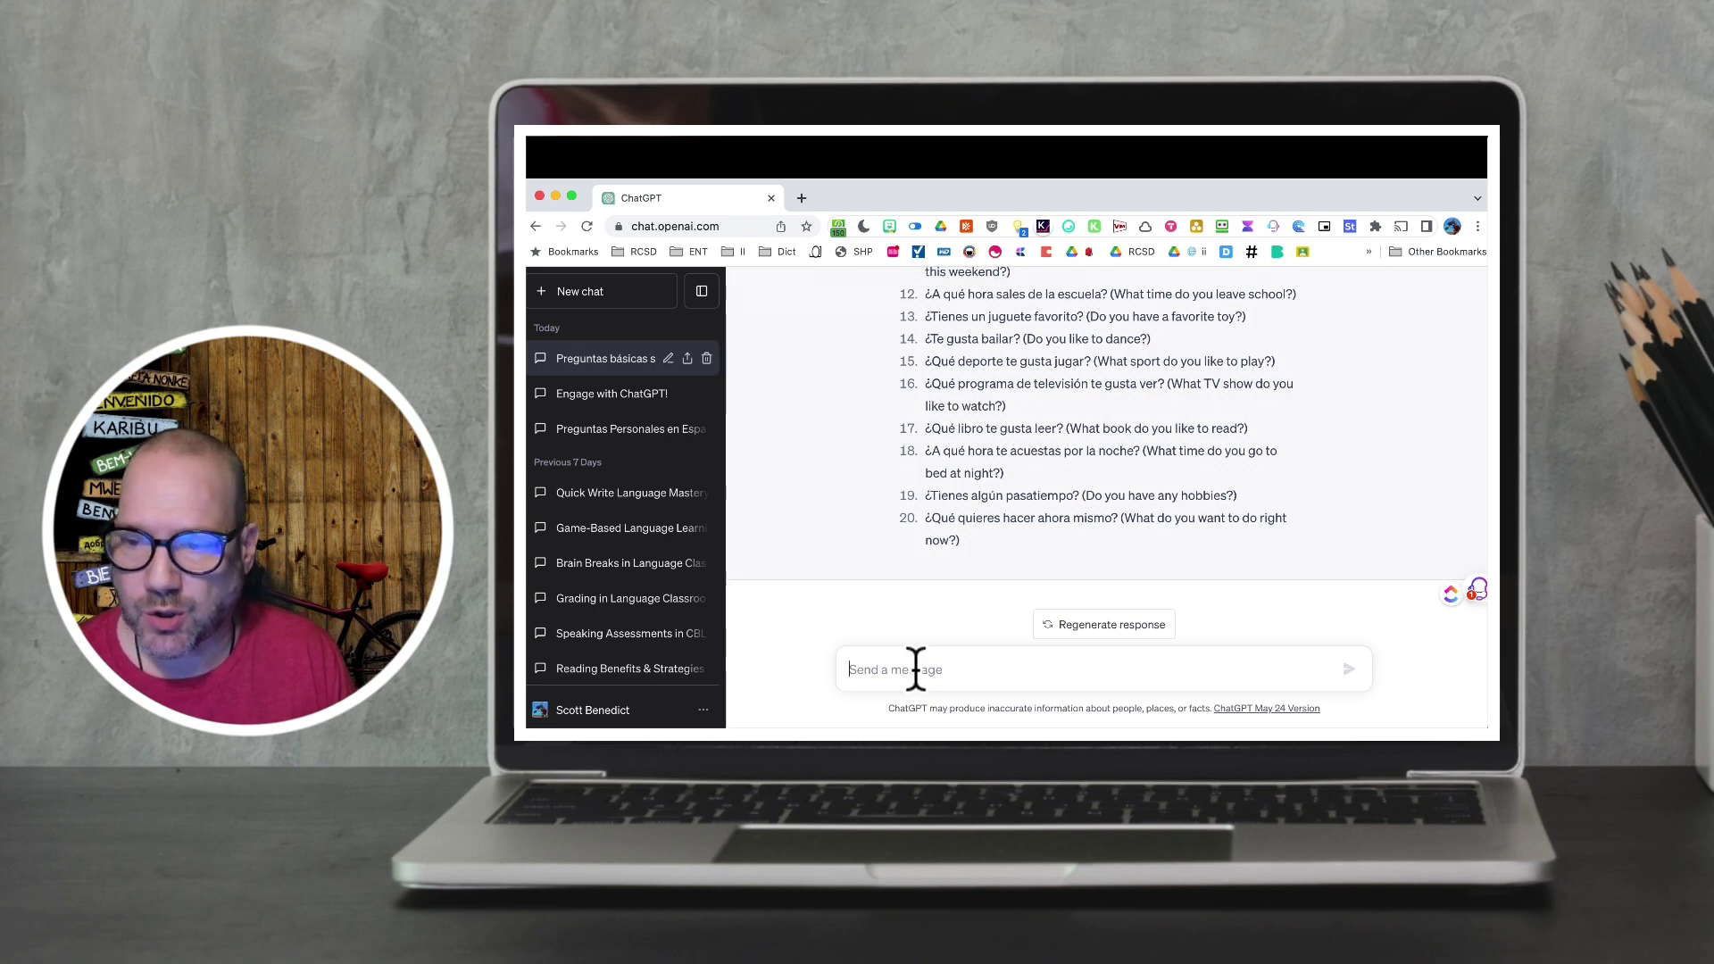
{"action": "type", "text": "P"}
{"action": "type", "text": "re"}
{"action": "key", "text": "BackSpace"}
{"action": "key", "text": "BackSpace"}
{"action": "type", "text": "lease ch"}
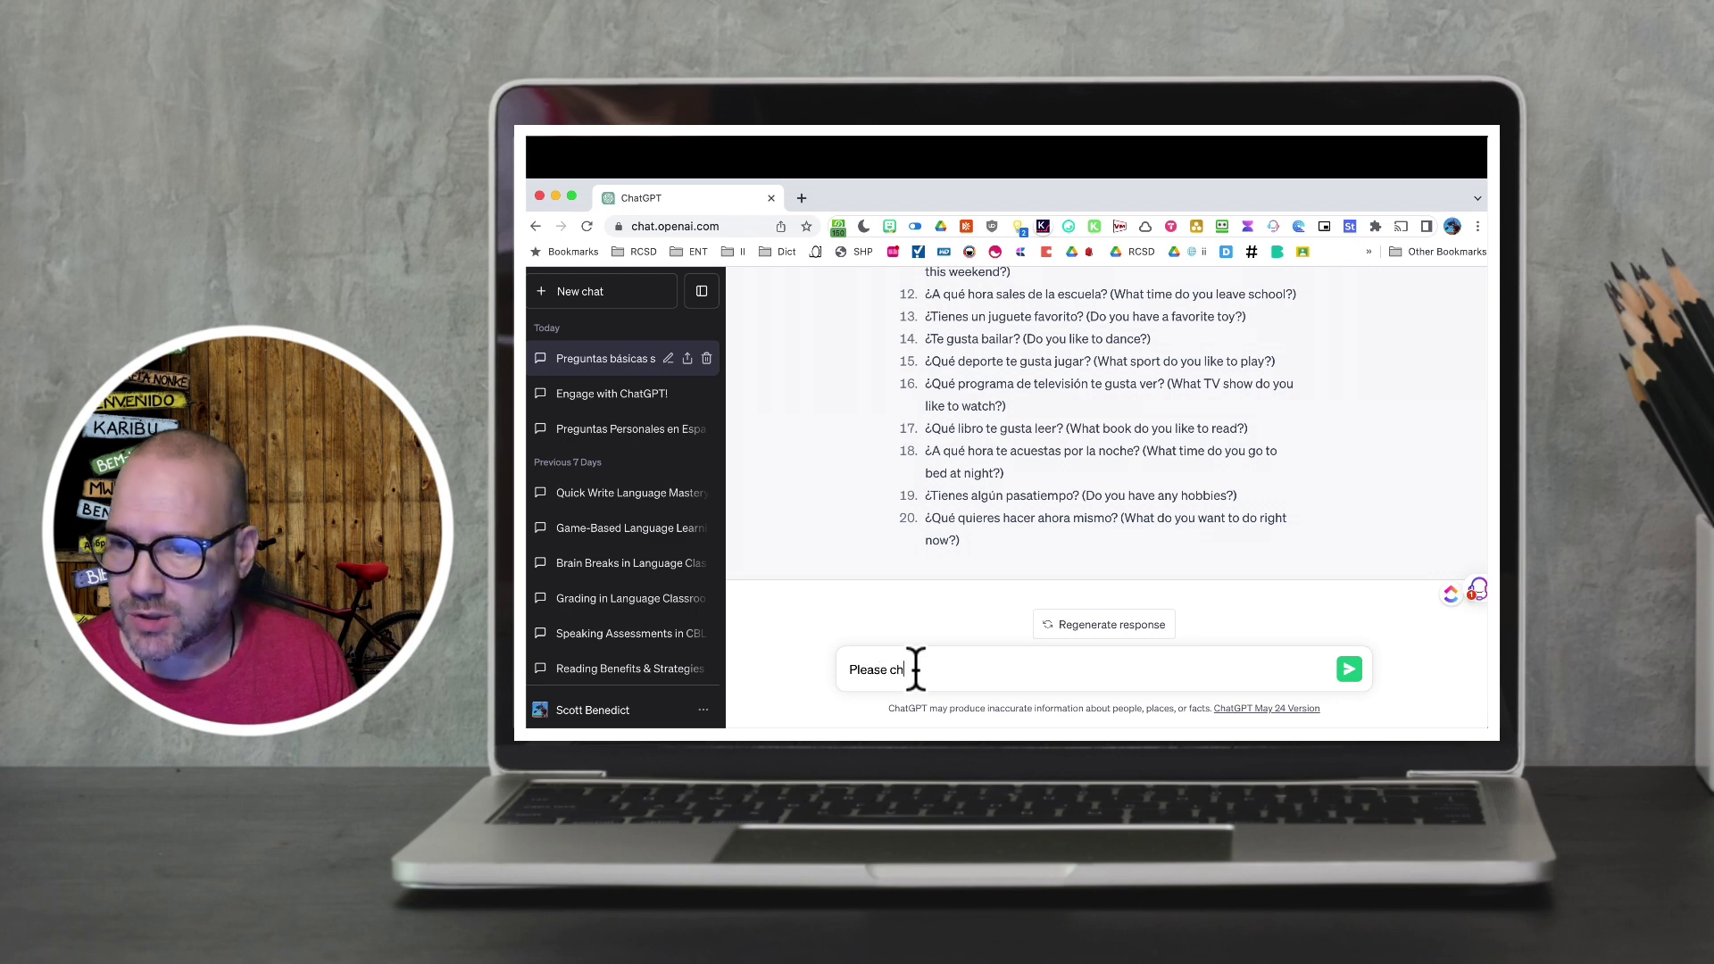
{"action": "type", "text": "oose 5 dif"}
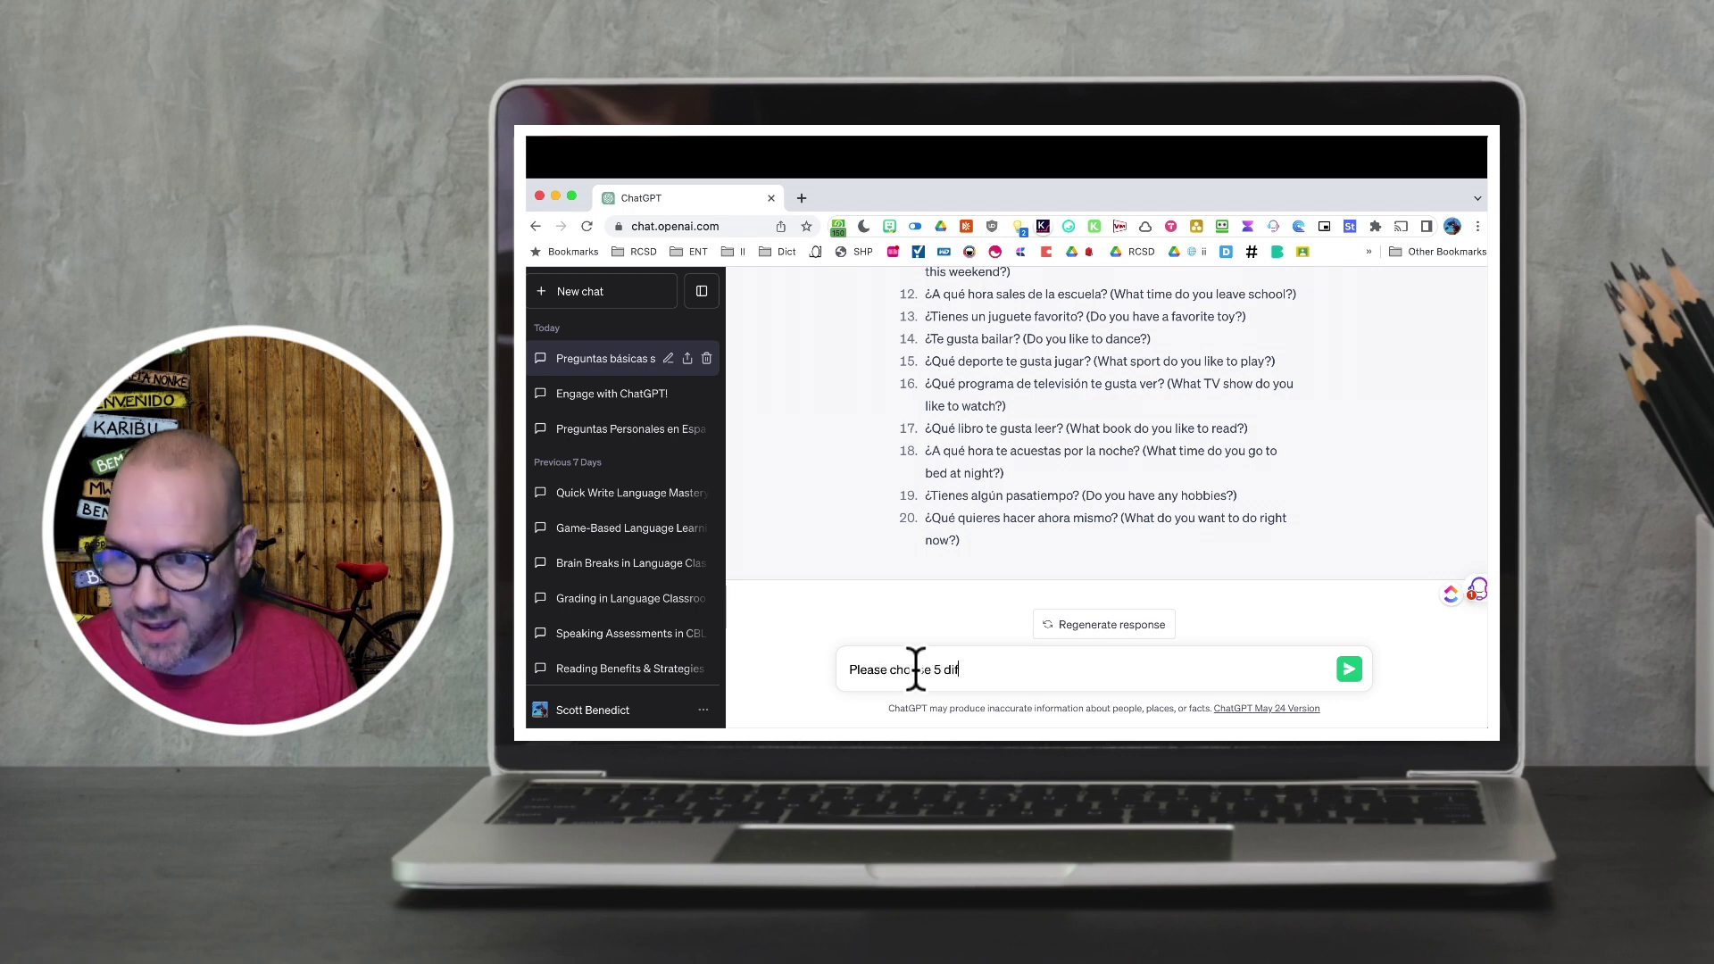
{"action": "type", "text": "ferent popu"}
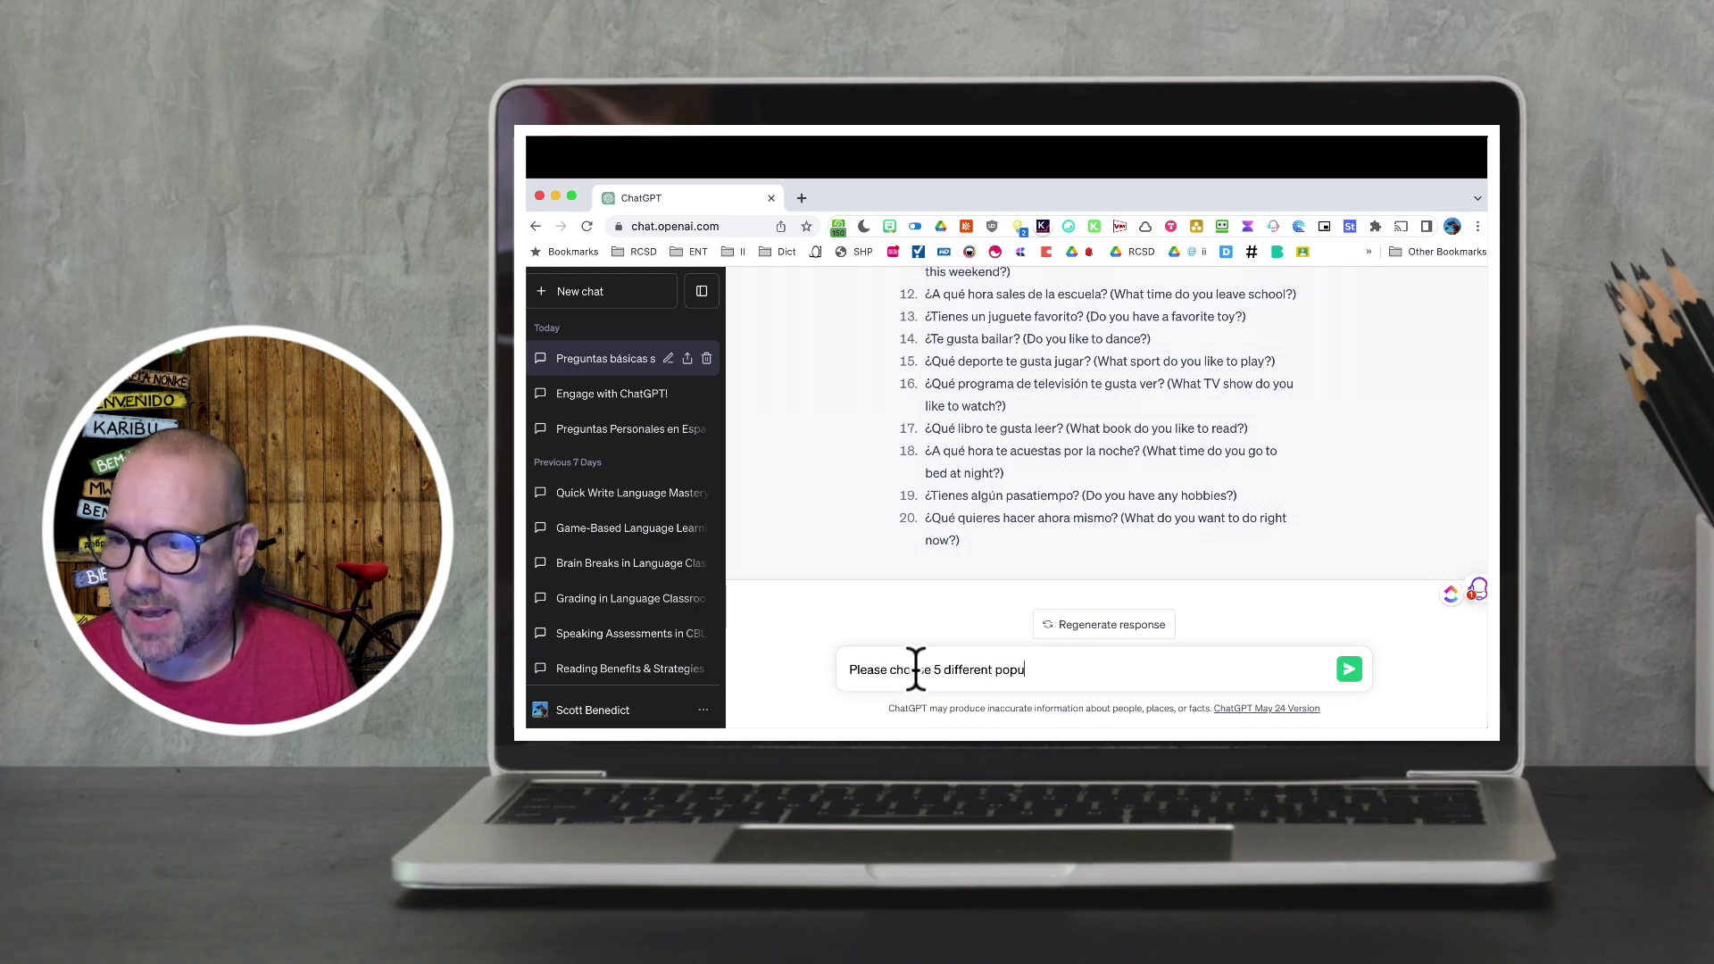
{"action": "type", "text": "lar Spanish"}
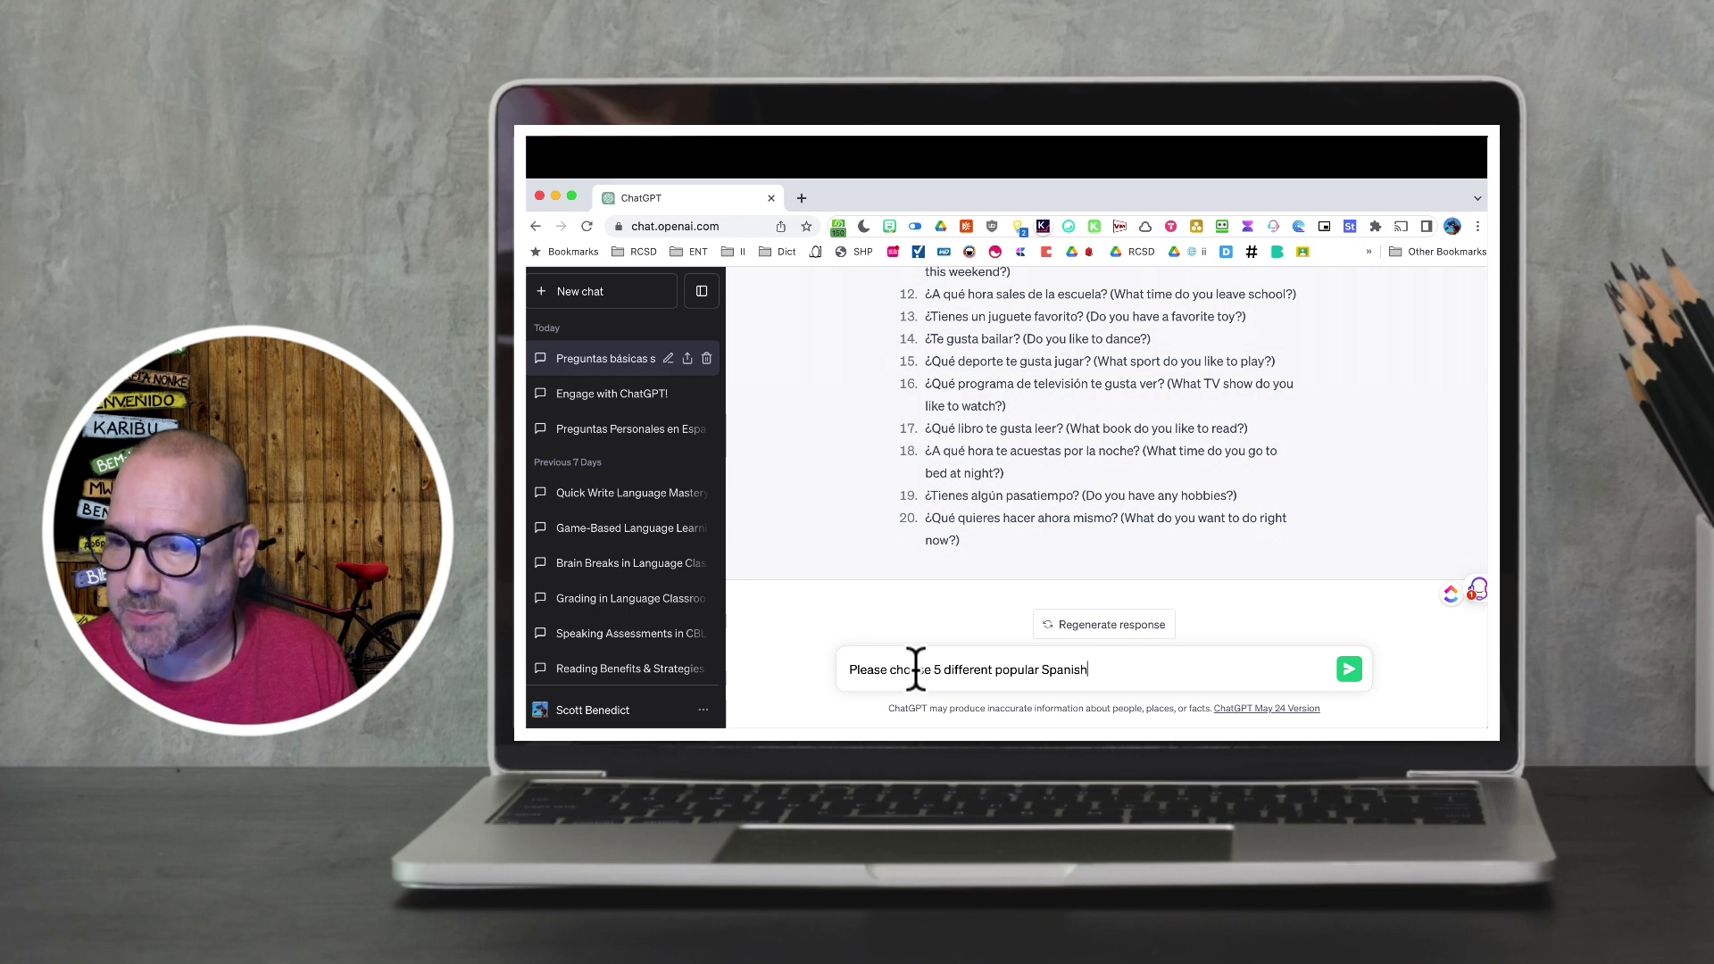
{"action": "type", "text": " songs that use the above "}
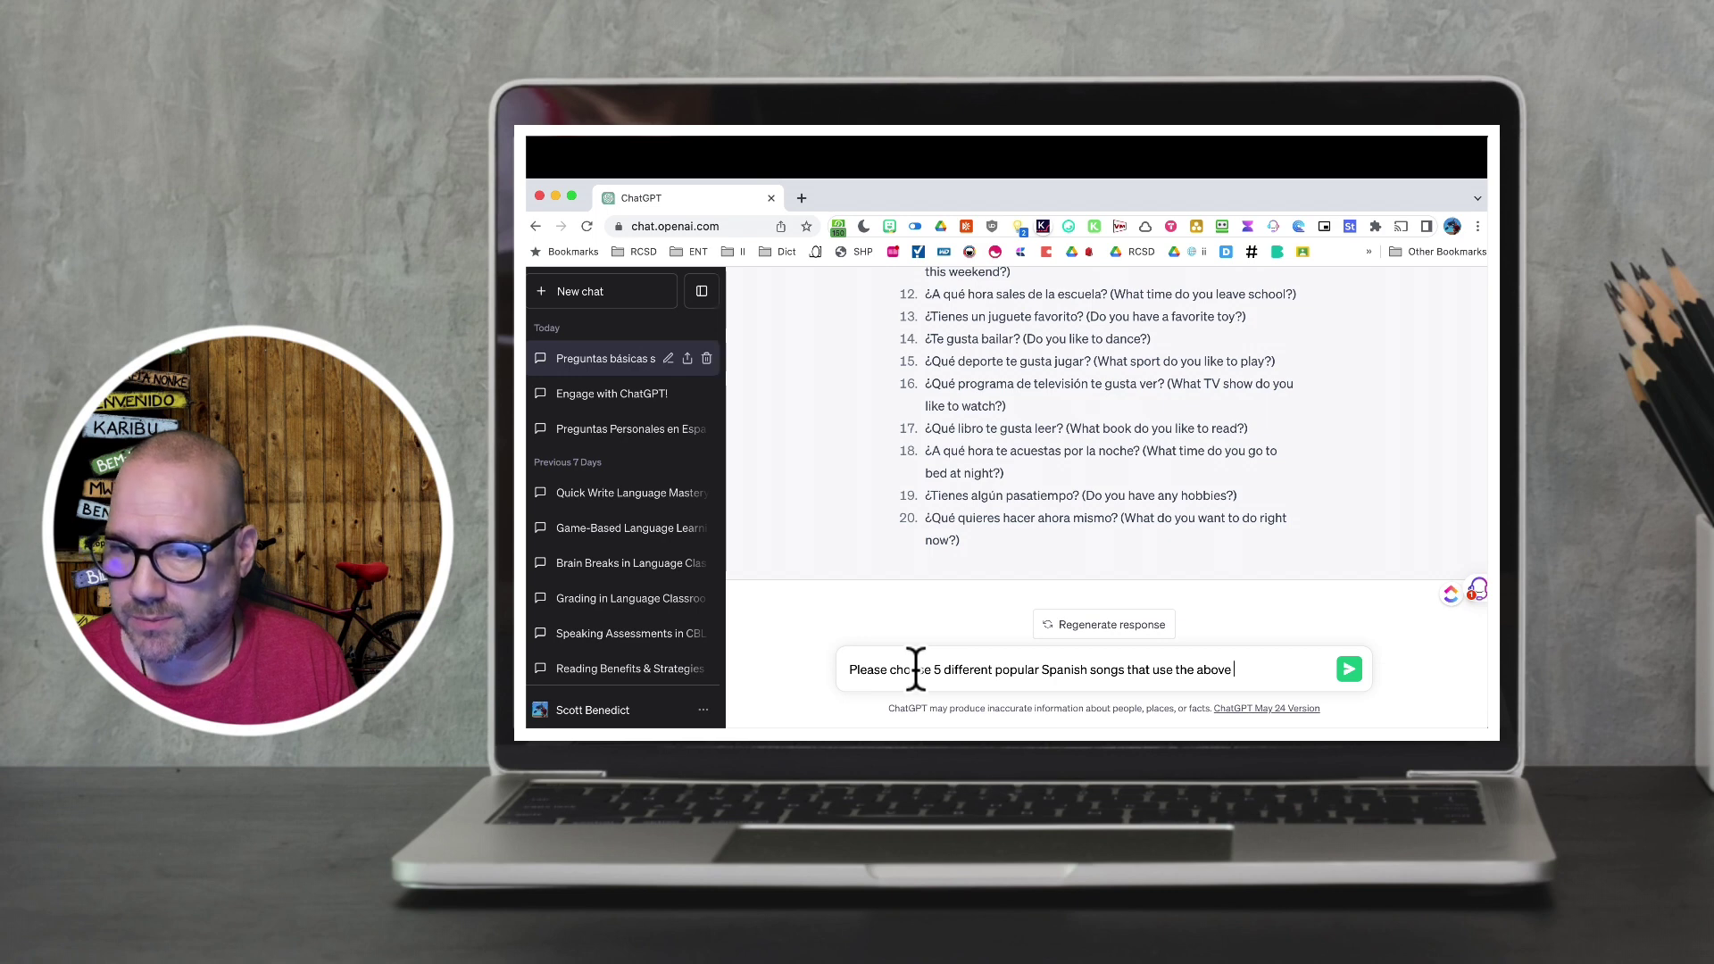
{"action": "type", "text": "ver"}
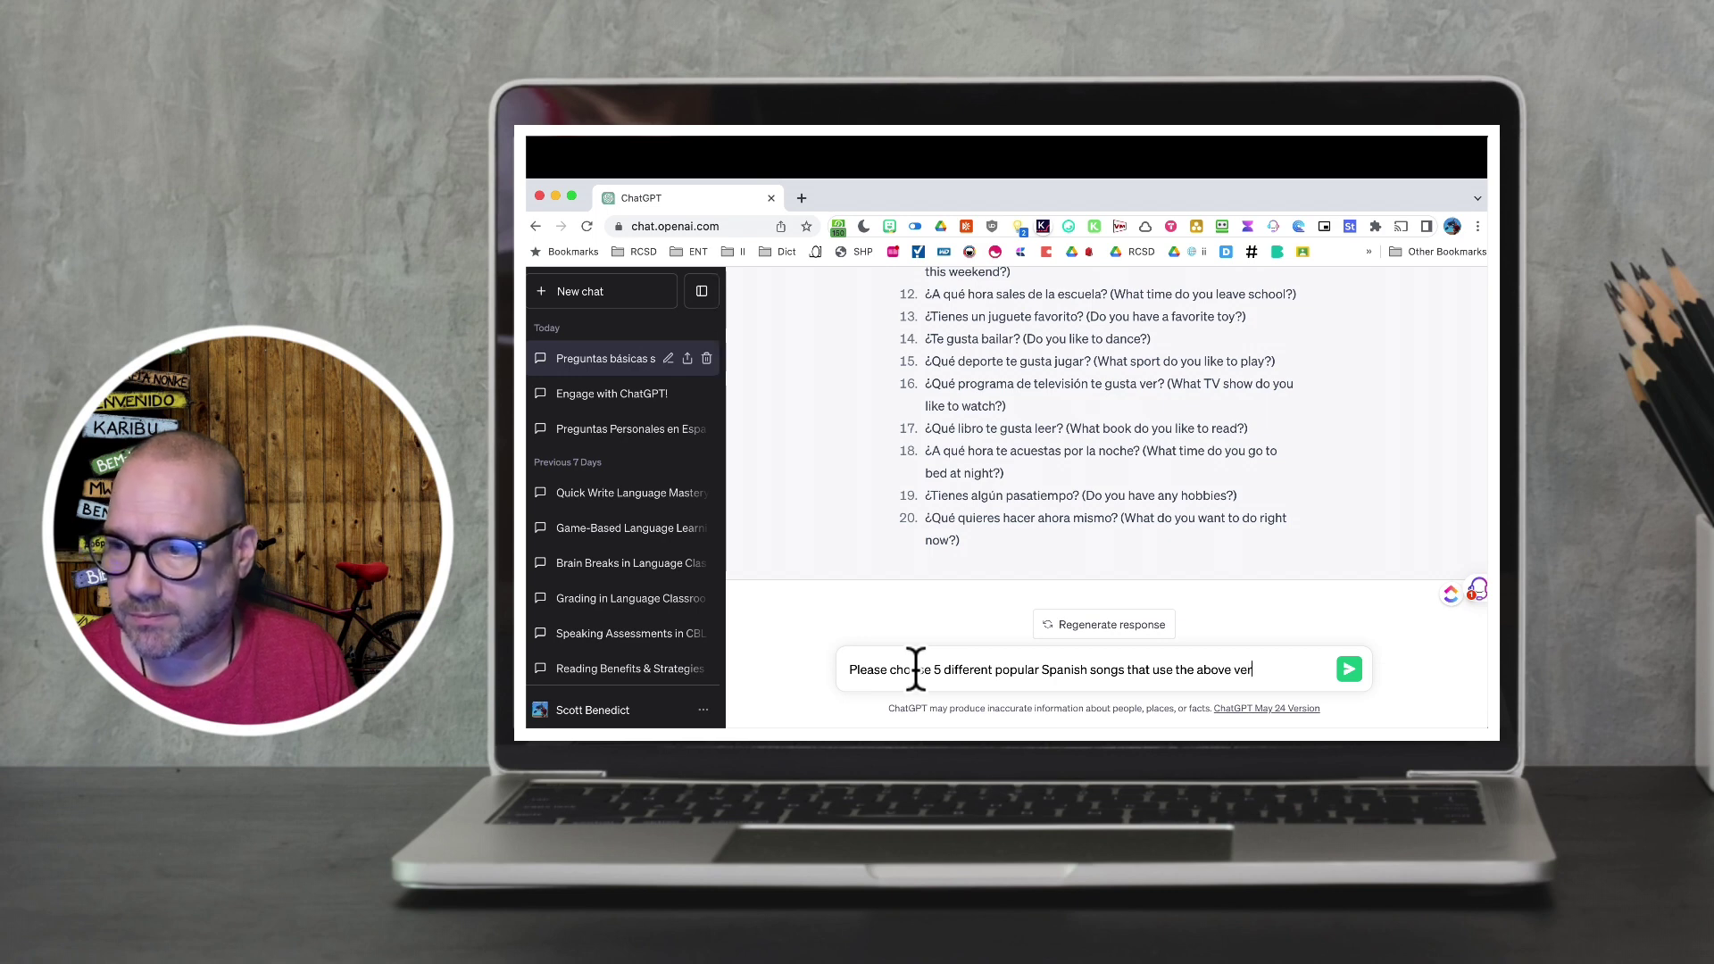
{"action": "type", "text": "bs. The lyrics should b"}
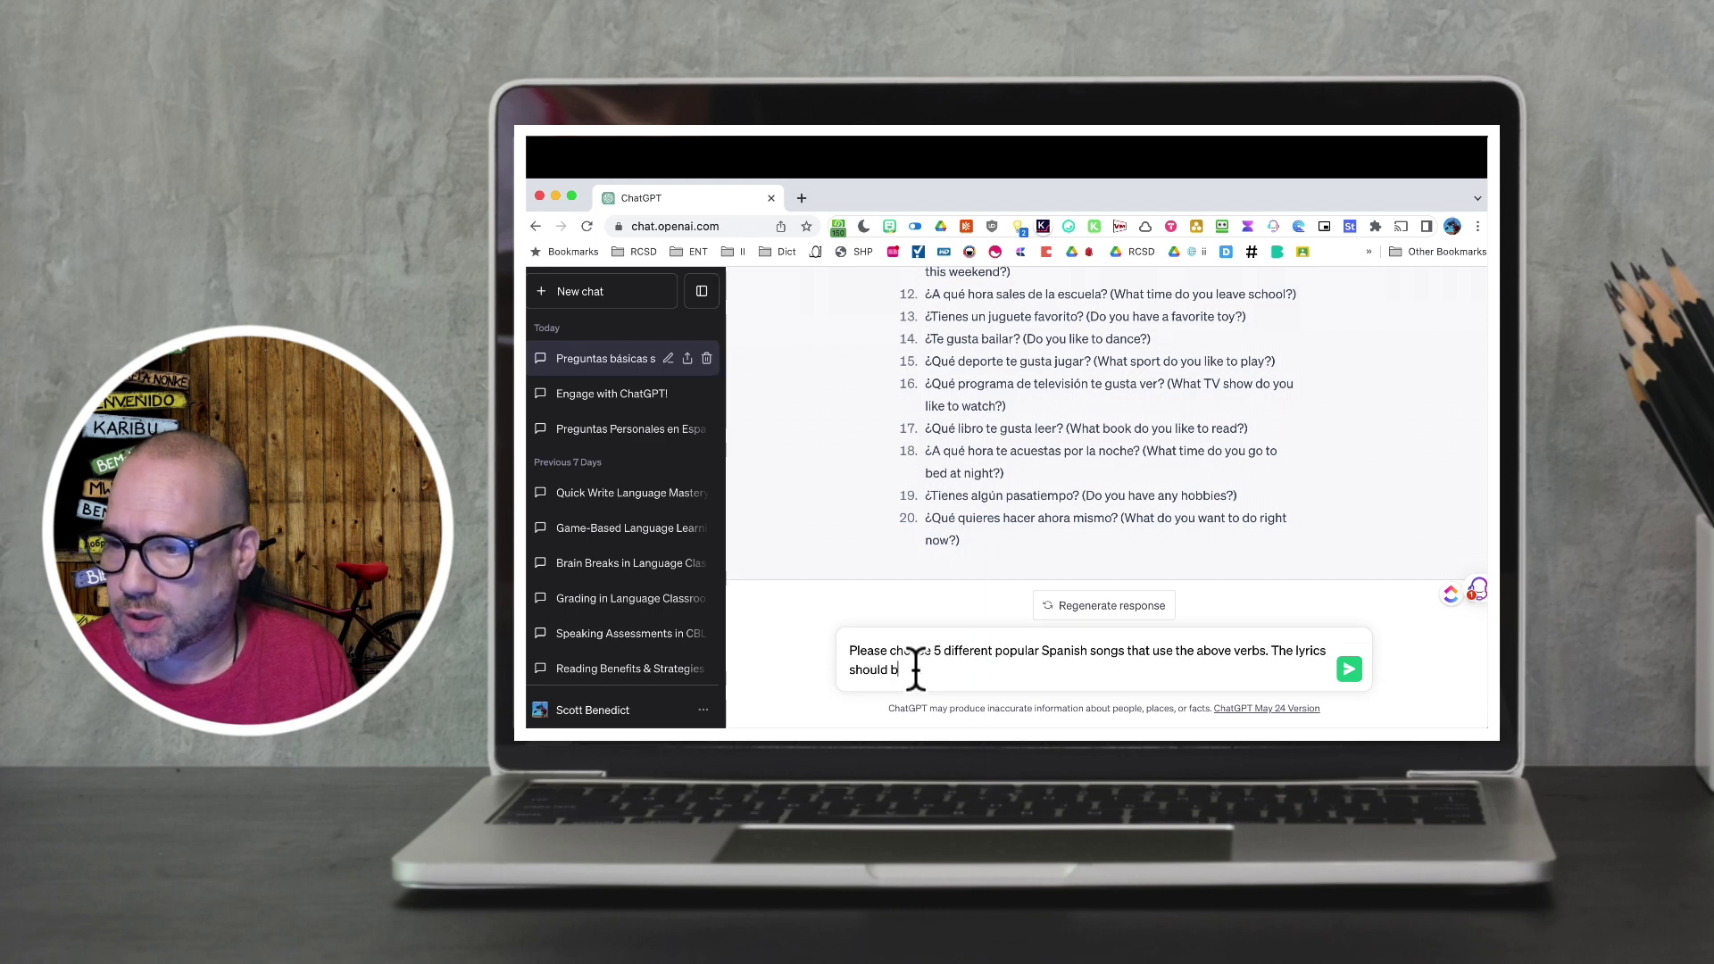
{"action": "type", "text": "e school appropriate"}
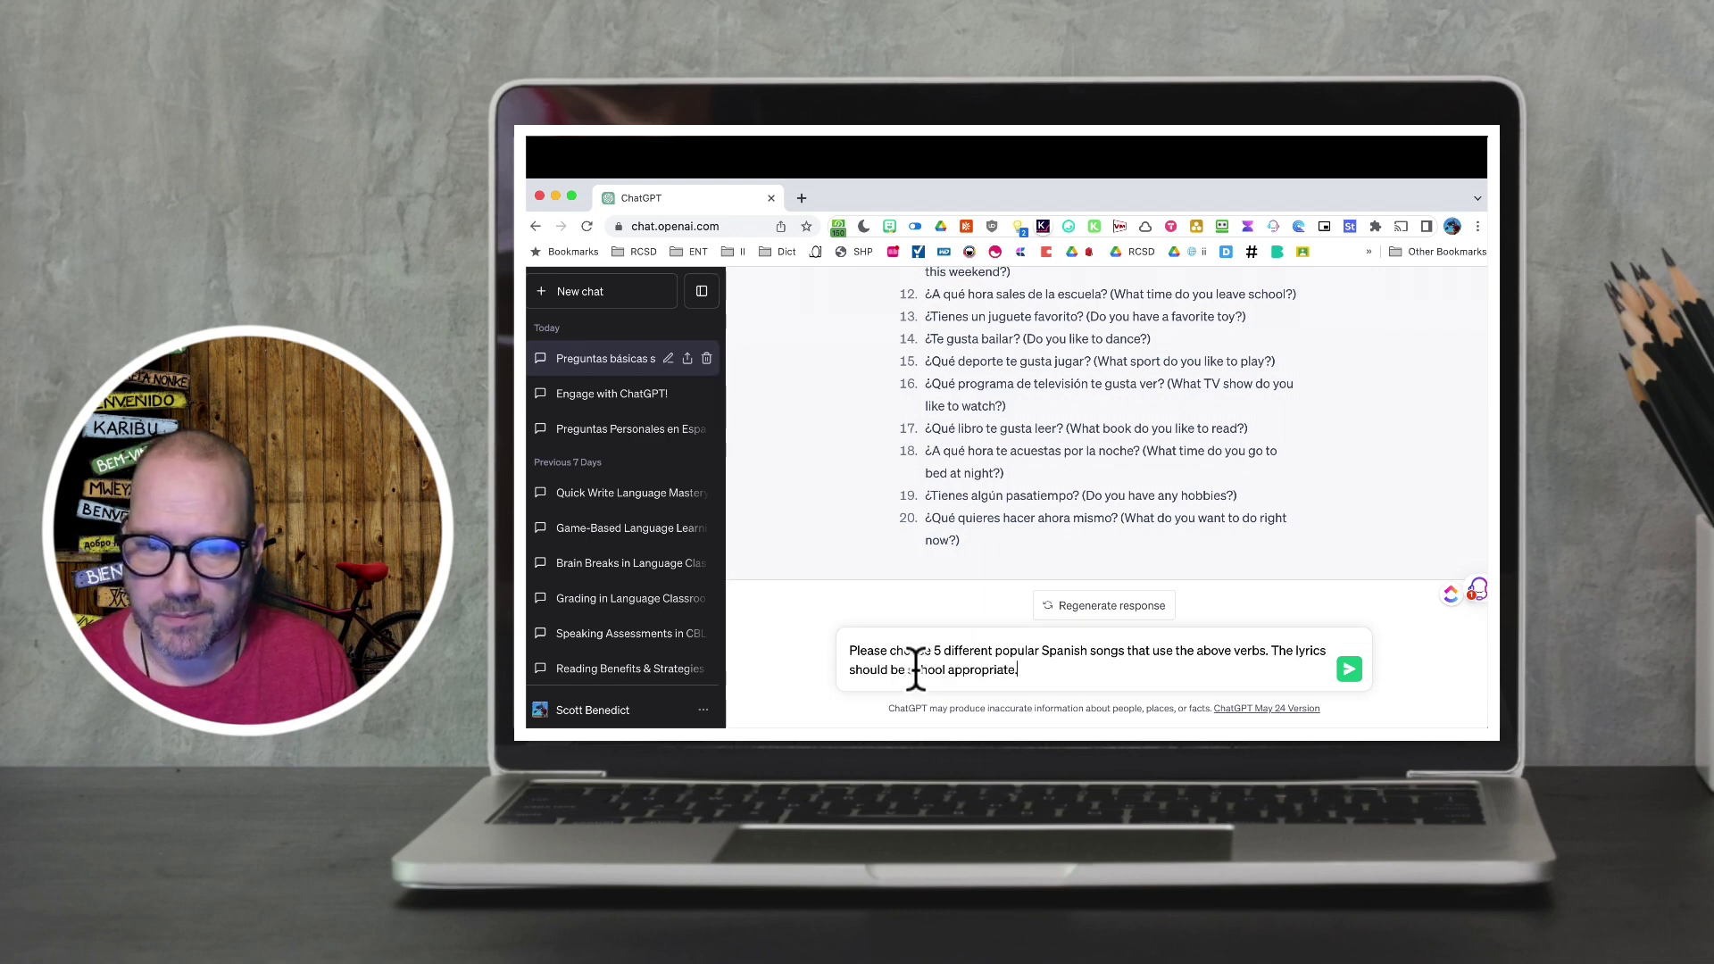
{"action": "type", "text": "."}
{"action": "key", "text": "Return"}
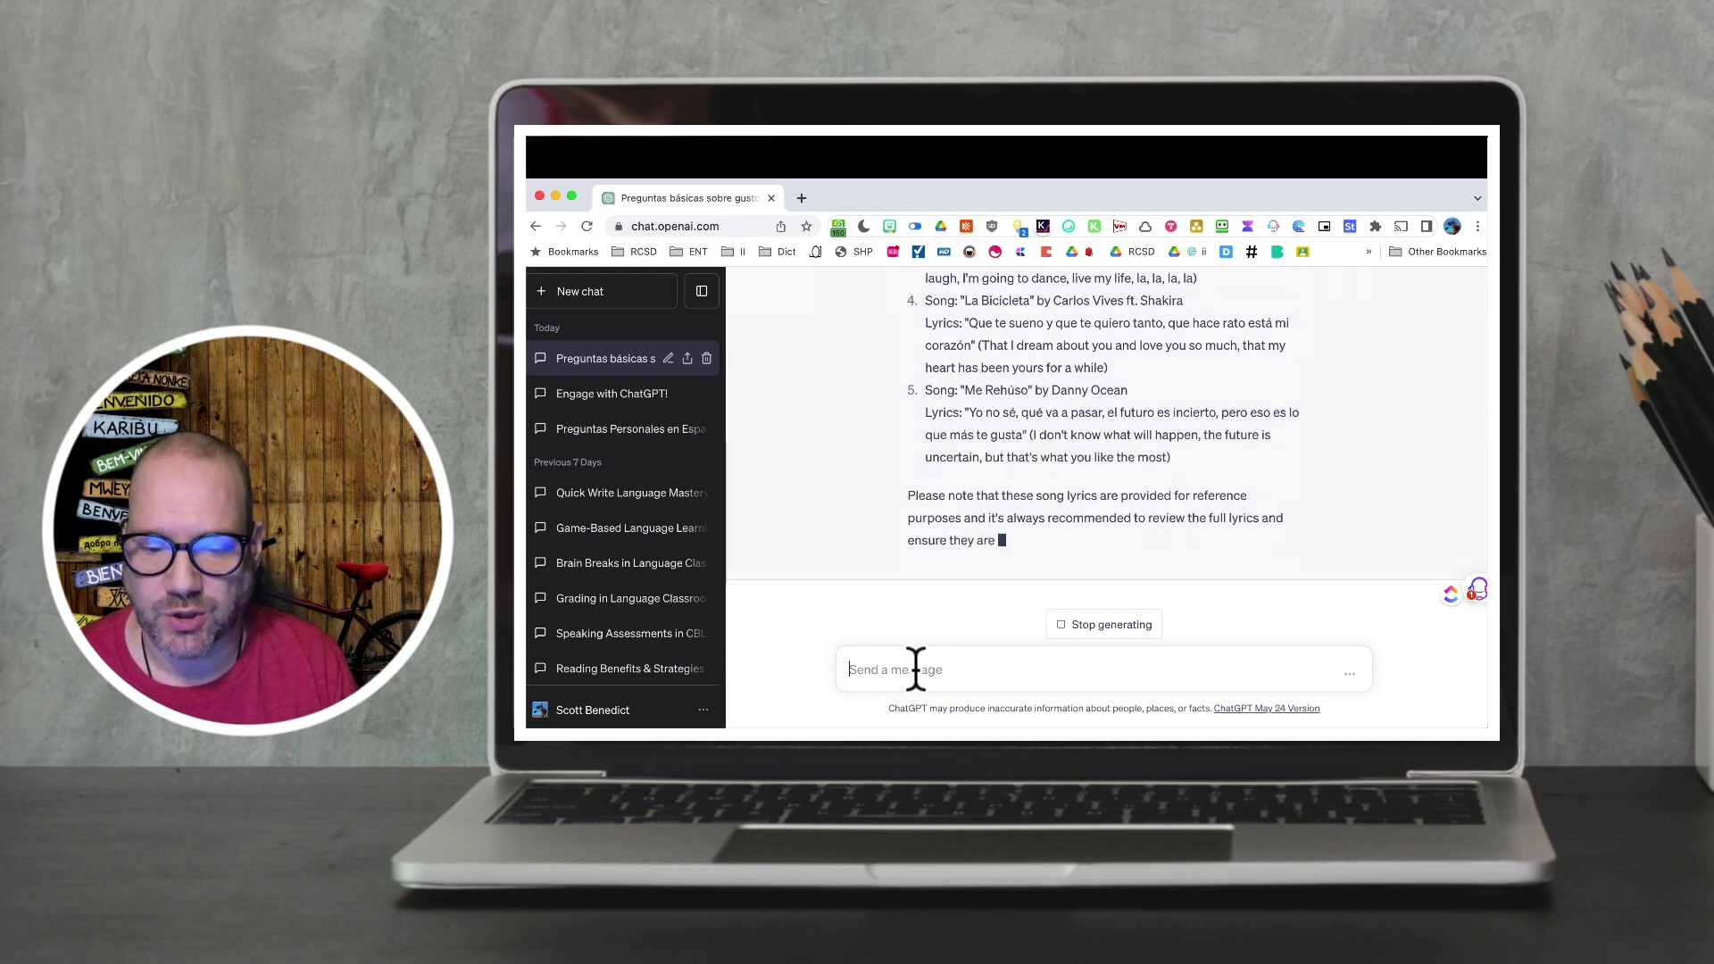
Step: Start a new message asking for a 5-sentence story using the above verbs for a true beginning Spanish student
{"action": "left_click", "coordinate": [915, 670]}
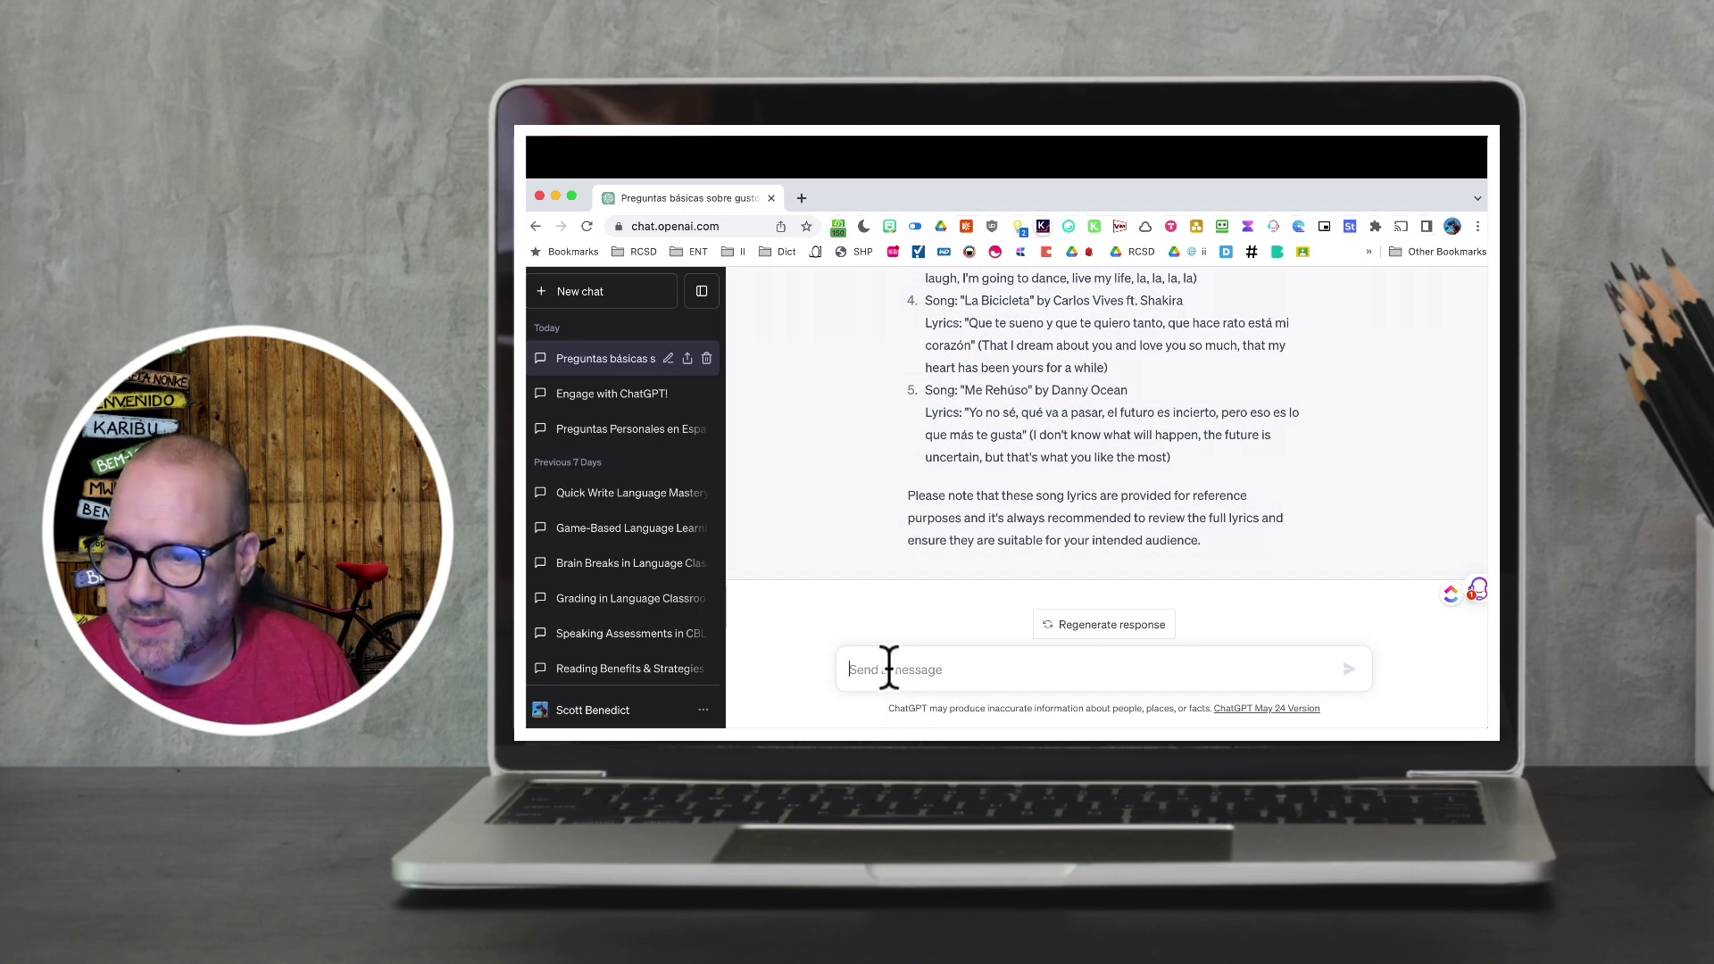
{"action": "type", "text": "Please write a 5-ssentence sonty using the above verbs"}
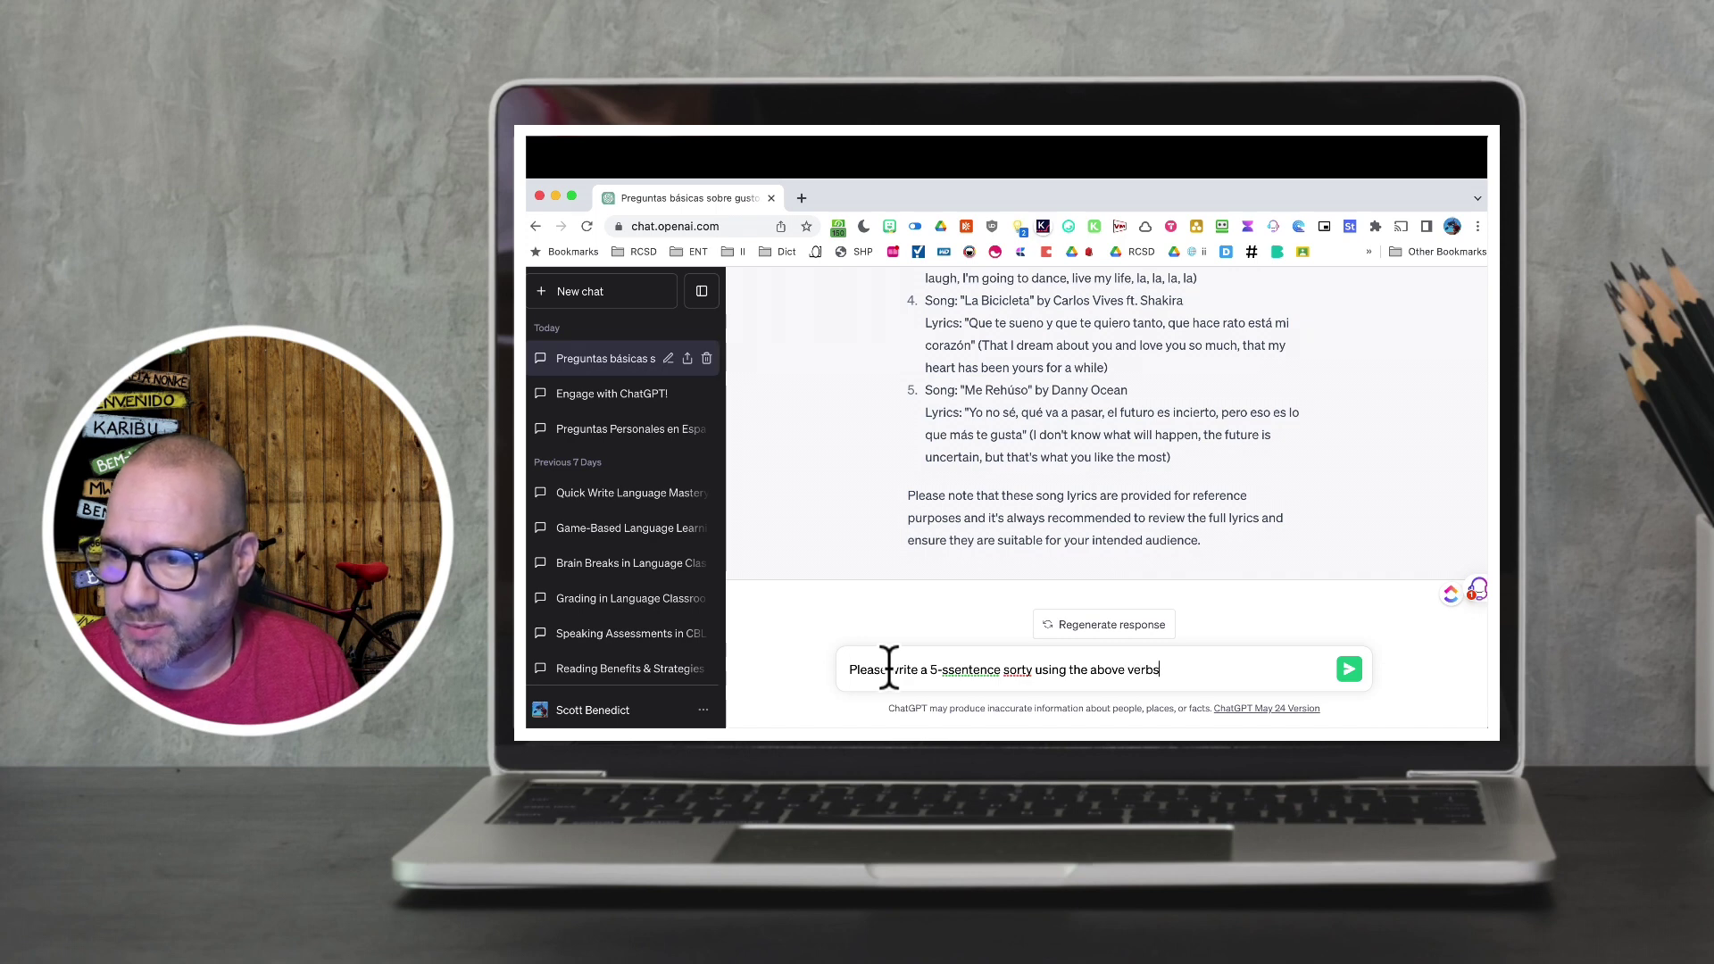
{"action": "type", "text": " for a"}
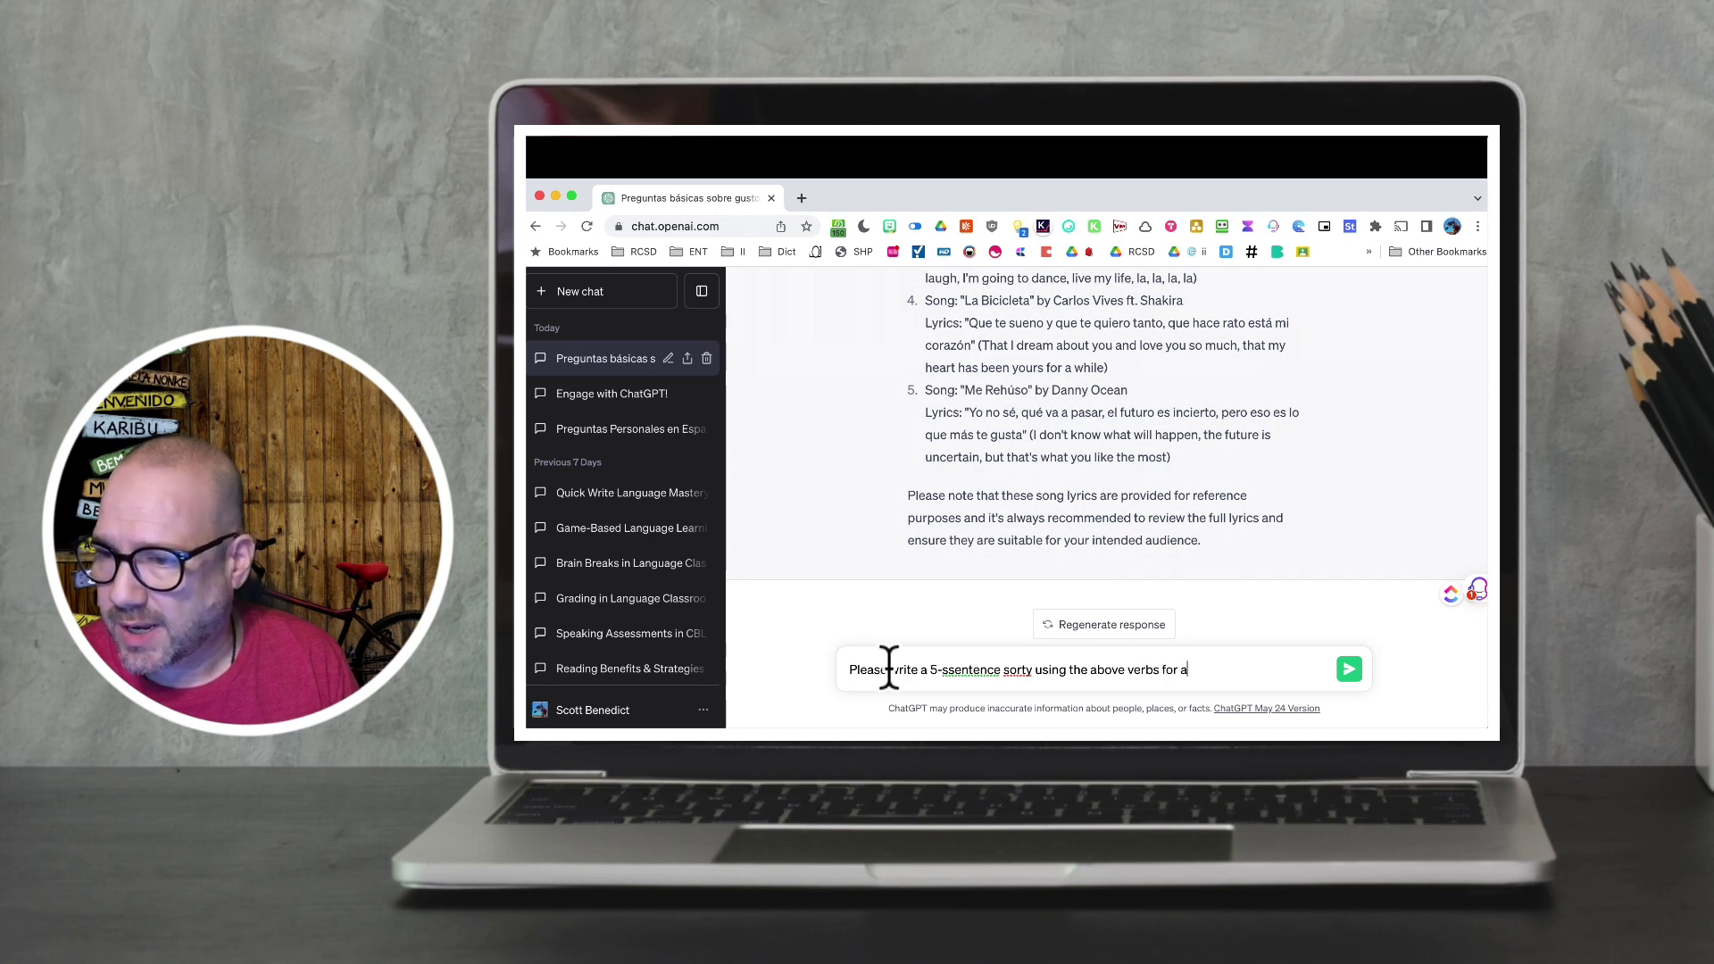
{"action": "type", "text": " true"}
{"action": "type", "text": " begg"}
{"action": "type", "text": "inning"}
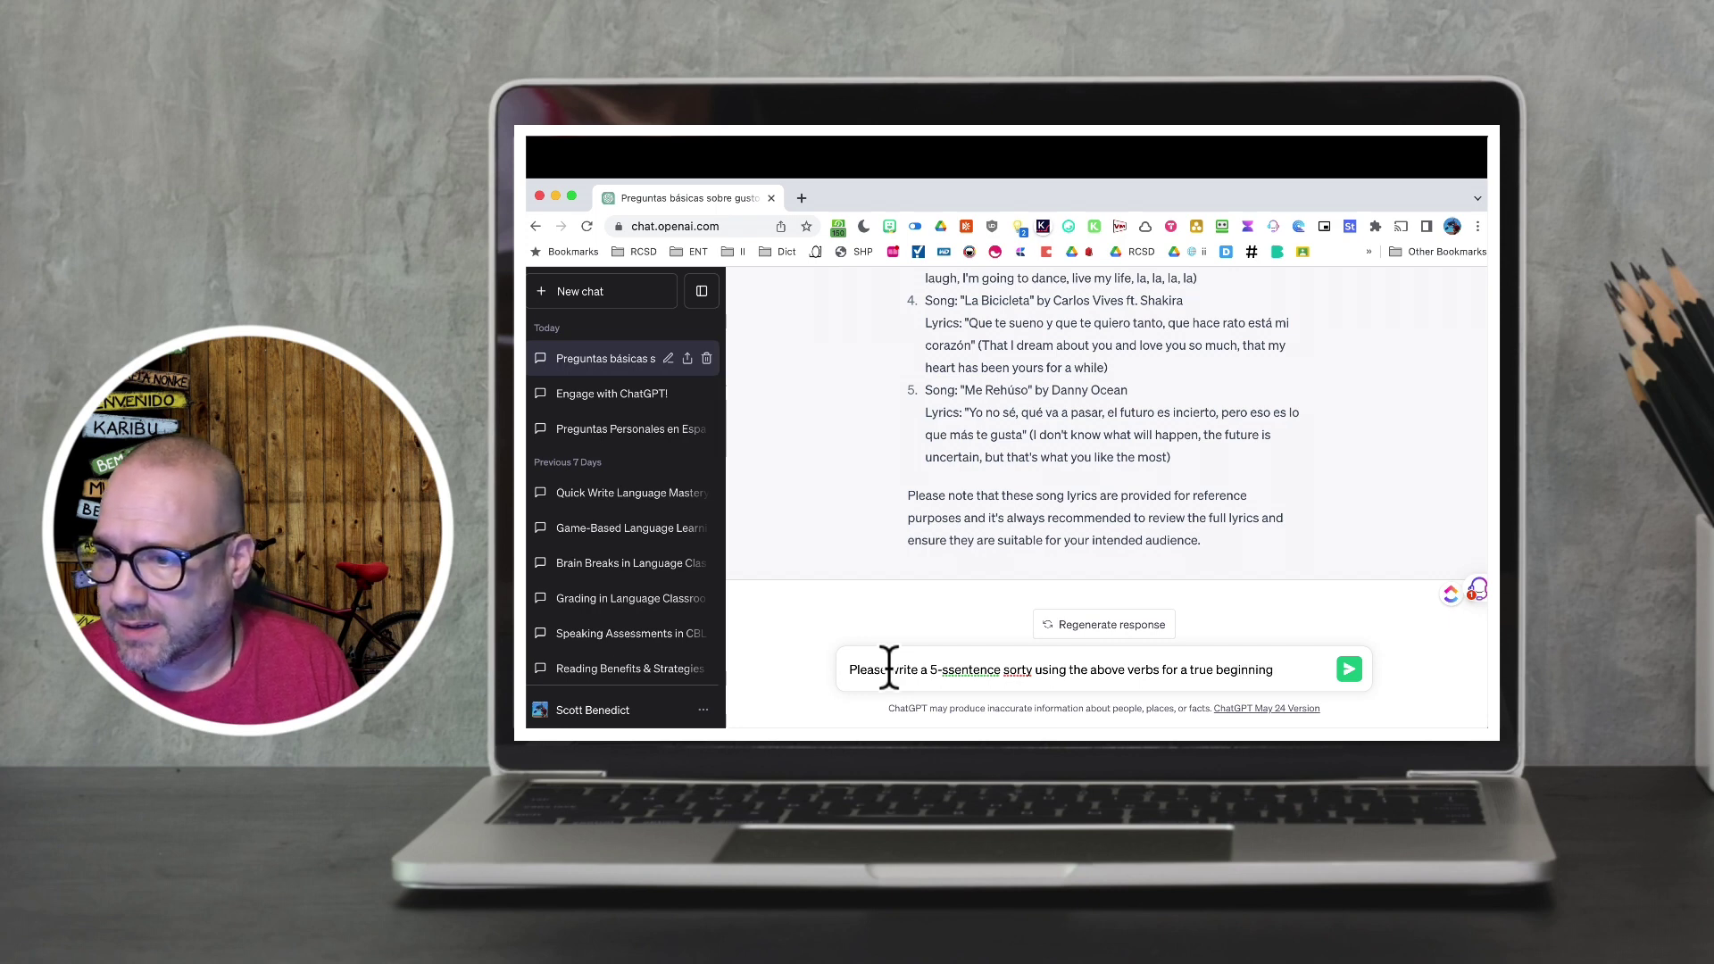
{"action": "type", "text": " Spanis"}
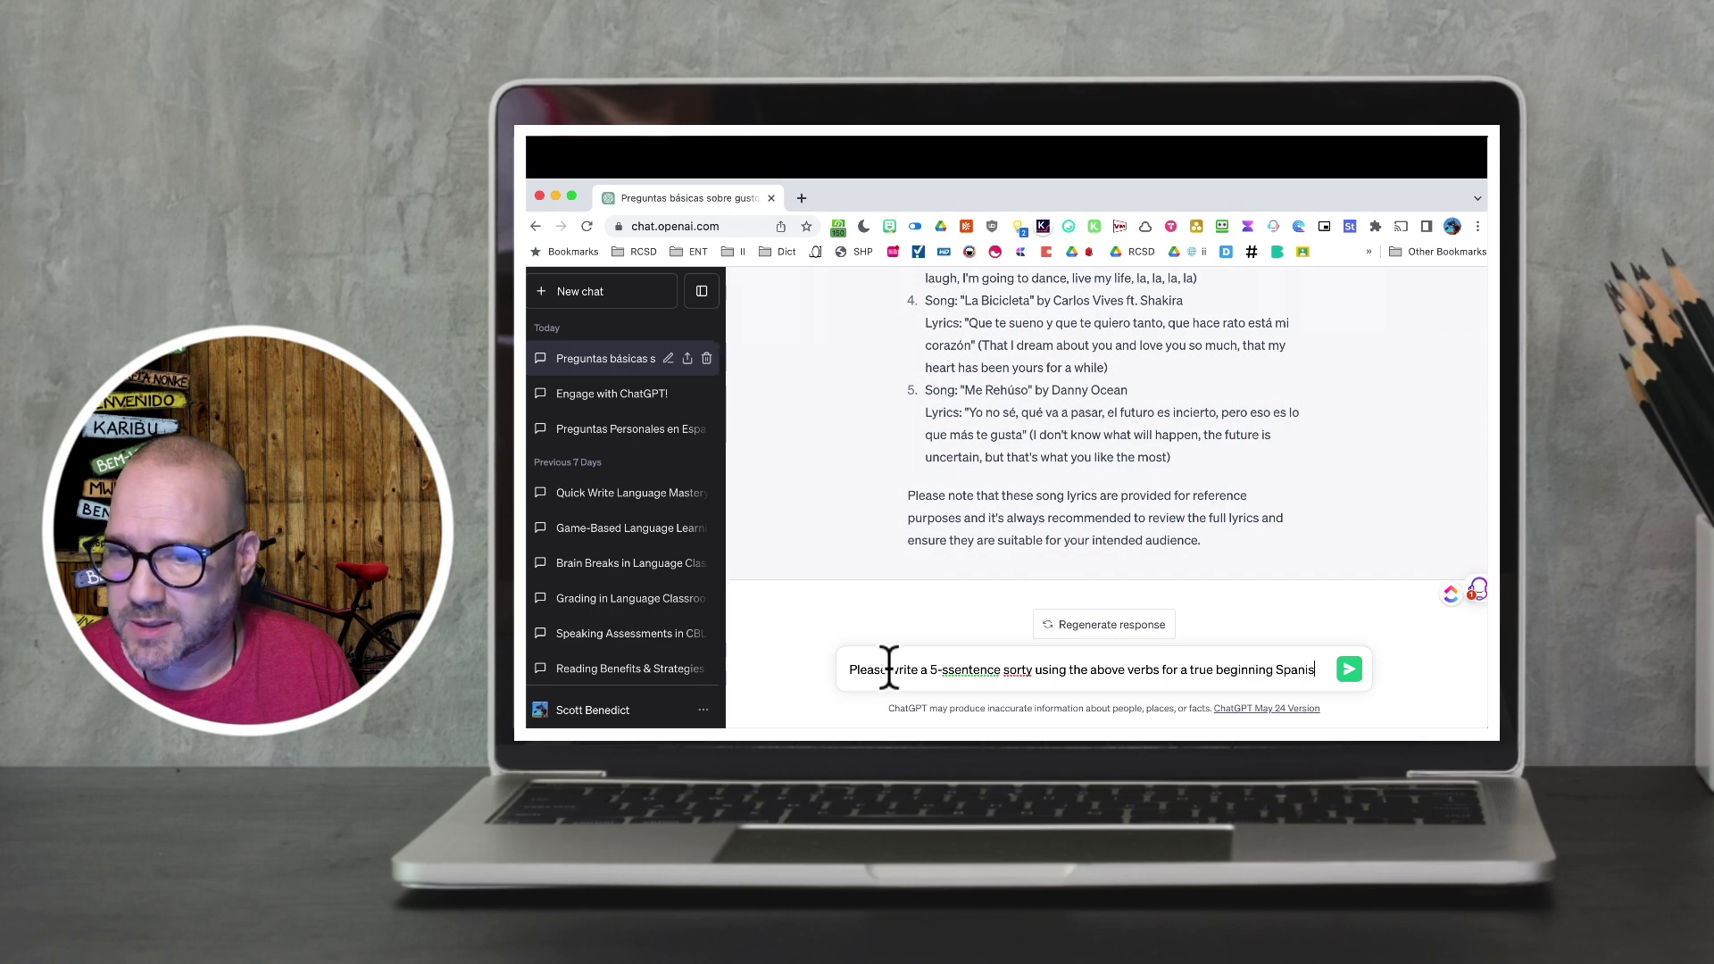
{"action": "type", "text": "h student. T"}
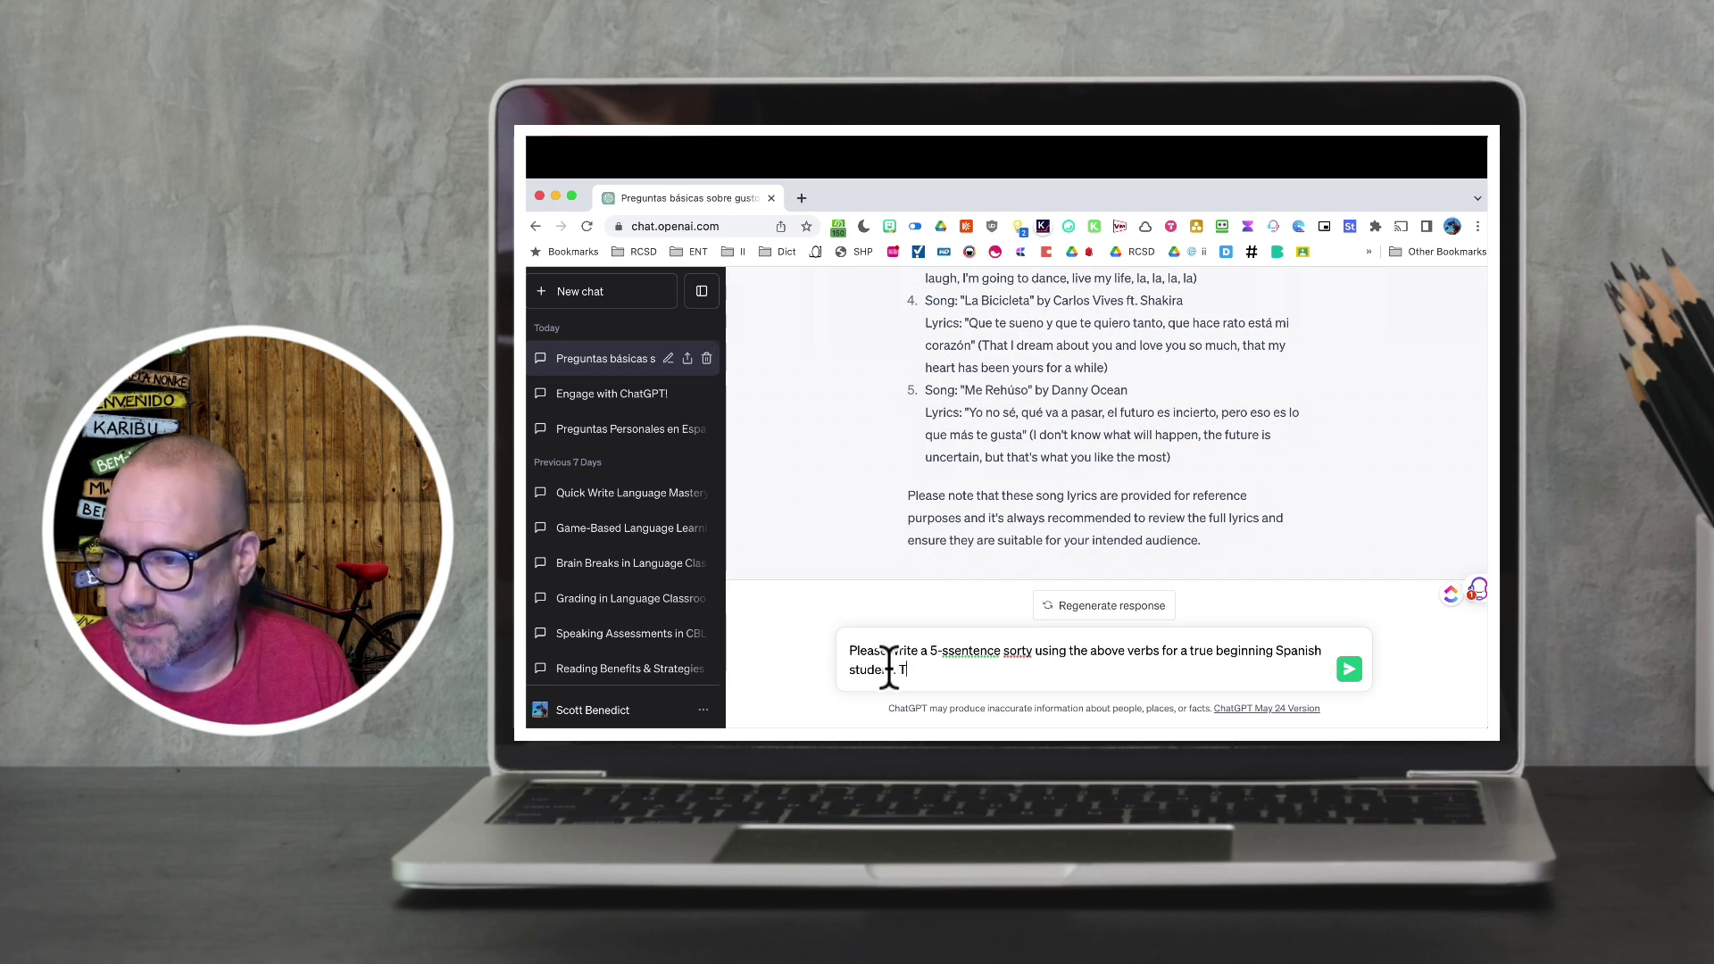
Step: Add to the message that the story should be written in the past tense and be in the following format
{"action": "type", "text": "he story should be"}
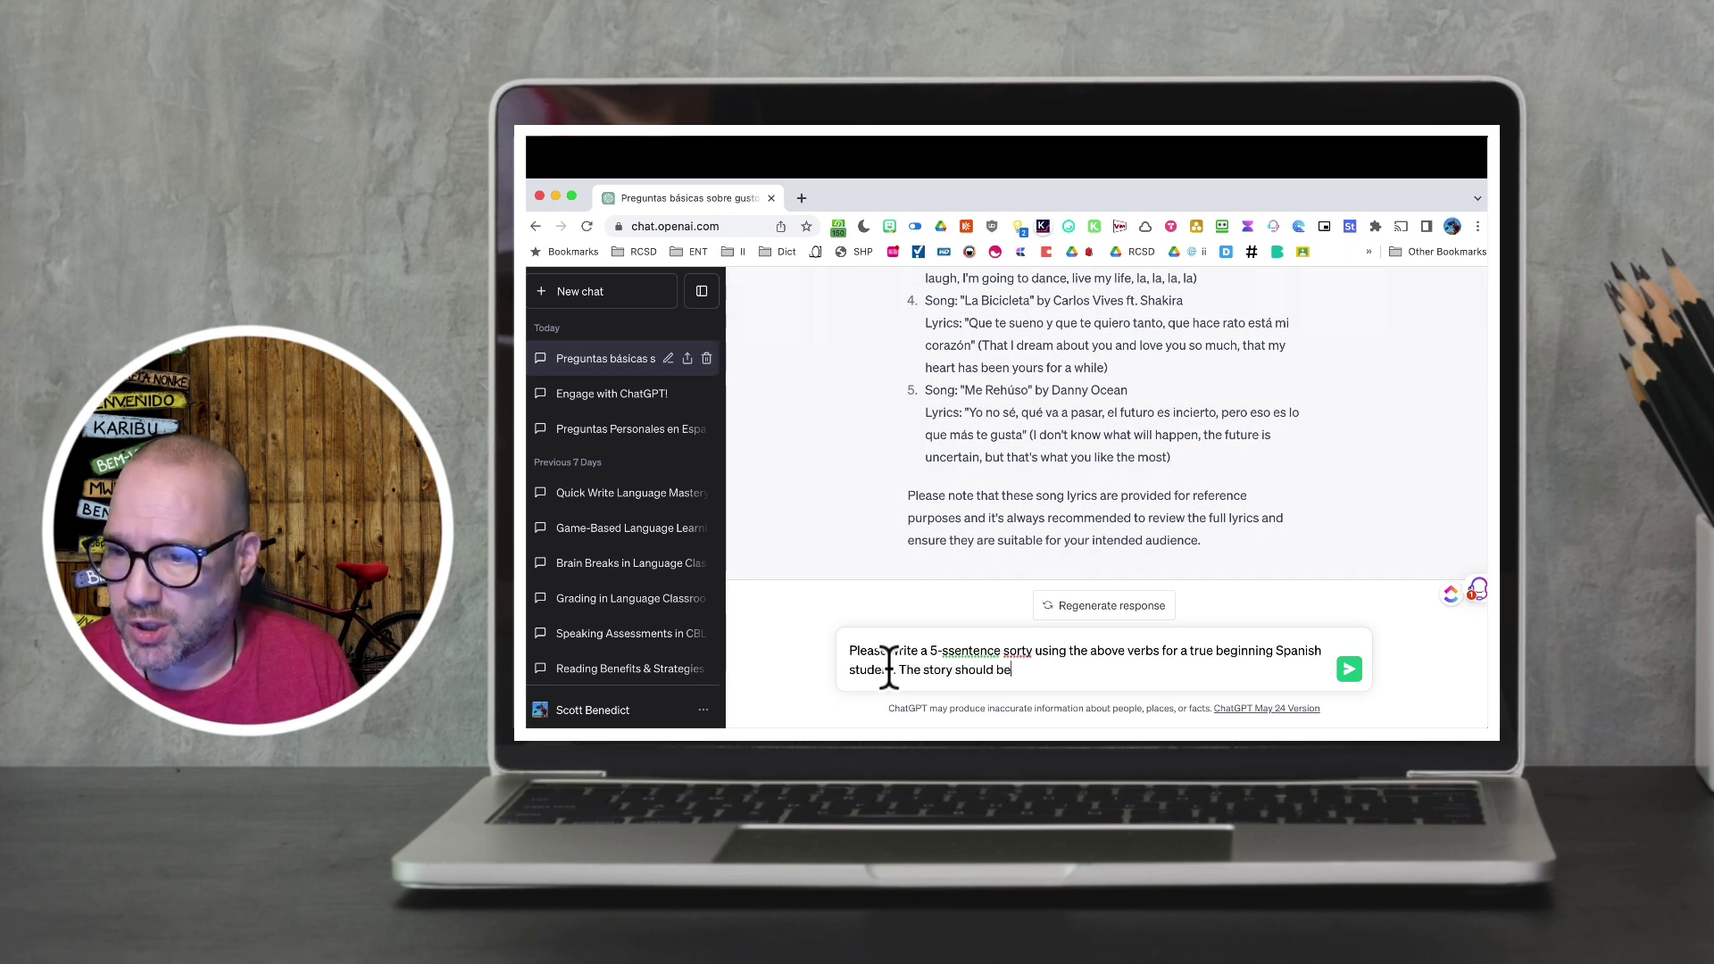
{"action": "type", "text": " written in the p"}
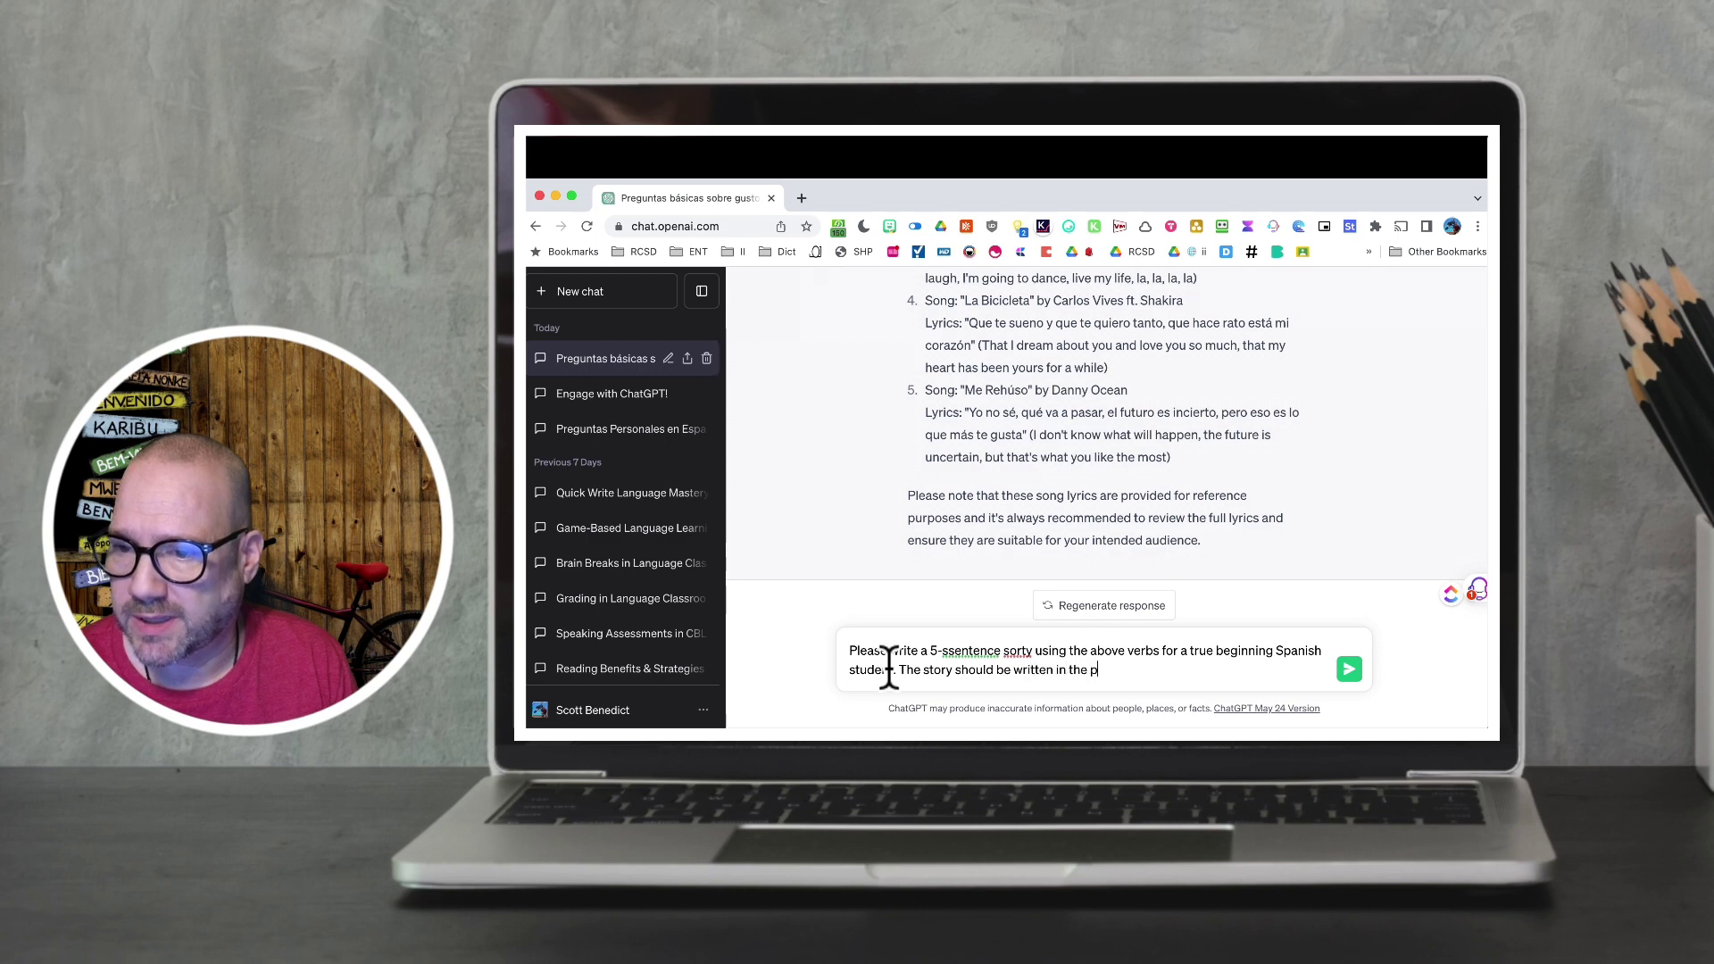
{"action": "type", "text": "ast tense and should"}
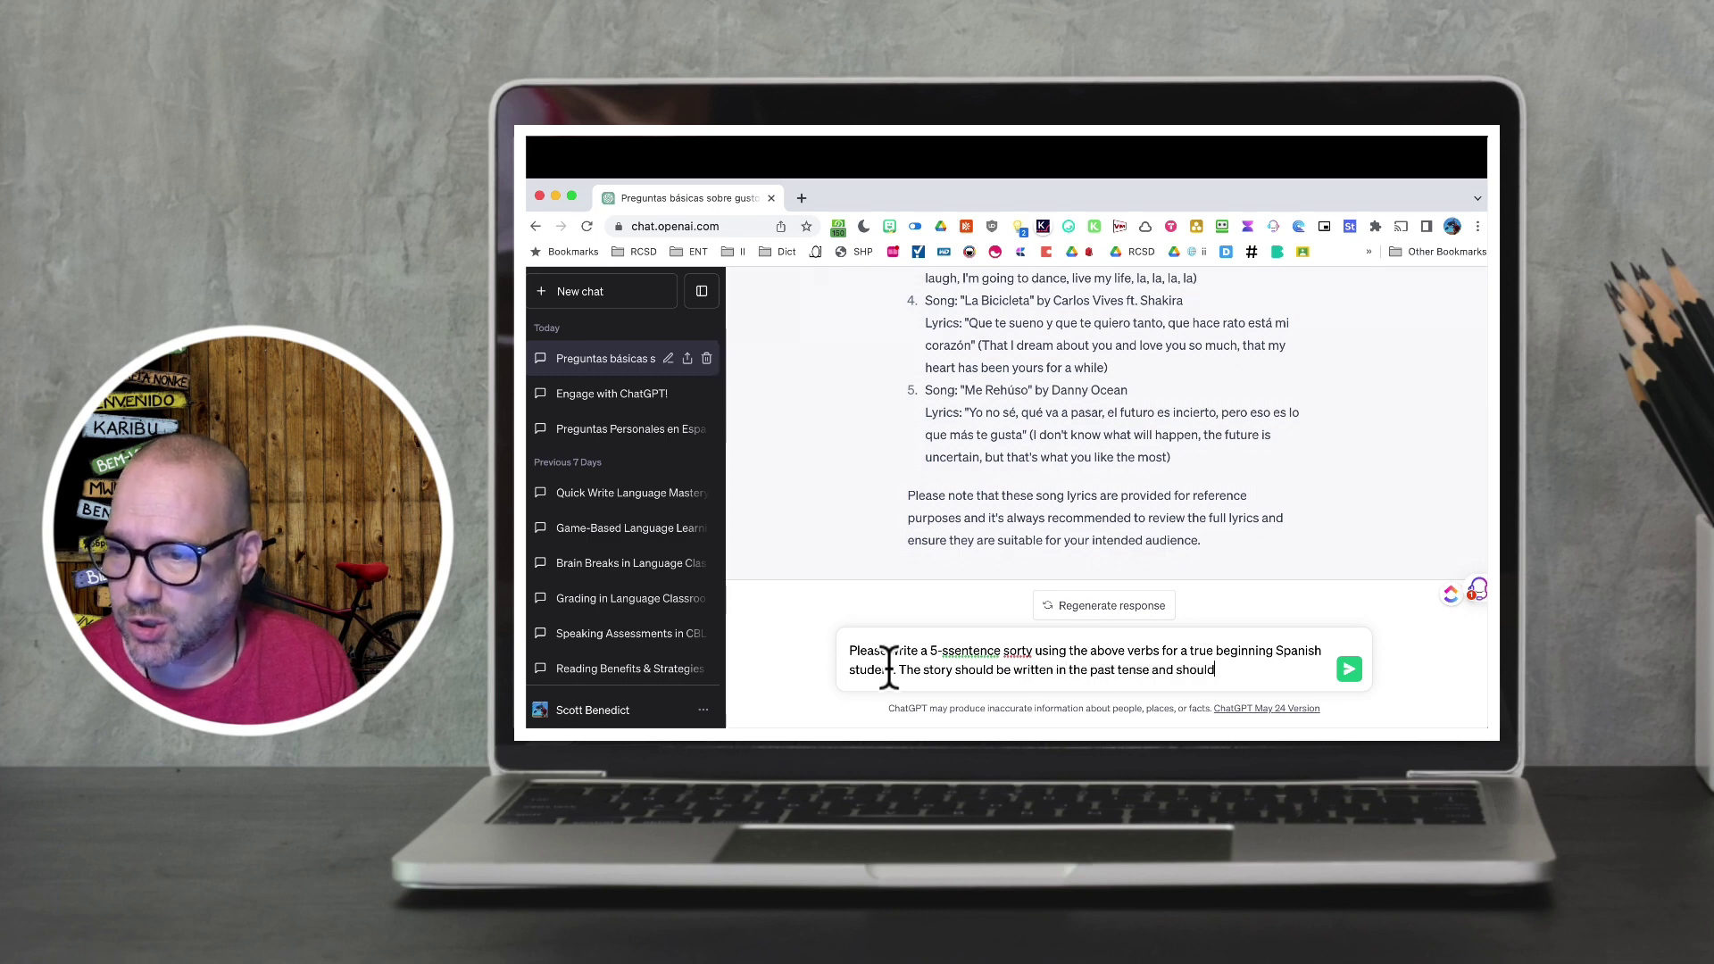
{"action": "type", "text": " be in the followin"}
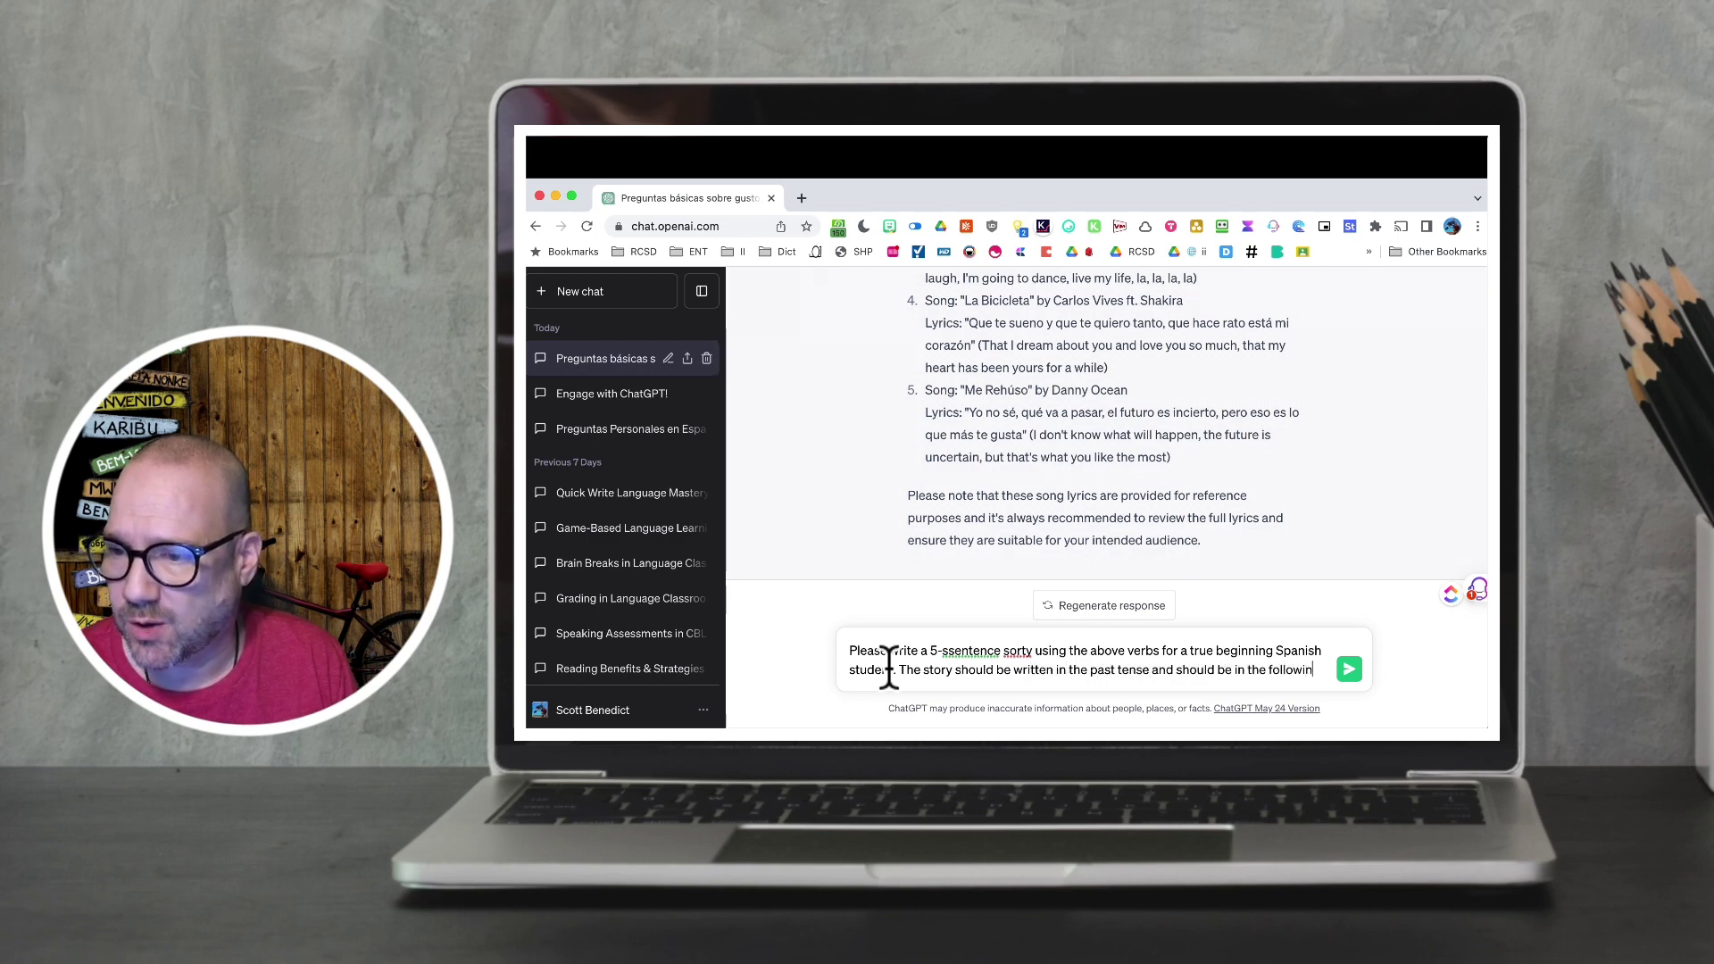
Step: Add the first three format points to the message: 1. There was a character. 2. Oh, no! Oh, no! There was a problem. 3. State the problem
{"action": "type", "text": "g format: There was a charact"}
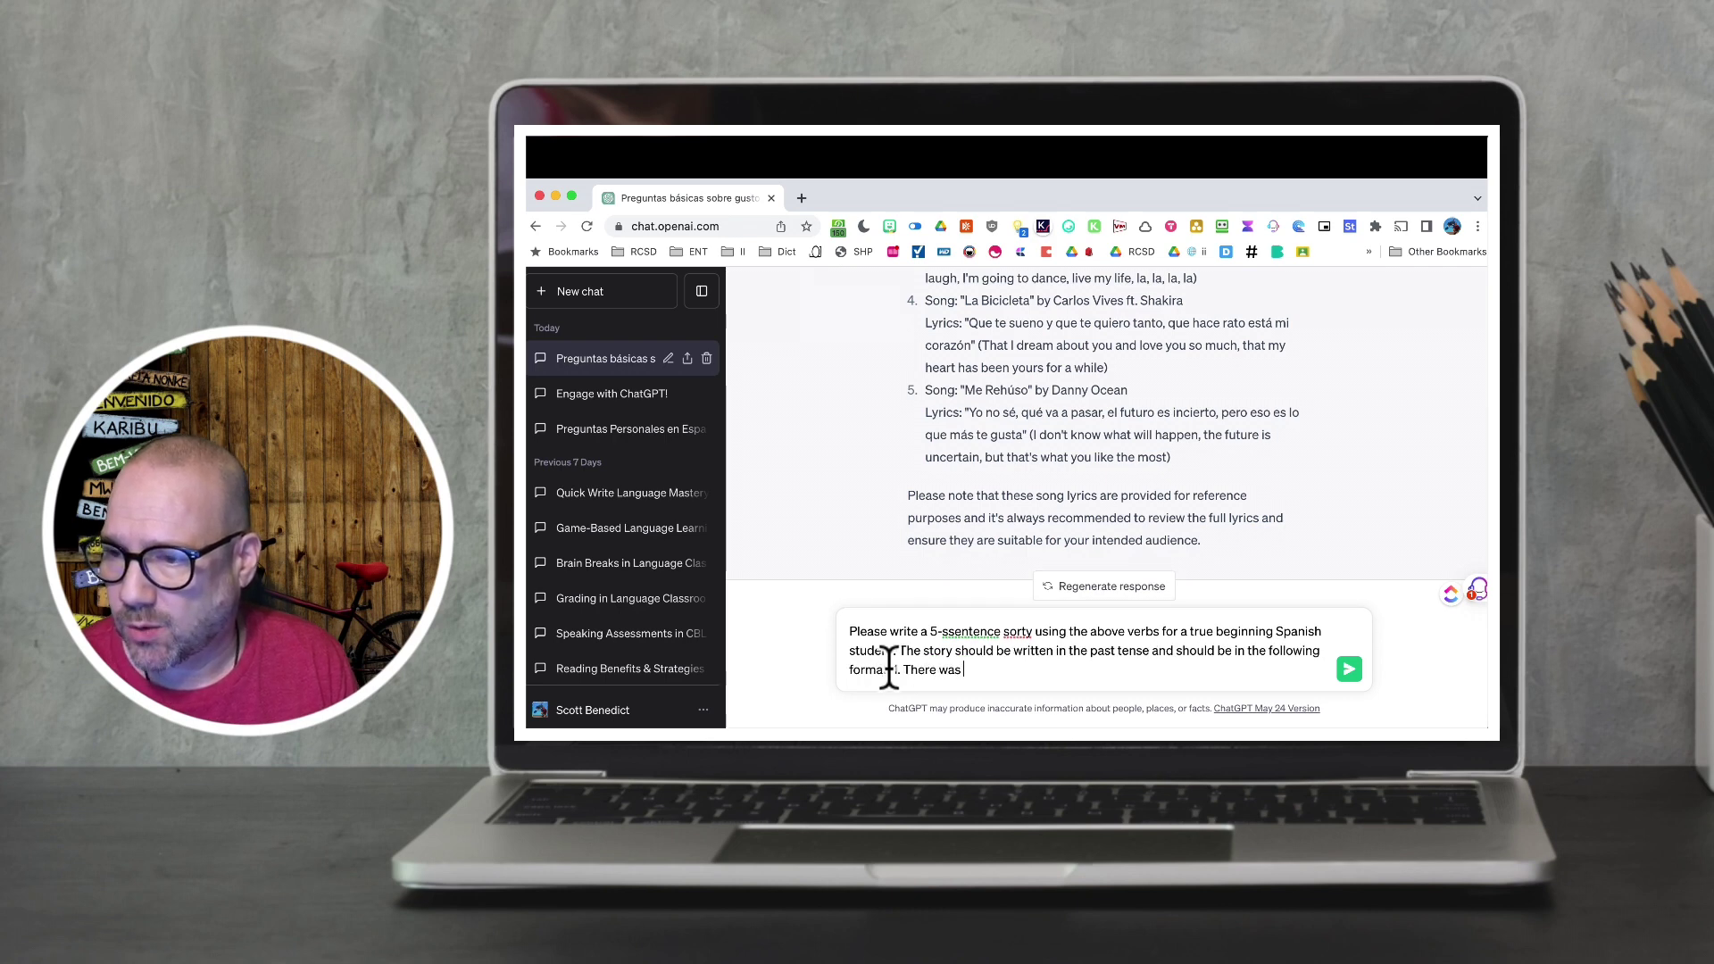
{"action": "type", "text": "er. 2. Oh, no! Oh, no! There was a pro"}
{"action": "type", "text": "b"}
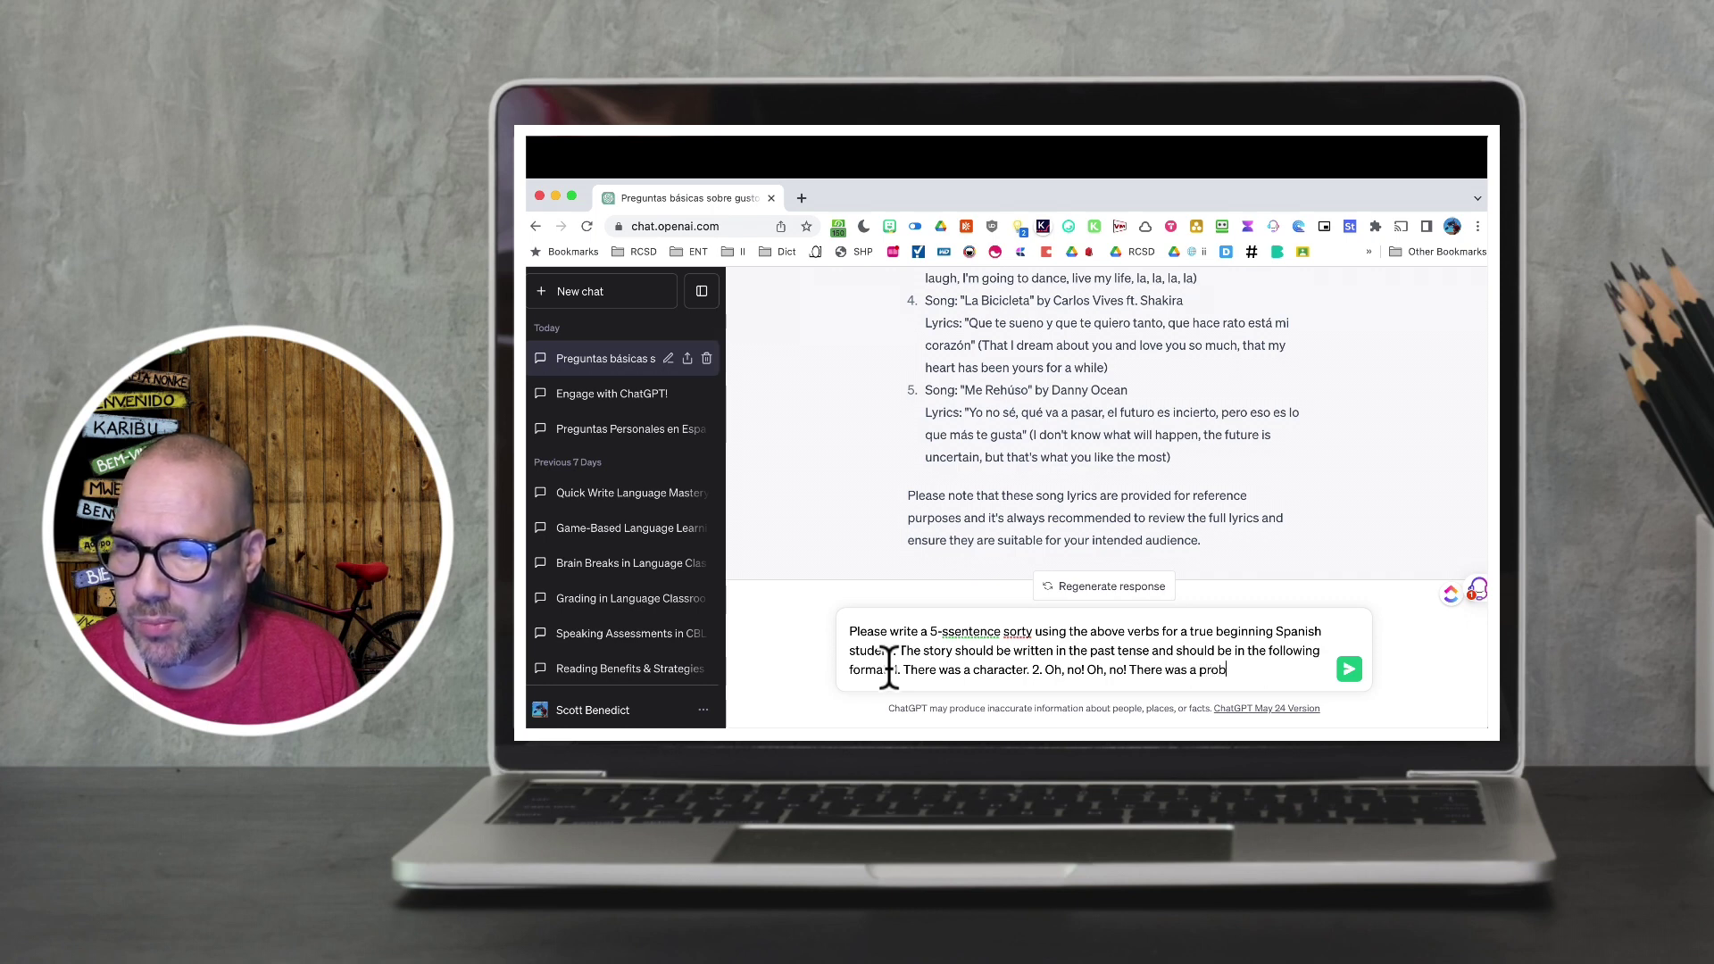
{"action": "type", "text": "lem. 3. State the pro"}
{"action": "type", "text": "blem. 4"}
Step: Add format point 4 to the message: Have character go somewhere to solve the problem, but fail
{"action": "type", "text": ". Have character "}
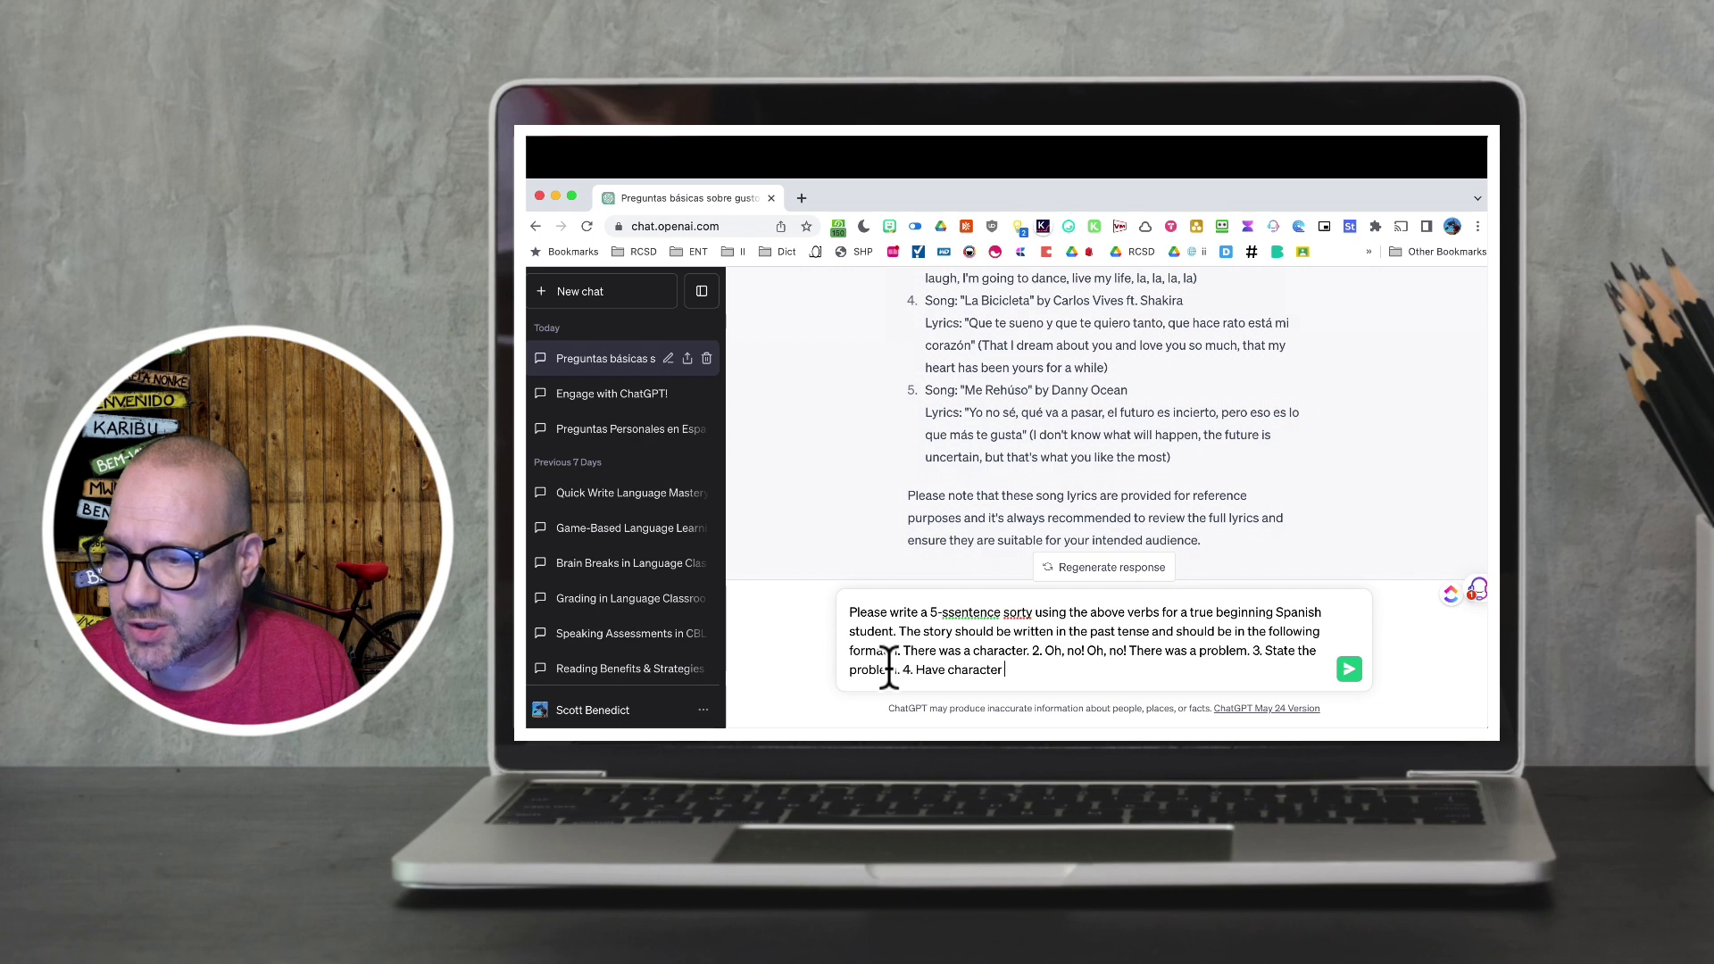
{"action": "type", "text": "go somewhere to s"}
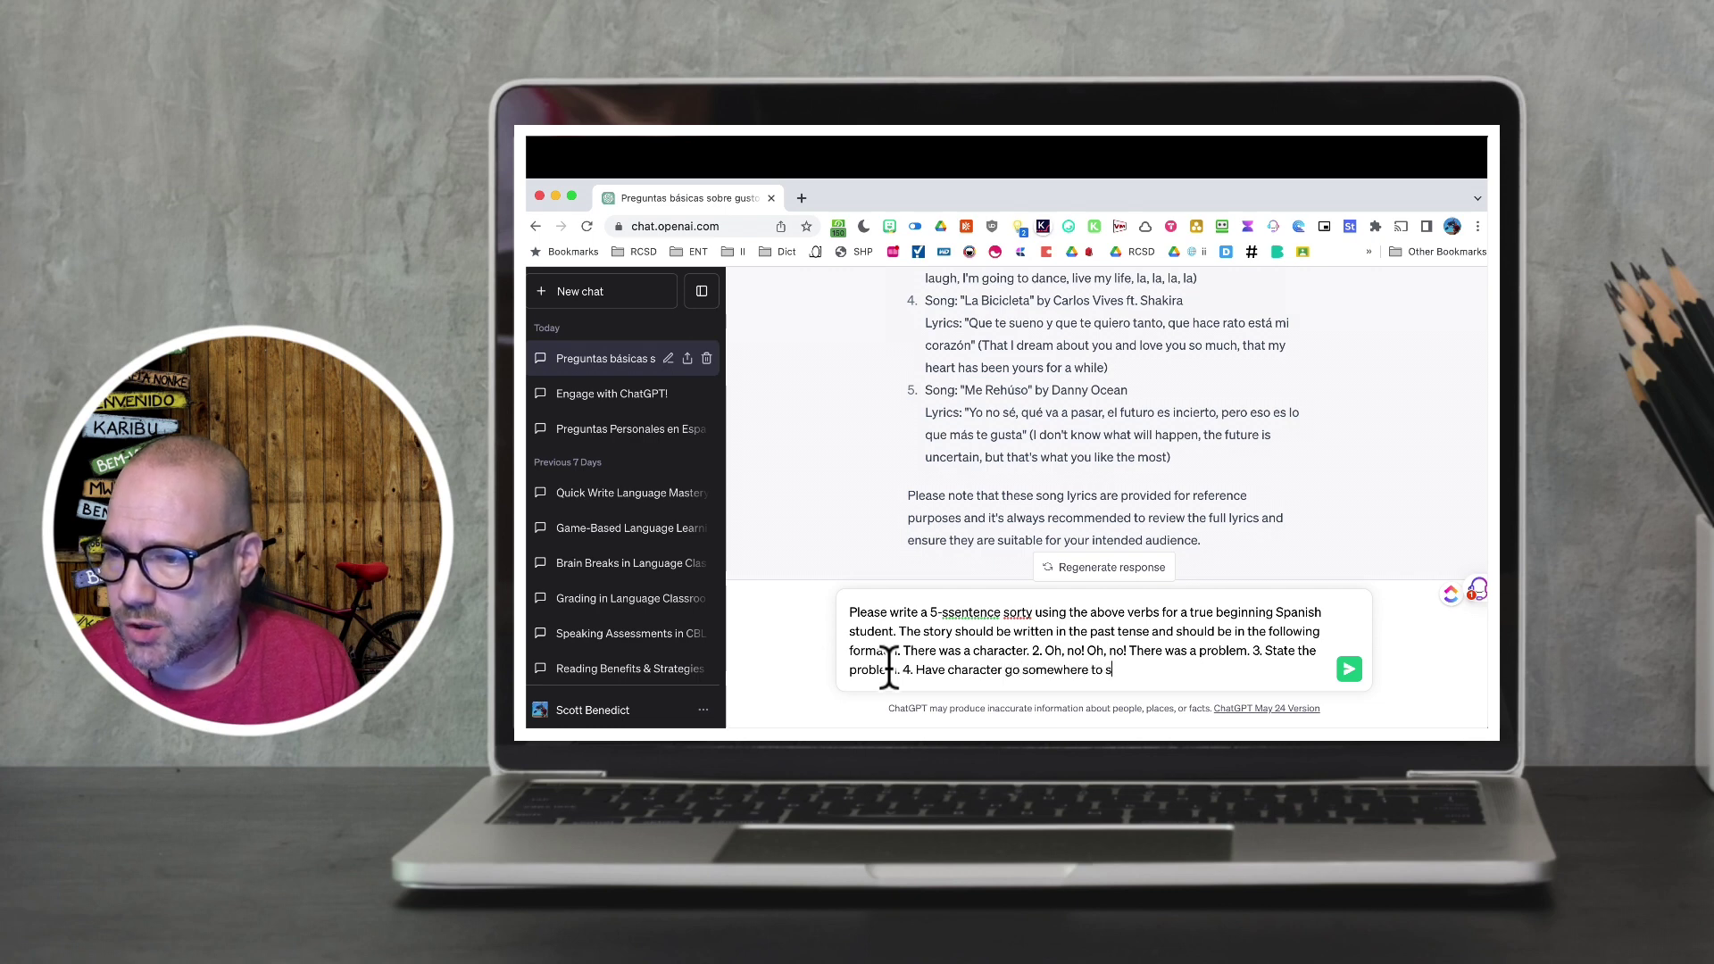
{"action": "type", "text": "olve the pro"}
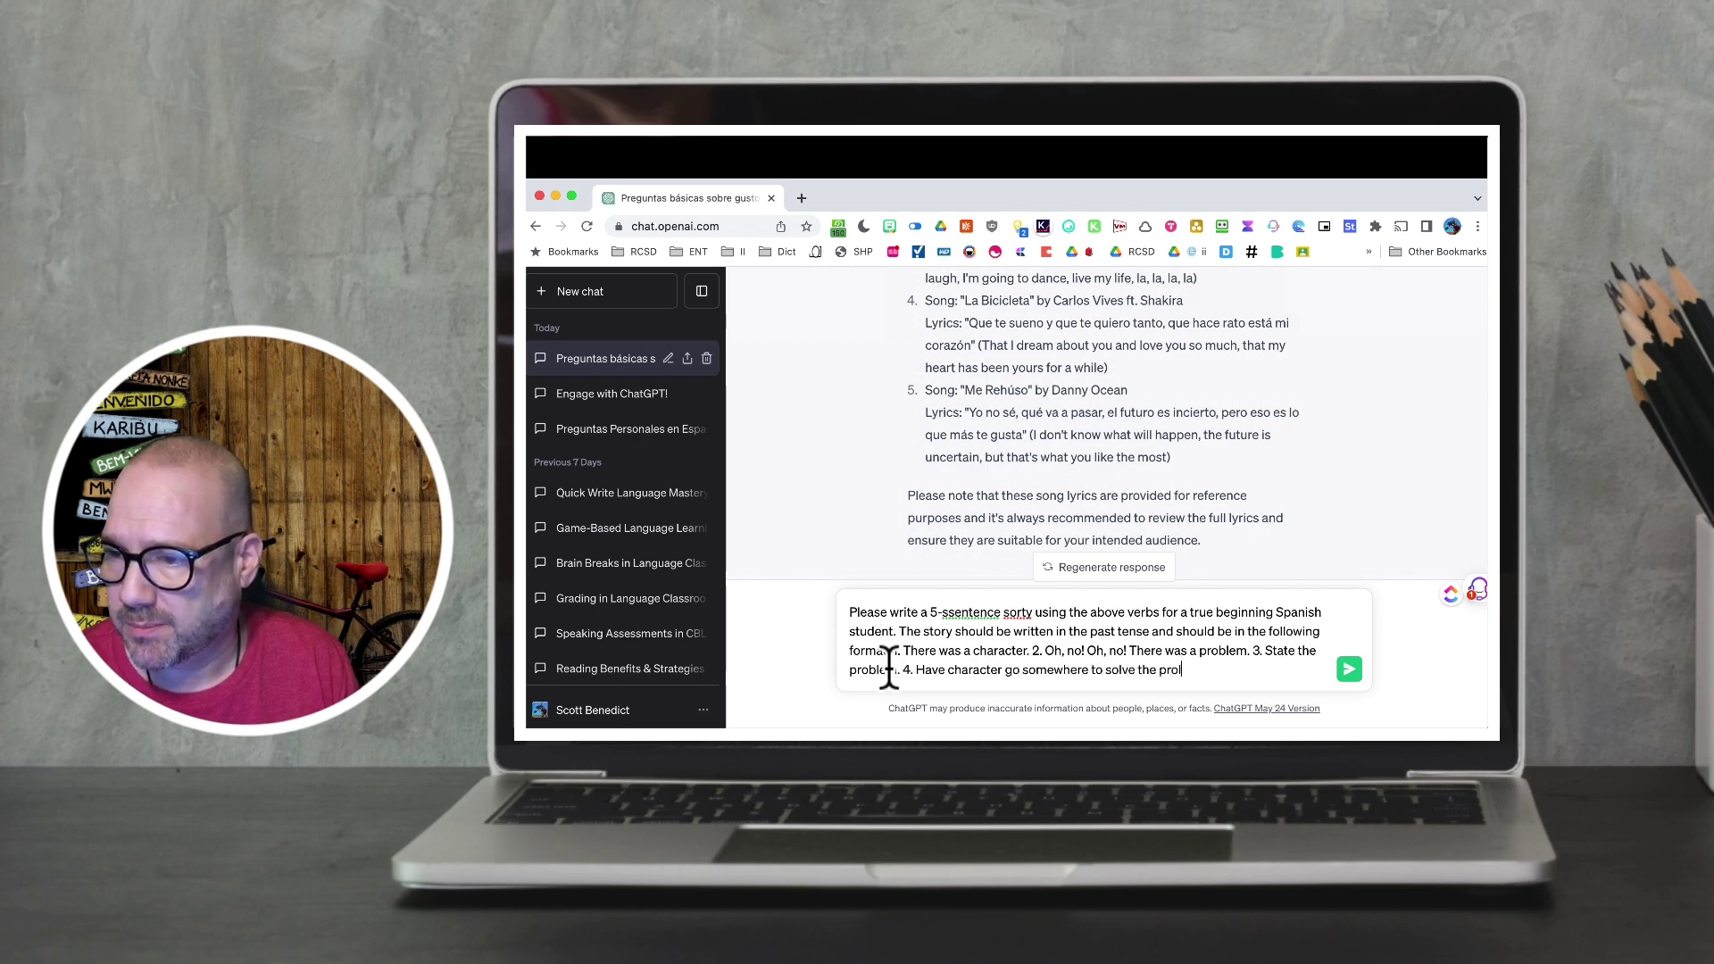
{"action": "type", "text": "blem, but "}
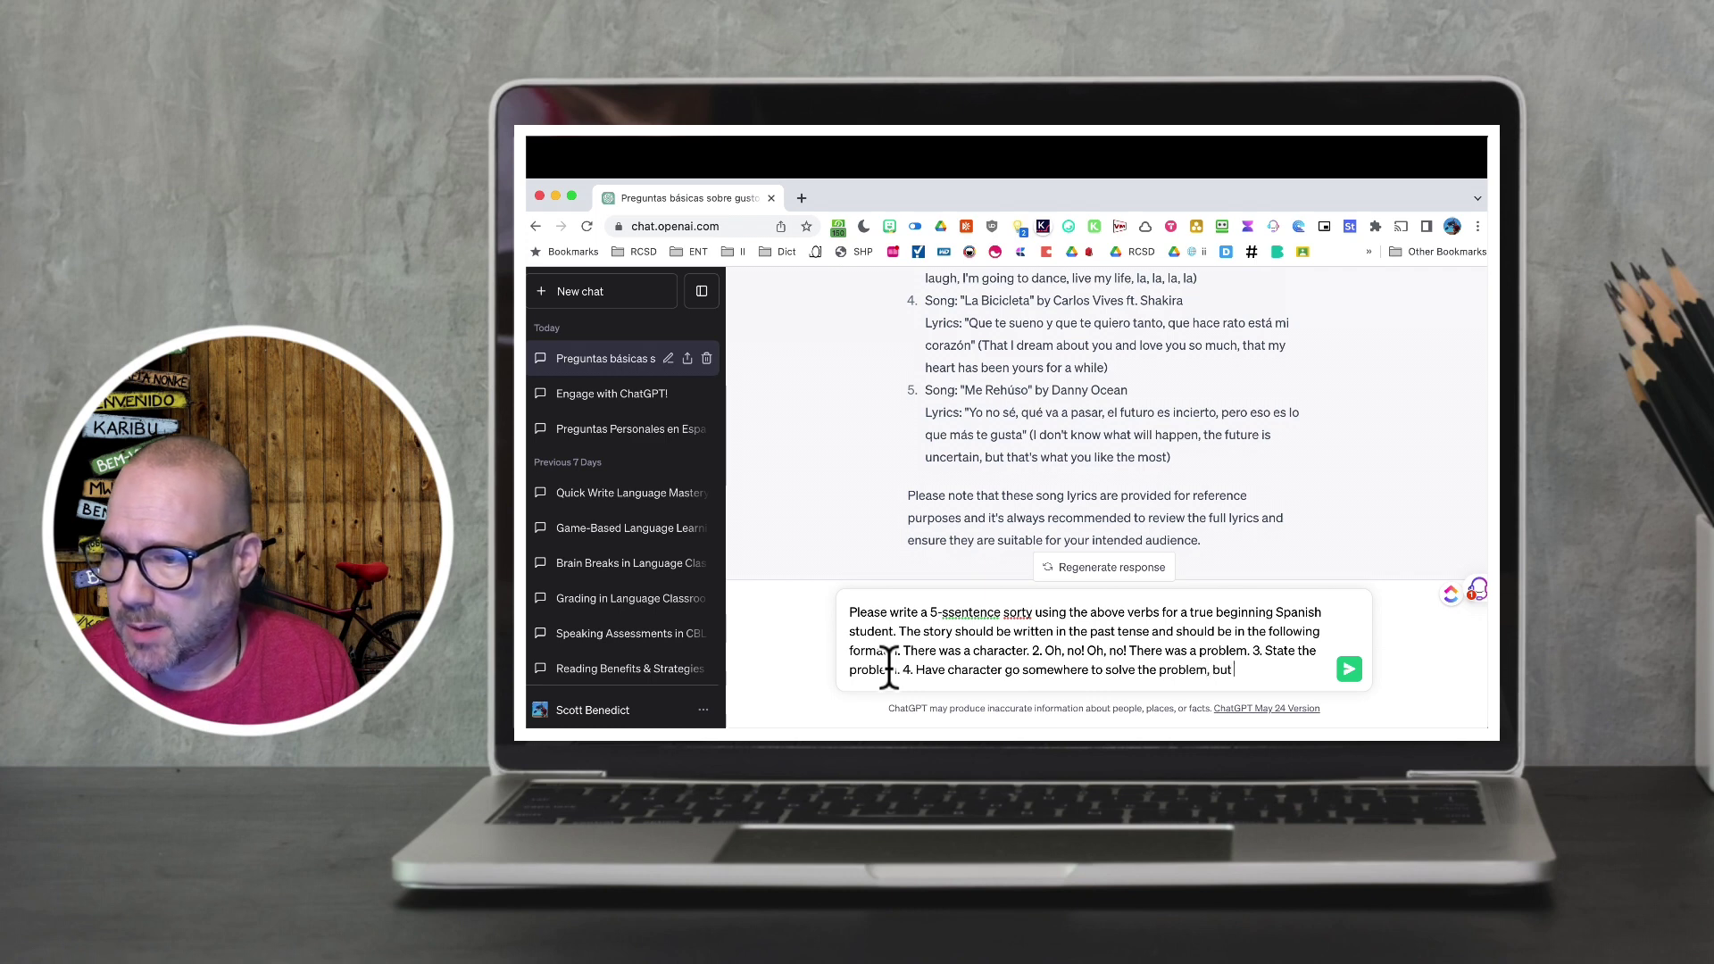
{"action": "type", "text": "fail. 5t"}
Step: Add format point 5 to the message: Have the character go somewhere else and solve the problem
{"action": "type", "text": ". Have the"}
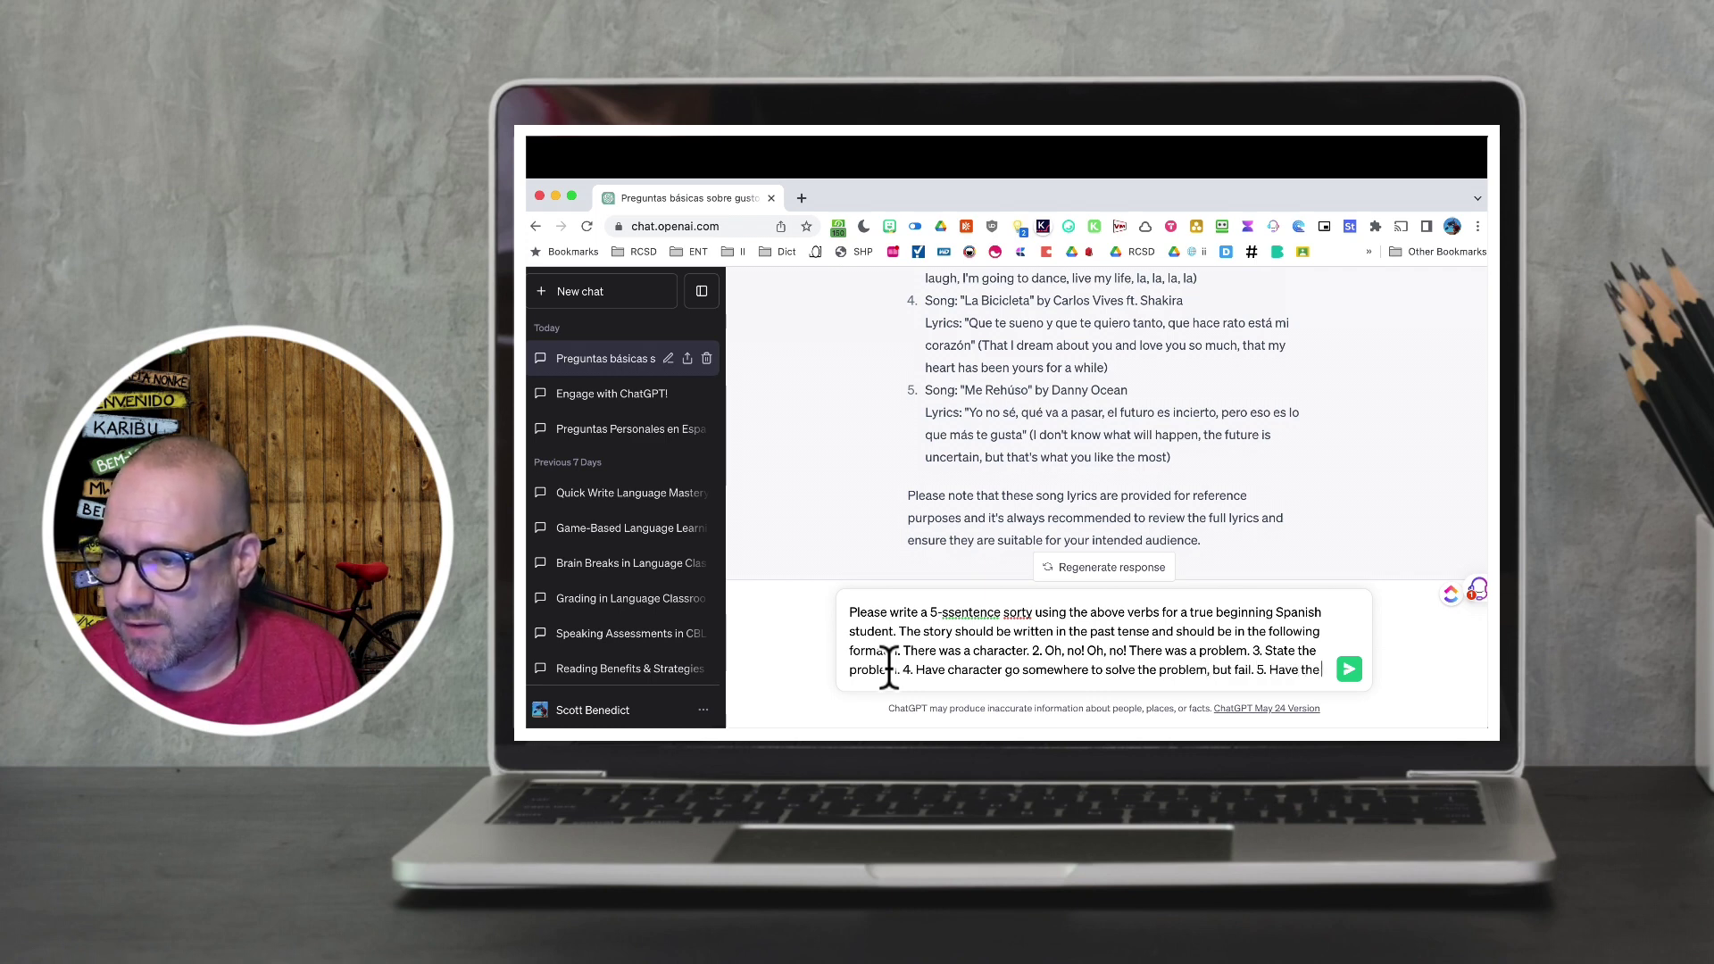
{"action": "type", "text": " chara"}
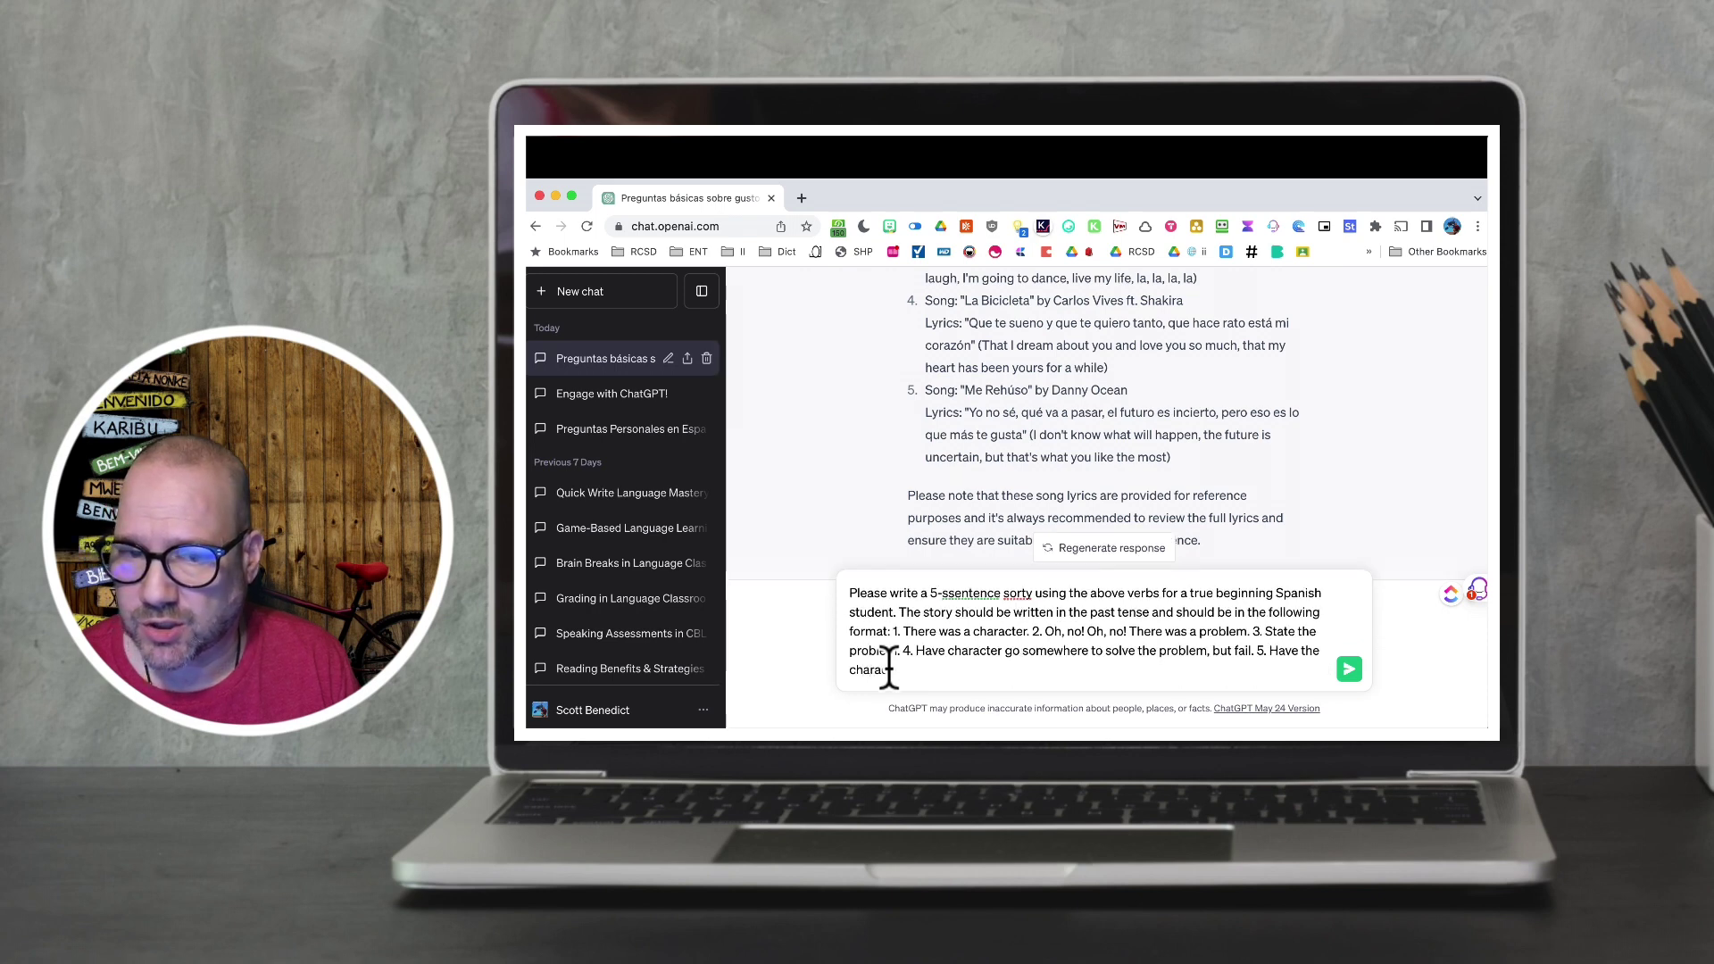
{"action": "type", "text": "cter go somewh"}
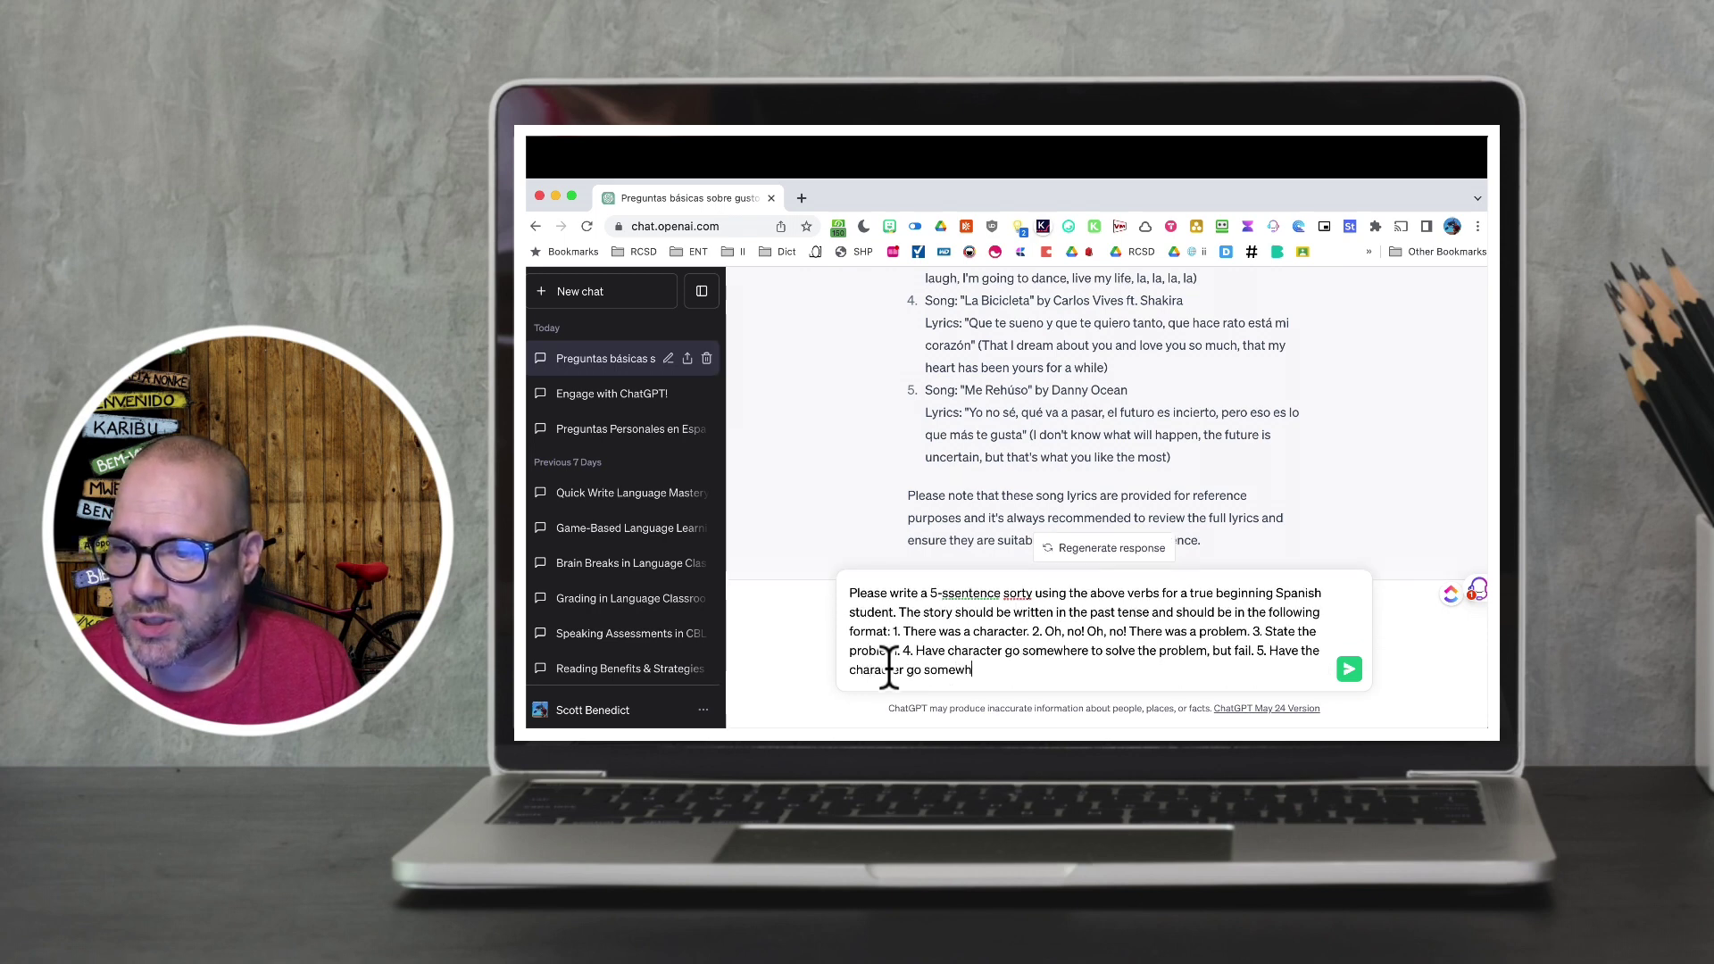
{"action": "type", "text": "ere else and solve the "}
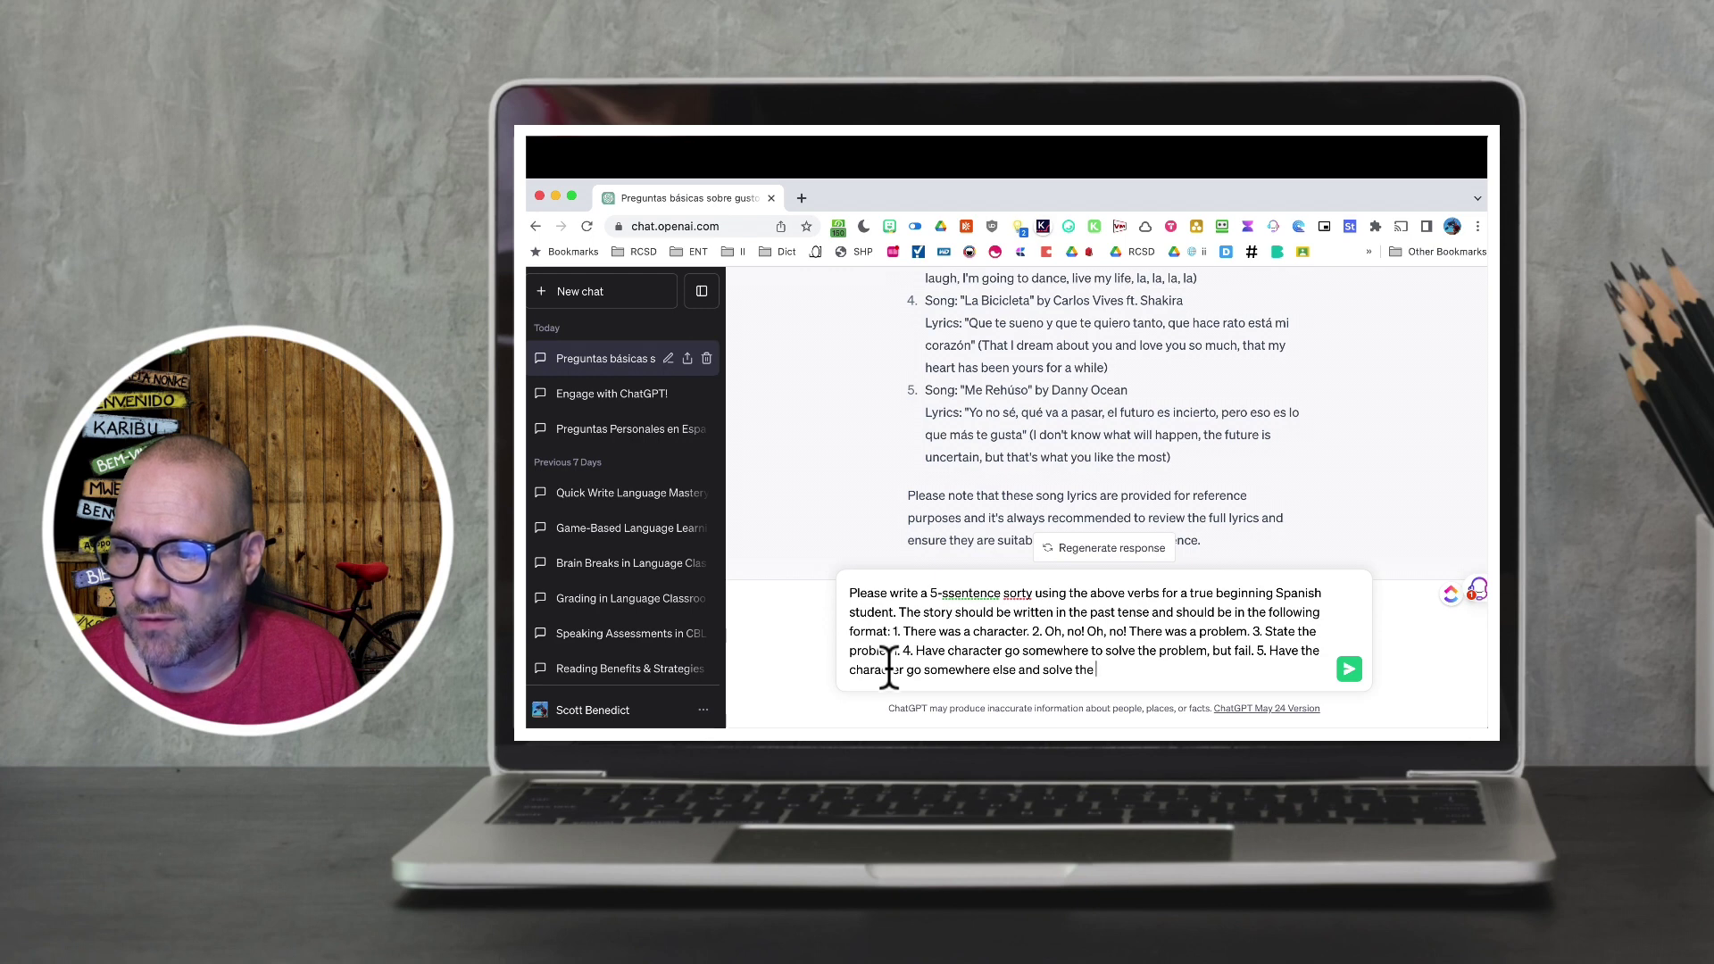
{"action": "type", "text": "probleml. The sc"}
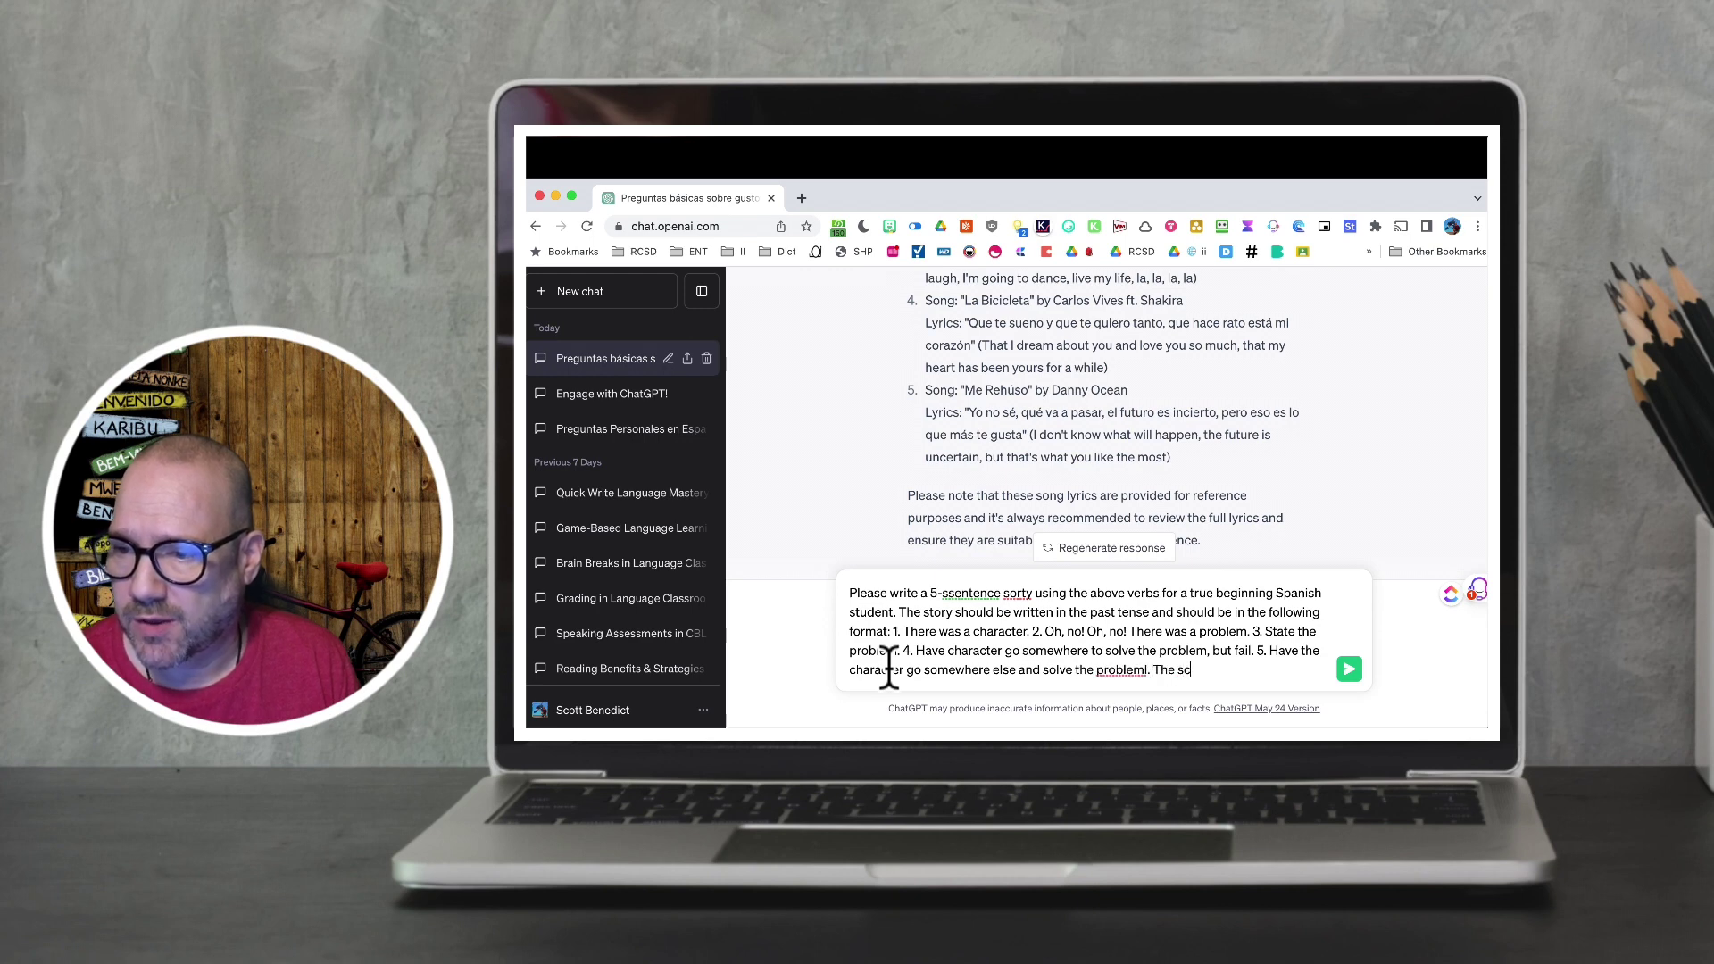
Step: Add to the message that the script should be in Spanish
{"action": "type", "text": "ript should be i"}
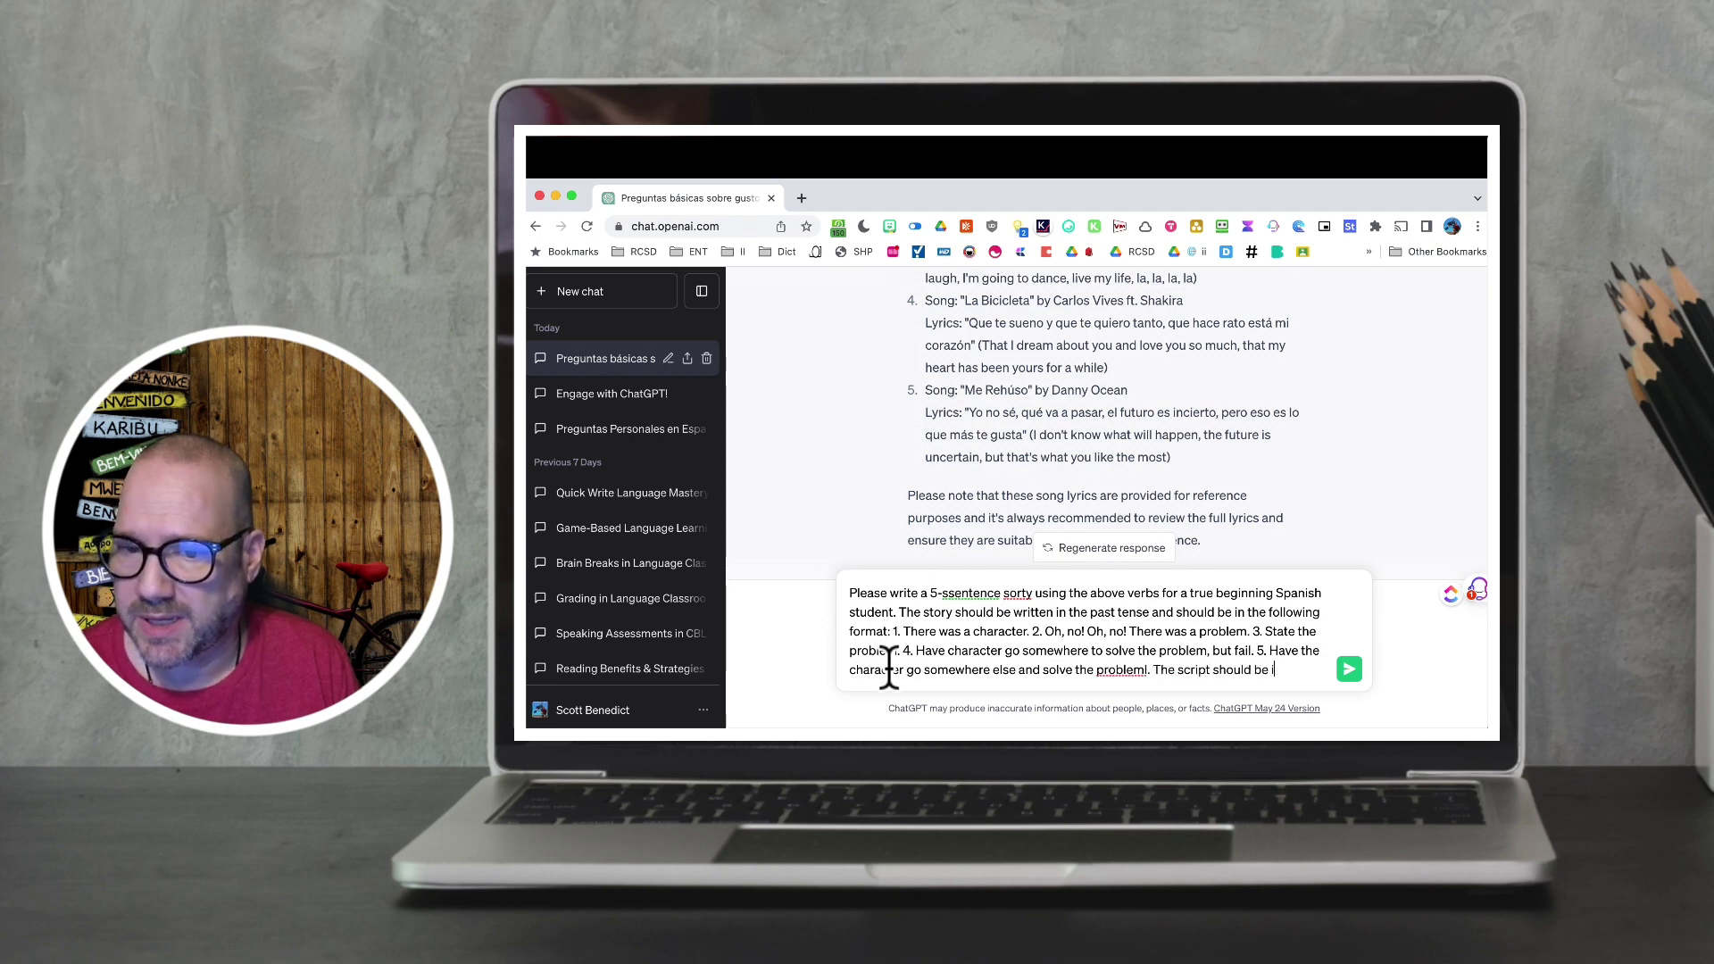
{"action": "type", "text": "n Sp"}
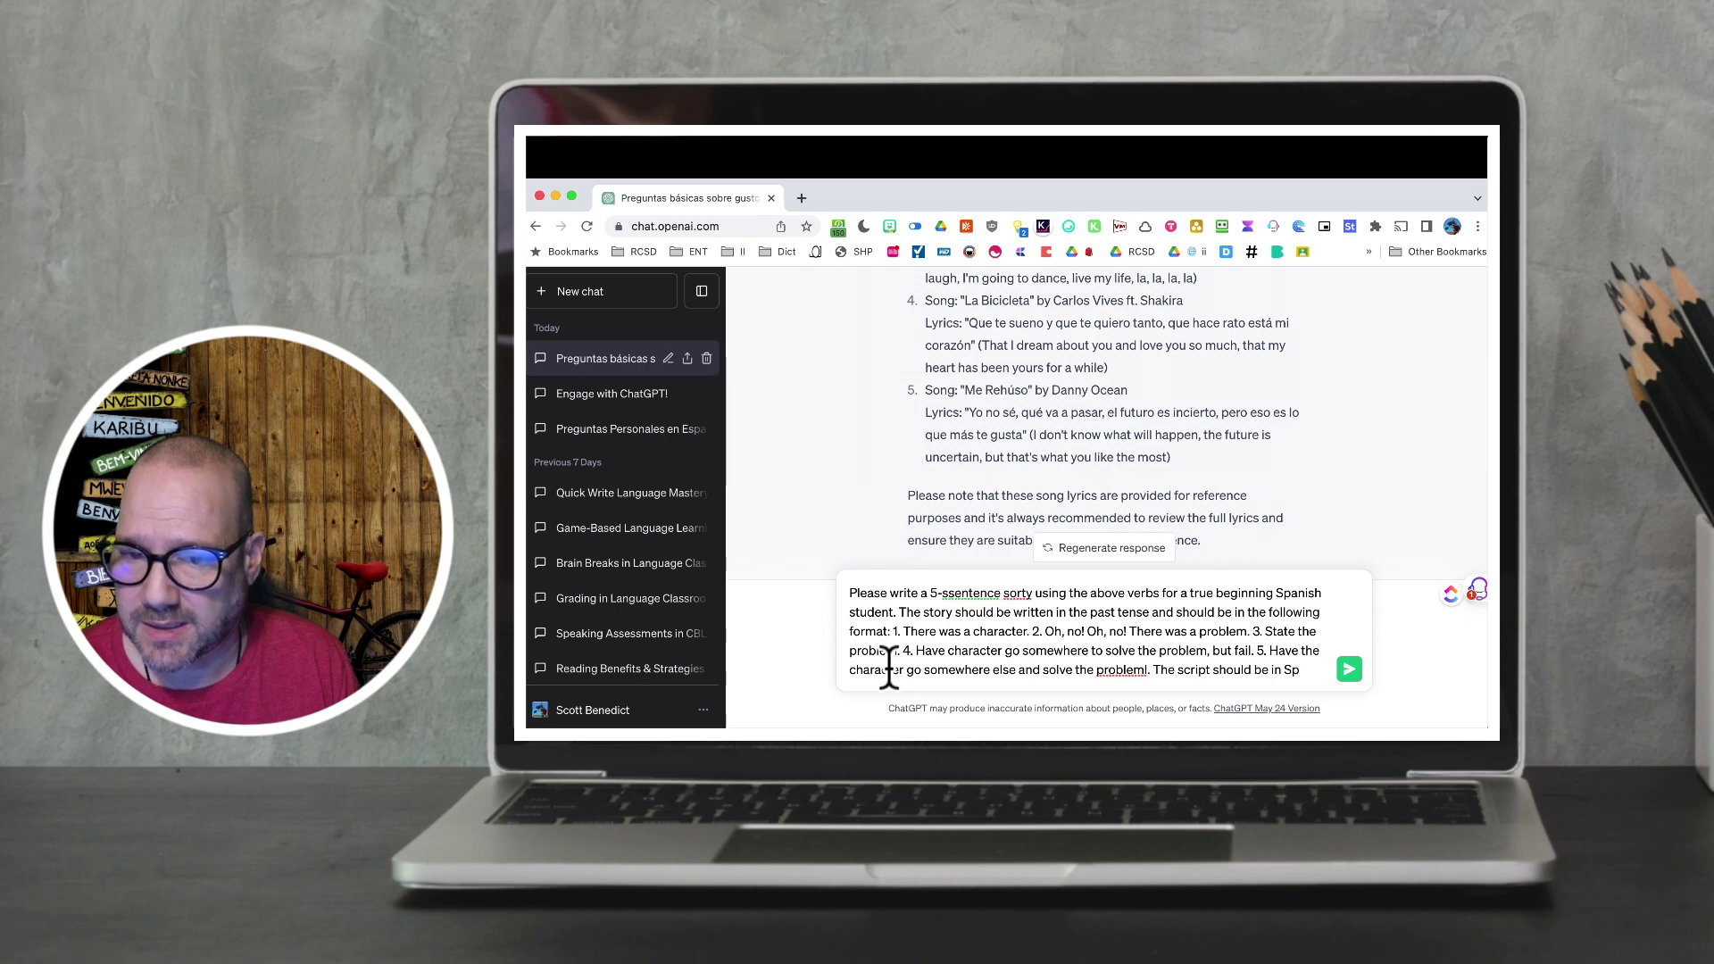
{"action": "type", "text": "ans"}
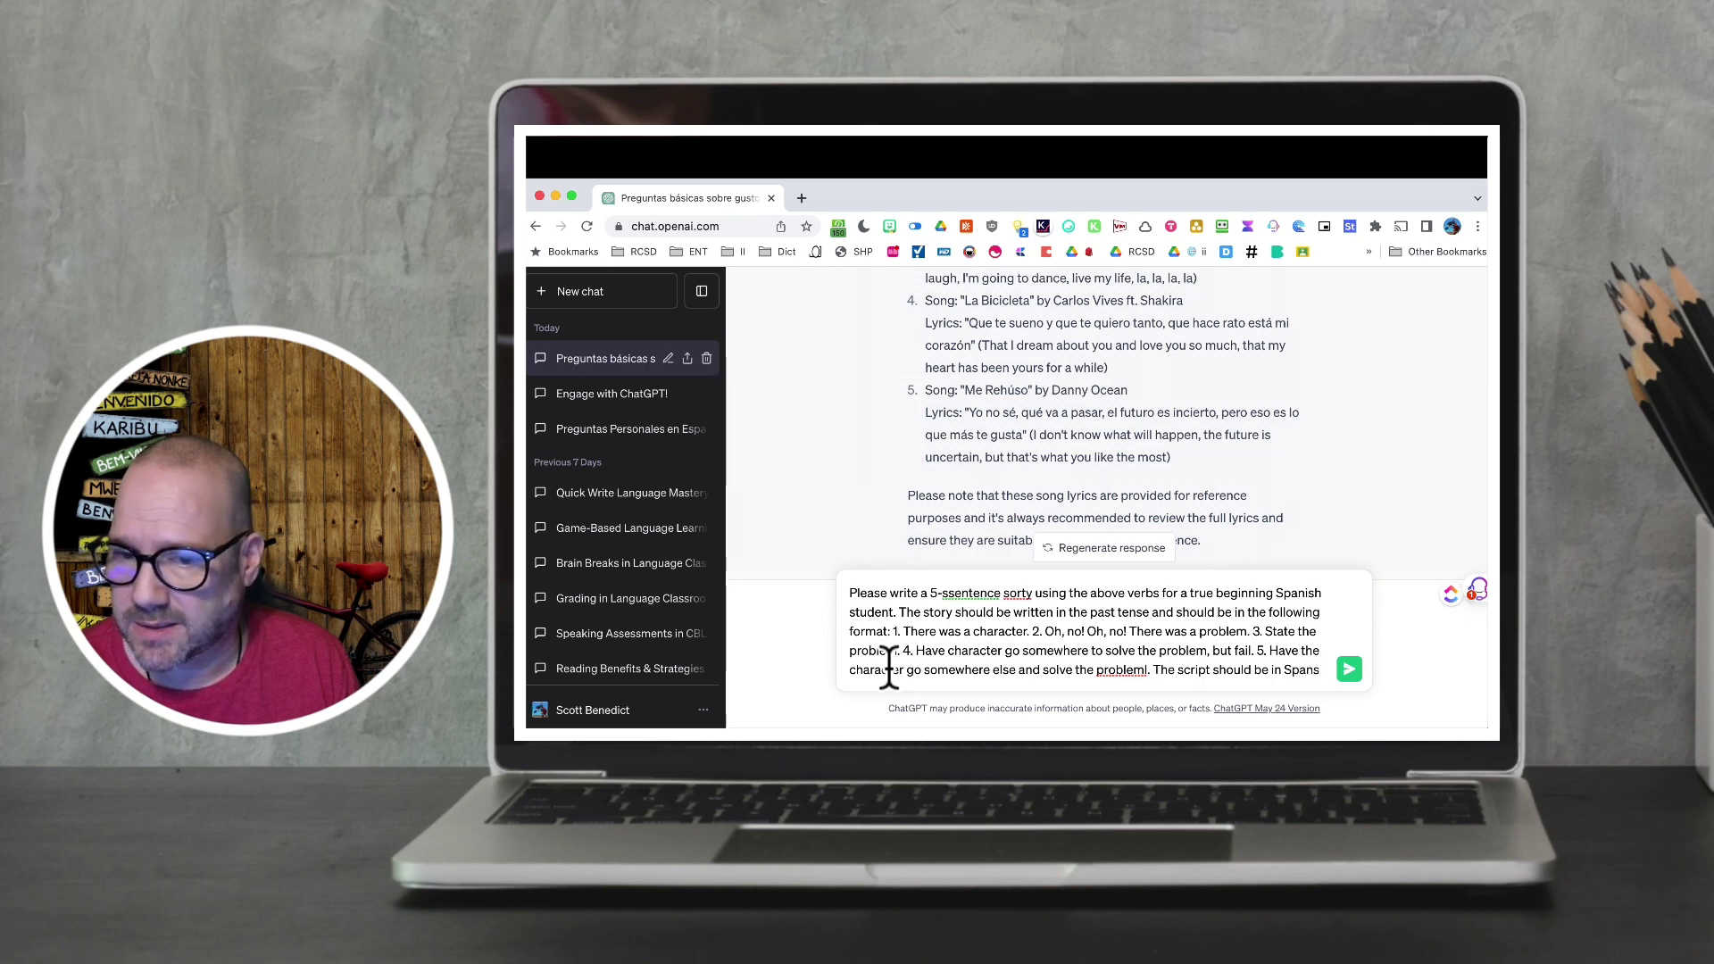
{"action": "key", "text": "BackSpace"}
{"action": "type", "text": "ish"}
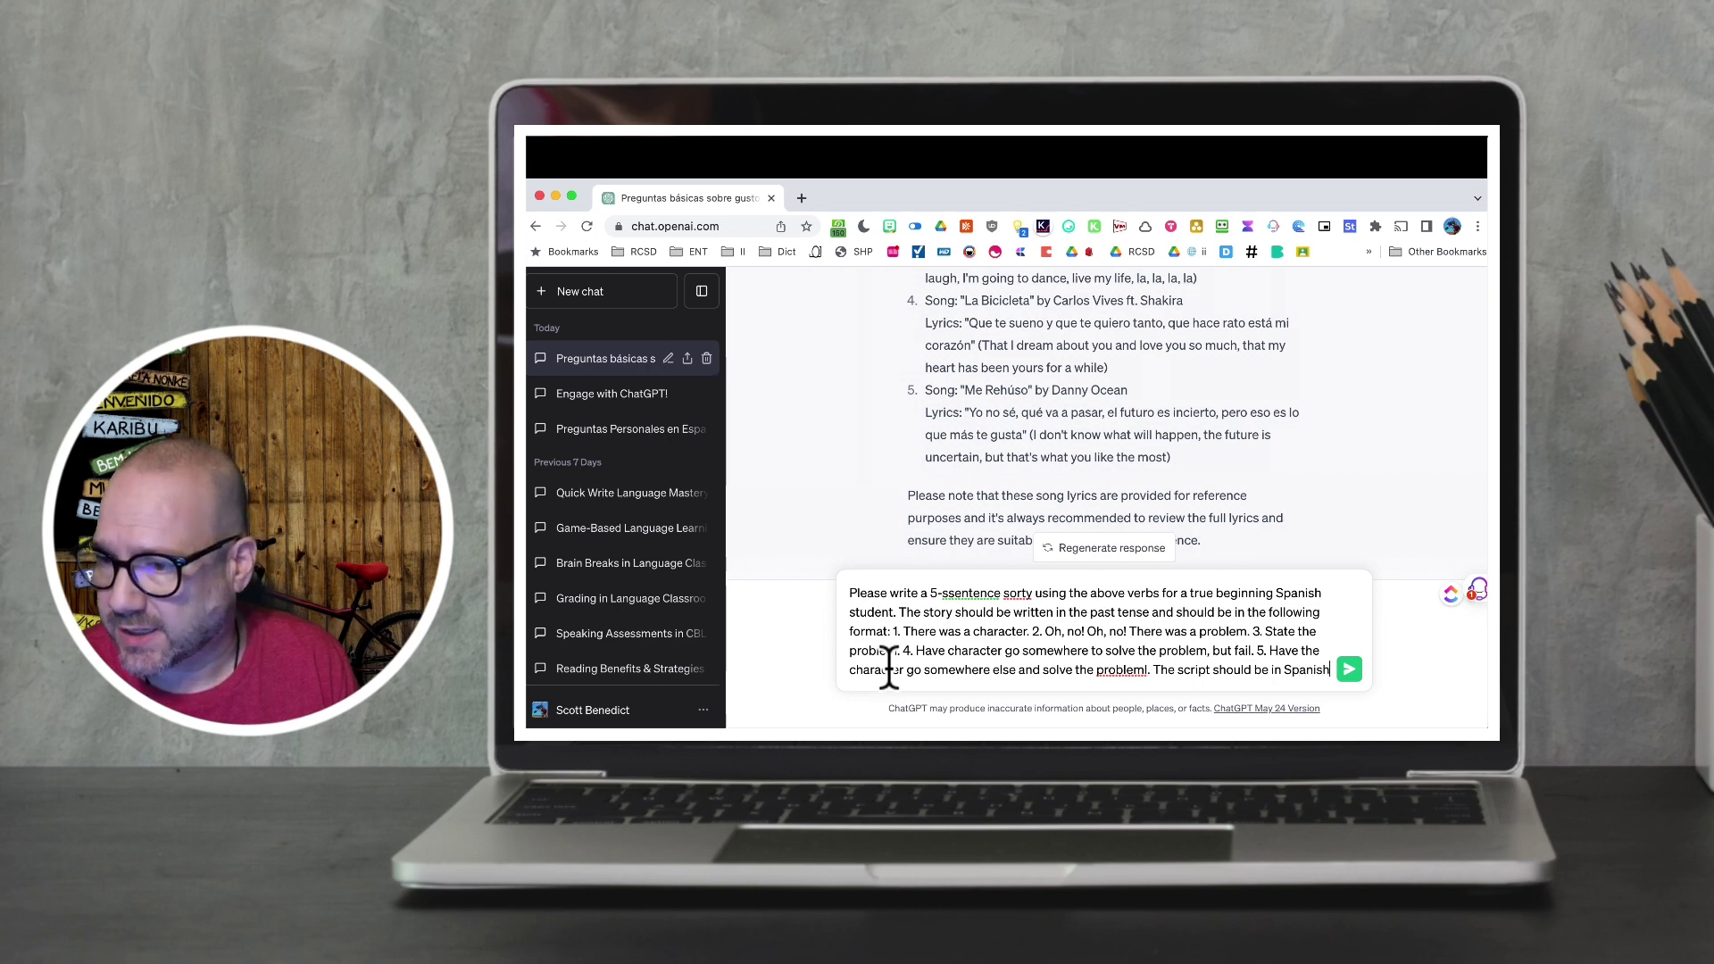
Step: Add to the message that the main character should be an iPhone named Iggy
{"action": "type", "text": ". The m"}
{"action": "type", "text": "ain charac"}
{"action": "type", "text": "ter should be"}
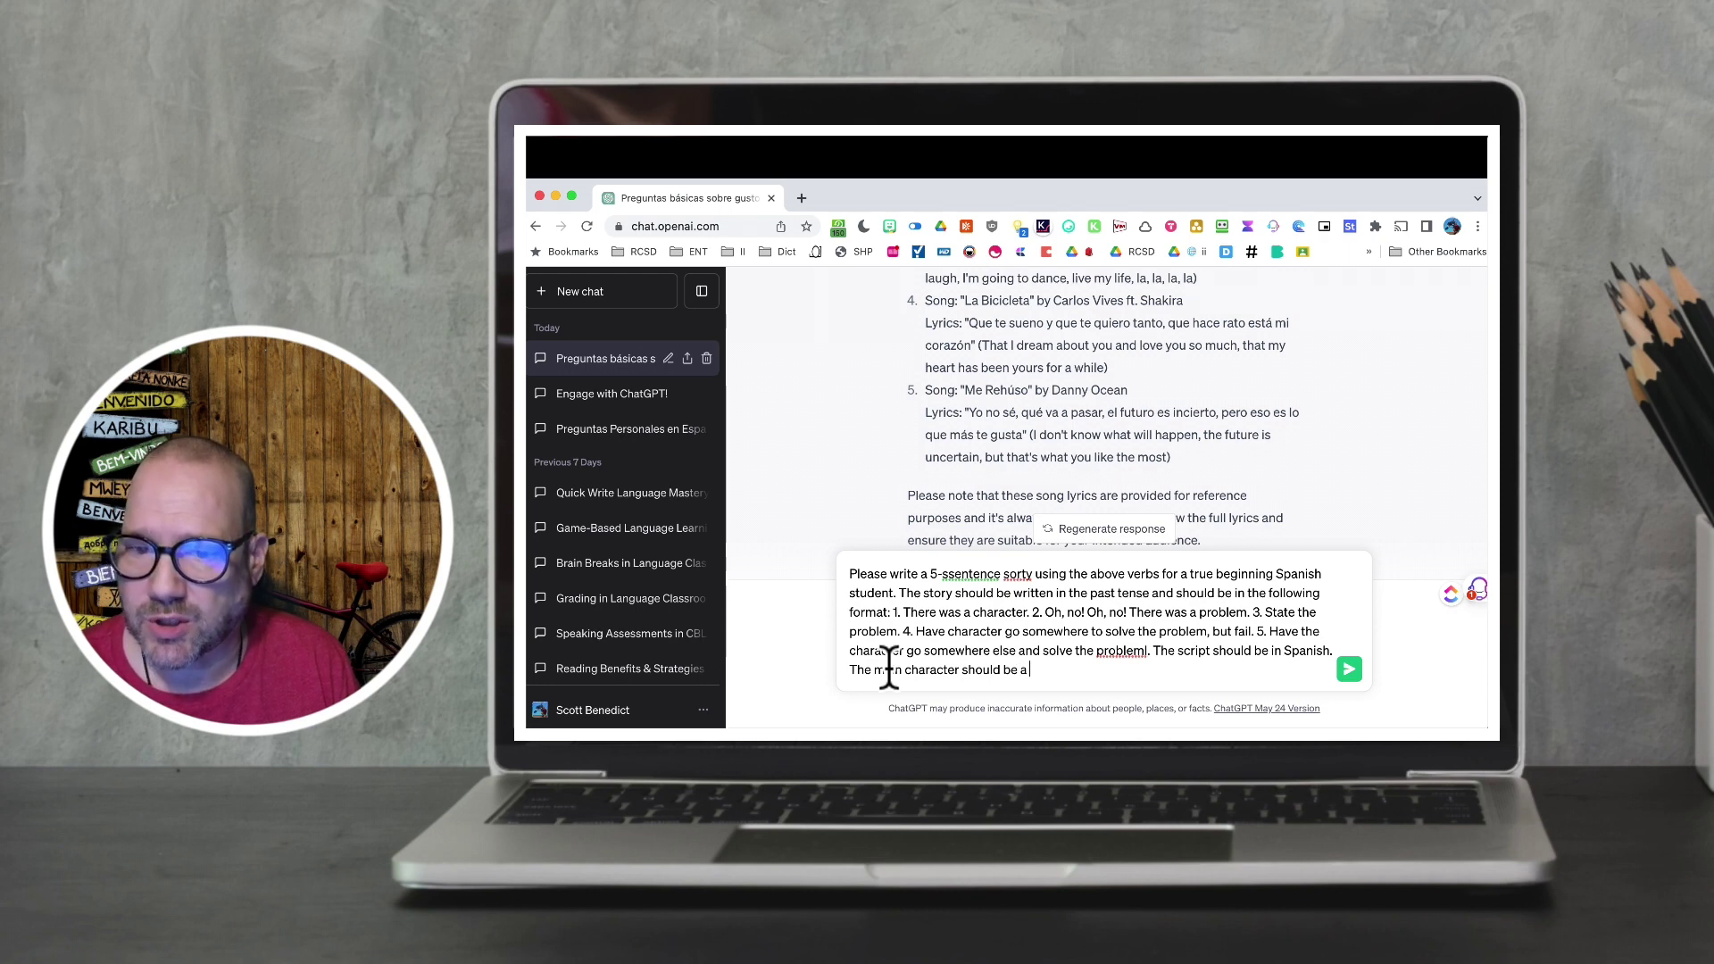
{"action": "type", "text": "a"}
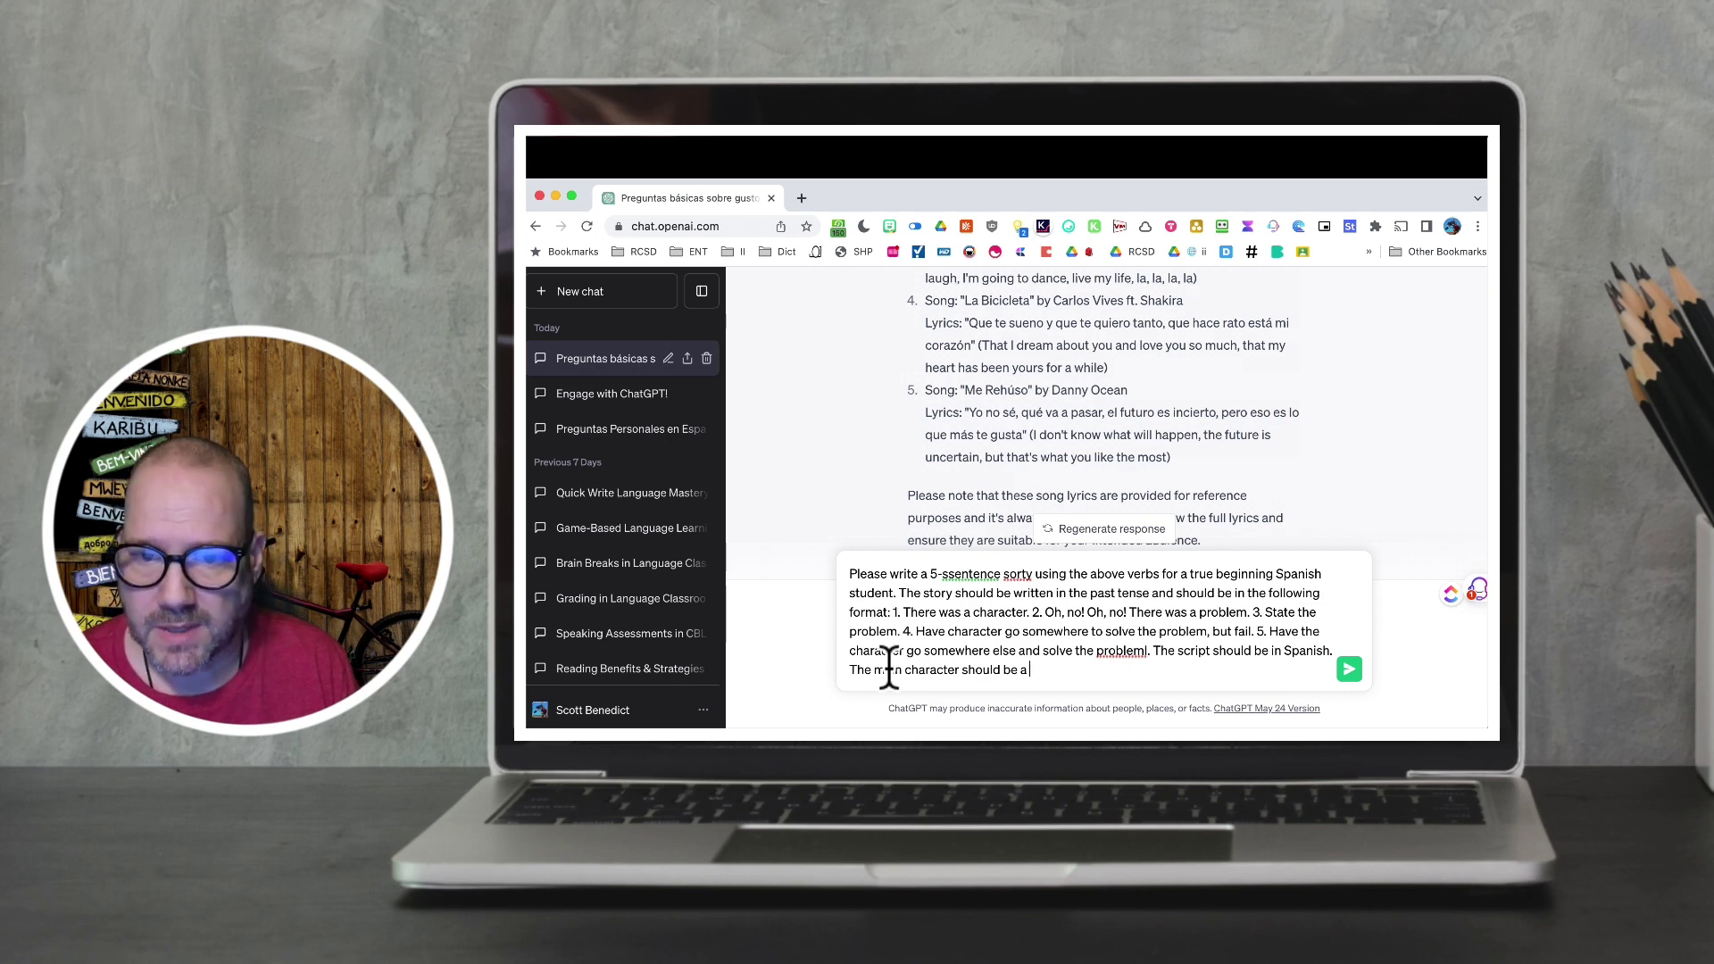
{"action": "type", "text": "n i"}
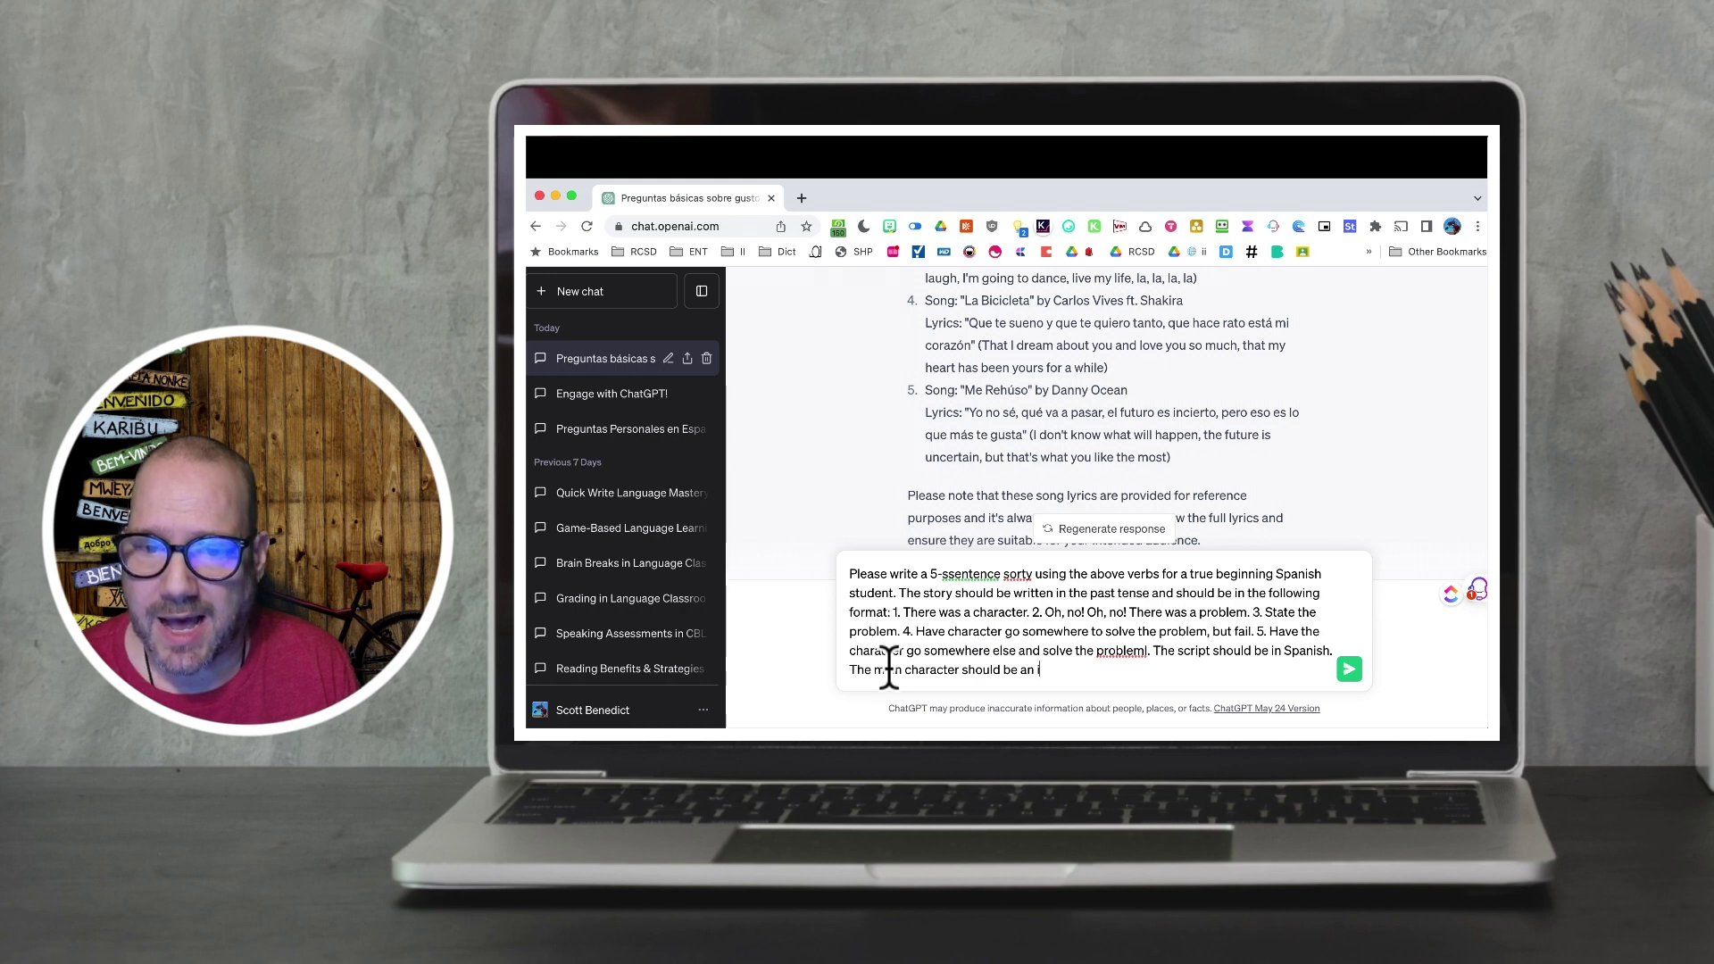
{"action": "type", "text": "Phone name"}
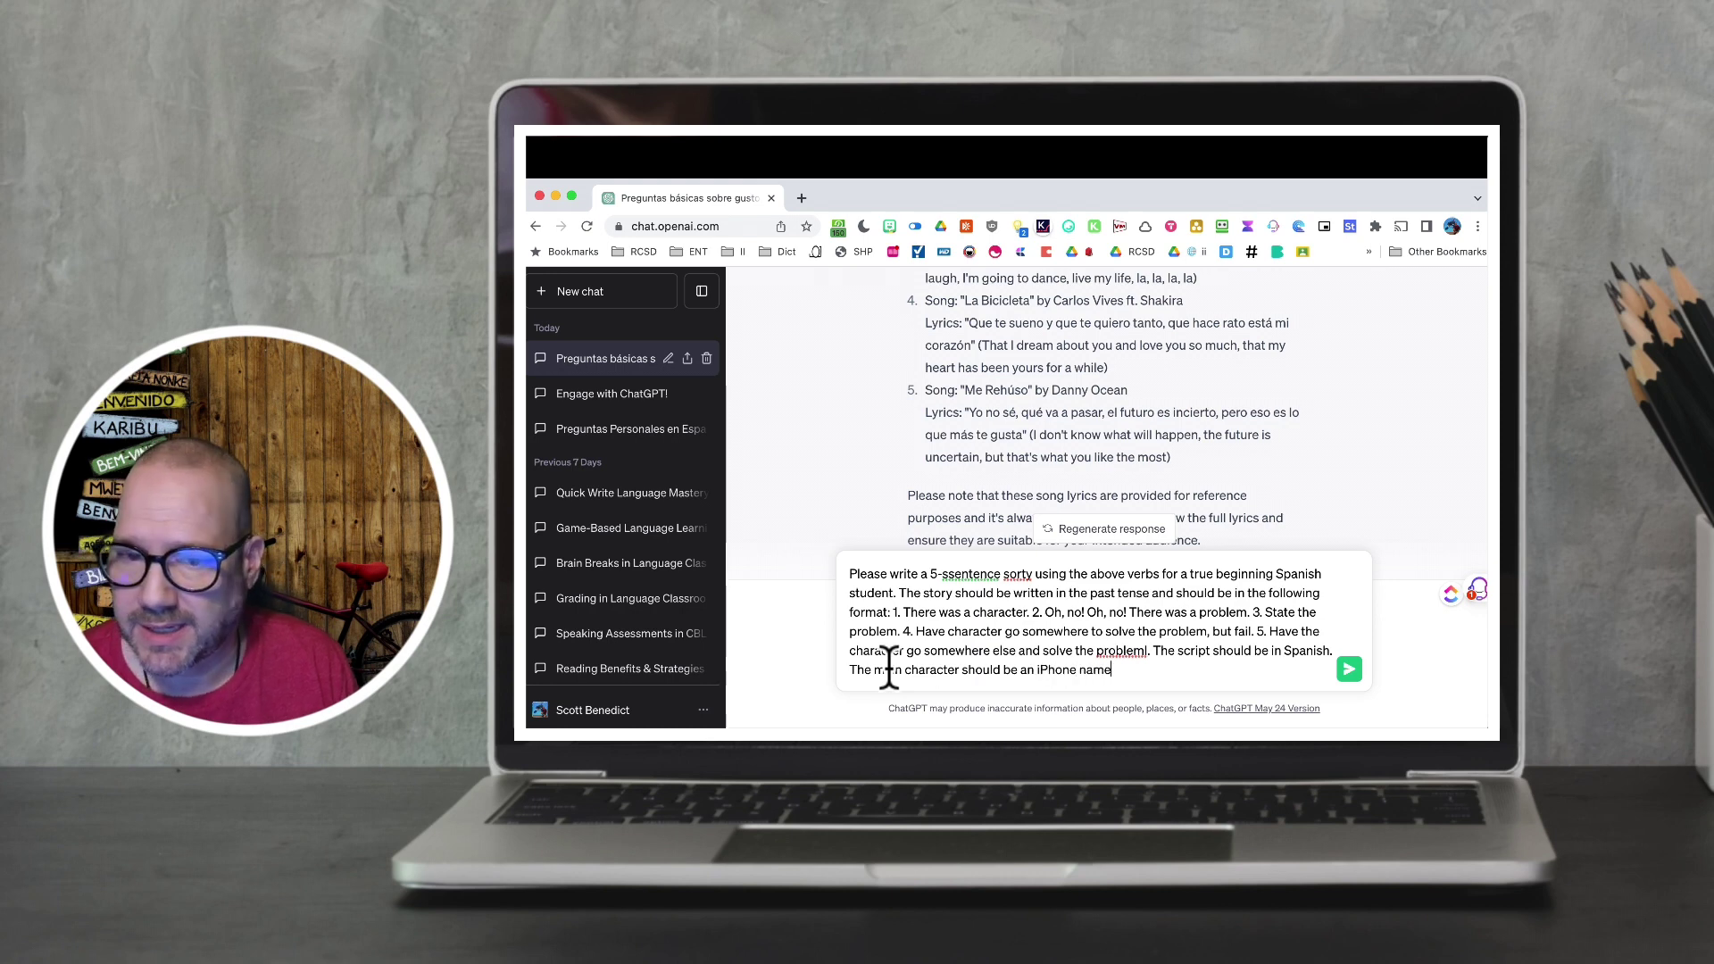
{"action": "type", "text": "d Iggy"}
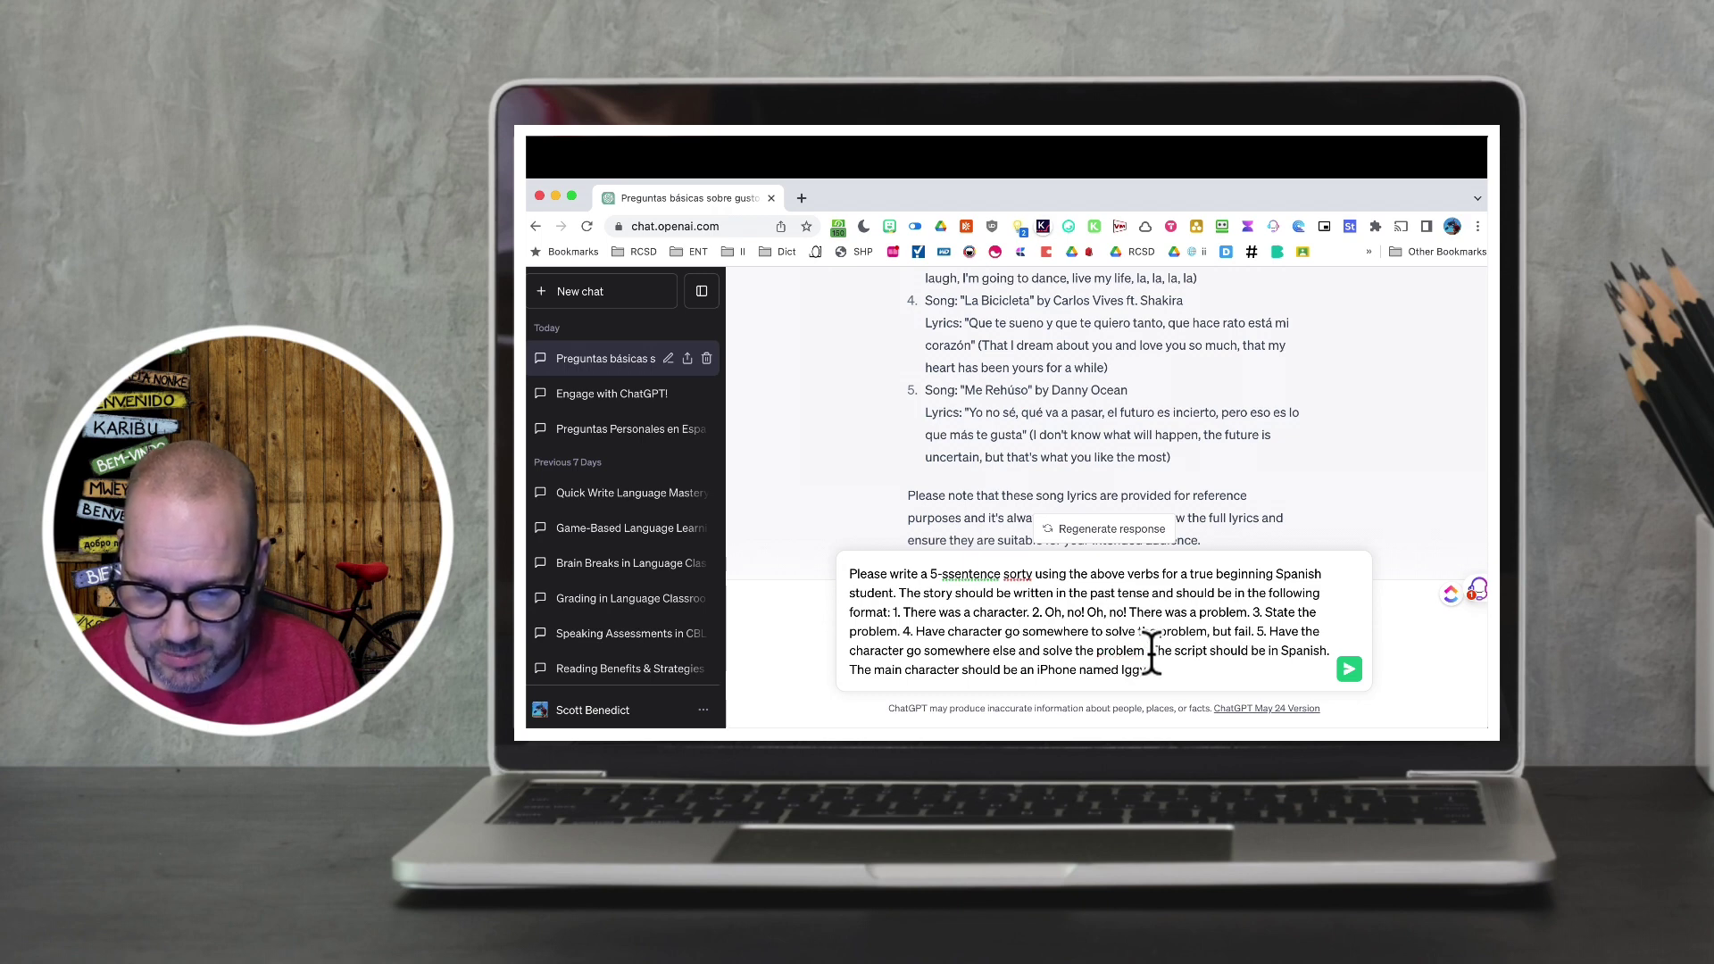
Step: Correct the misspelled words in the prompt's opening to read "5-sentence story" and send the prompt
{"action": "left_click", "coordinate": [964, 574]}
{"action": "key", "text": "BackSpace"}
{"action": "key", "text": "BackSpace"}
{"action": "key", "text": "BackSpace"}
{"action": "key", "text": "BackSpace"}
{"action": "key", "text": "BackSpace"}
{"action": "key", "text": "BackSpace"}
{"action": "key", "text": "BackSpace"}
{"action": "key", "text": "BackSpace"}
{"action": "key", "text": "BackSpace"}
{"action": "key", "text": "BackSpace"}
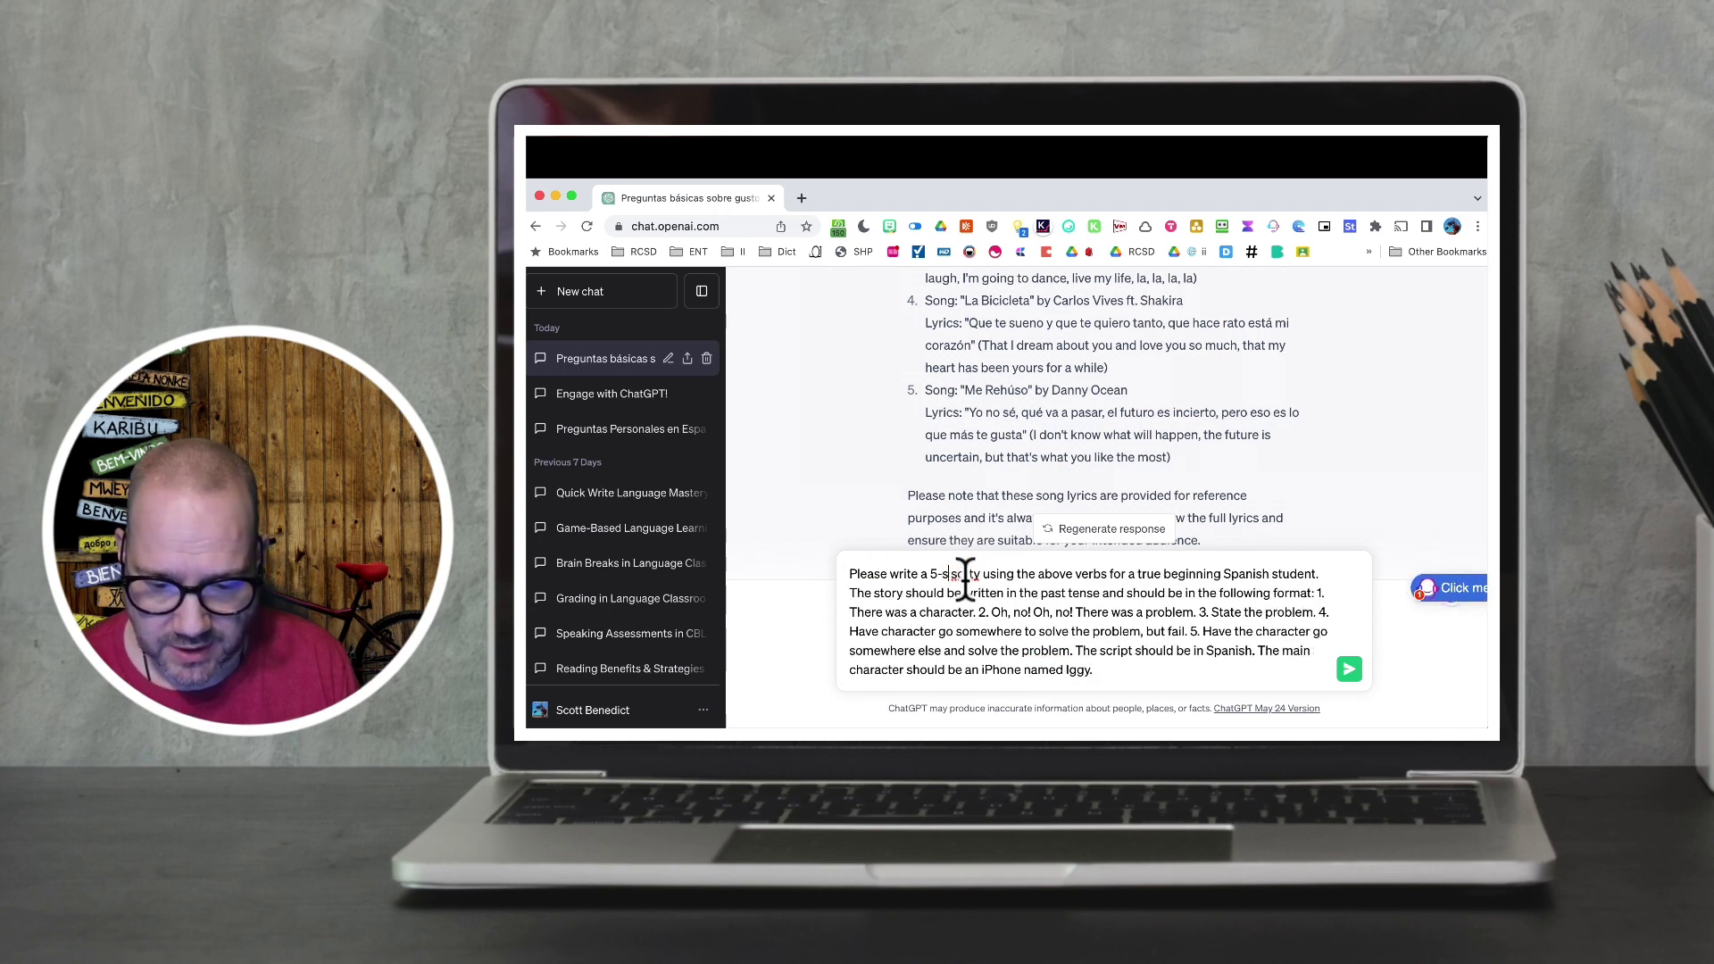
{"action": "type", "text": "-sentence"}
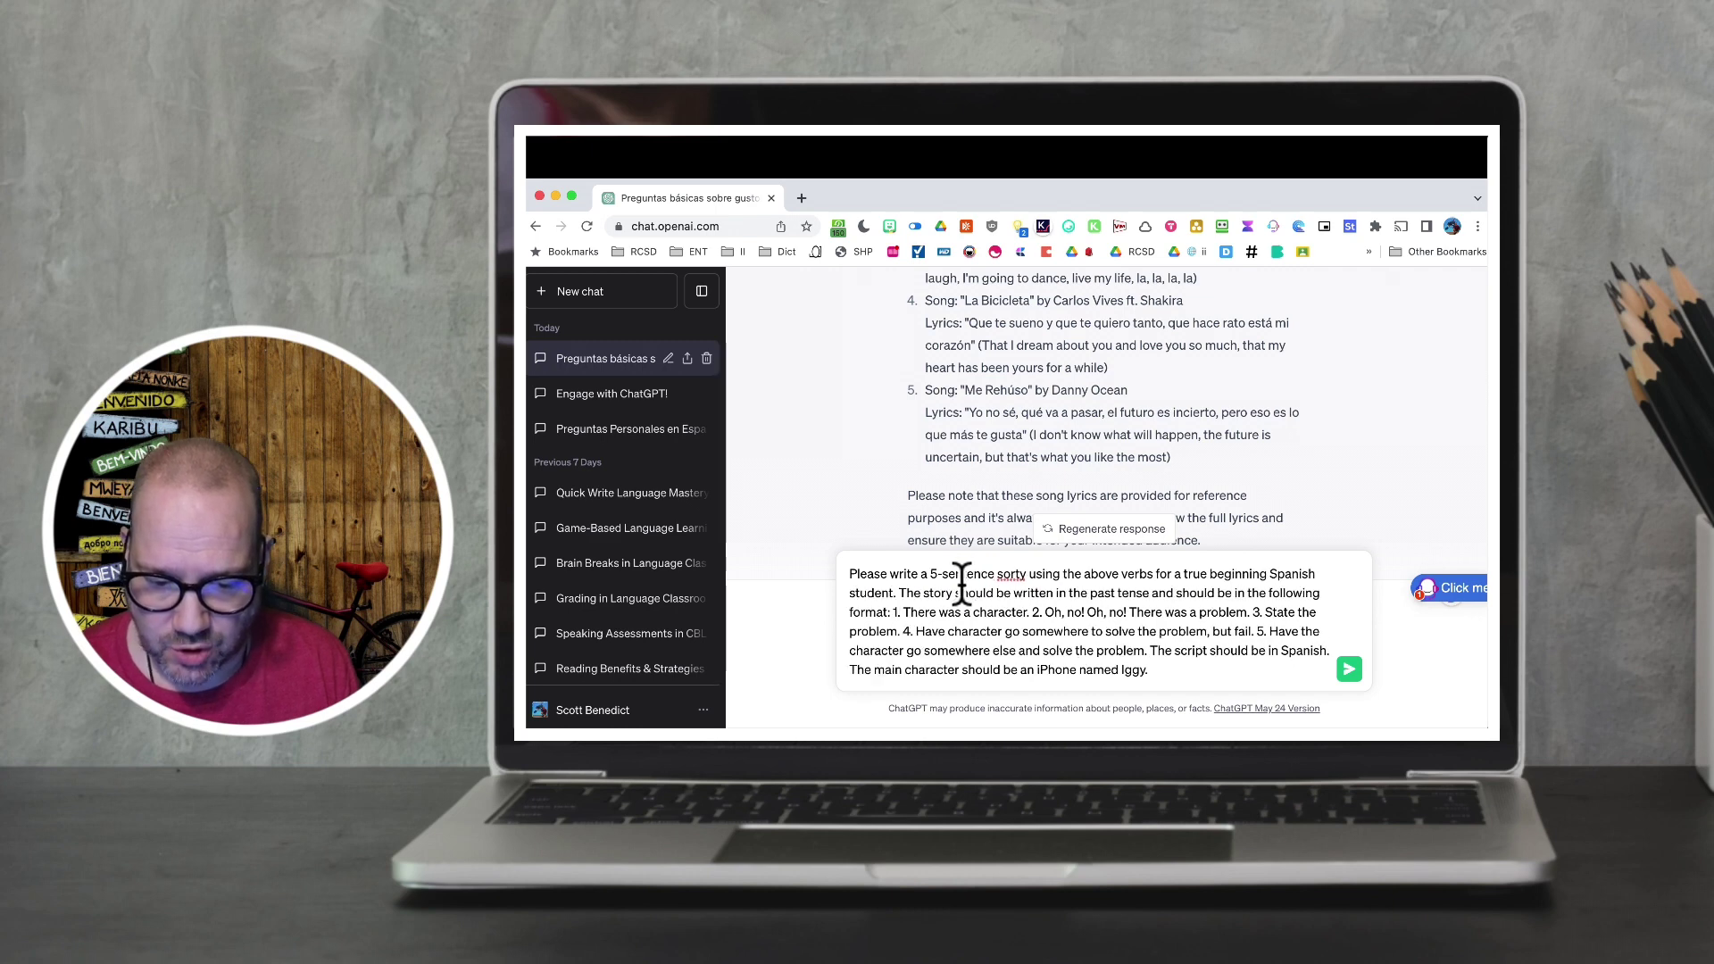
{"action": "double_click", "coordinate": [1003, 574]}
{"action": "type", "text": "story"}
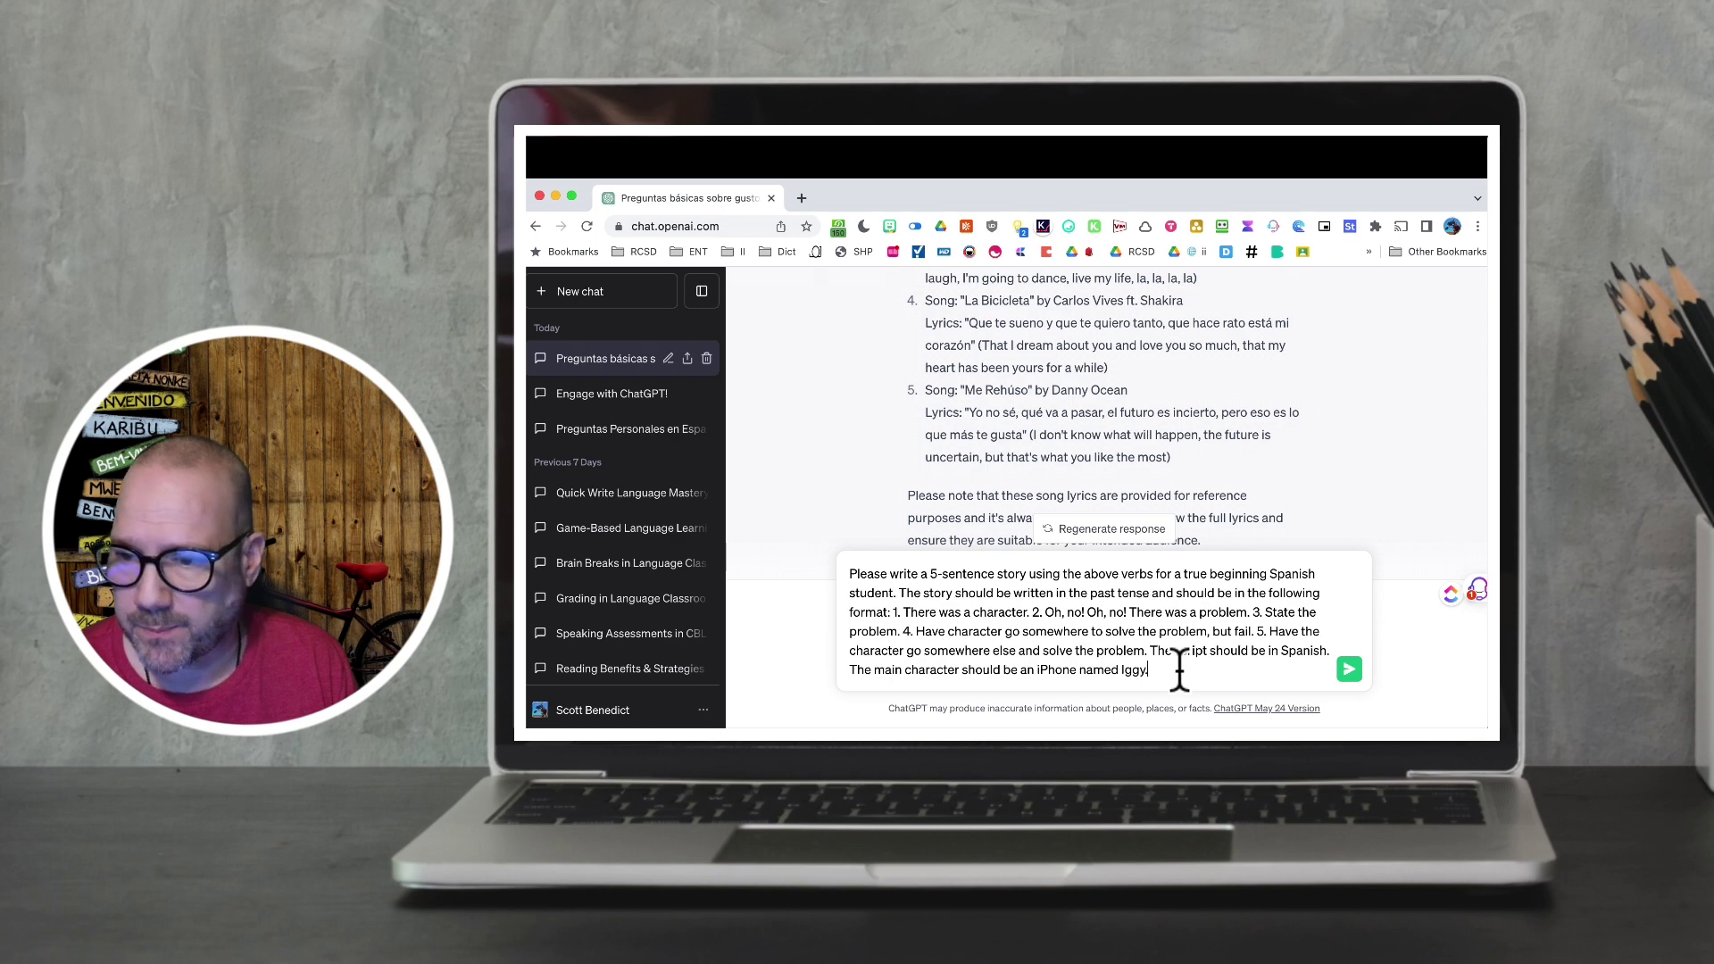
{"action": "key", "text": "Return"}
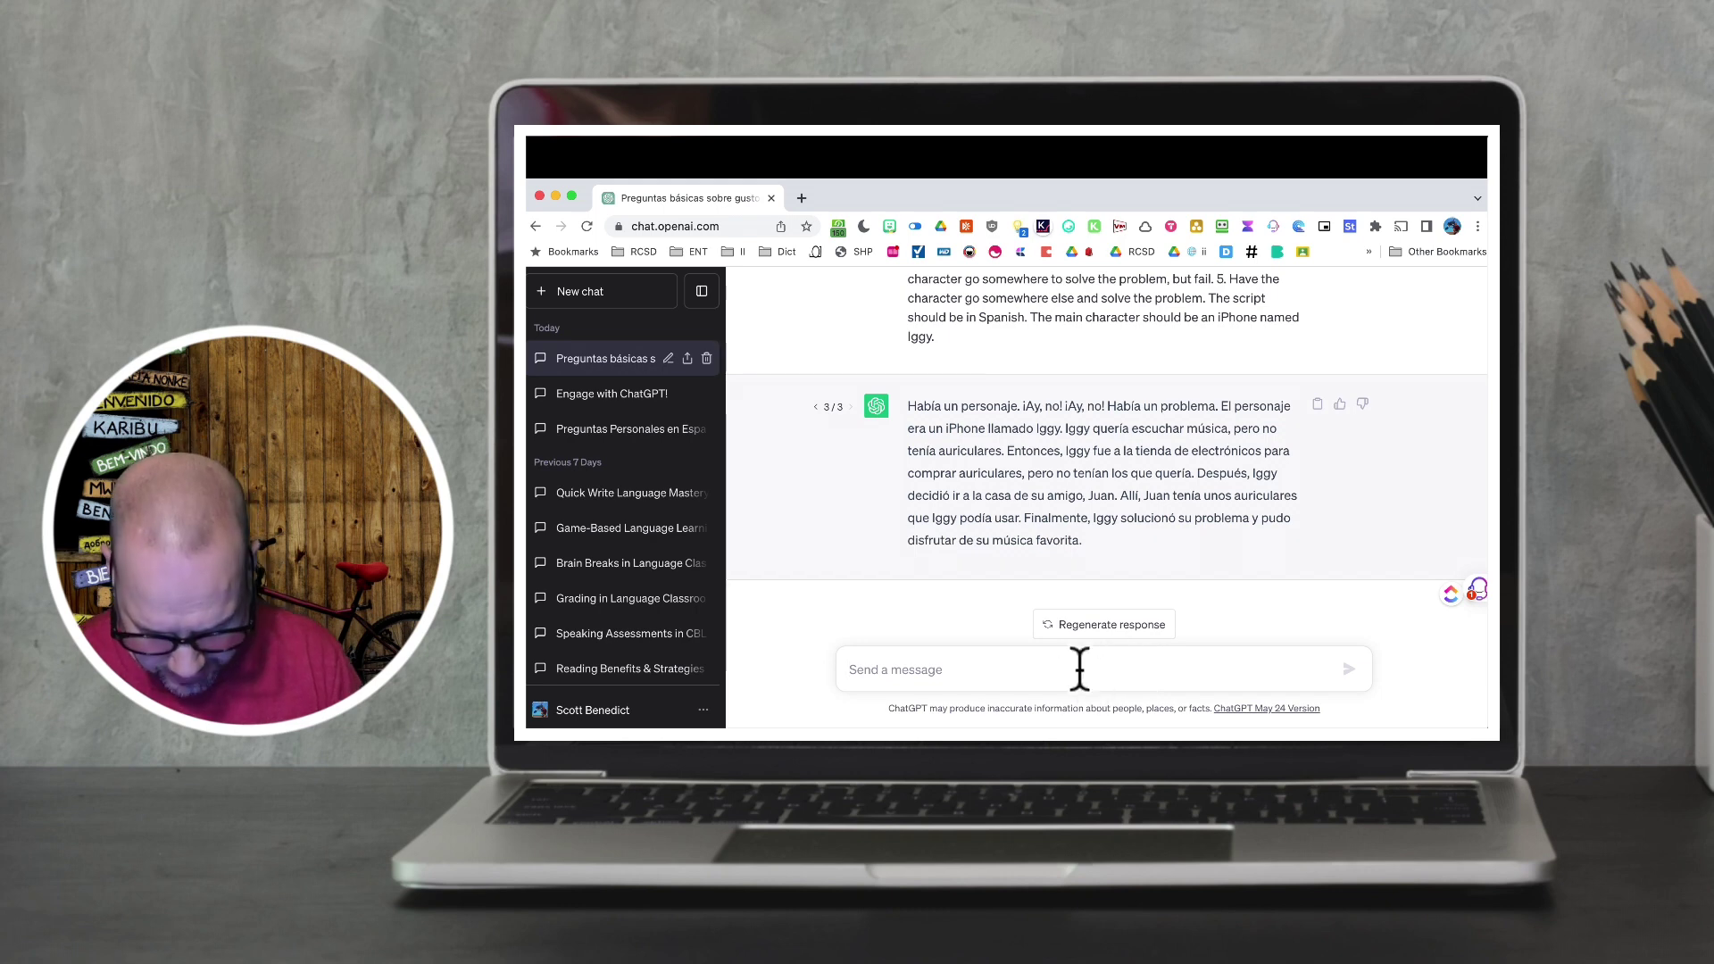
Step: Send a follow-up message reading "Please simplify above story."
{"action": "type", "text": "Please simp"}
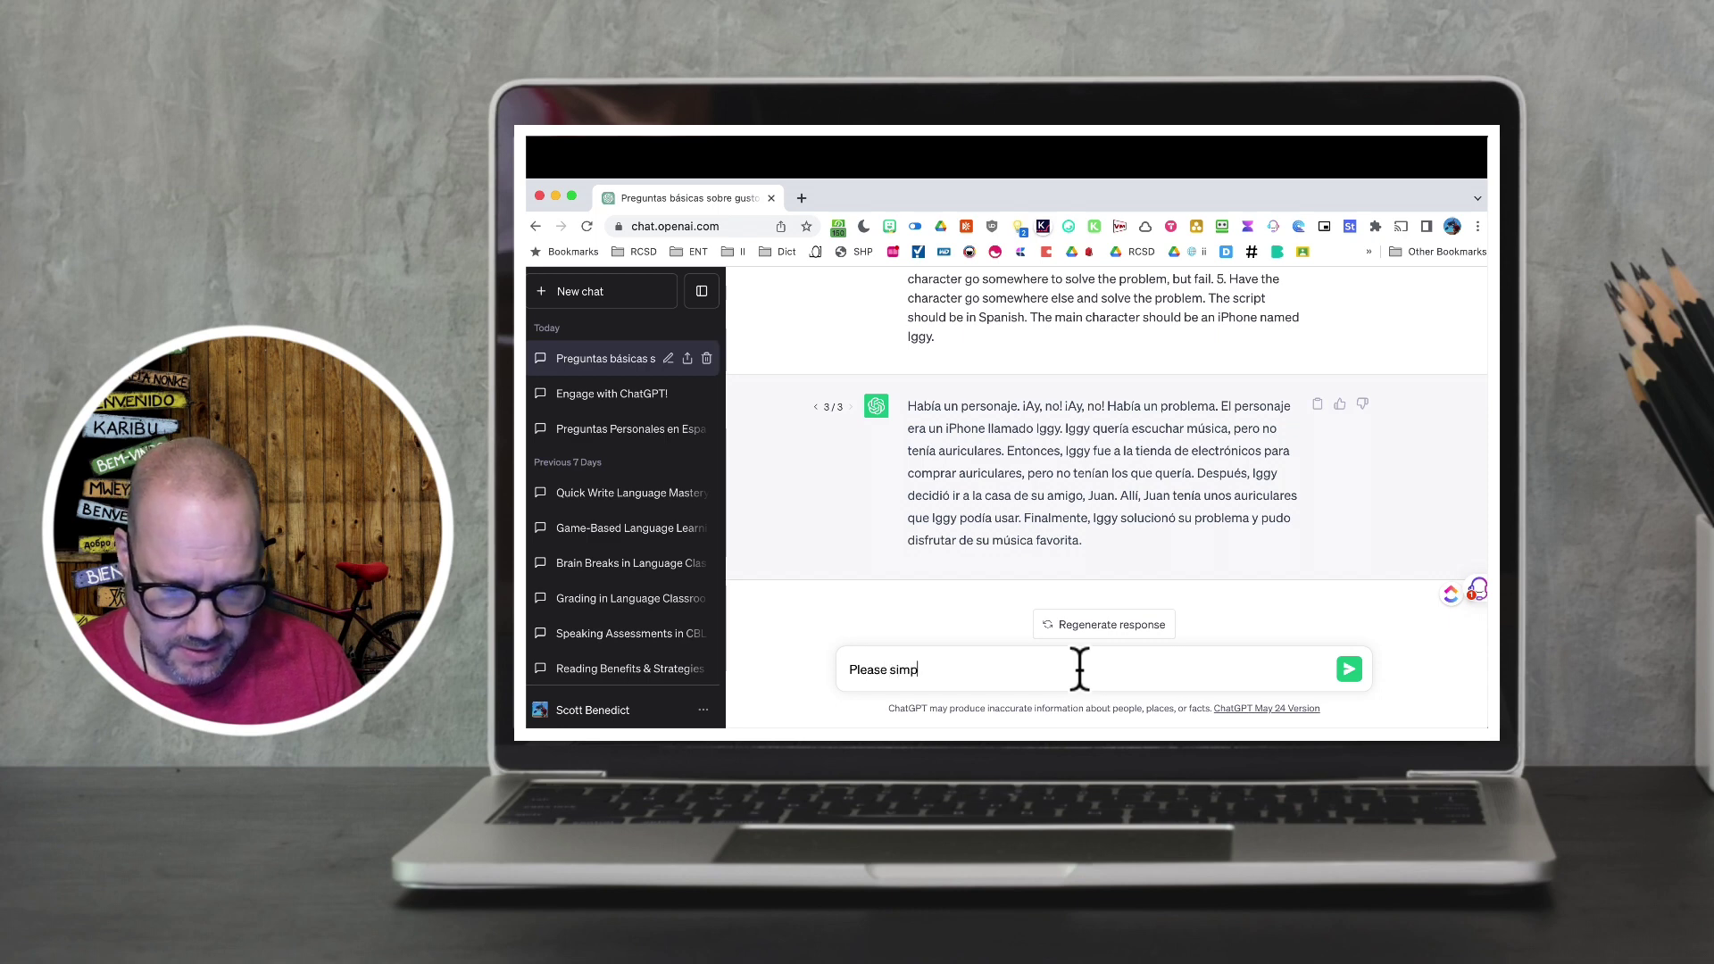
{"action": "type", "text": "lify above story."}
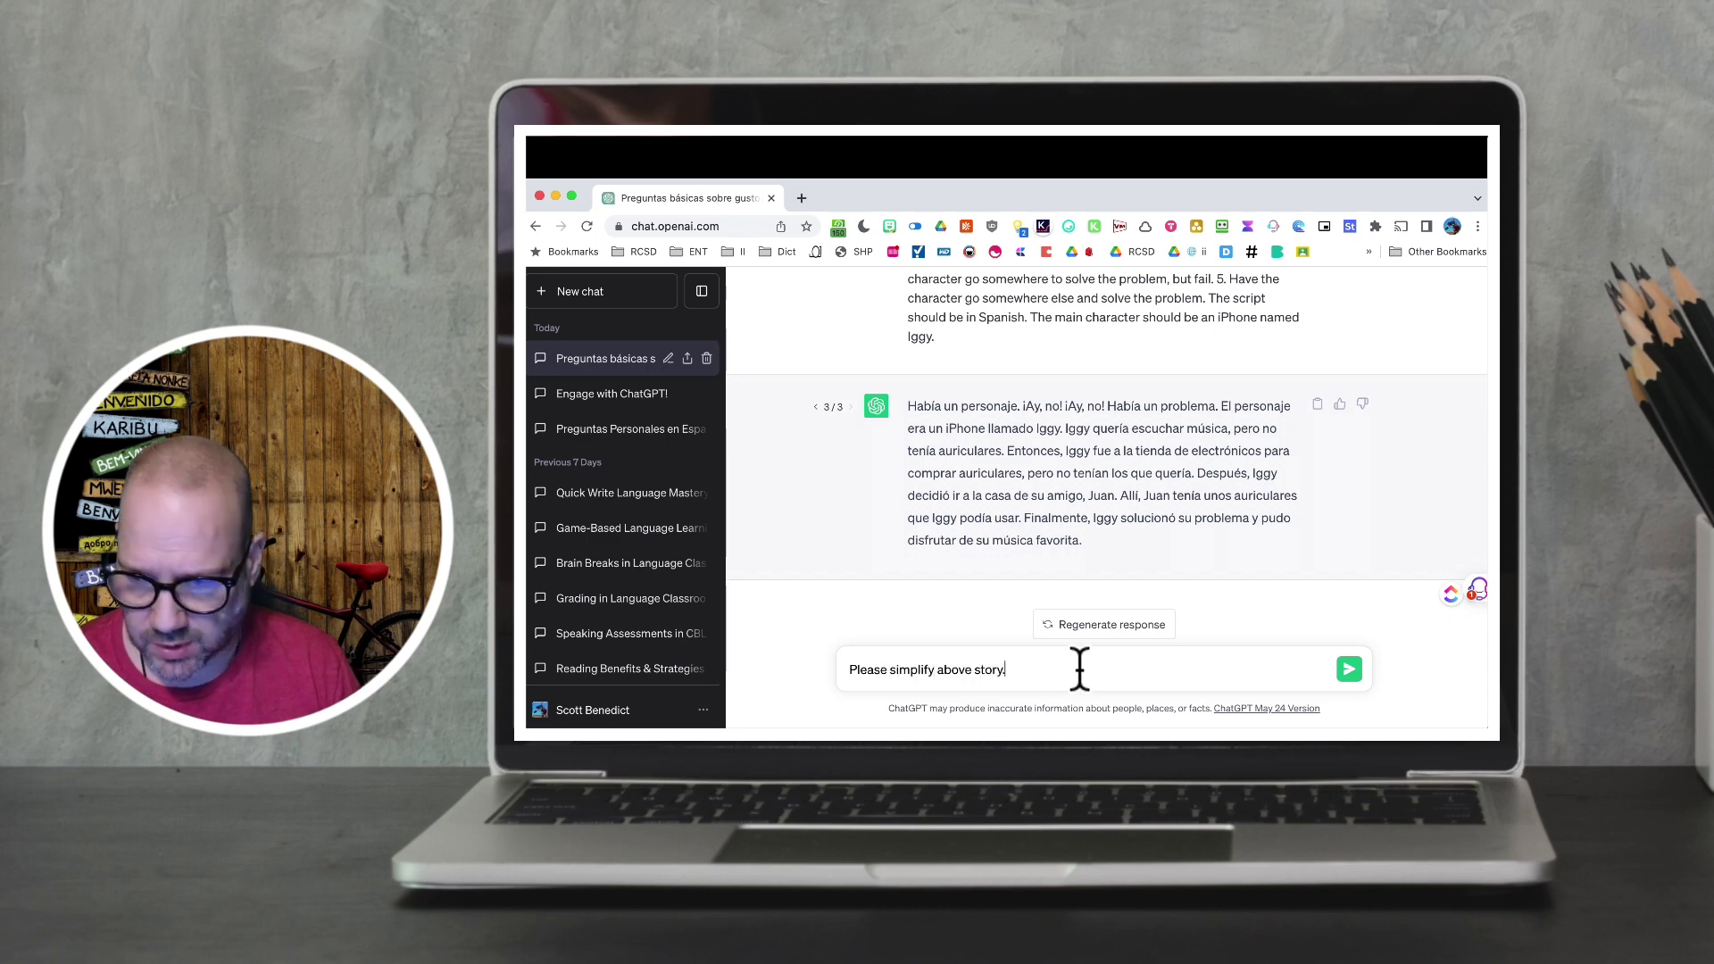
{"action": "key", "text": "Return"}
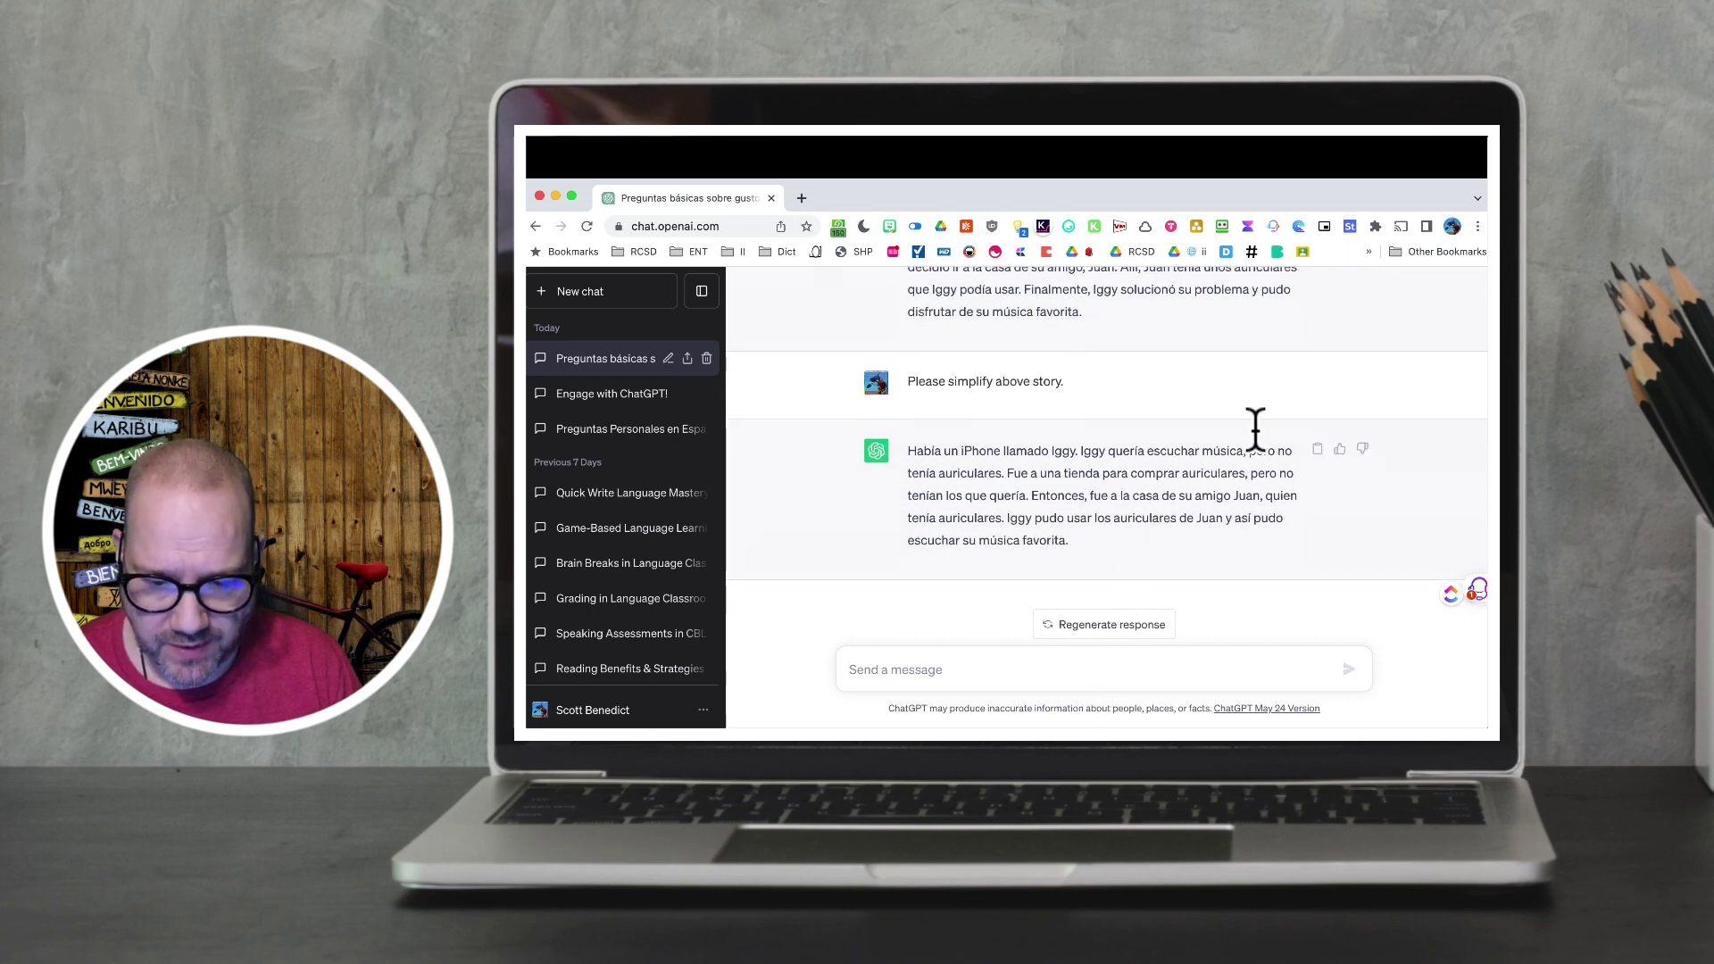
Step: Start a new message asking ChatGPT to please write 20 questions in Spanish
{"action": "key", "text": "super+Tab"}
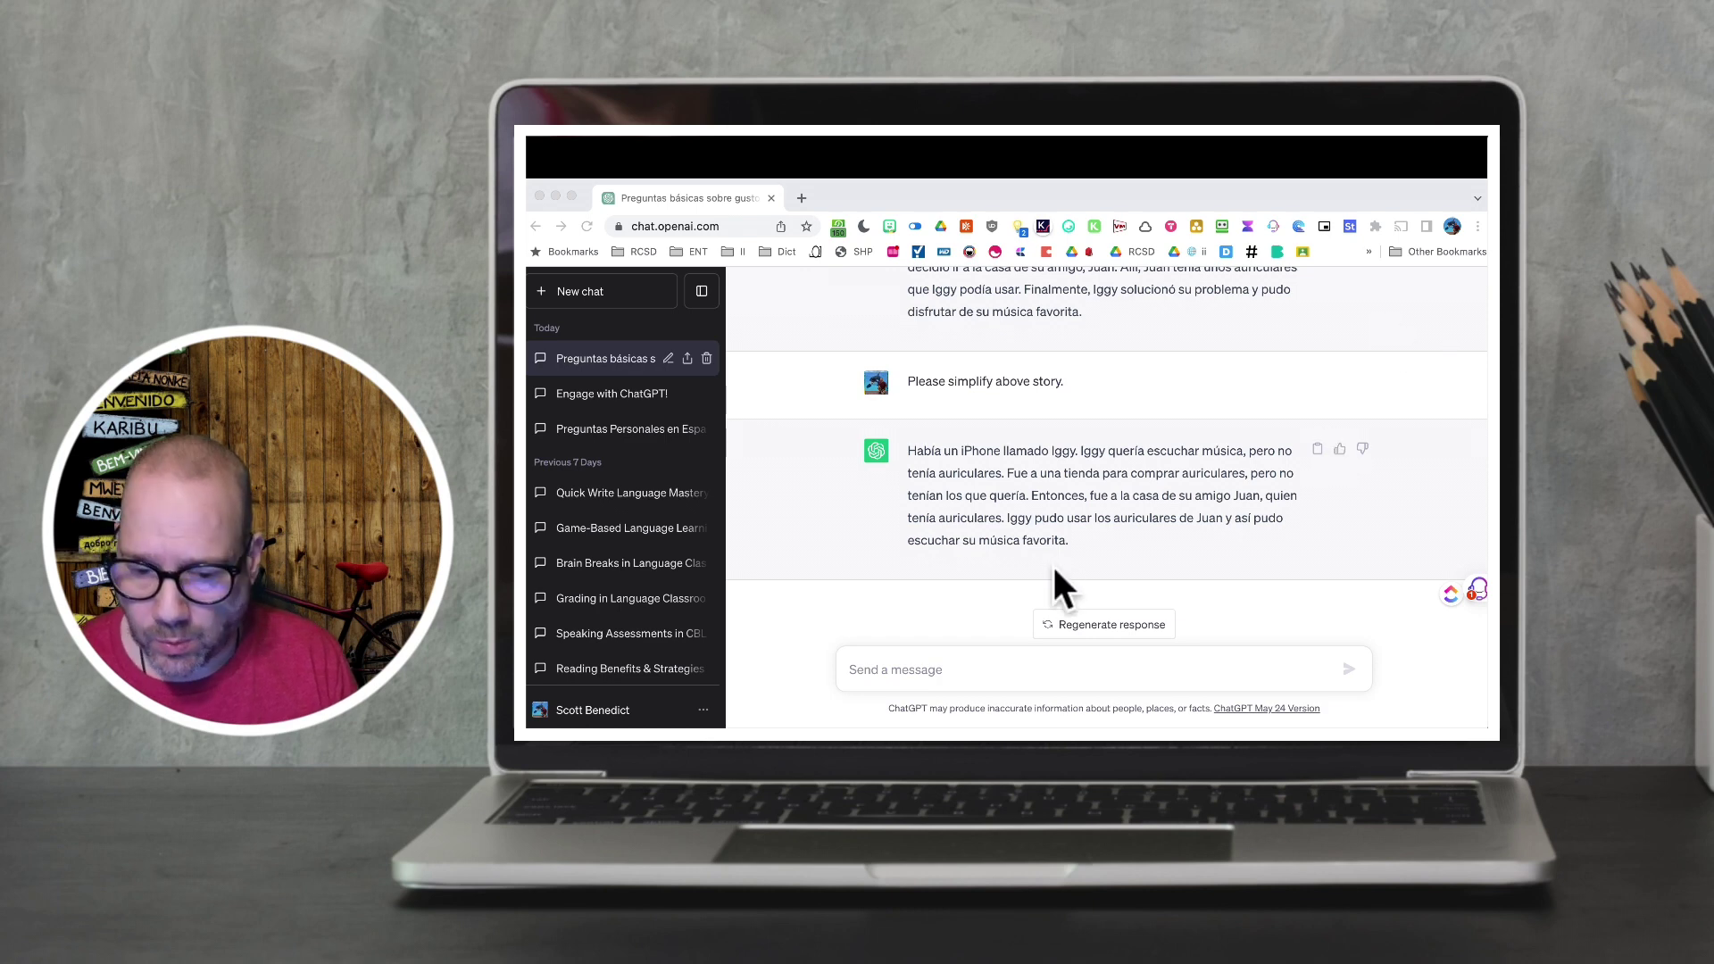
{"action": "left_click", "coordinate": [994, 671]}
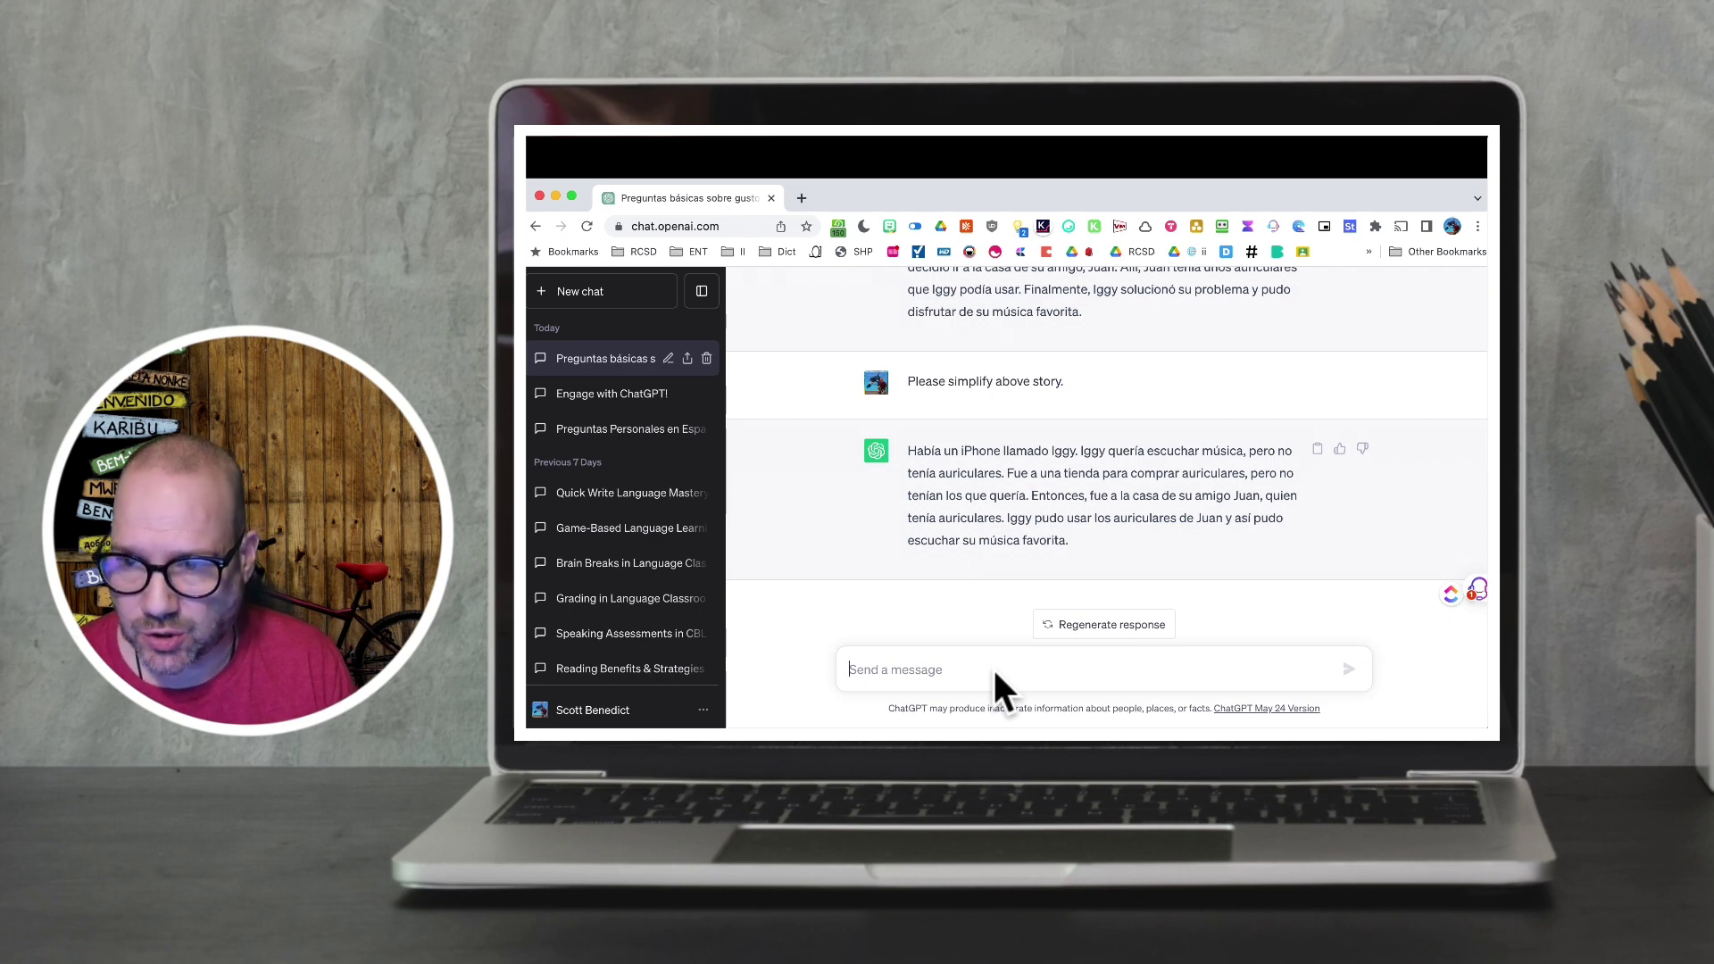
{"action": "type", "text": "ap"}
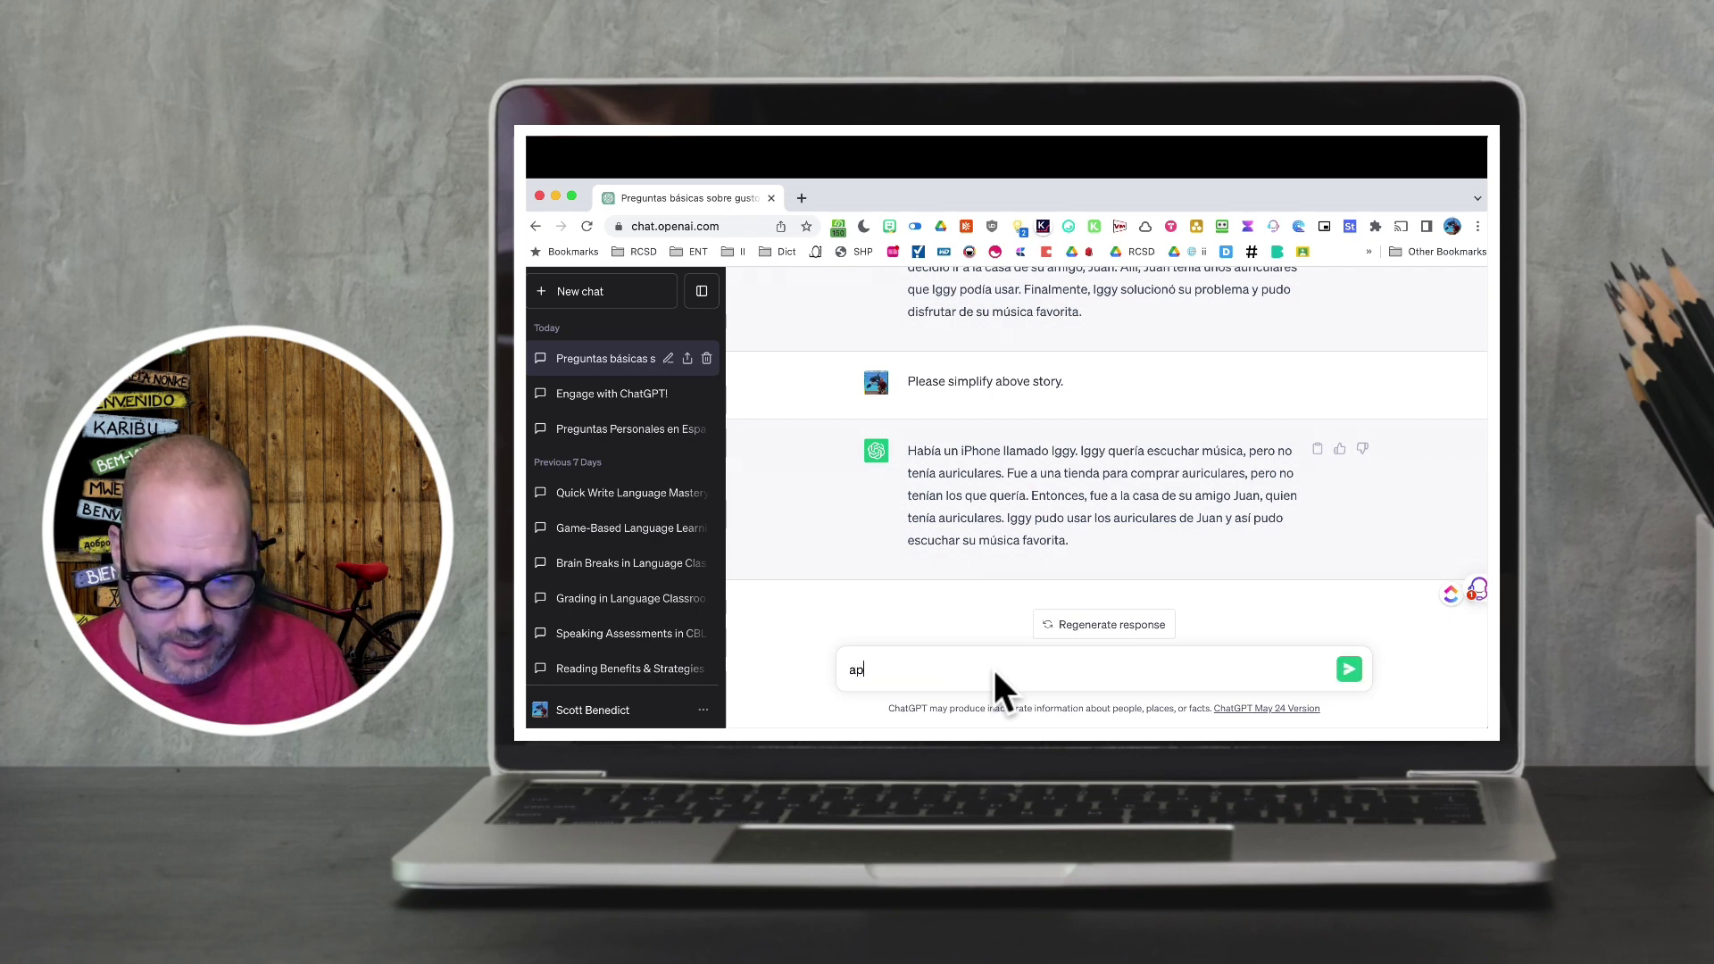
{"action": "key", "text": "BackSpace"}
{"action": "key", "text": "BackSpace"}
{"action": "type", "text": "PL4AQ"}
{"action": "key", "text": "BackSpace"}
{"action": "key", "text": "BackSpace"}
{"action": "key", "text": "BackSpace"}
{"action": "key", "text": "BackSpace"}
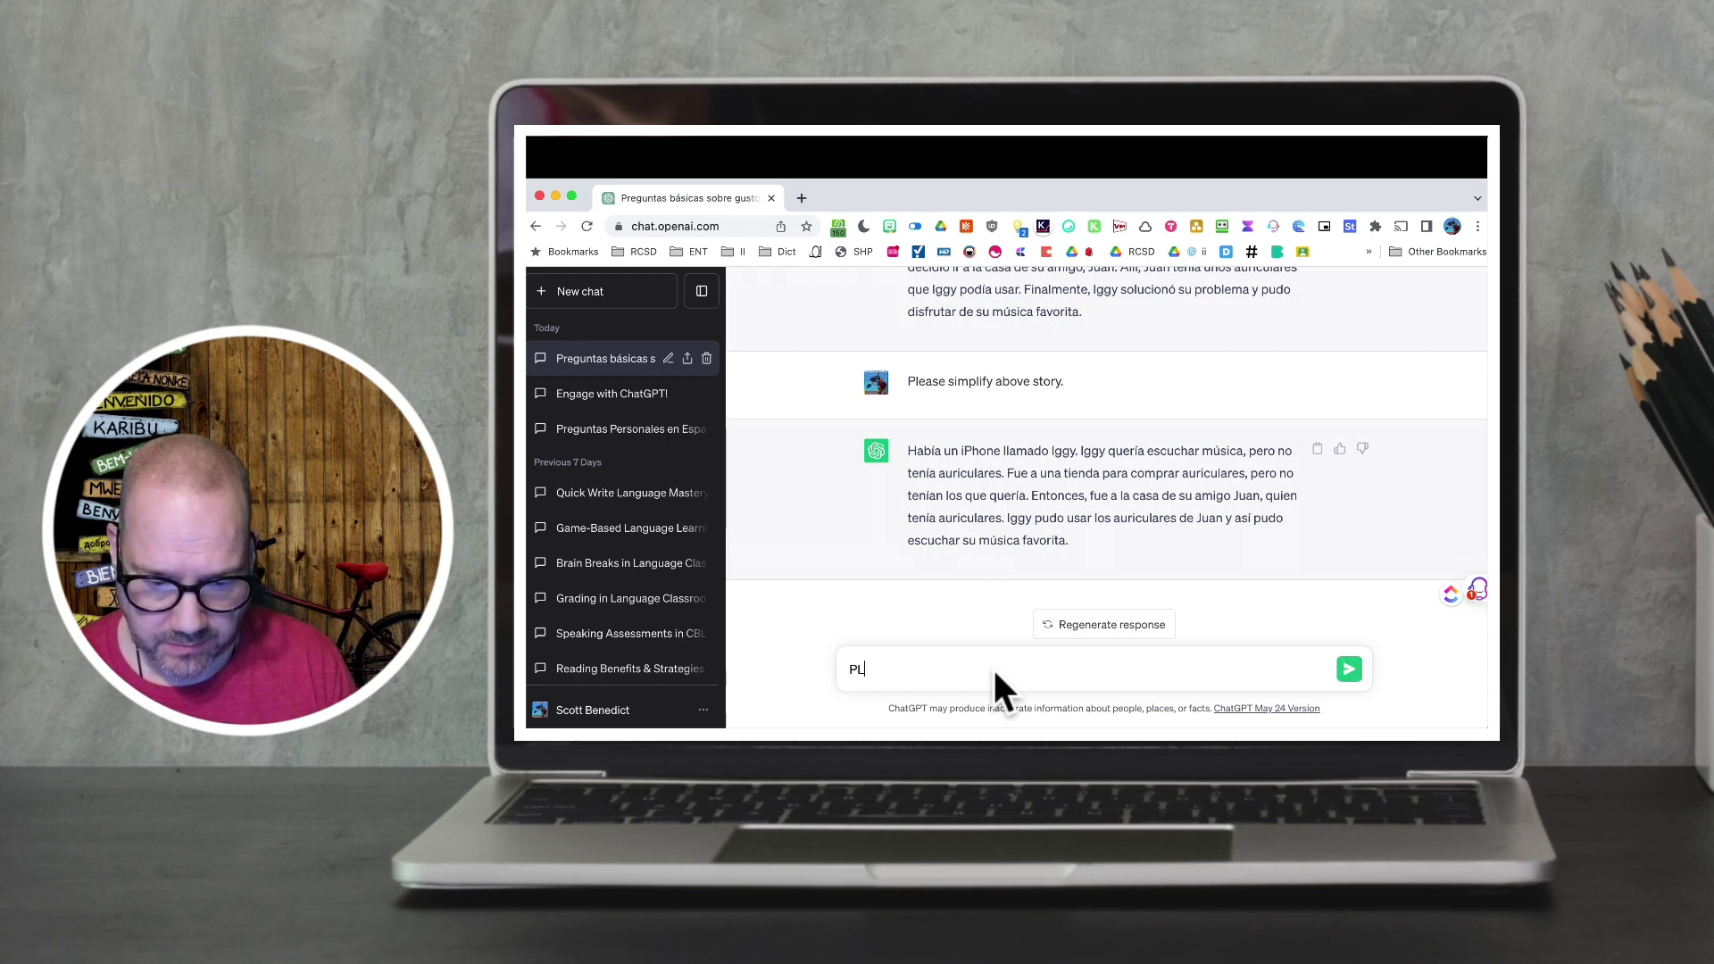
{"action": "type", "text": "lease"}
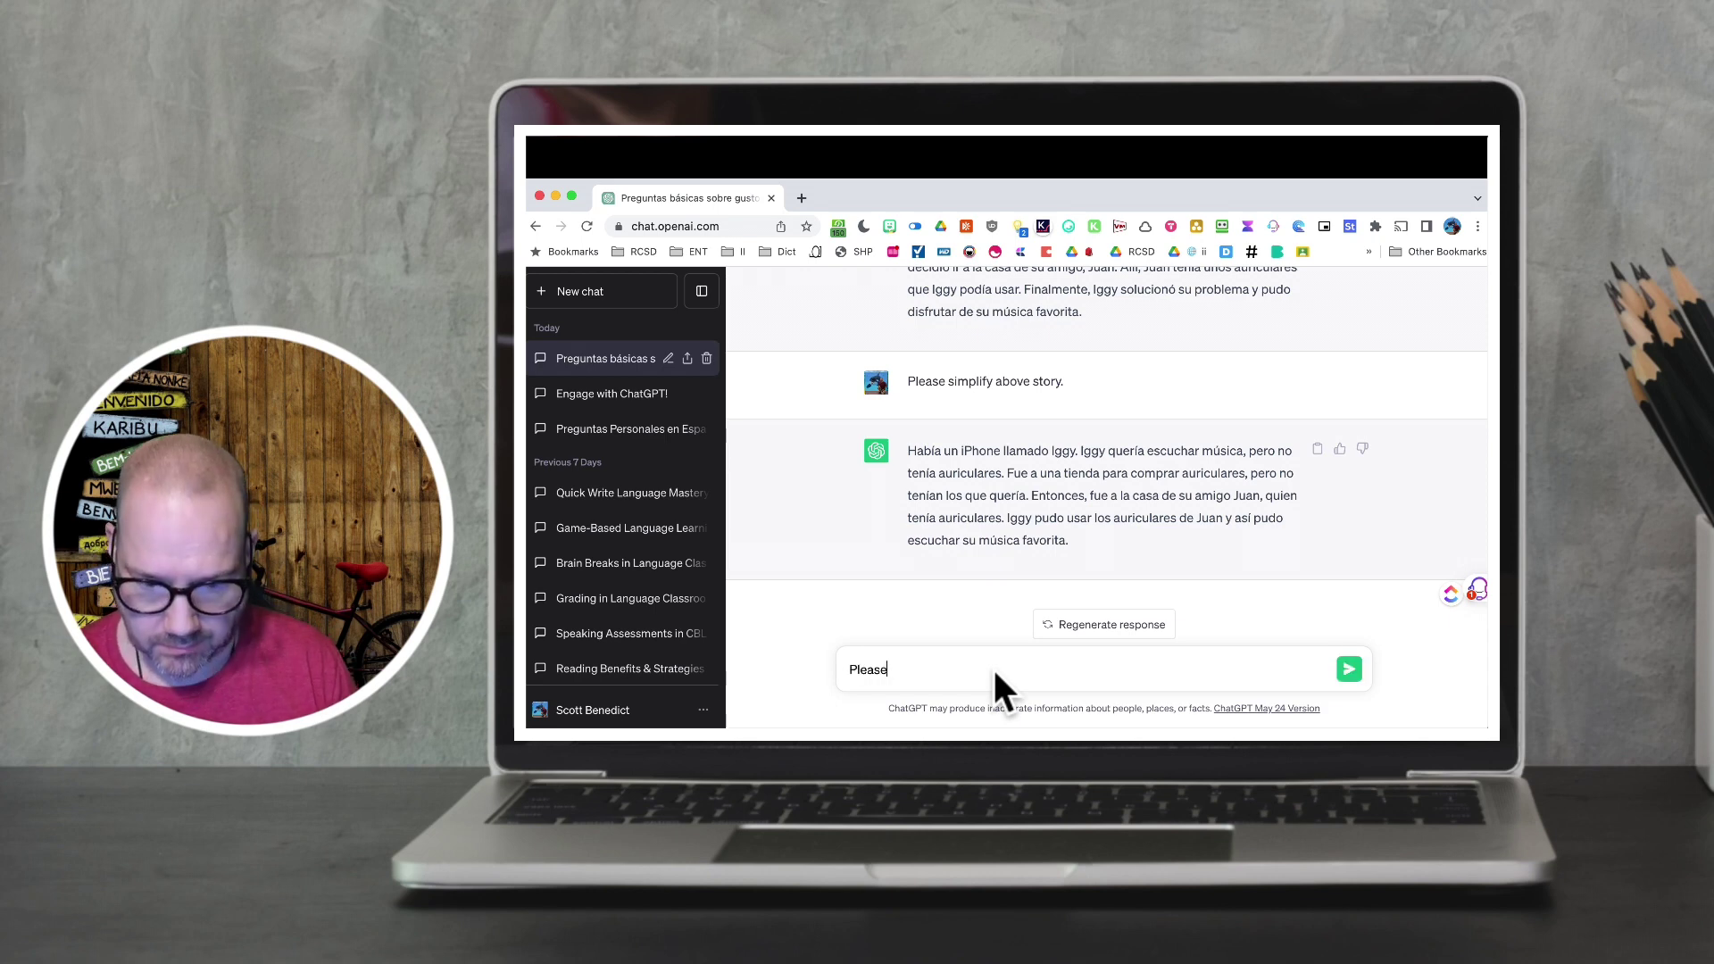
{"action": "type", "text": " write 20 qu"}
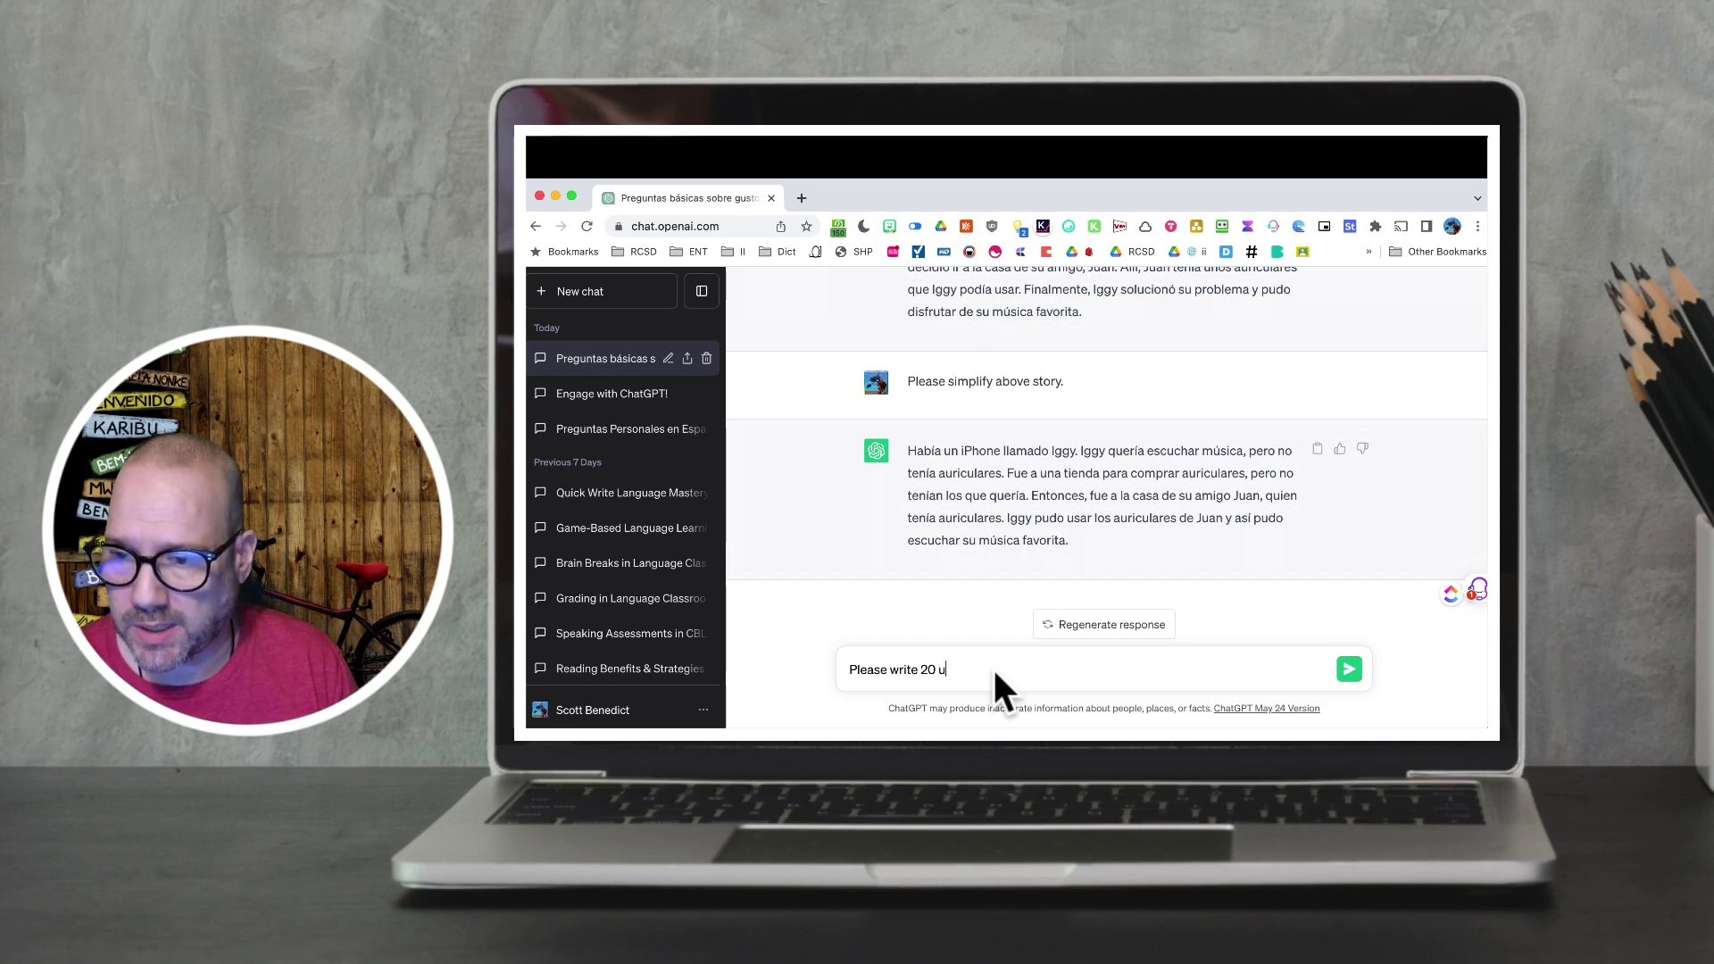
{"action": "key", "text": "BackSpace"}
{"action": "type", "text": "questions in Sp"}
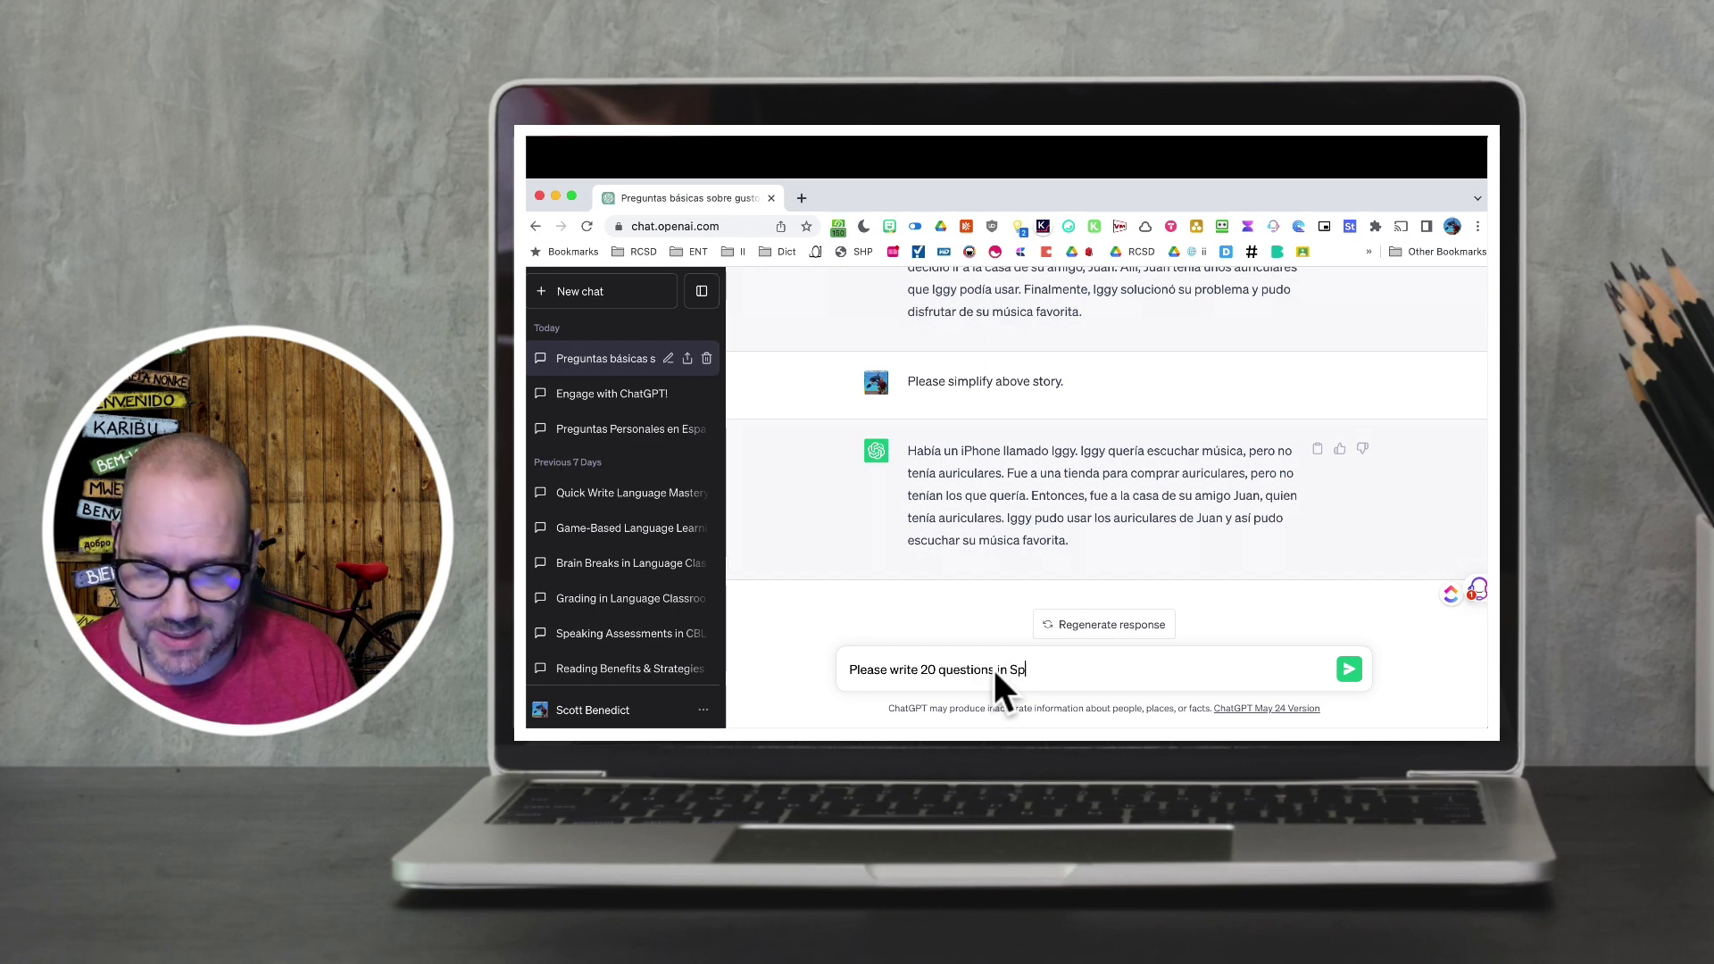
Step: Add to the message that the questions would help develop the above story into a longer, more detailed one
{"action": "type", "text": "anish that would h"}
{"action": "type", "text": "elp develop t"}
{"action": "type", "text": "he above story into a"}
{"action": "type", "text": " longer, more de"}
{"action": "type", "text": "tailed one"}
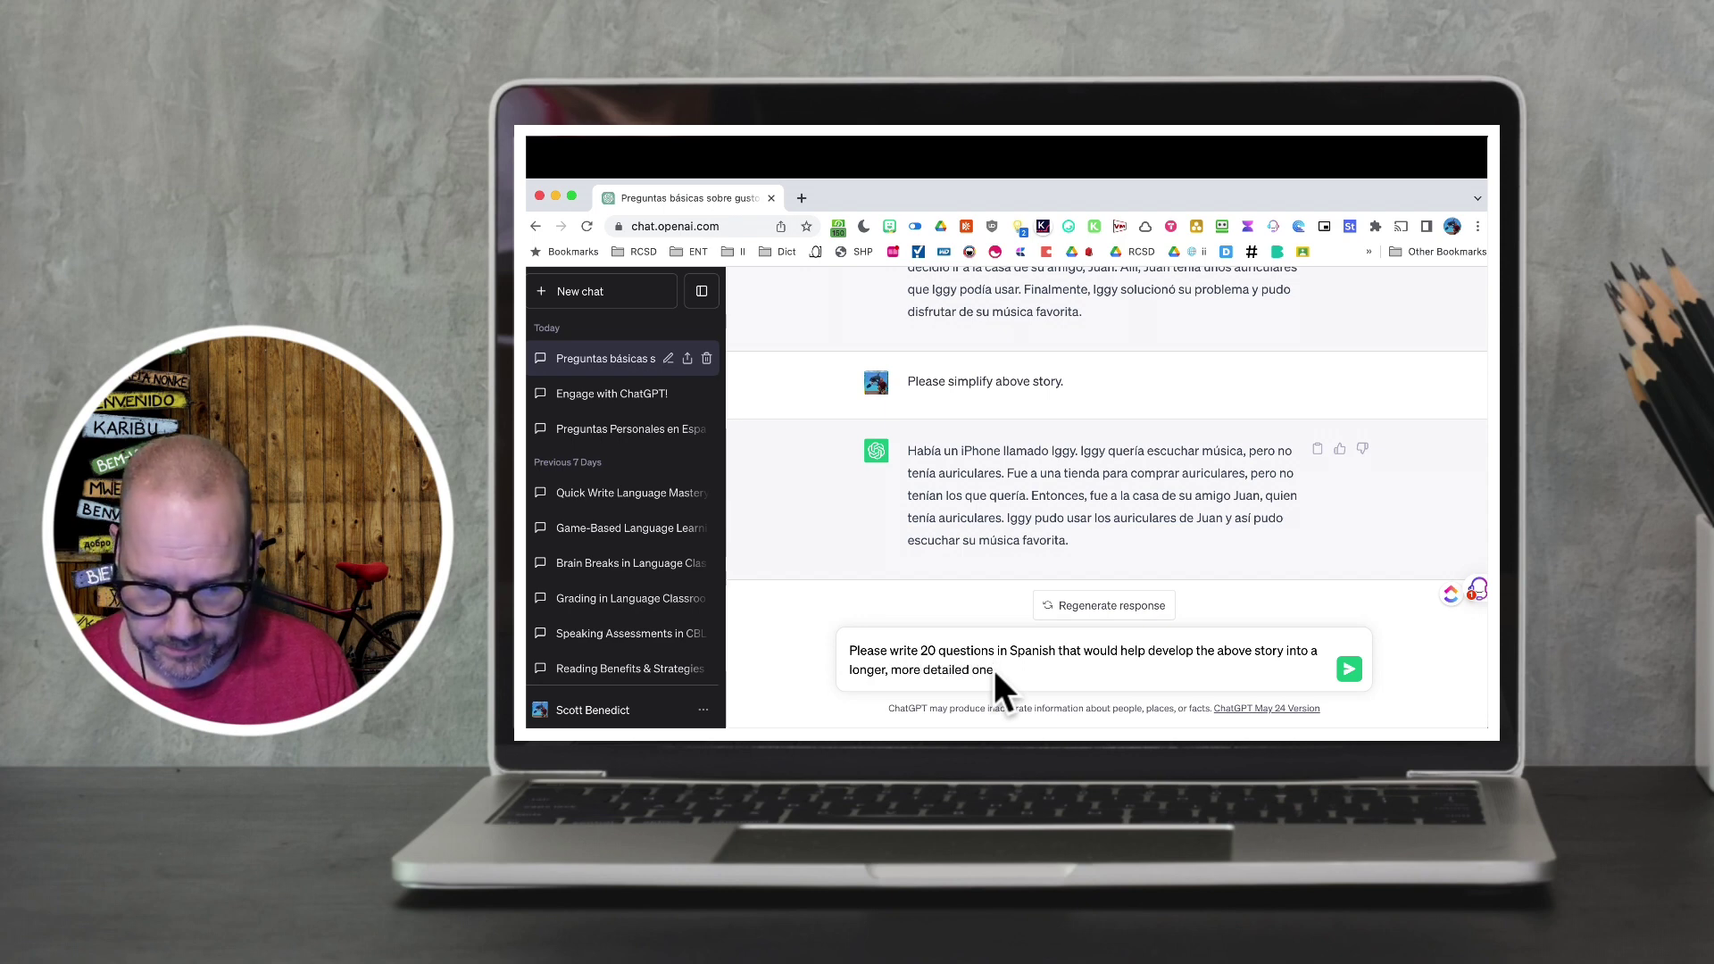
Step: Send the 20-question request and start a new message asking for a brand new story for novice-low students using the above verbs
{"action": "key", "text": "Return"}
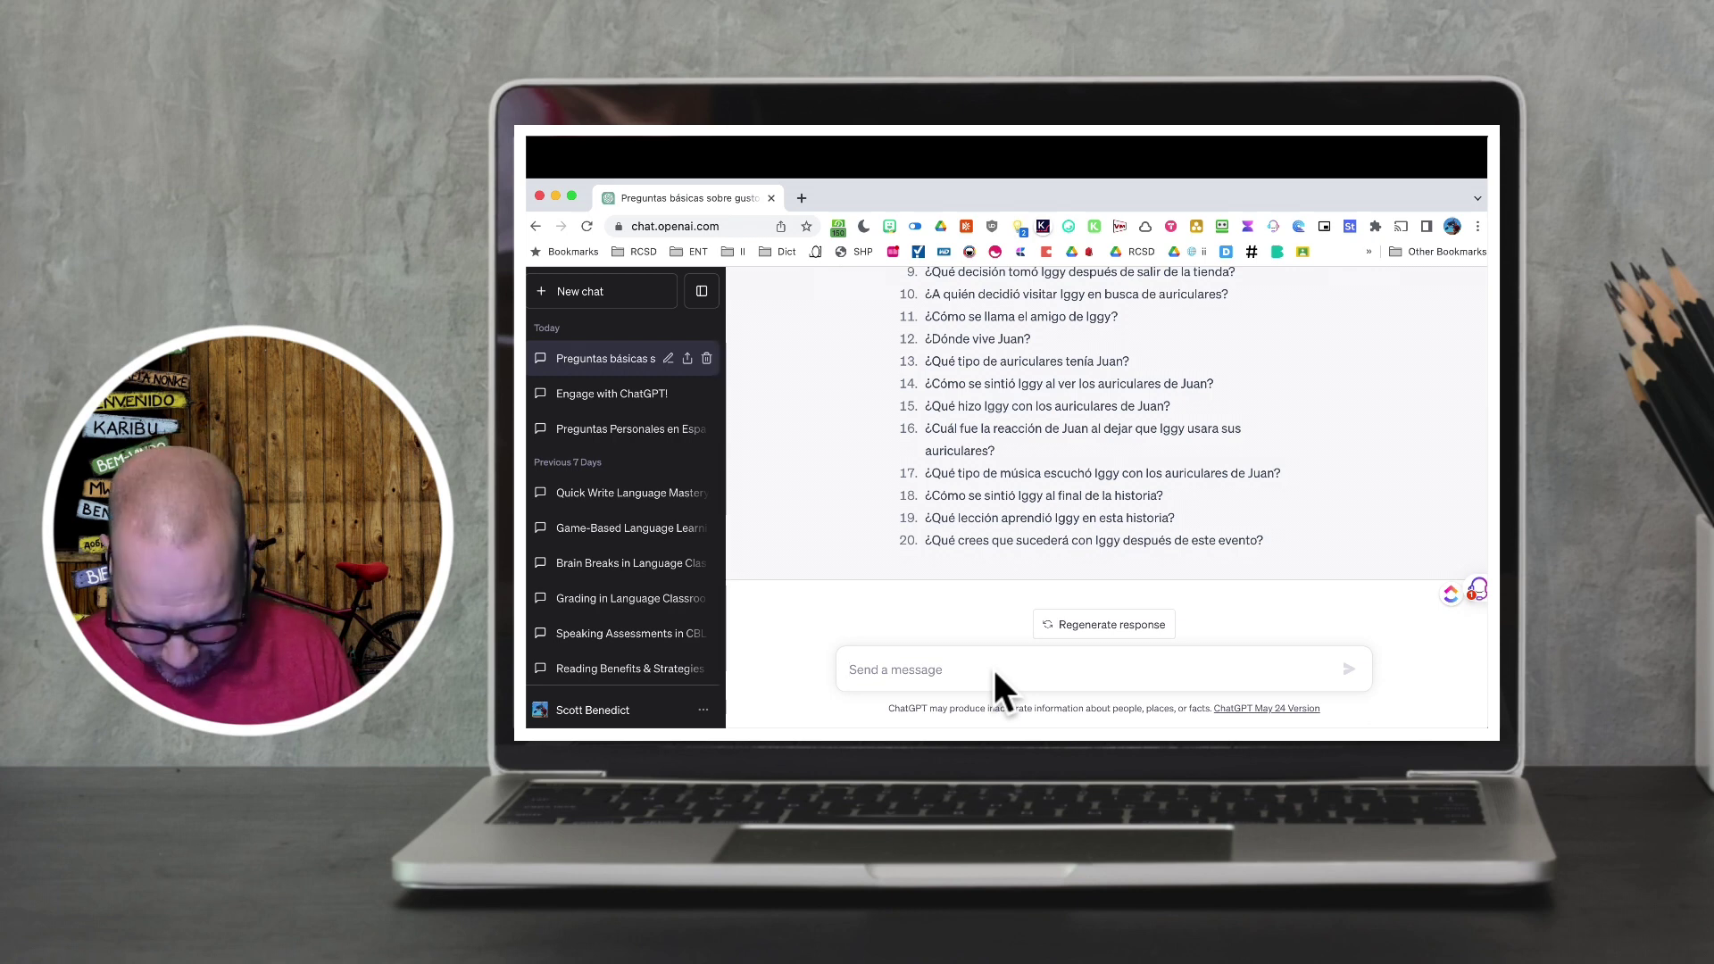
{"action": "type", "text": "Pl"}
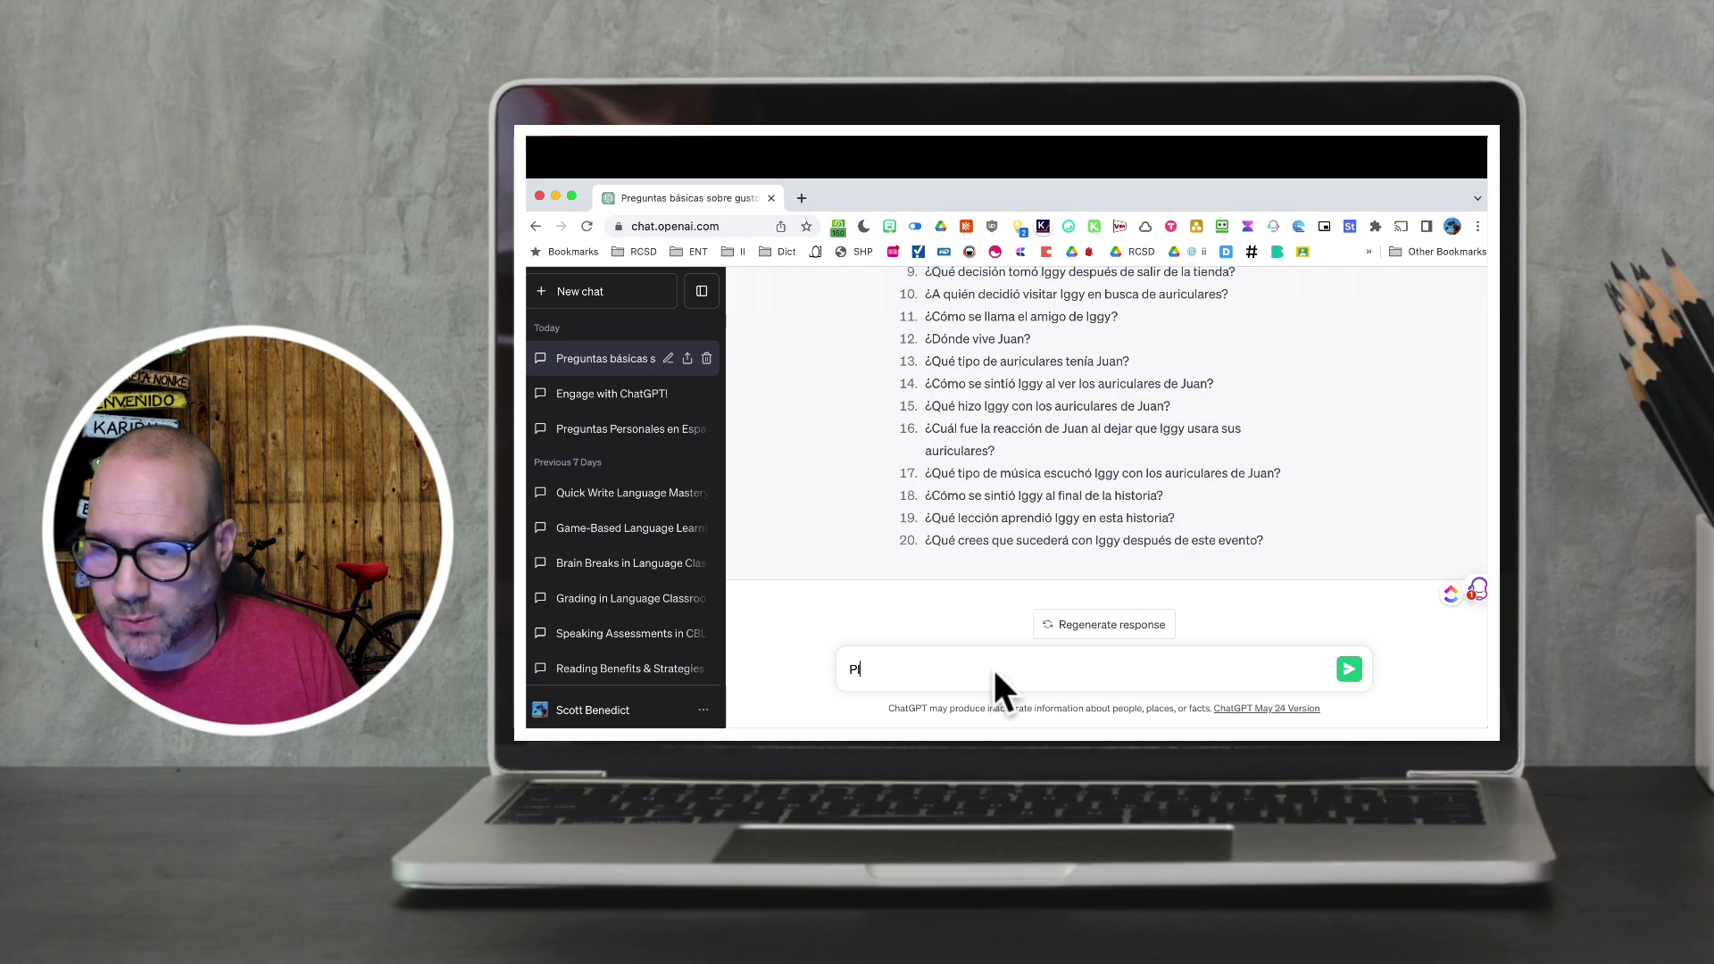
{"action": "type", "text": "ease"}
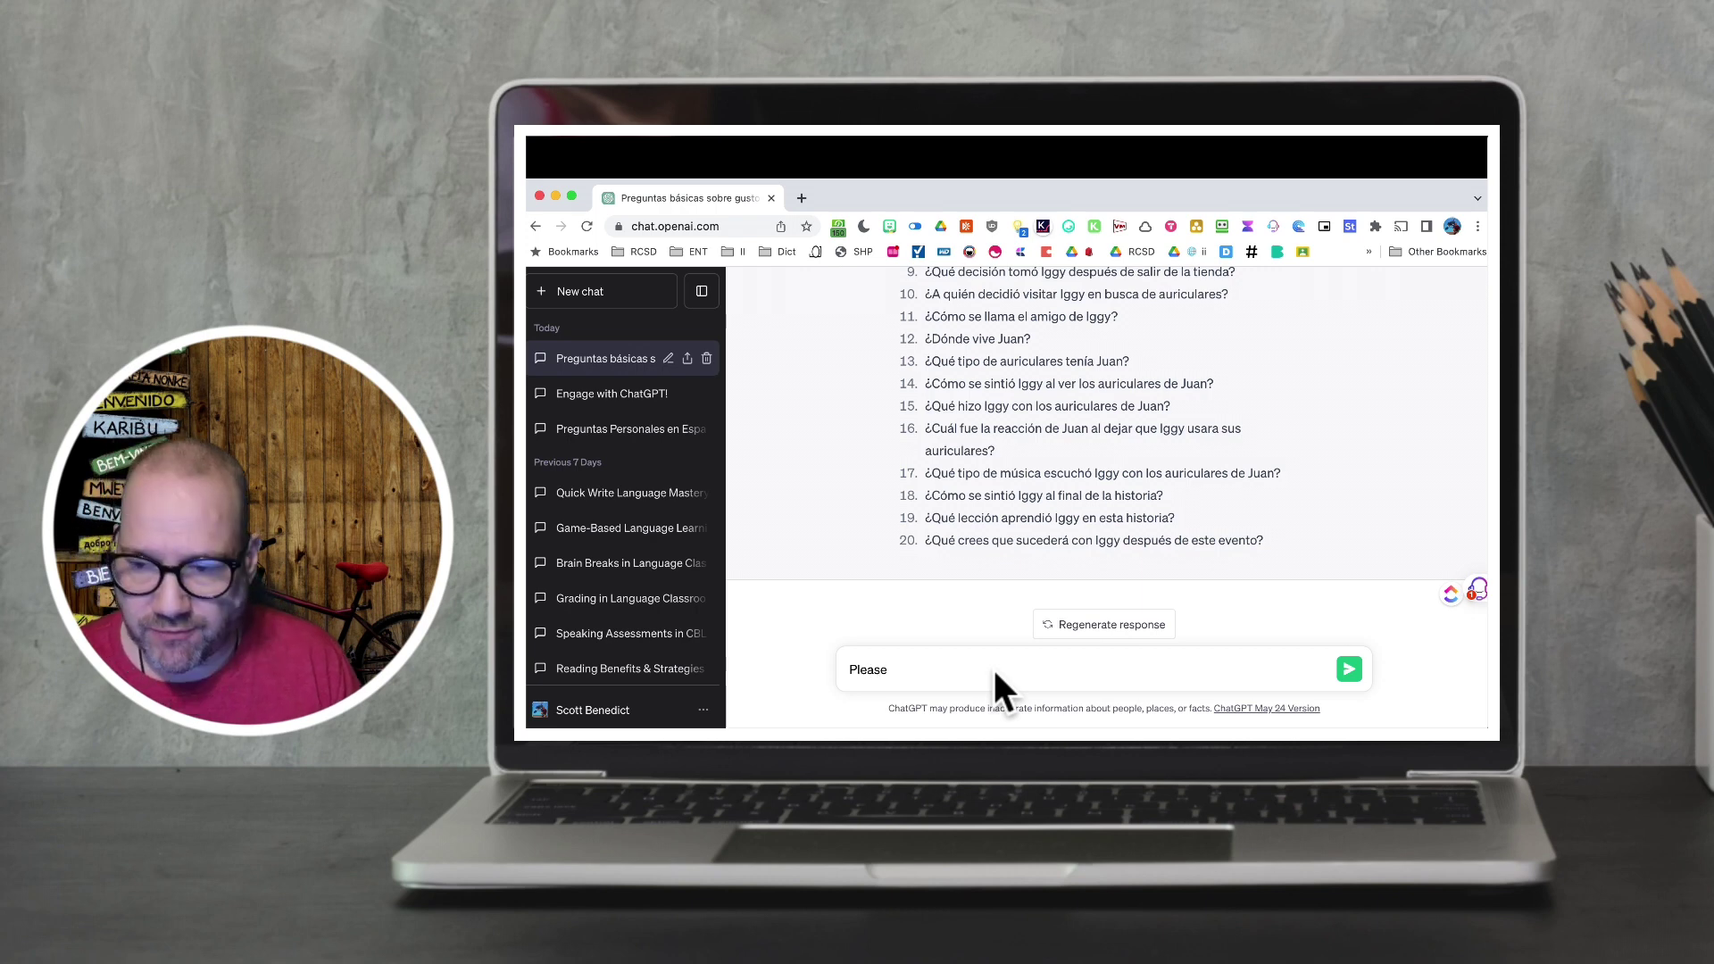
{"action": "type", "text": " write a brand new story fo"}
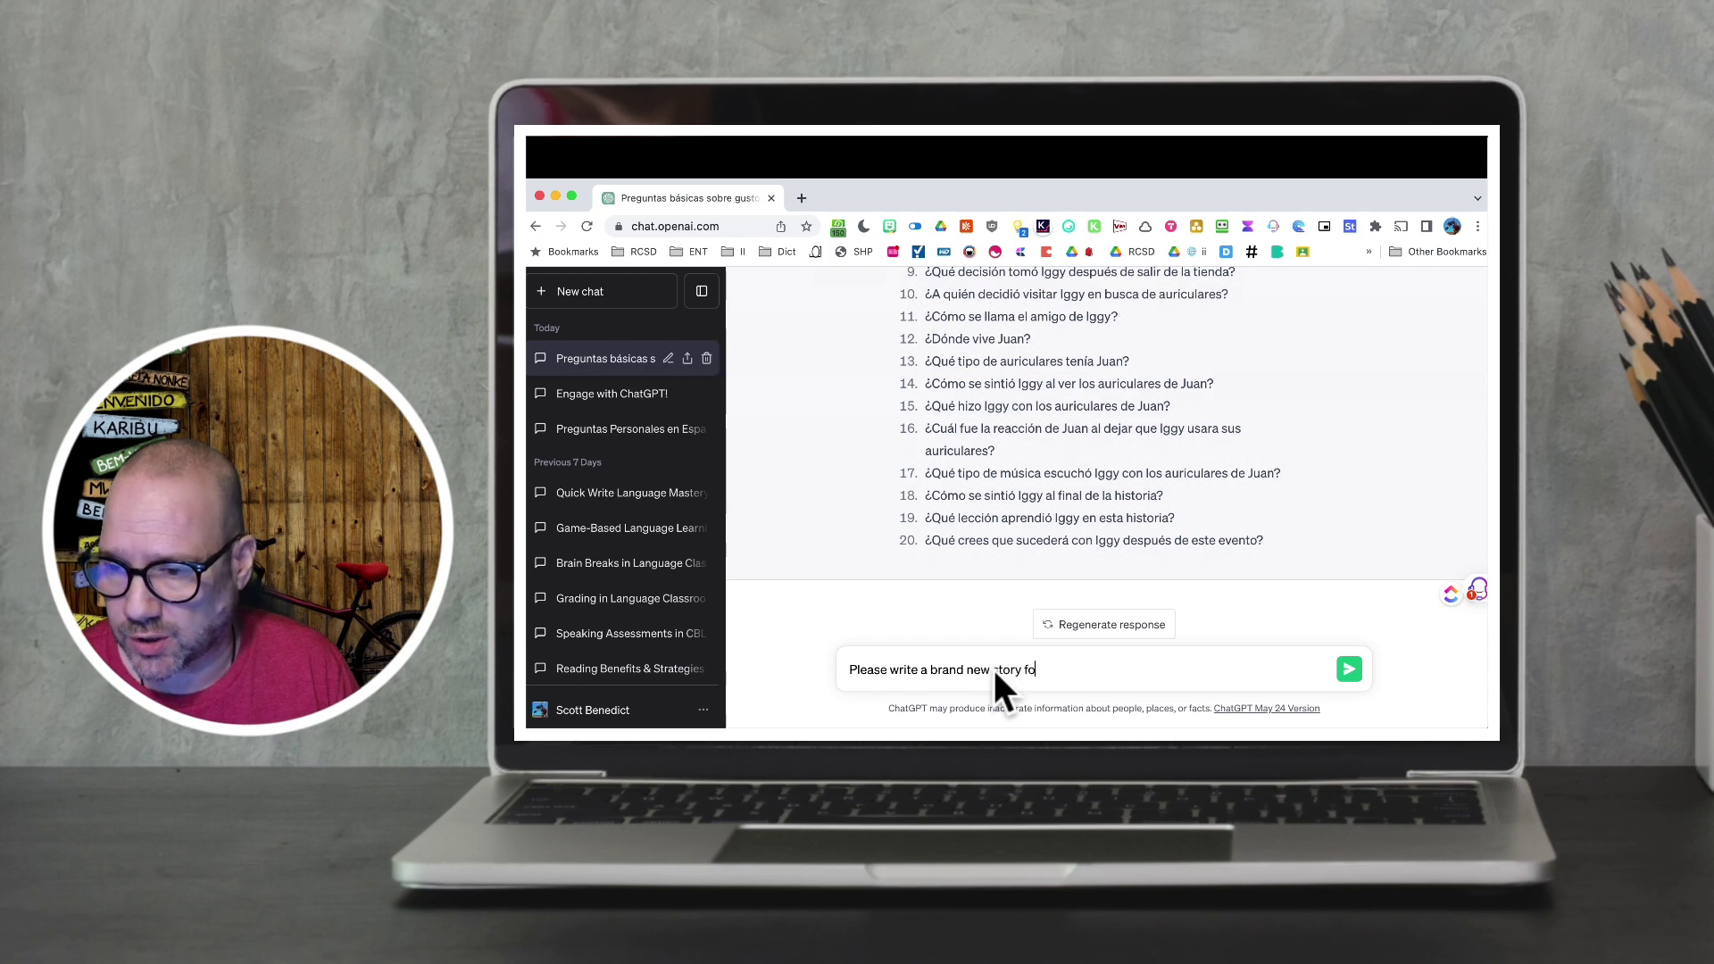
{"action": "type", "text": "r nov"}
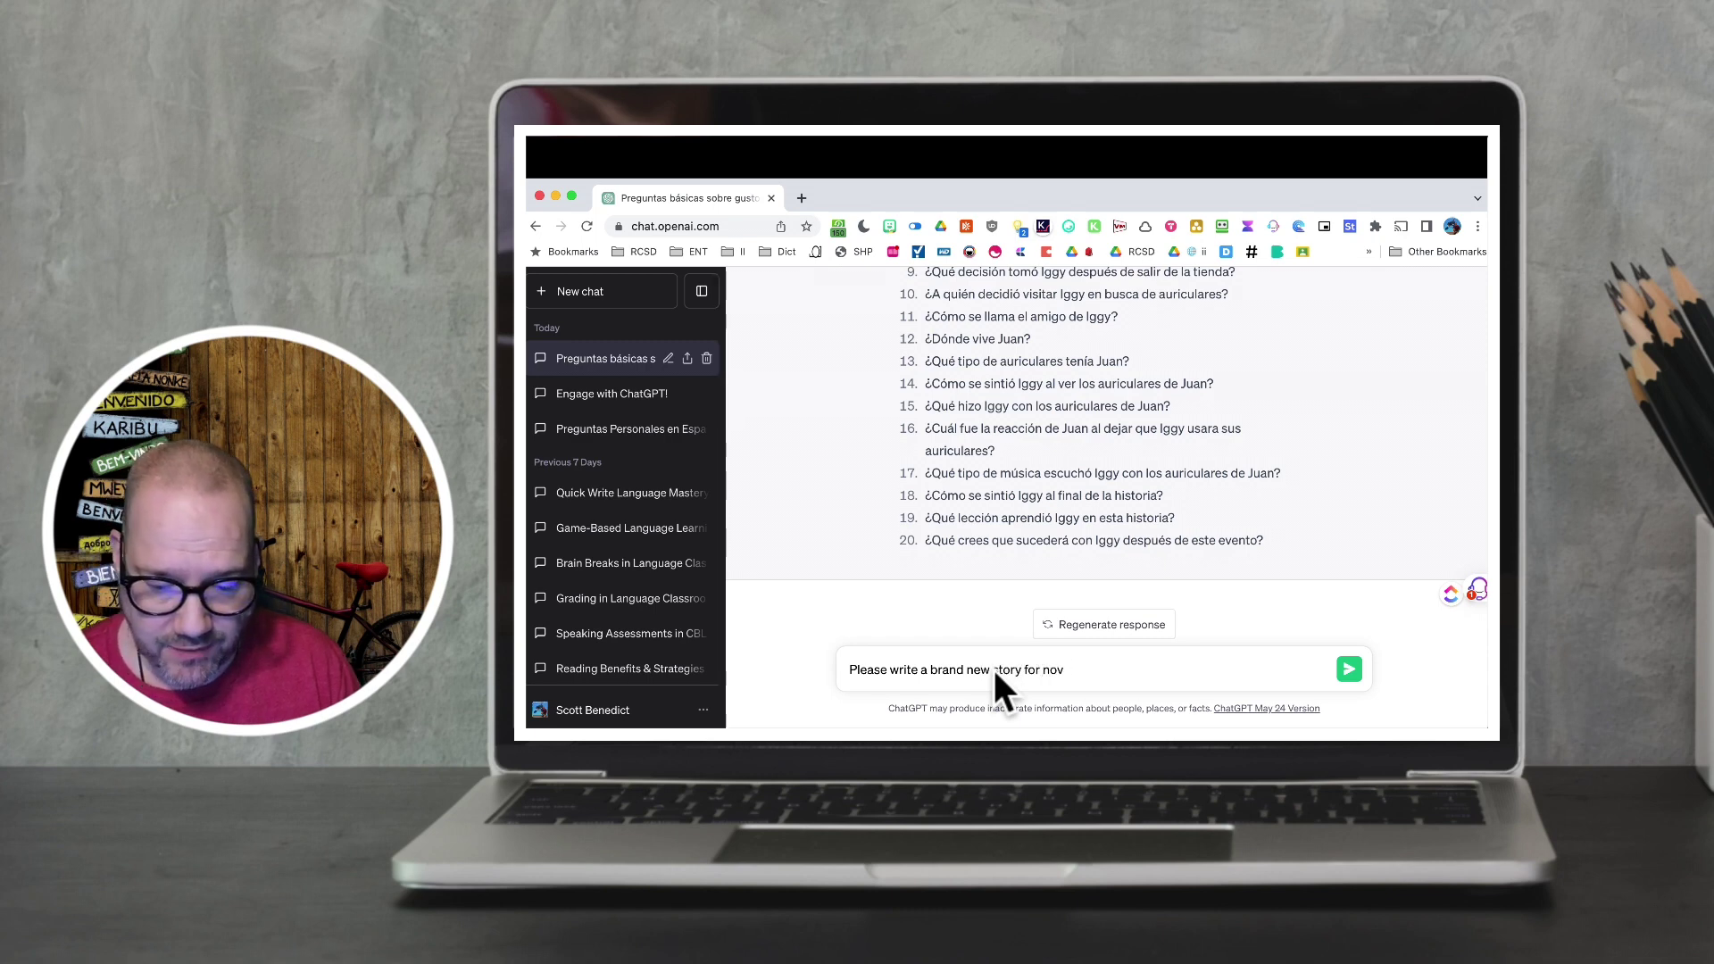
{"action": "type", "text": "ice-low "}
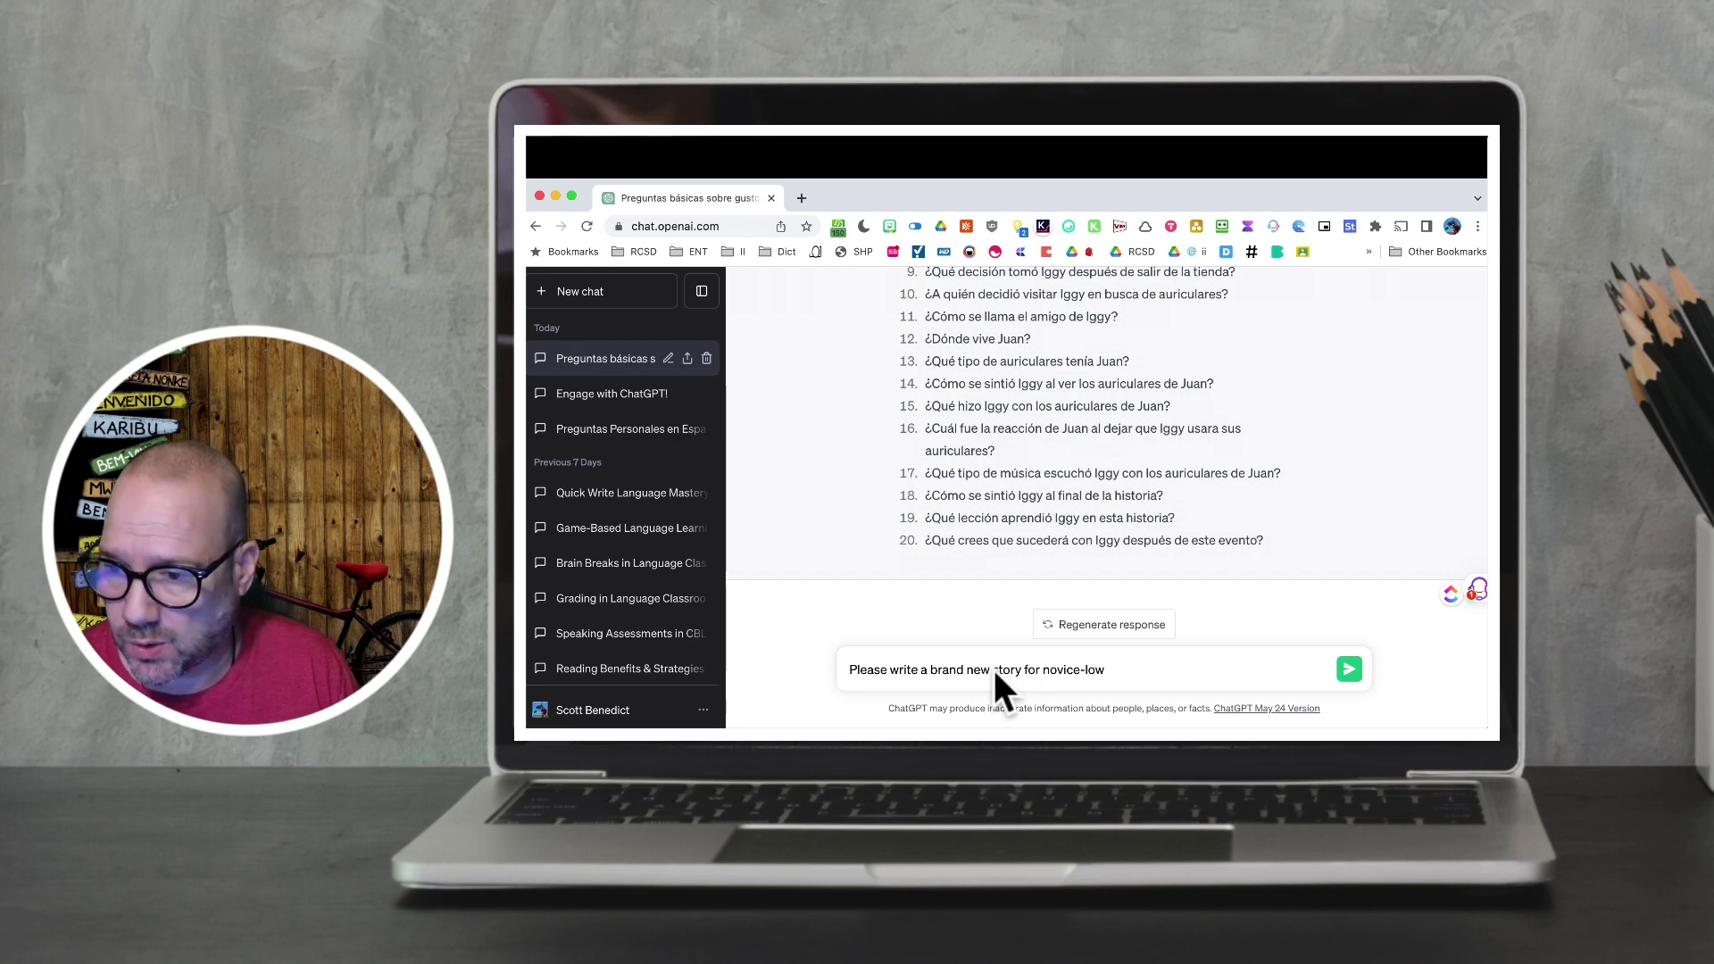
{"action": "type", "text": "students using th"}
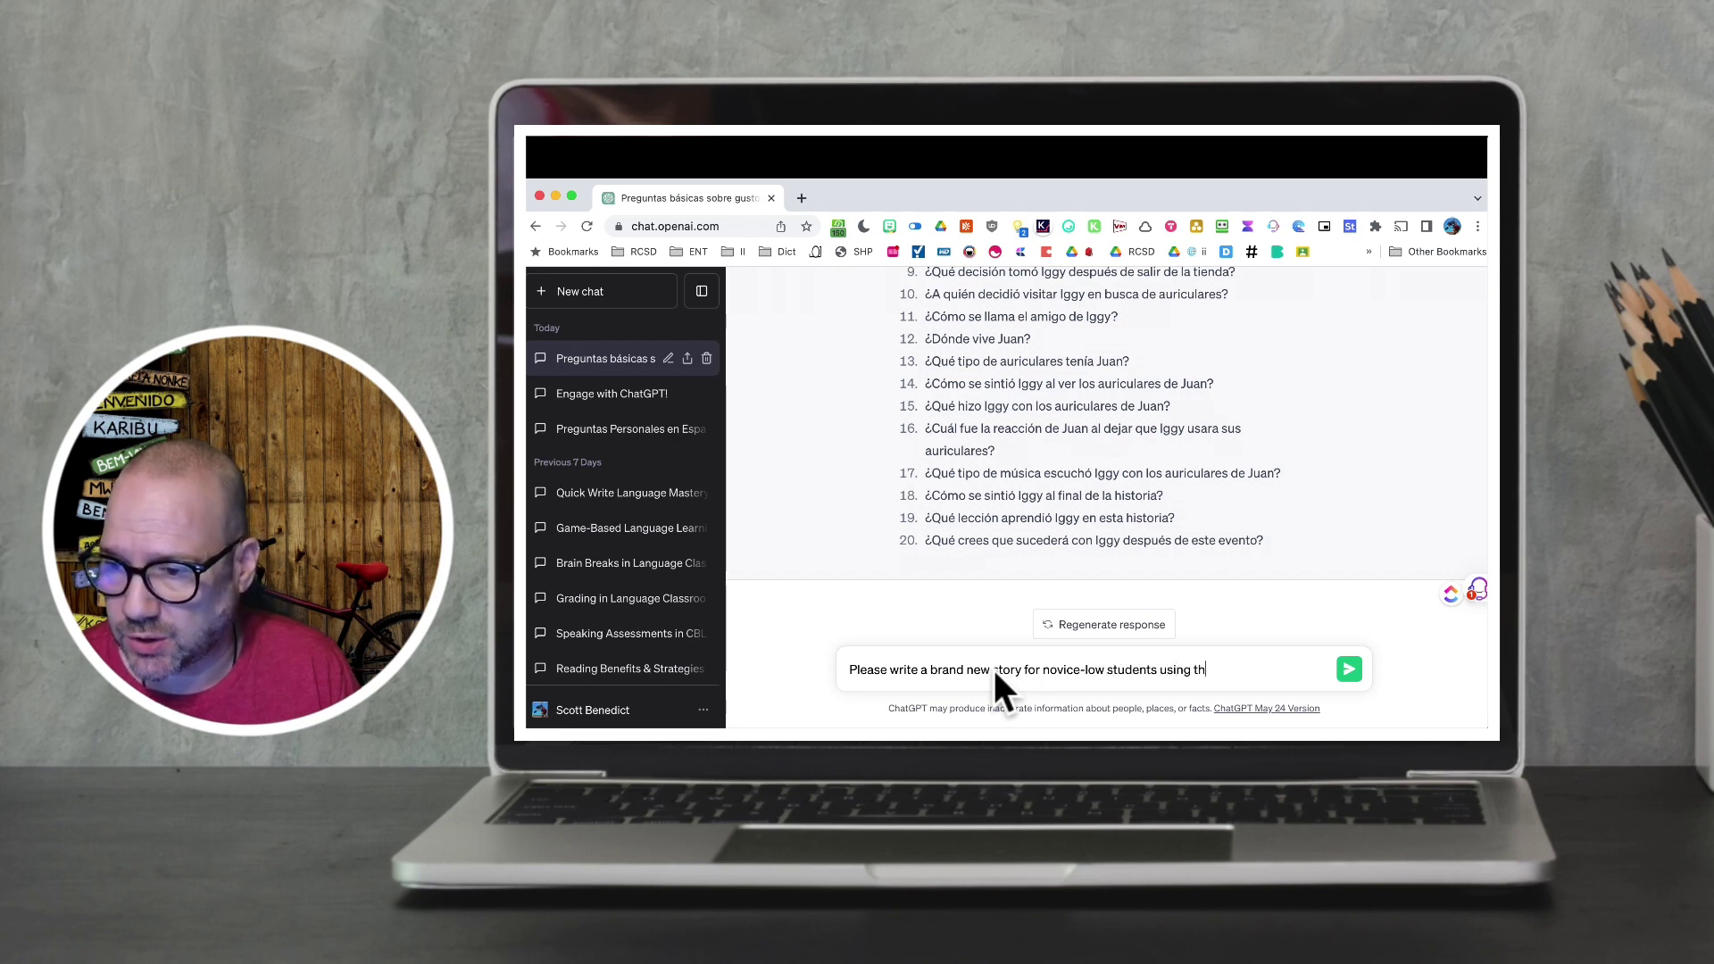
{"action": "type", "text": "e above ve"}
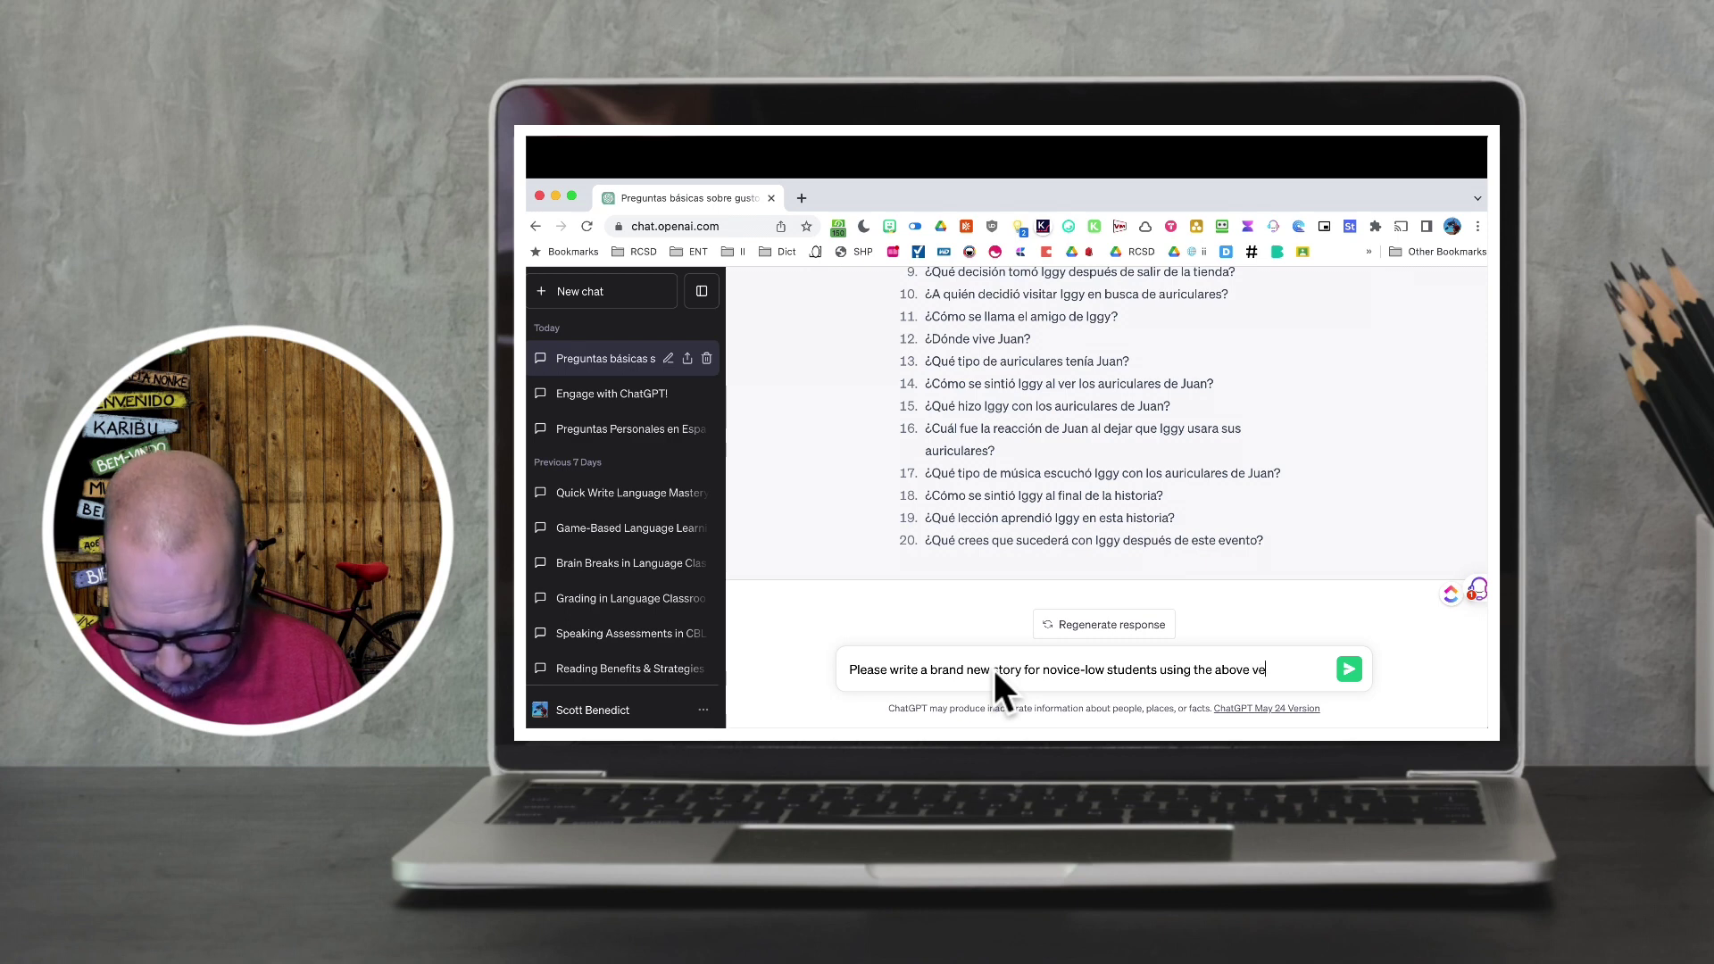
{"action": "type", "text": "rbs. The st"}
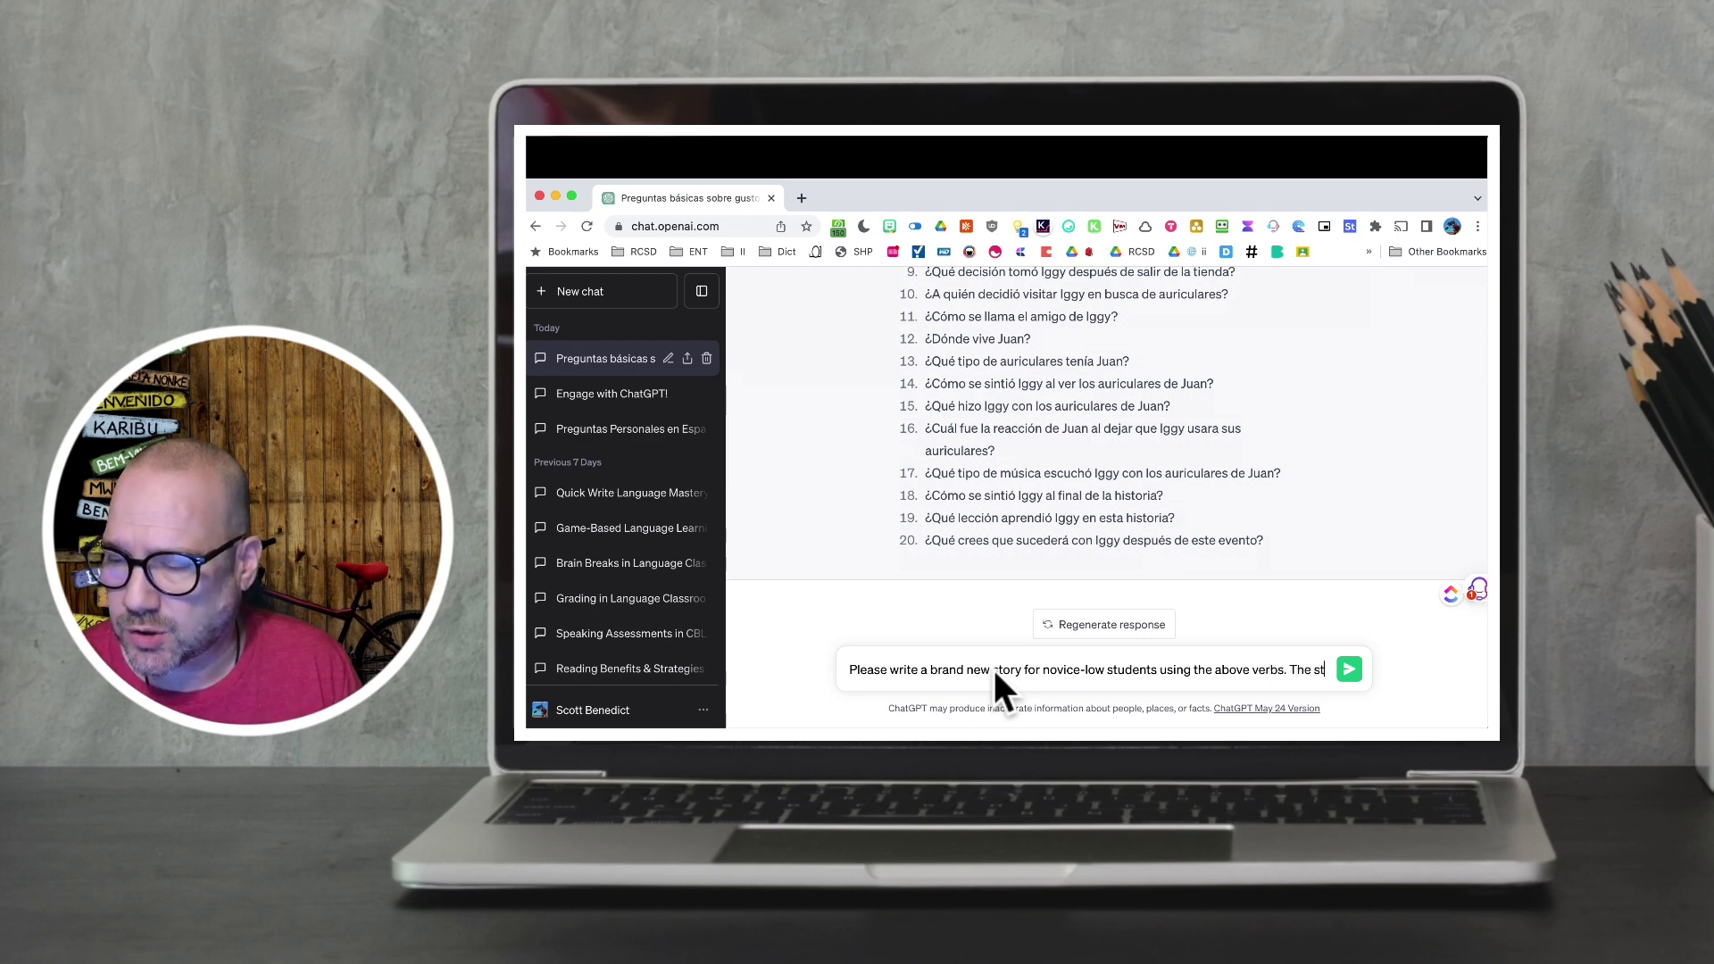
Step: Specify in the message that the story should be in past tense, include dialogue, and be at least 500 words long
{"action": "type", "text": "ory should be in past tense and includ"}
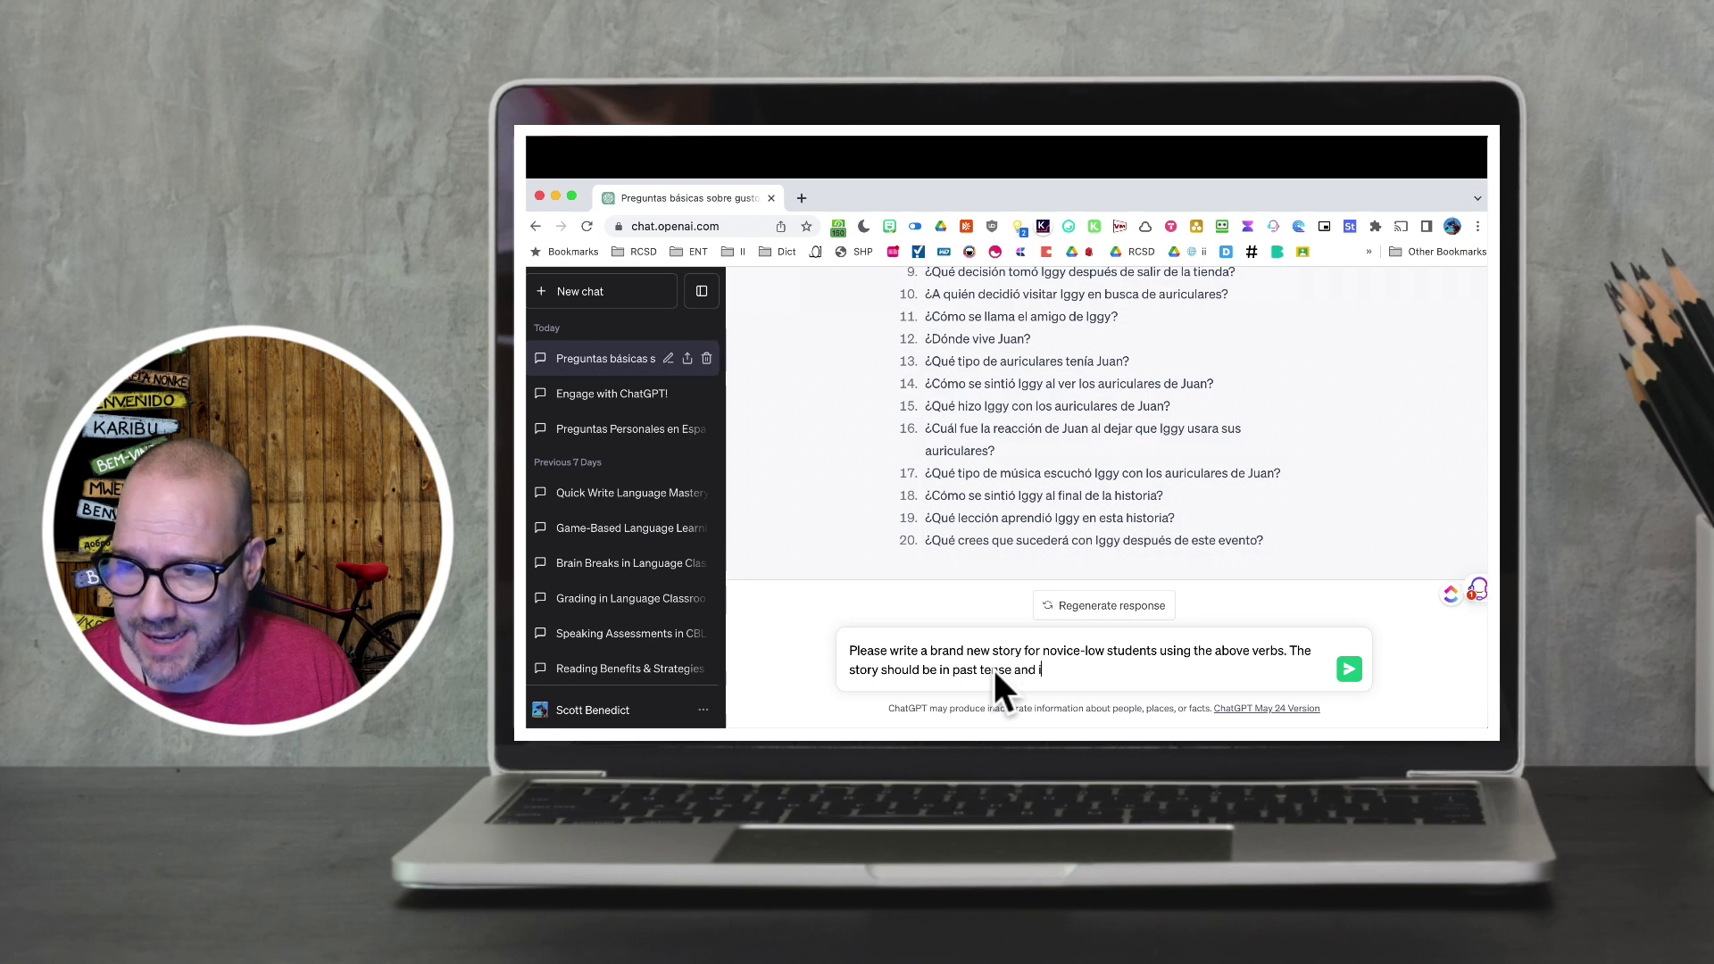
{"action": "key", "text": "BackSpace"}
{"action": "key", "text": "BackSpace"}
{"action": "key", "text": "BackSpace"}
{"action": "key", "text": "BackSpace"}
{"action": "key", "text": "BackSpace"}
{"action": "key", "text": "BackSpace"}
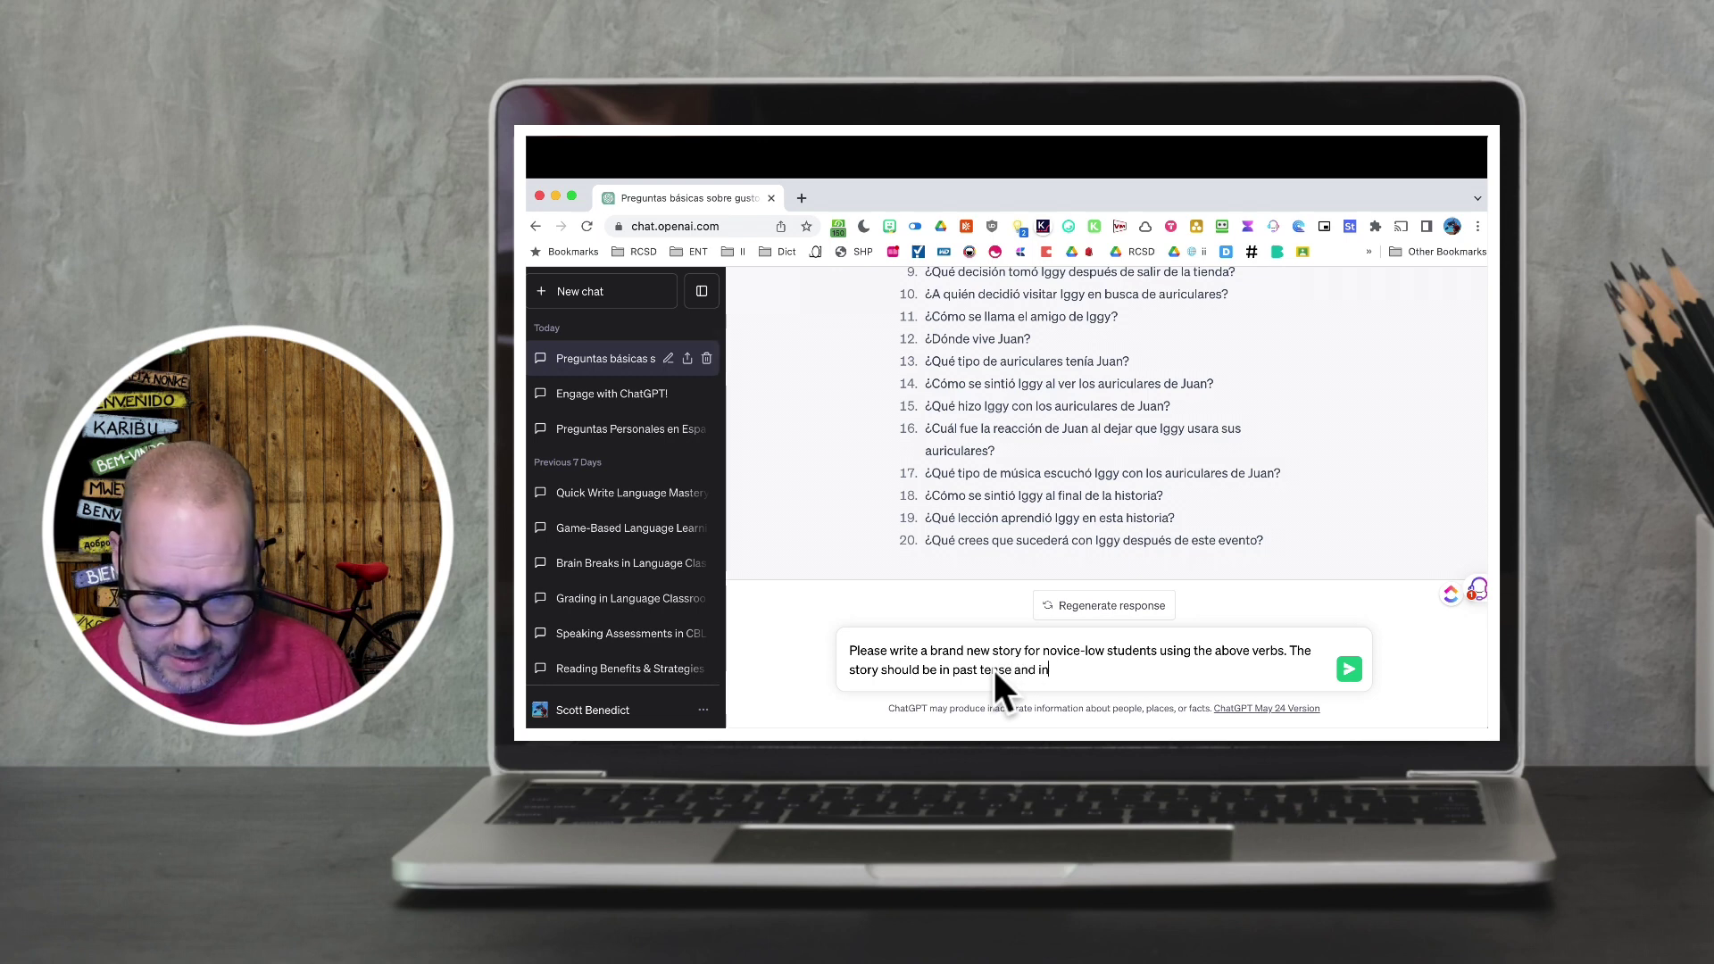
{"action": "type", "text": ", incl"}
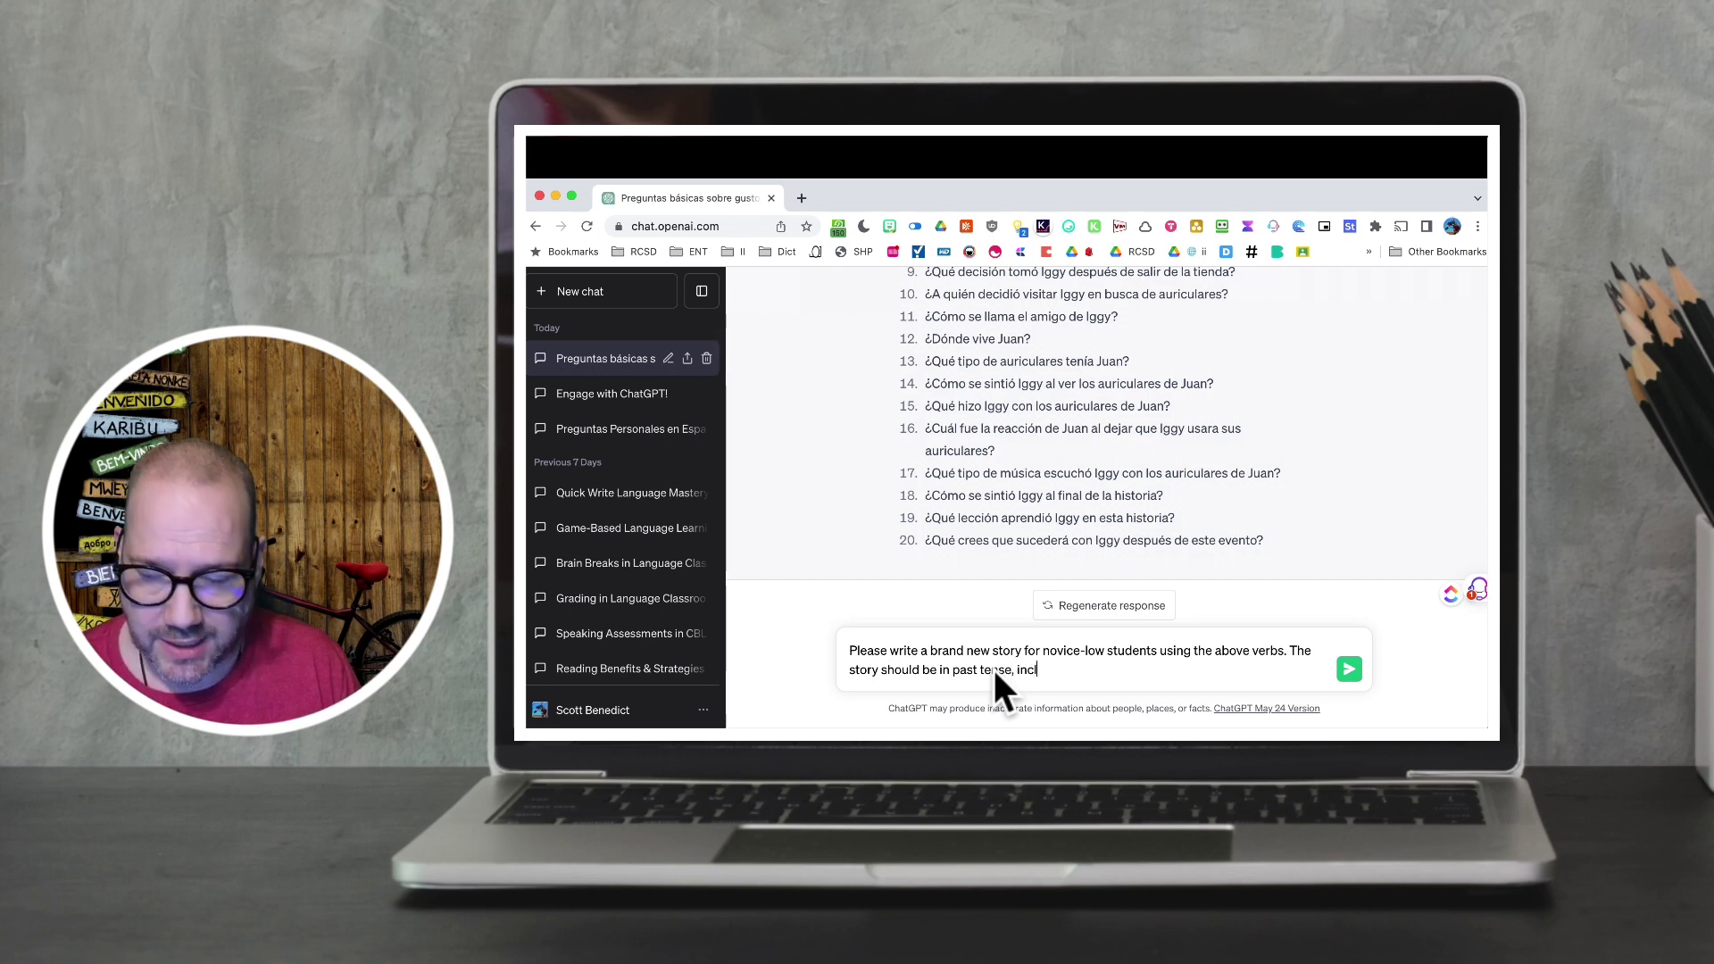
{"action": "type", "text": "ude d"}
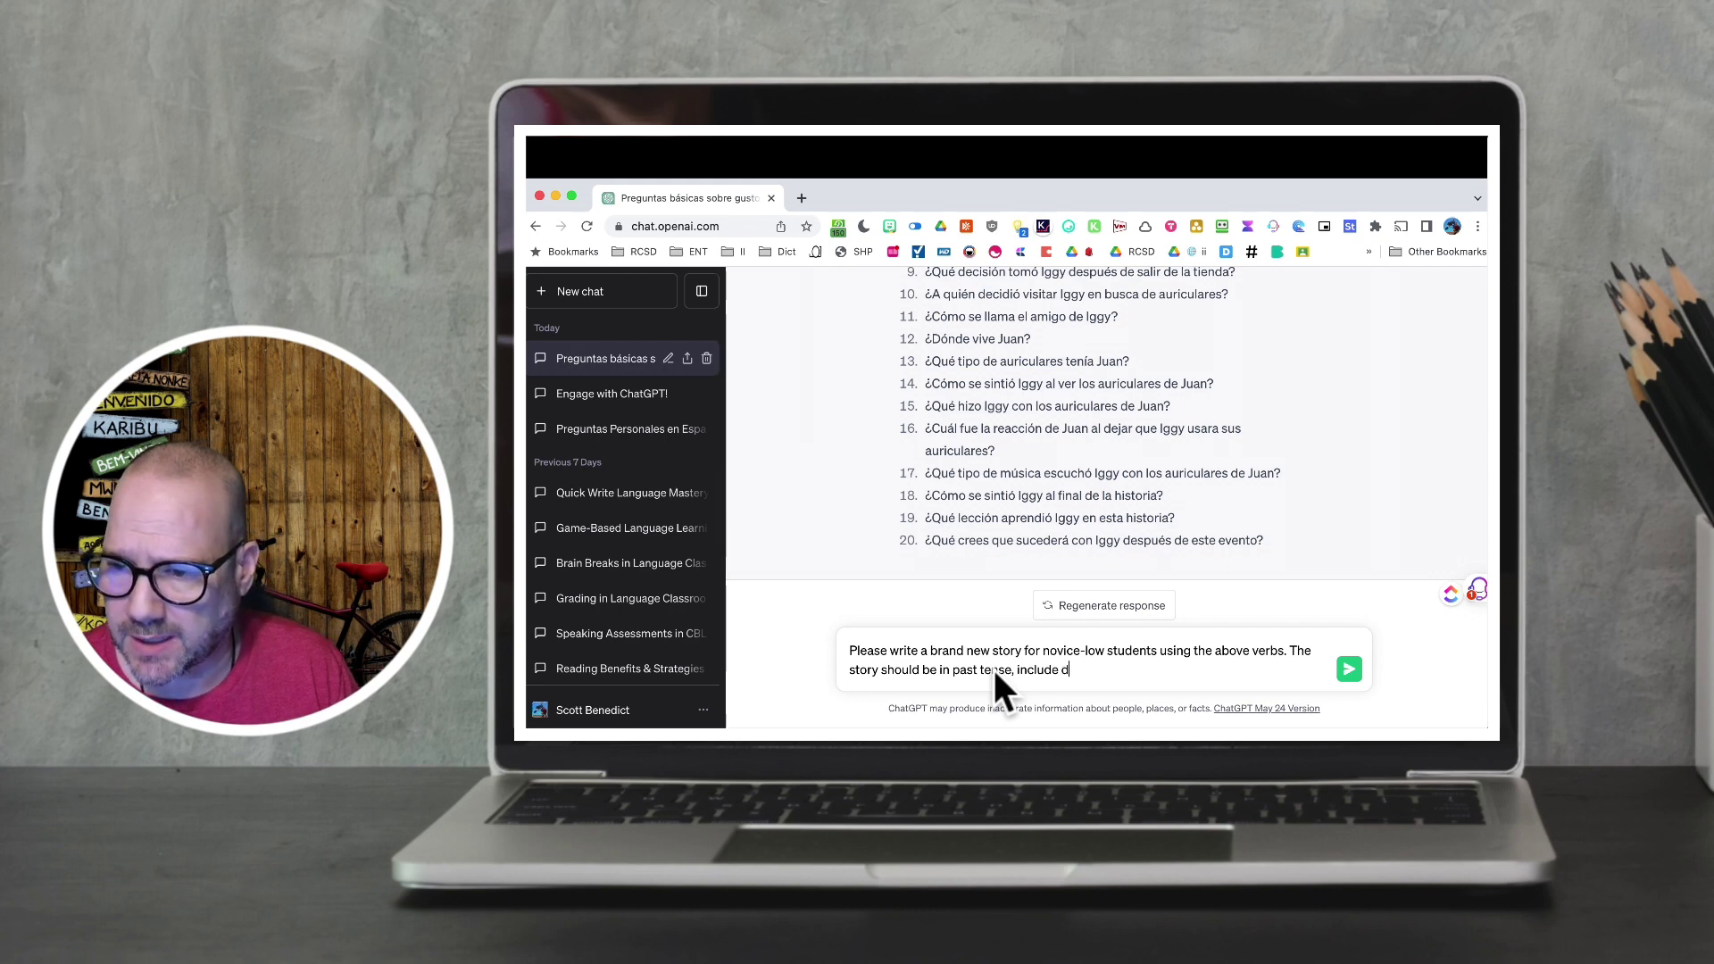
{"action": "type", "text": "ialogue, and "}
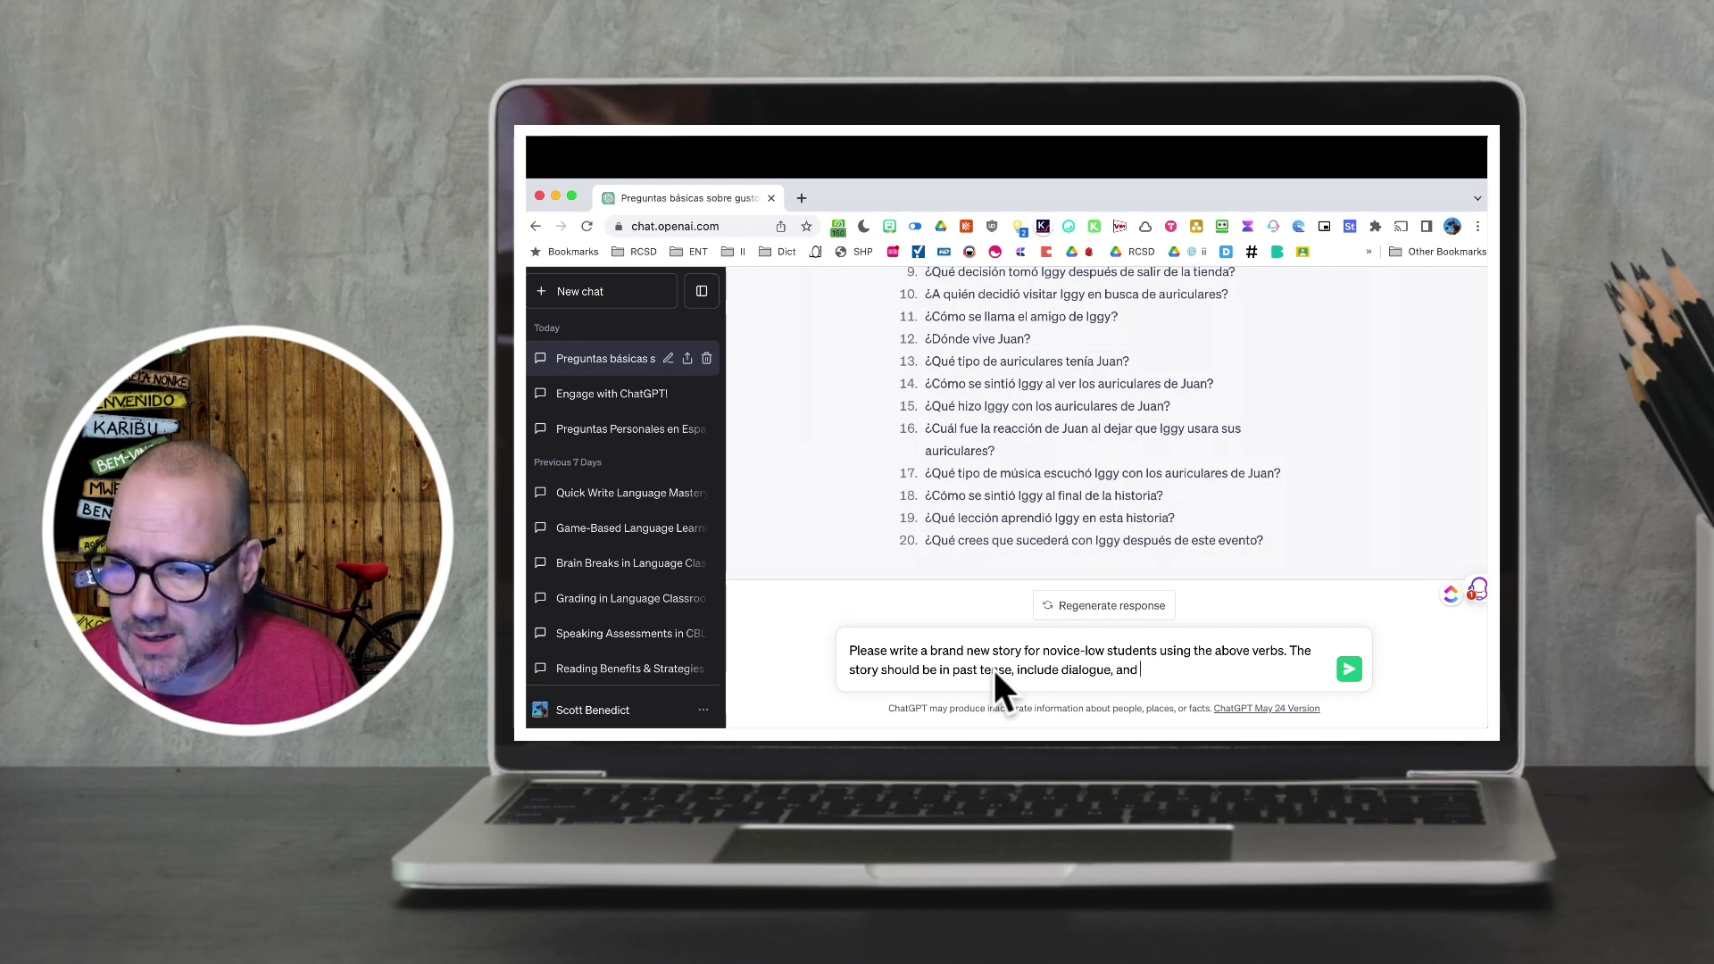
{"action": "type", "text": "be at least 500"}
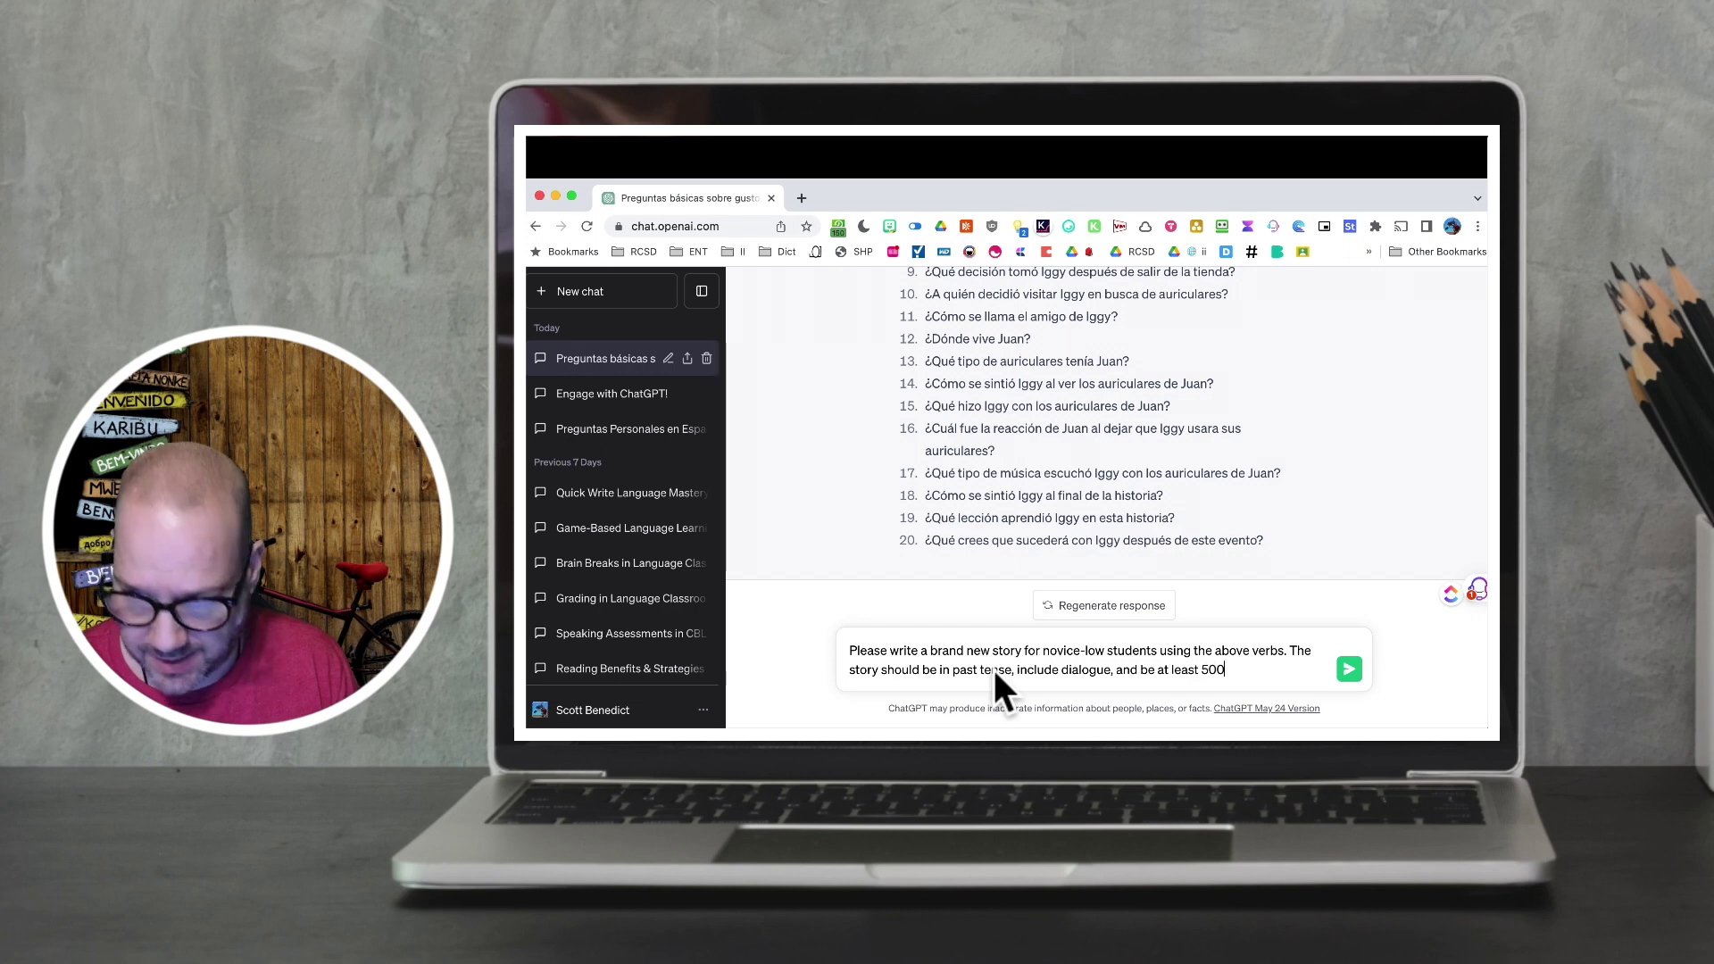
{"action": "type", "text": " words long. Please make the ma"}
Step: Ask for the main character to be a toaster named Moe and the story to be in Spanish, written for novice-low students
{"action": "type", "text": "in character a t"}
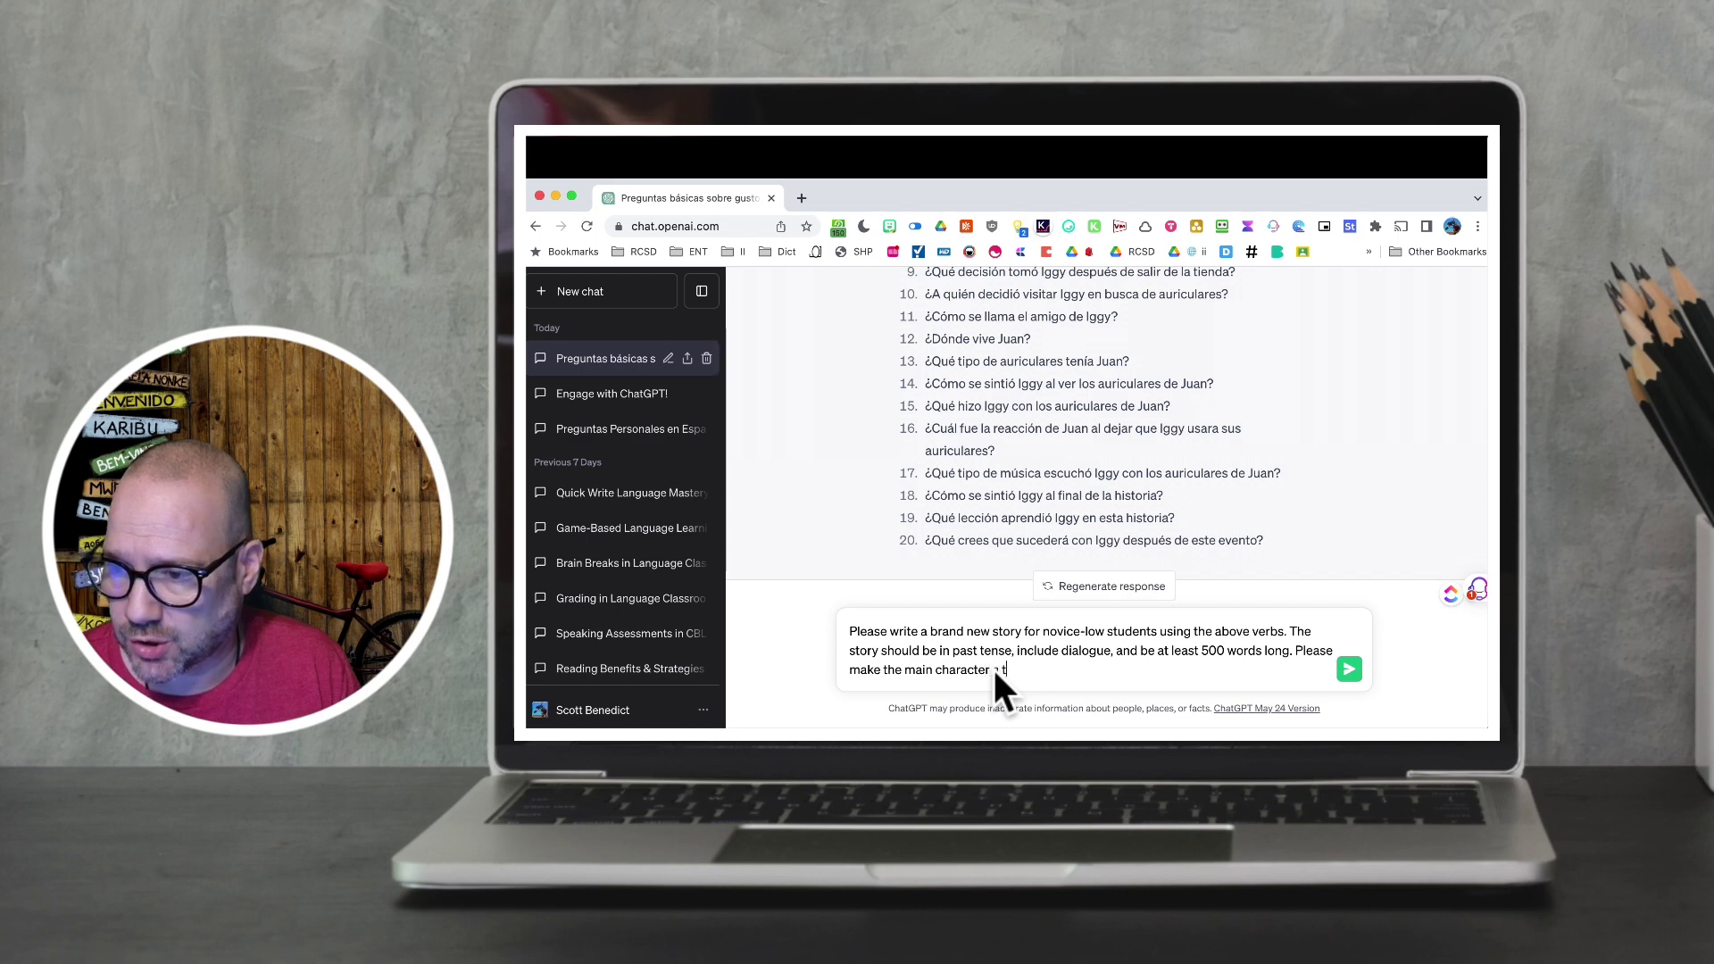
{"action": "type", "text": "oaster"}
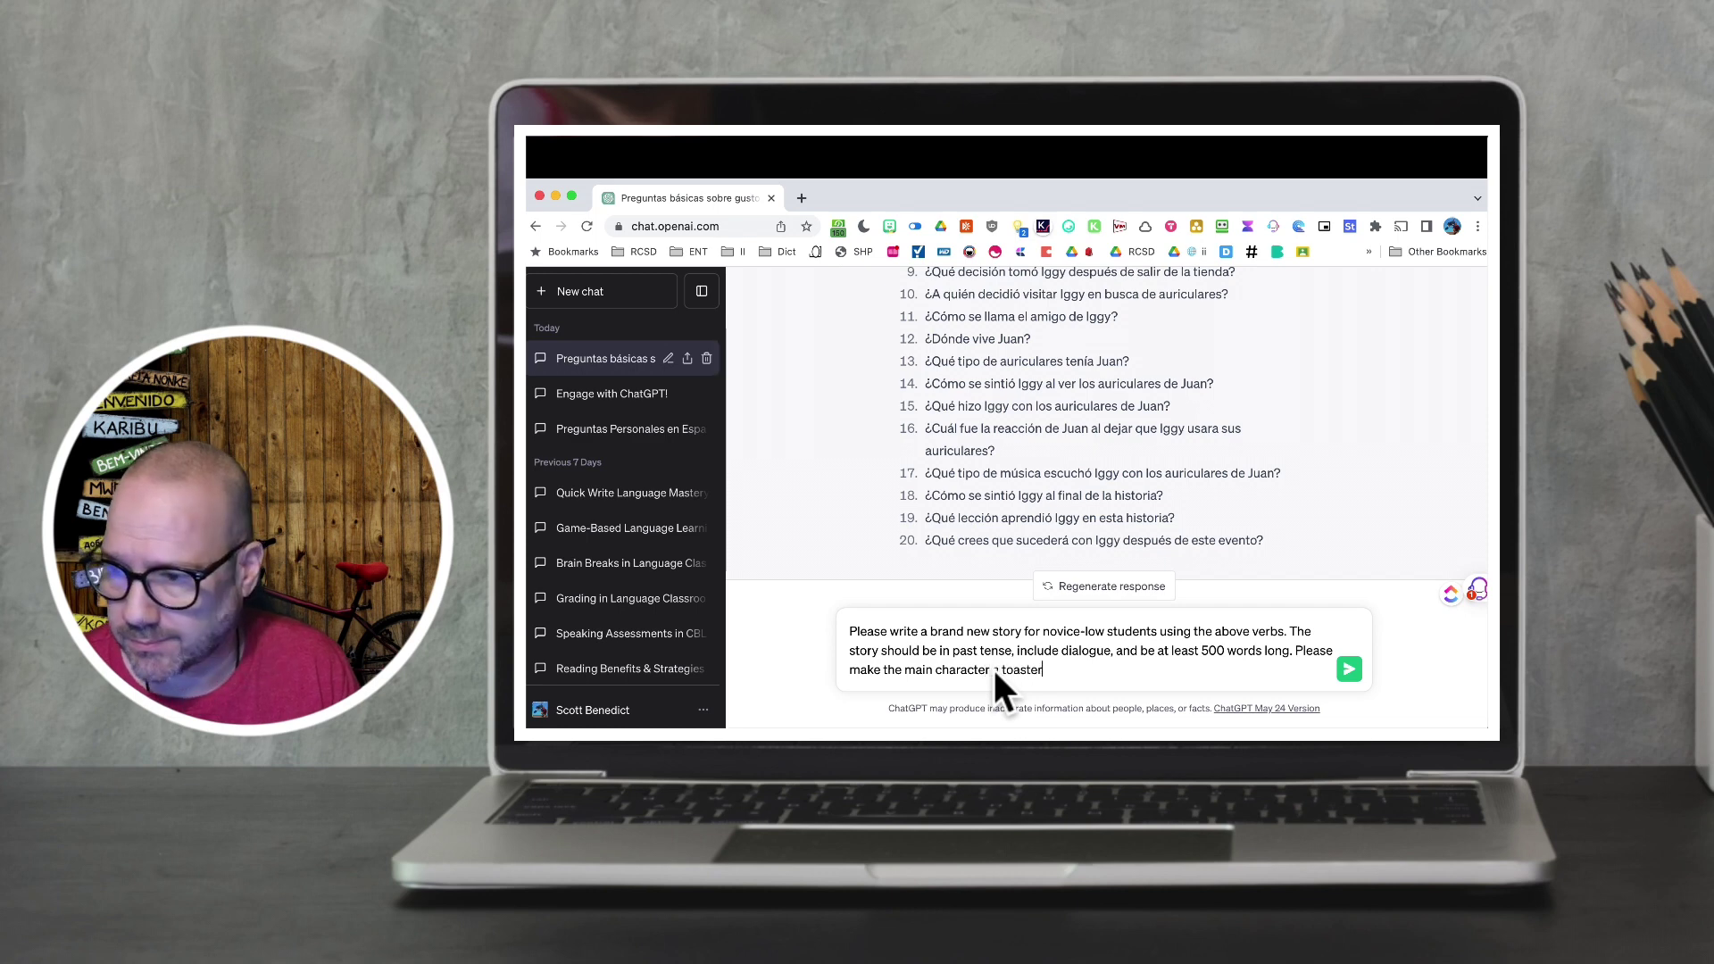
{"action": "type", "text": " named"}
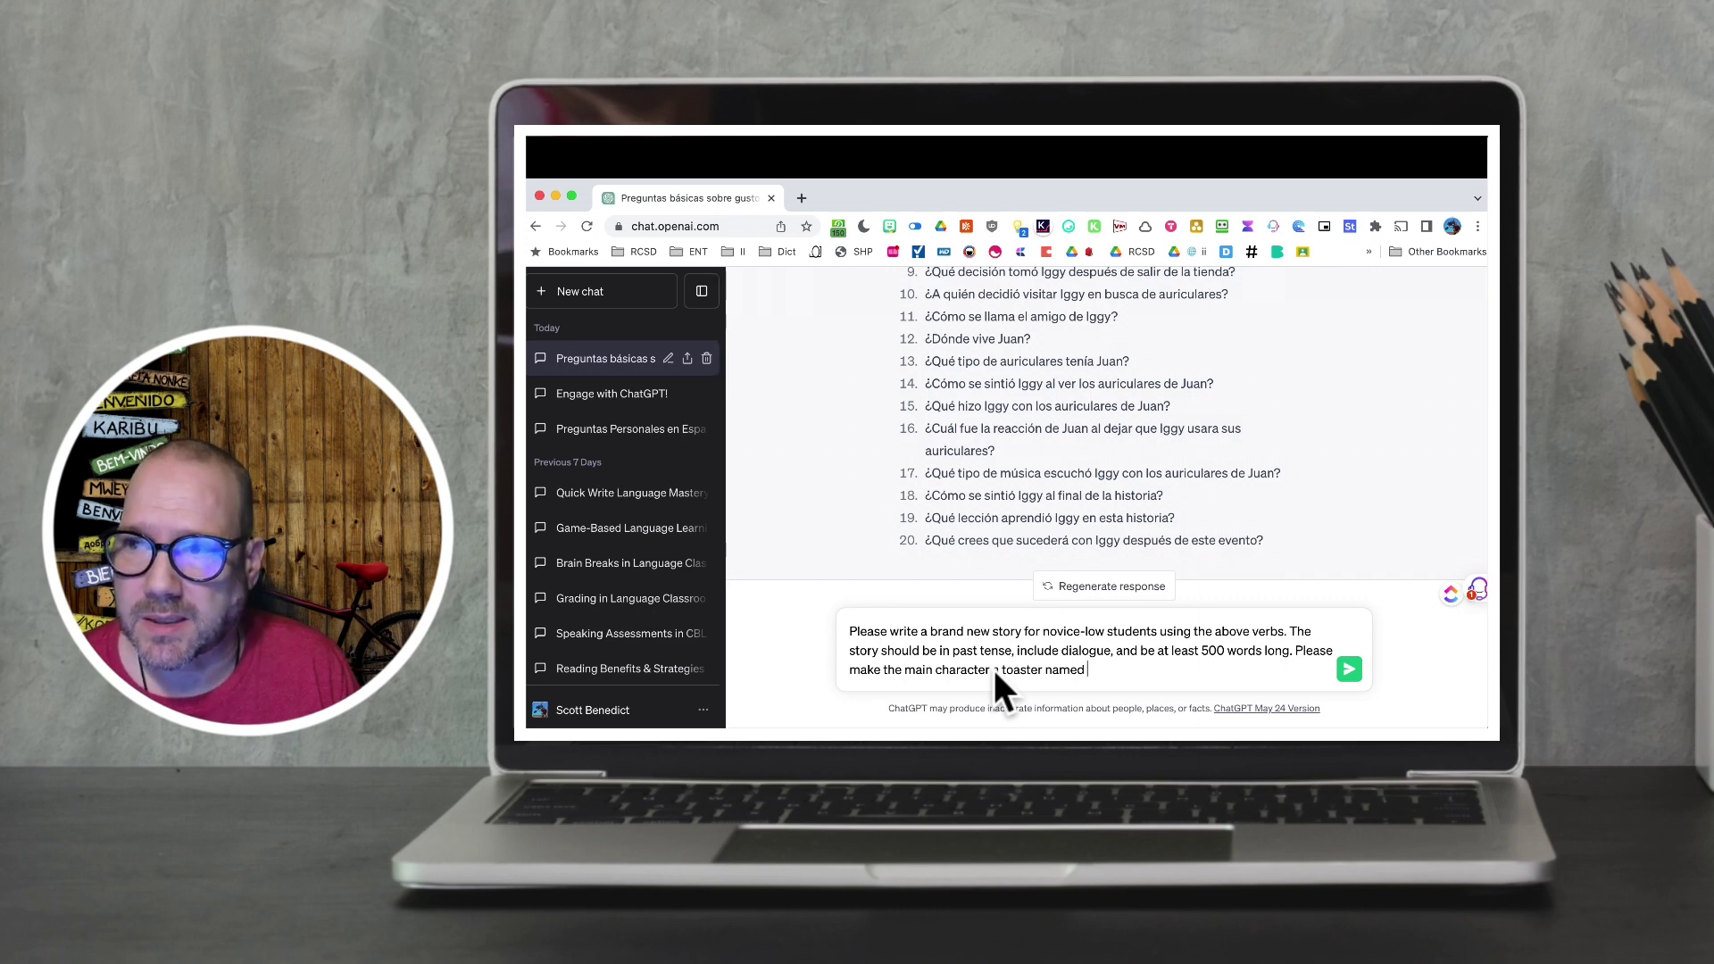
{"action": "type", "text": " Moe"}
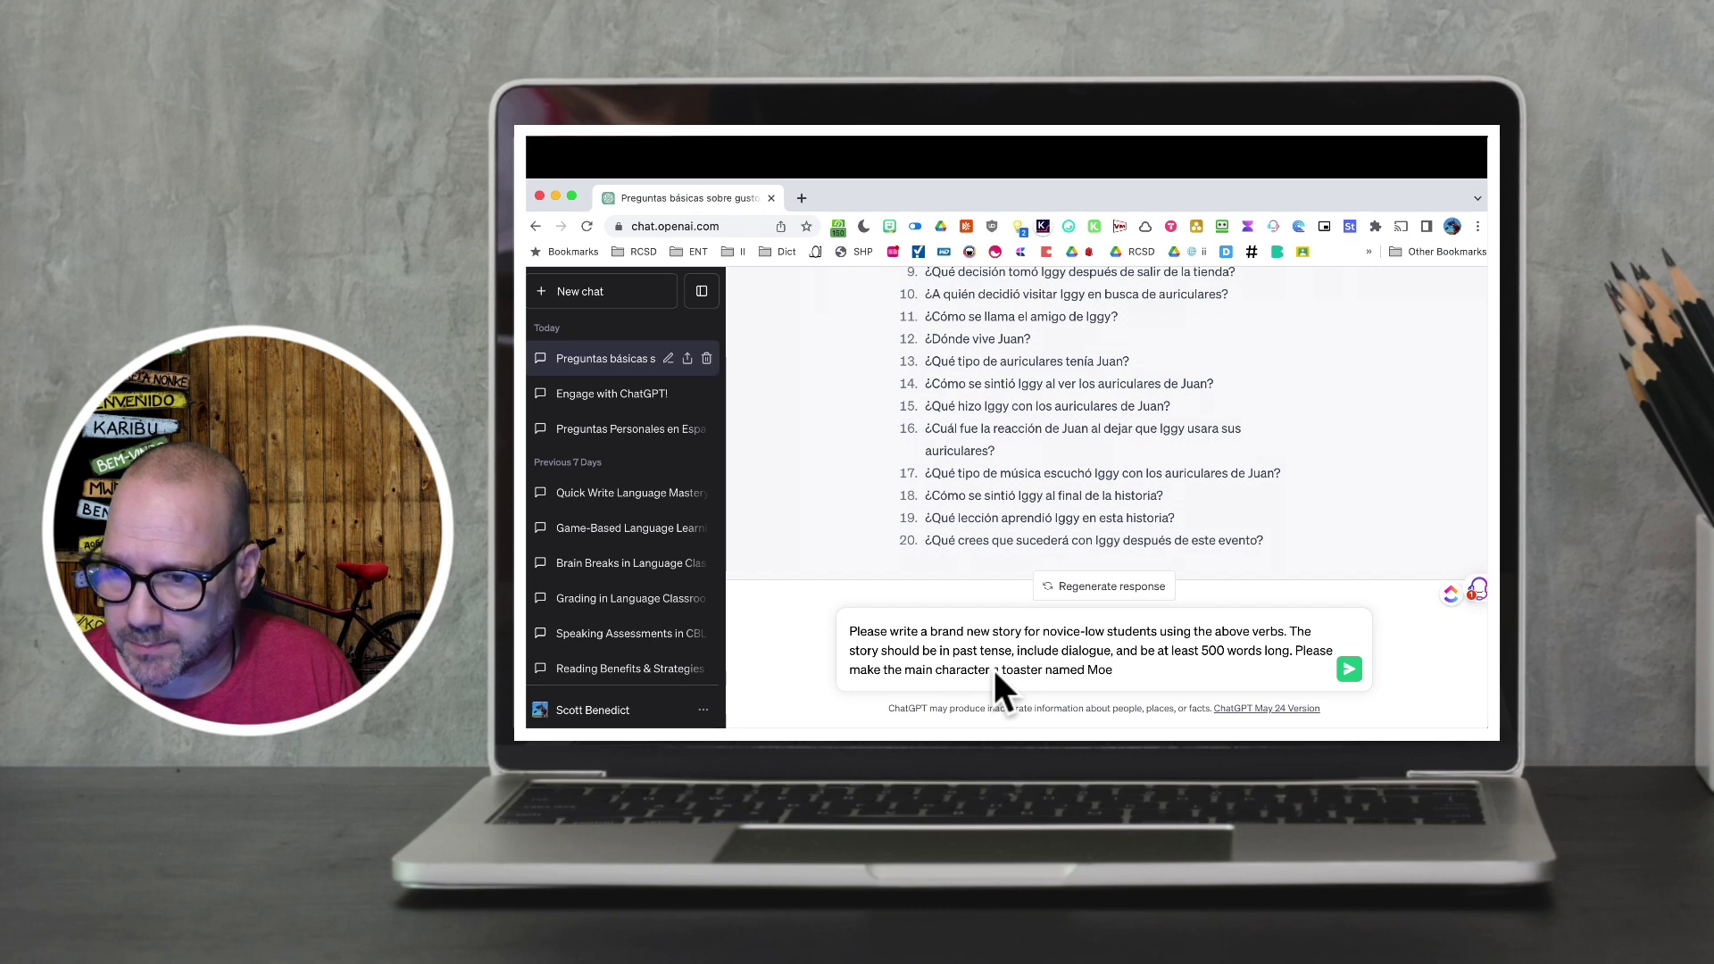
{"action": "type", "text": ". The story"}
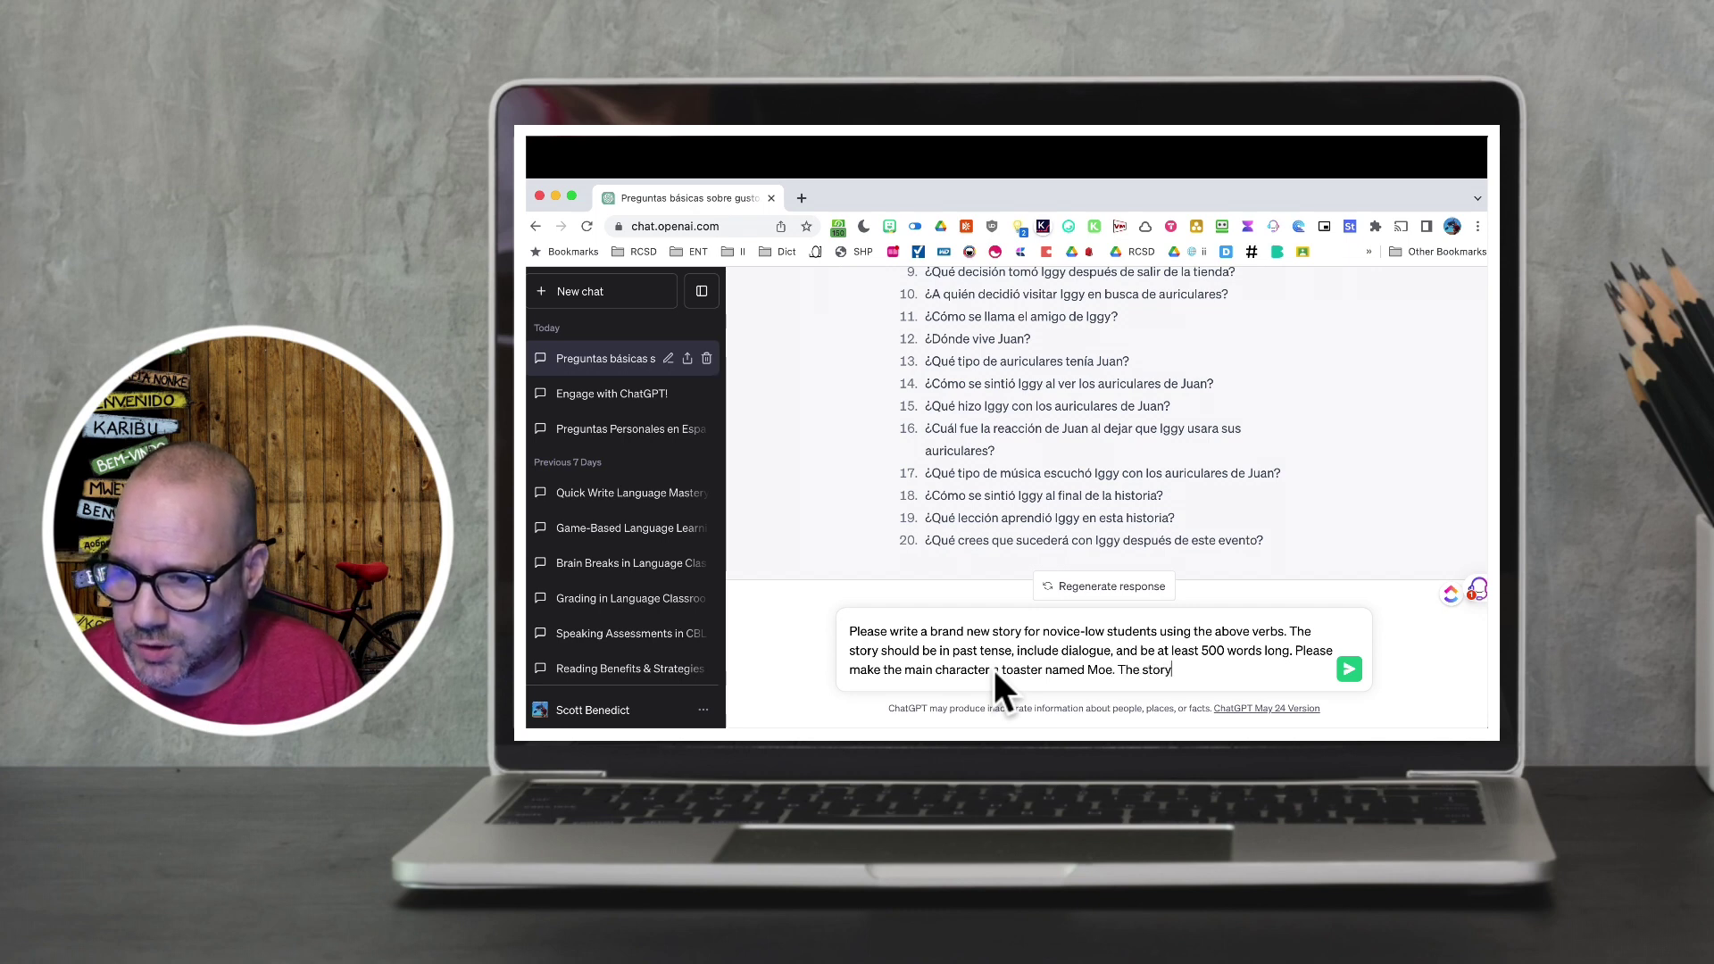
{"action": "type", "text": " should be in "}
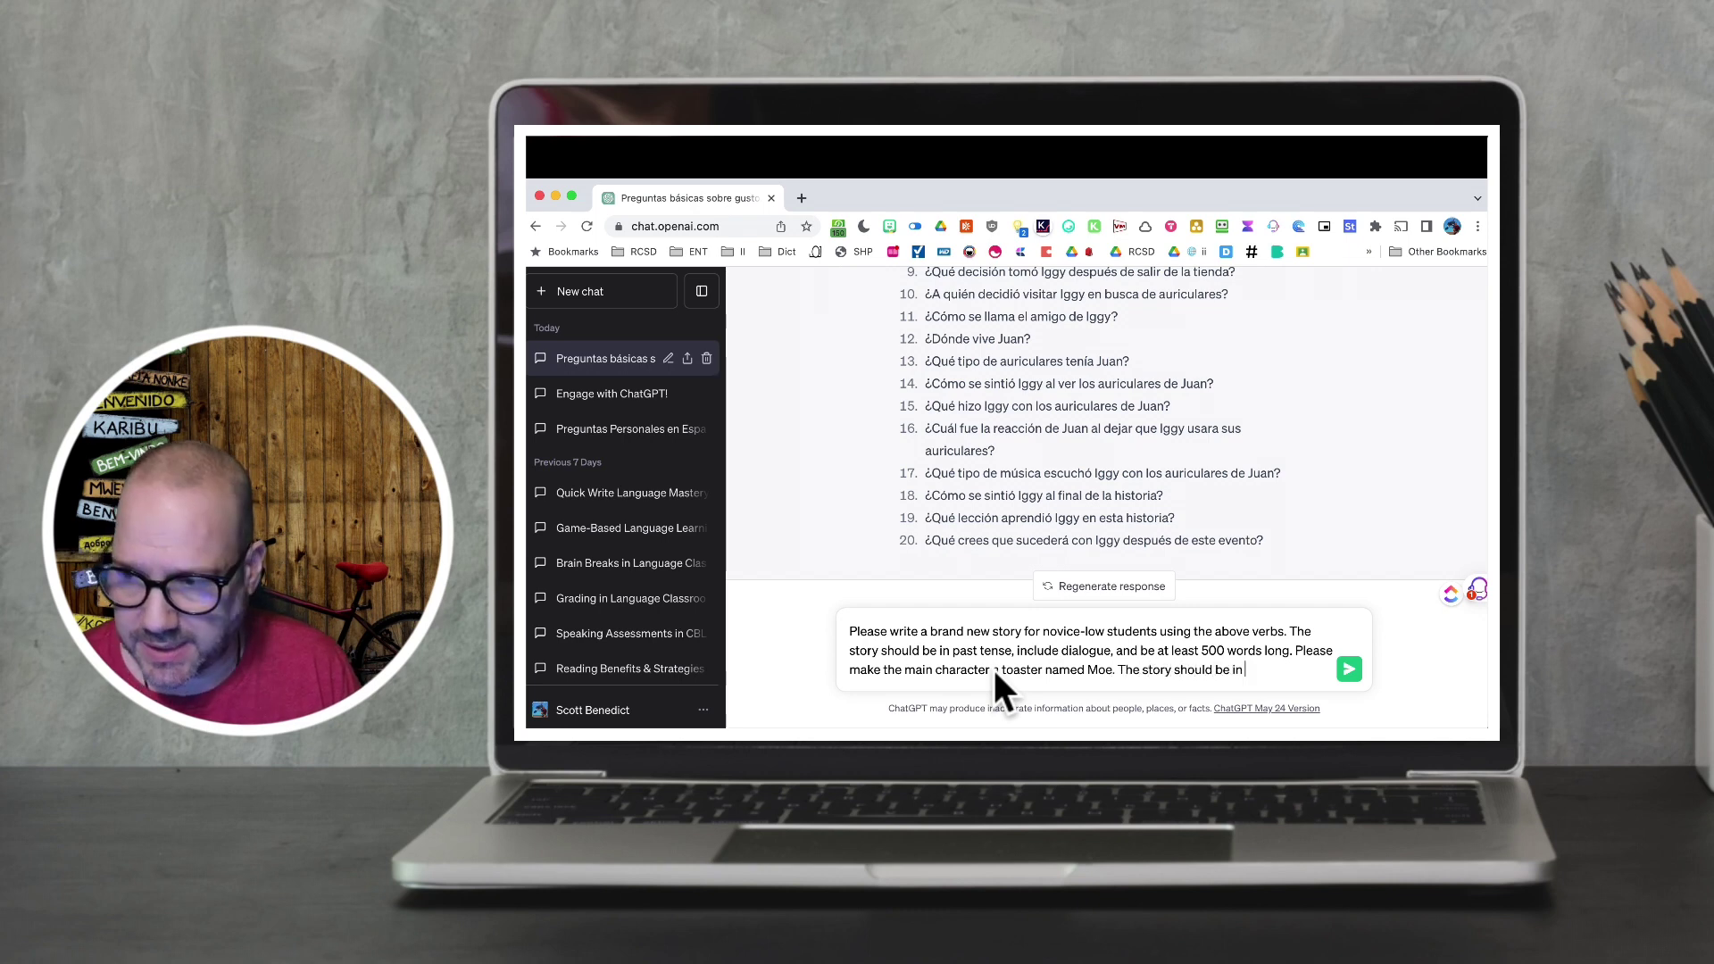
{"action": "type", "text": "Spanish and written"}
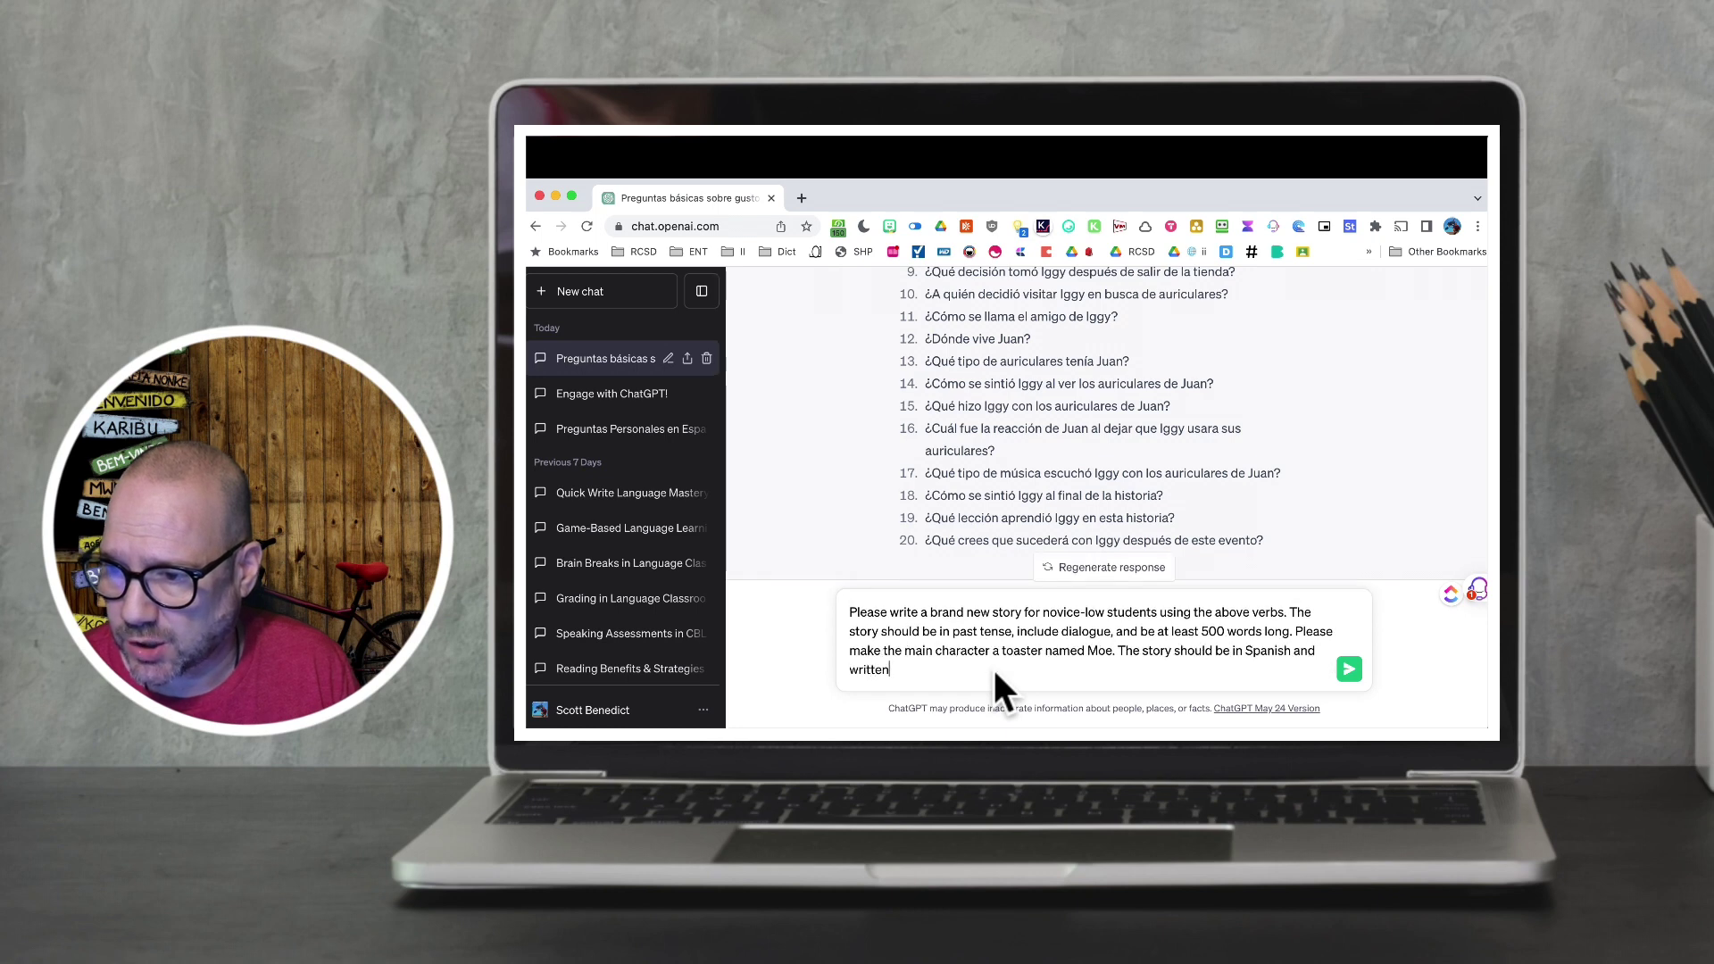
{"action": "type", "text": " for nov"}
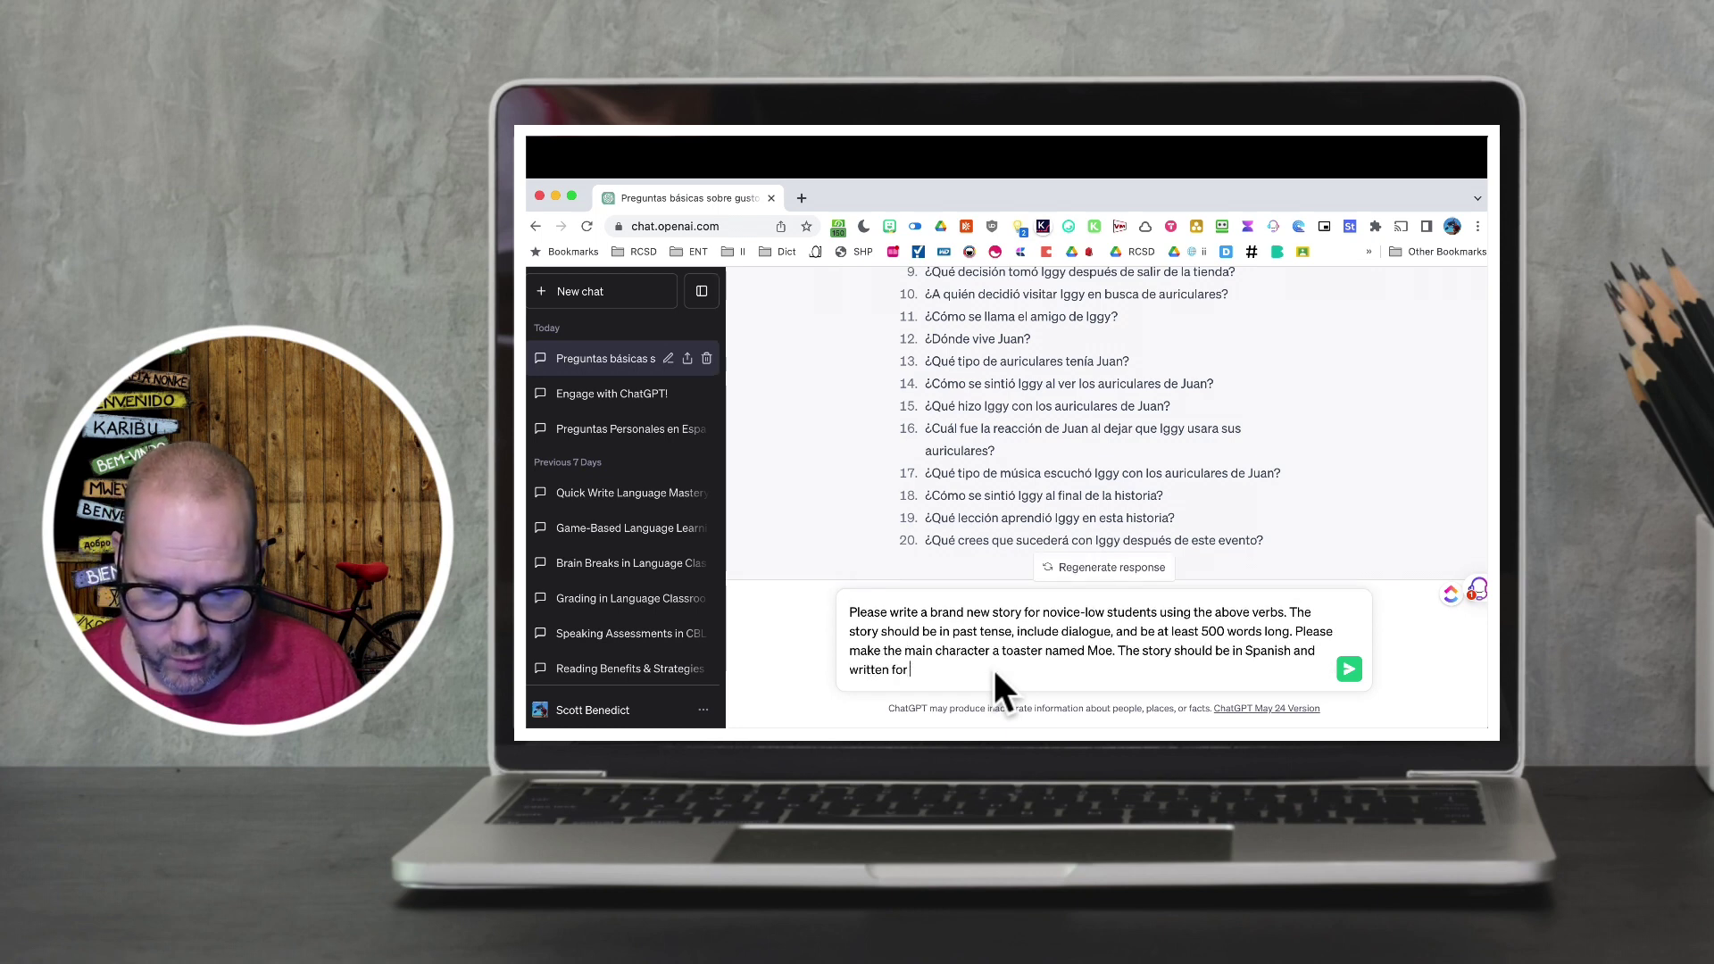
{"action": "type", "text": "ice-low students."}
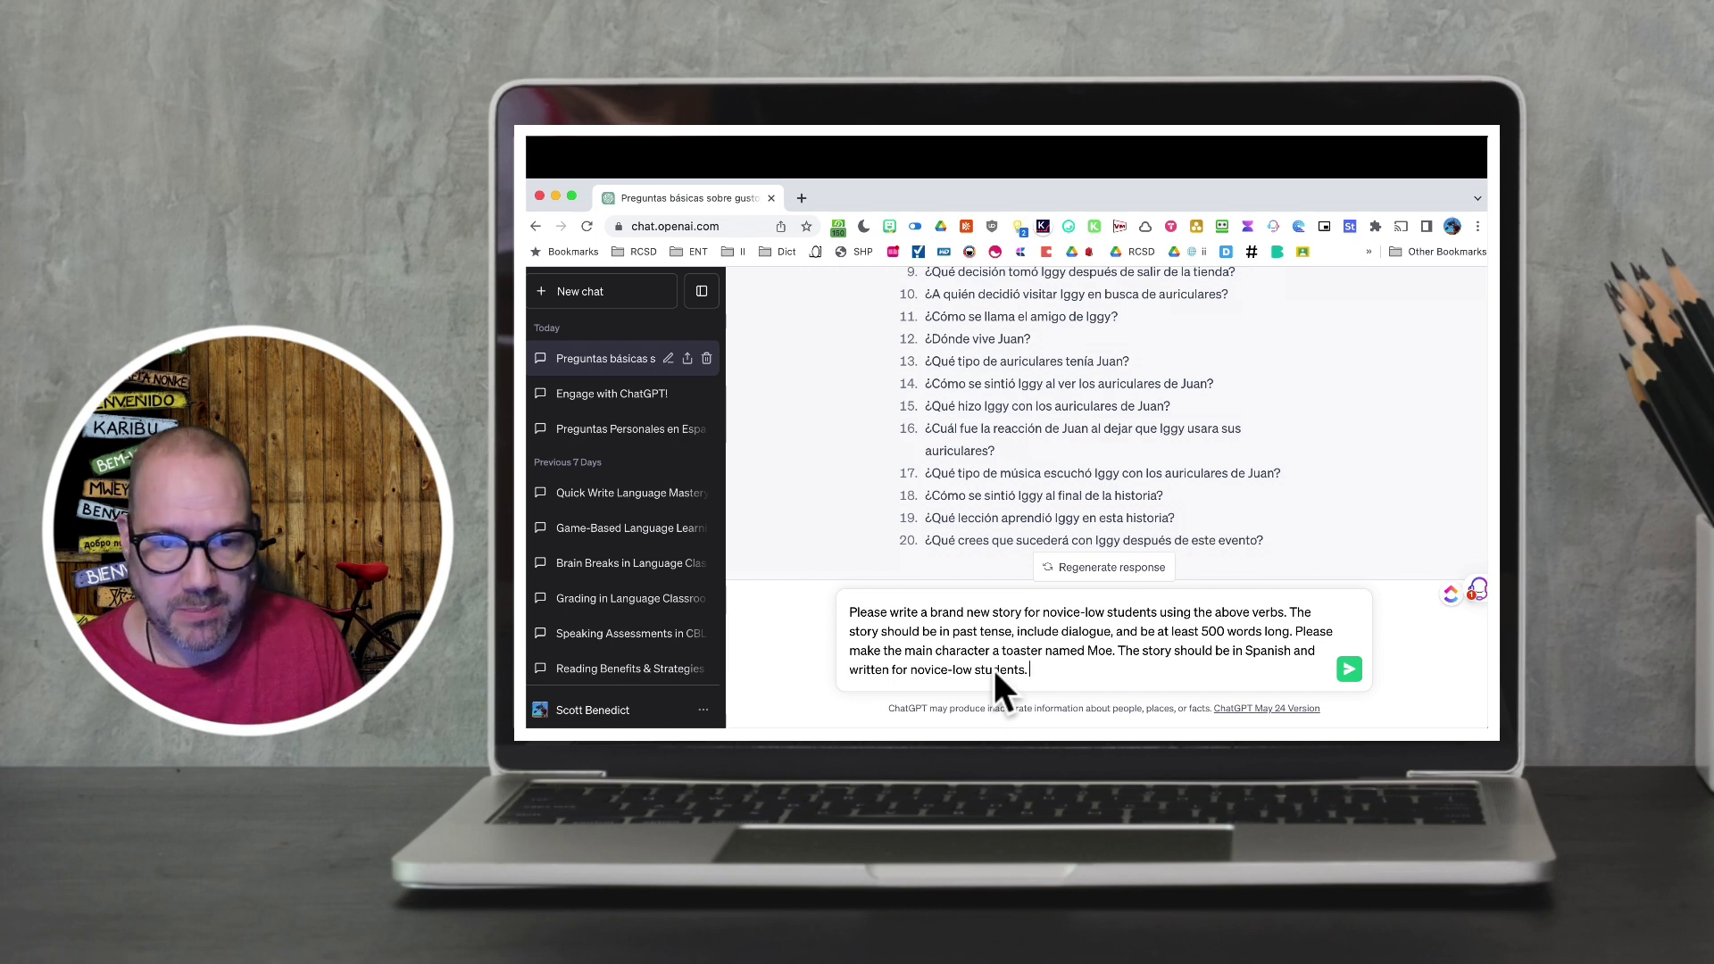
Step: Send the new story prompt and have ChatGPT continue generating the cut-off story
{"action": "key", "text": "Return"}
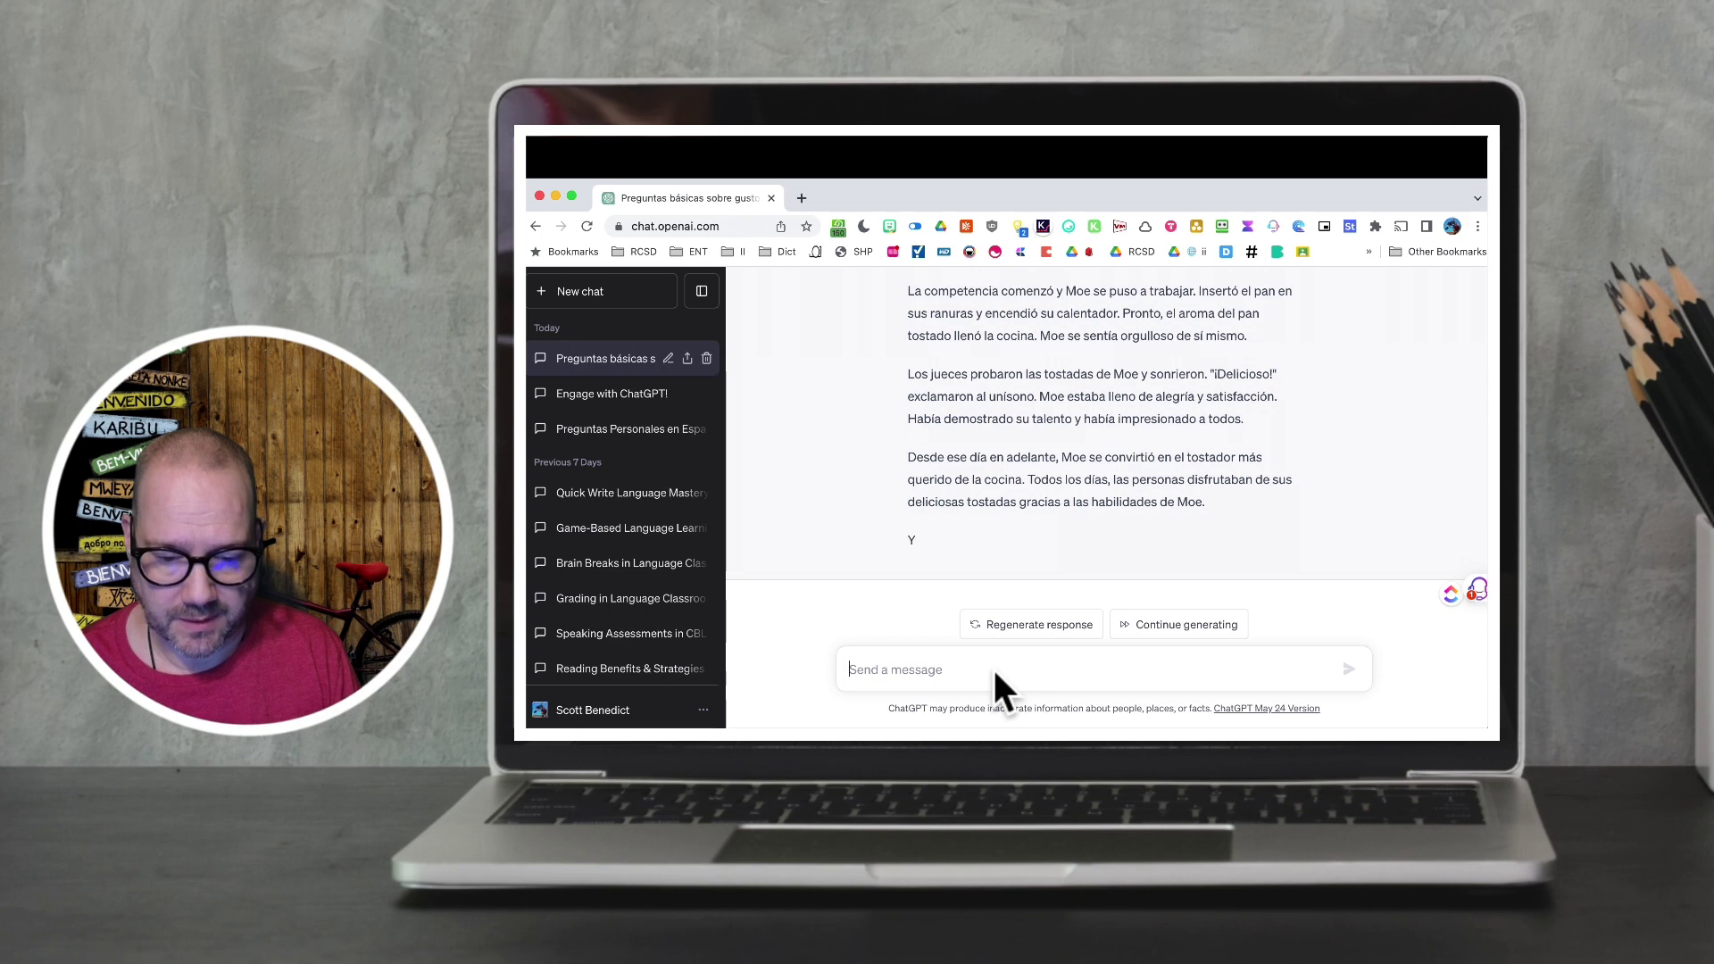
{"action": "left_click", "coordinate": [1179, 625]}
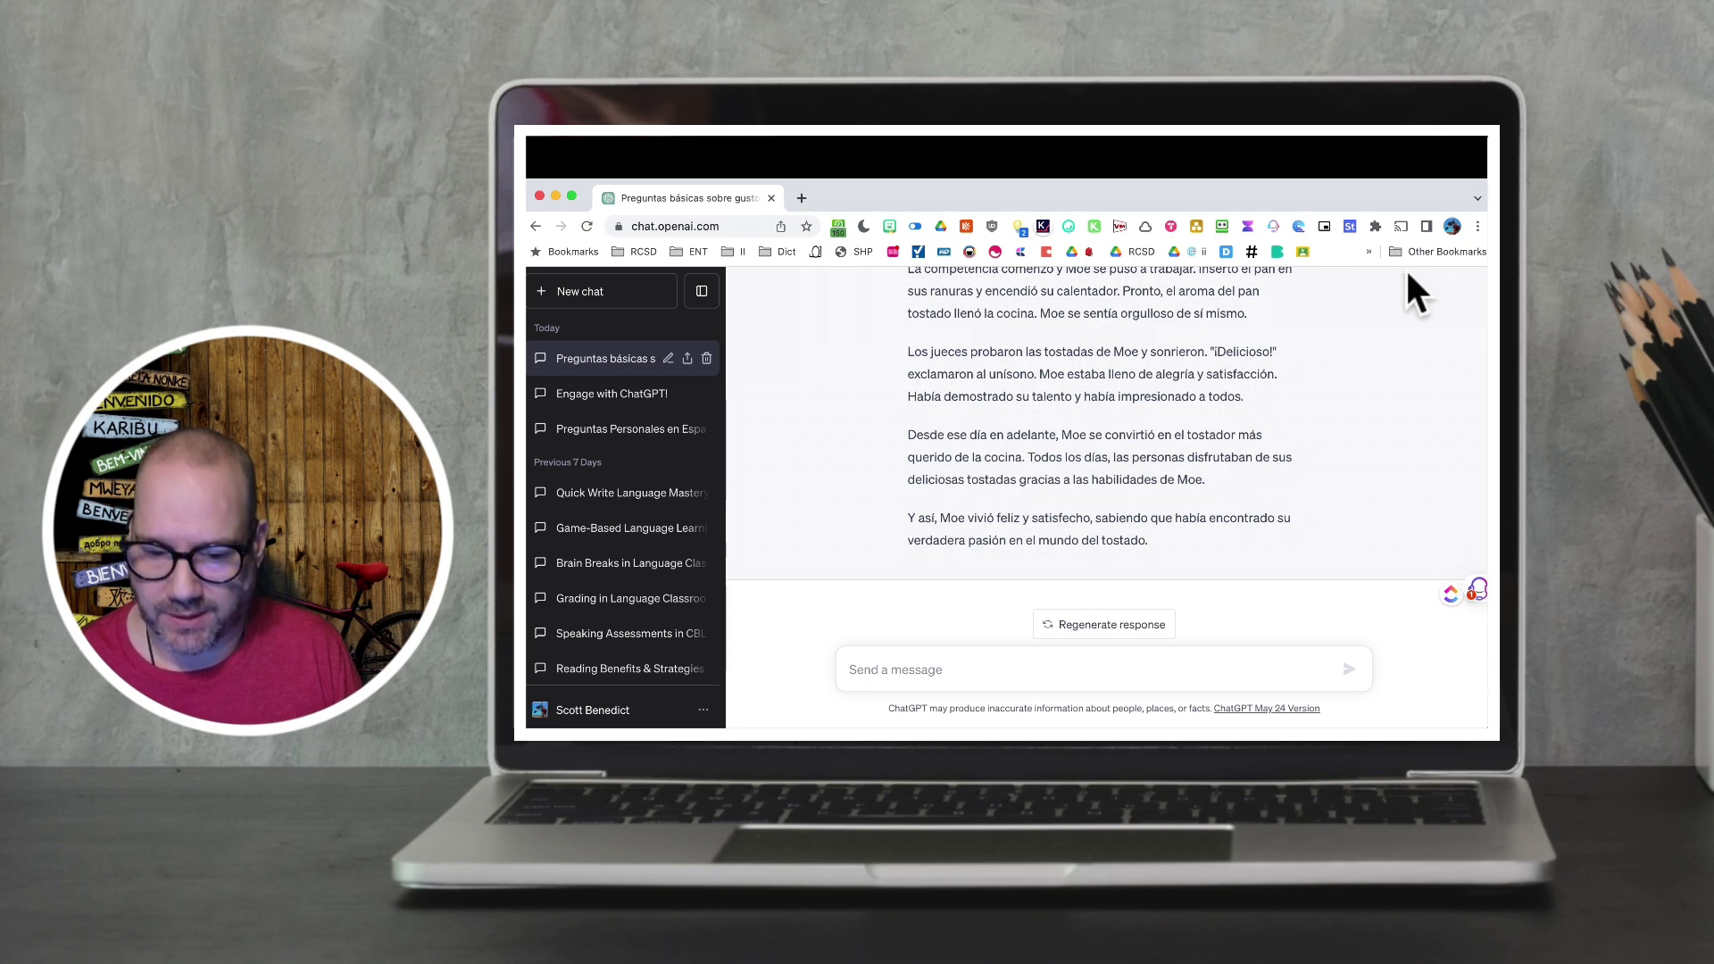
Step: Start a follow-up message asking ChatGPT to please rewrite the above story in 5 different versions
{"action": "left_click", "coordinate": [1050, 670]}
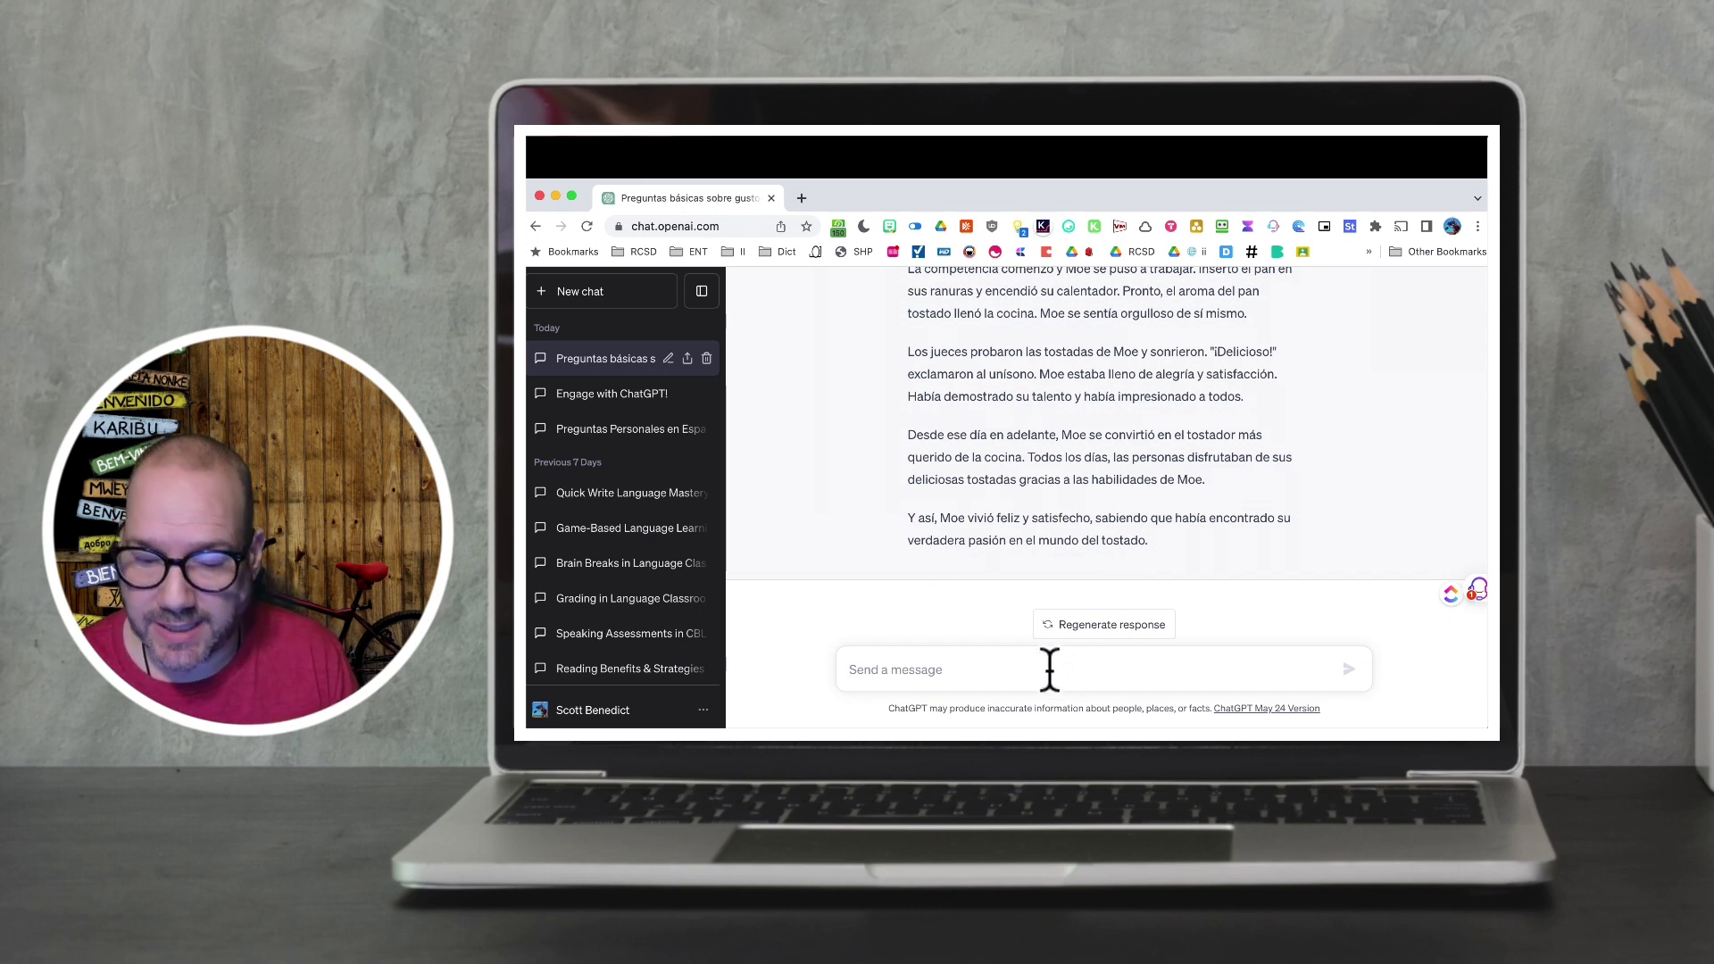
{"action": "type", "text": "Plea"}
{"action": "type", "text": "se rew"}
{"action": "key", "text": "BackSpace"}
{"action": "type", "text": "rewrite the abo"}
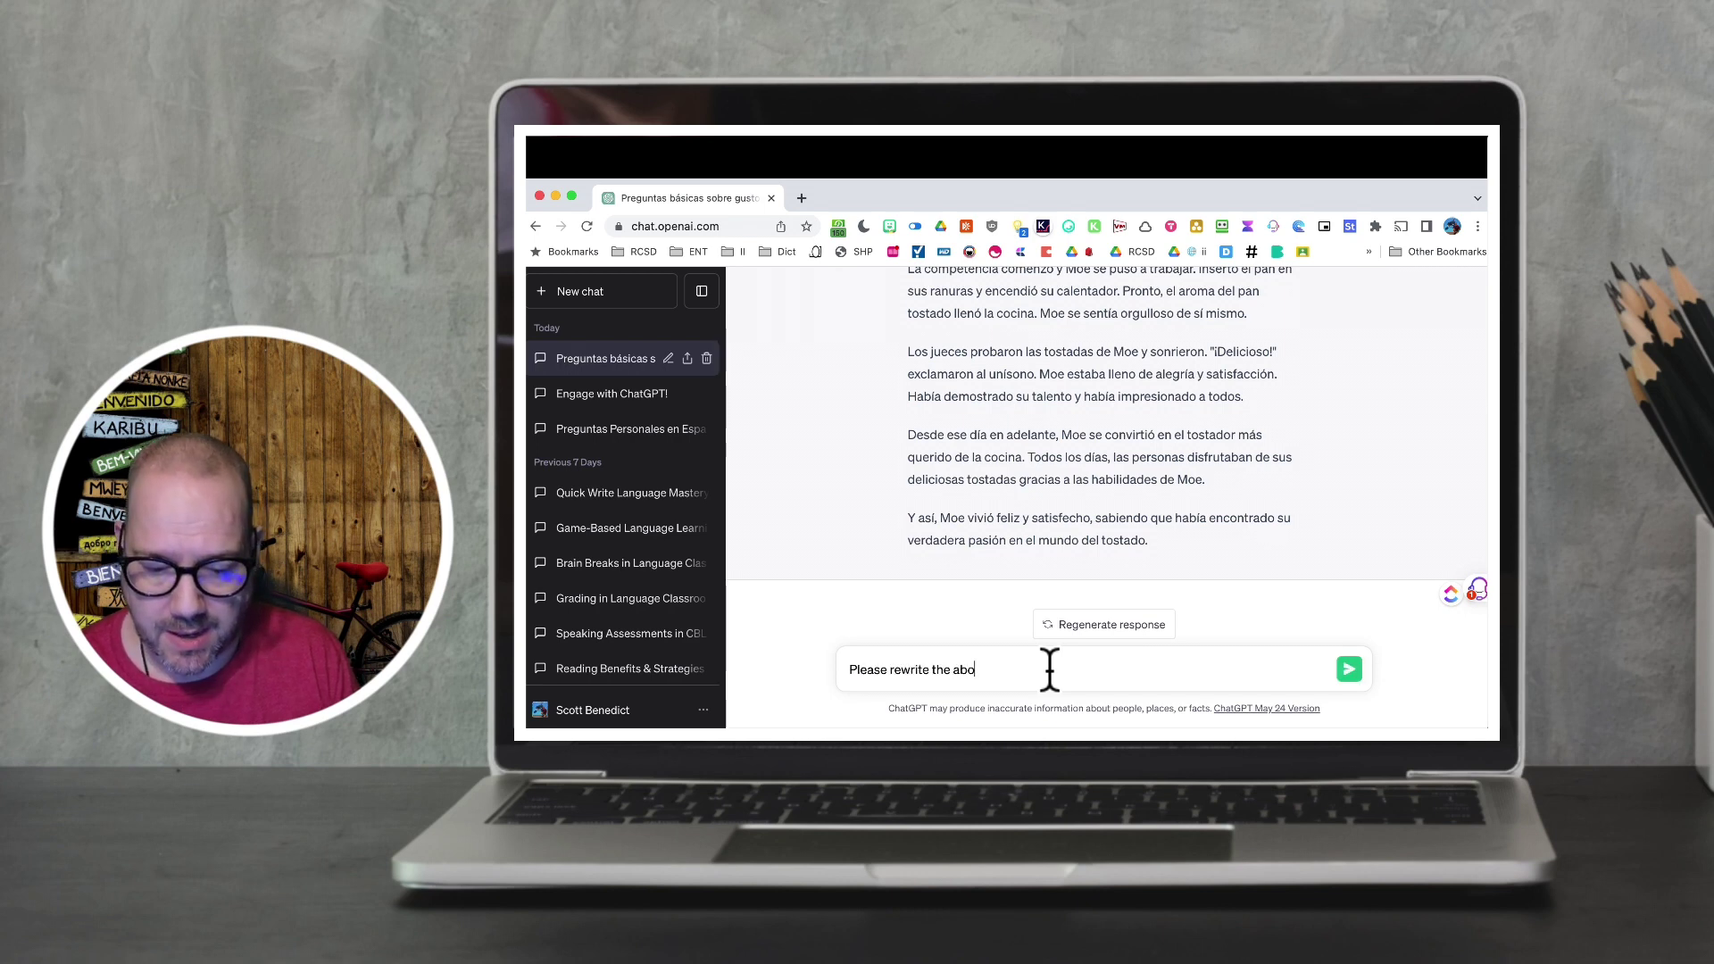
{"action": "type", "text": "ve story in 5 different versions. The first "}
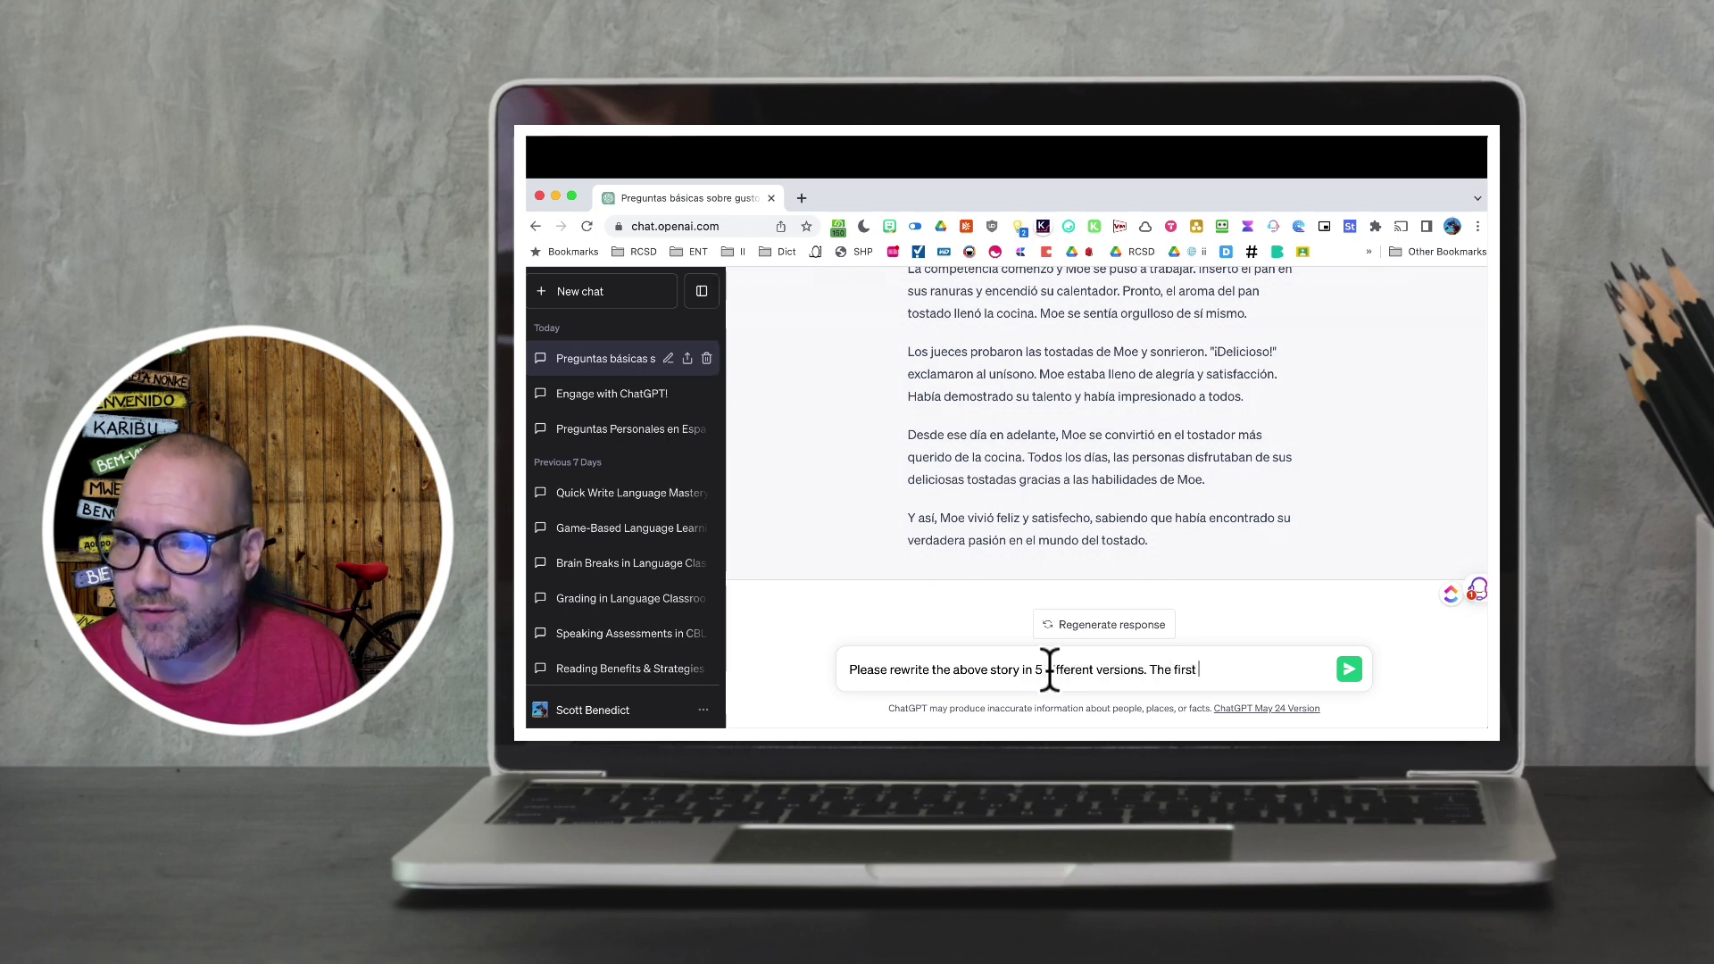
Step: Specify that the first version would be the most simplest version, with as few sentences as possible to tell the story
{"action": "type", "text": "version would be the most simplet"}
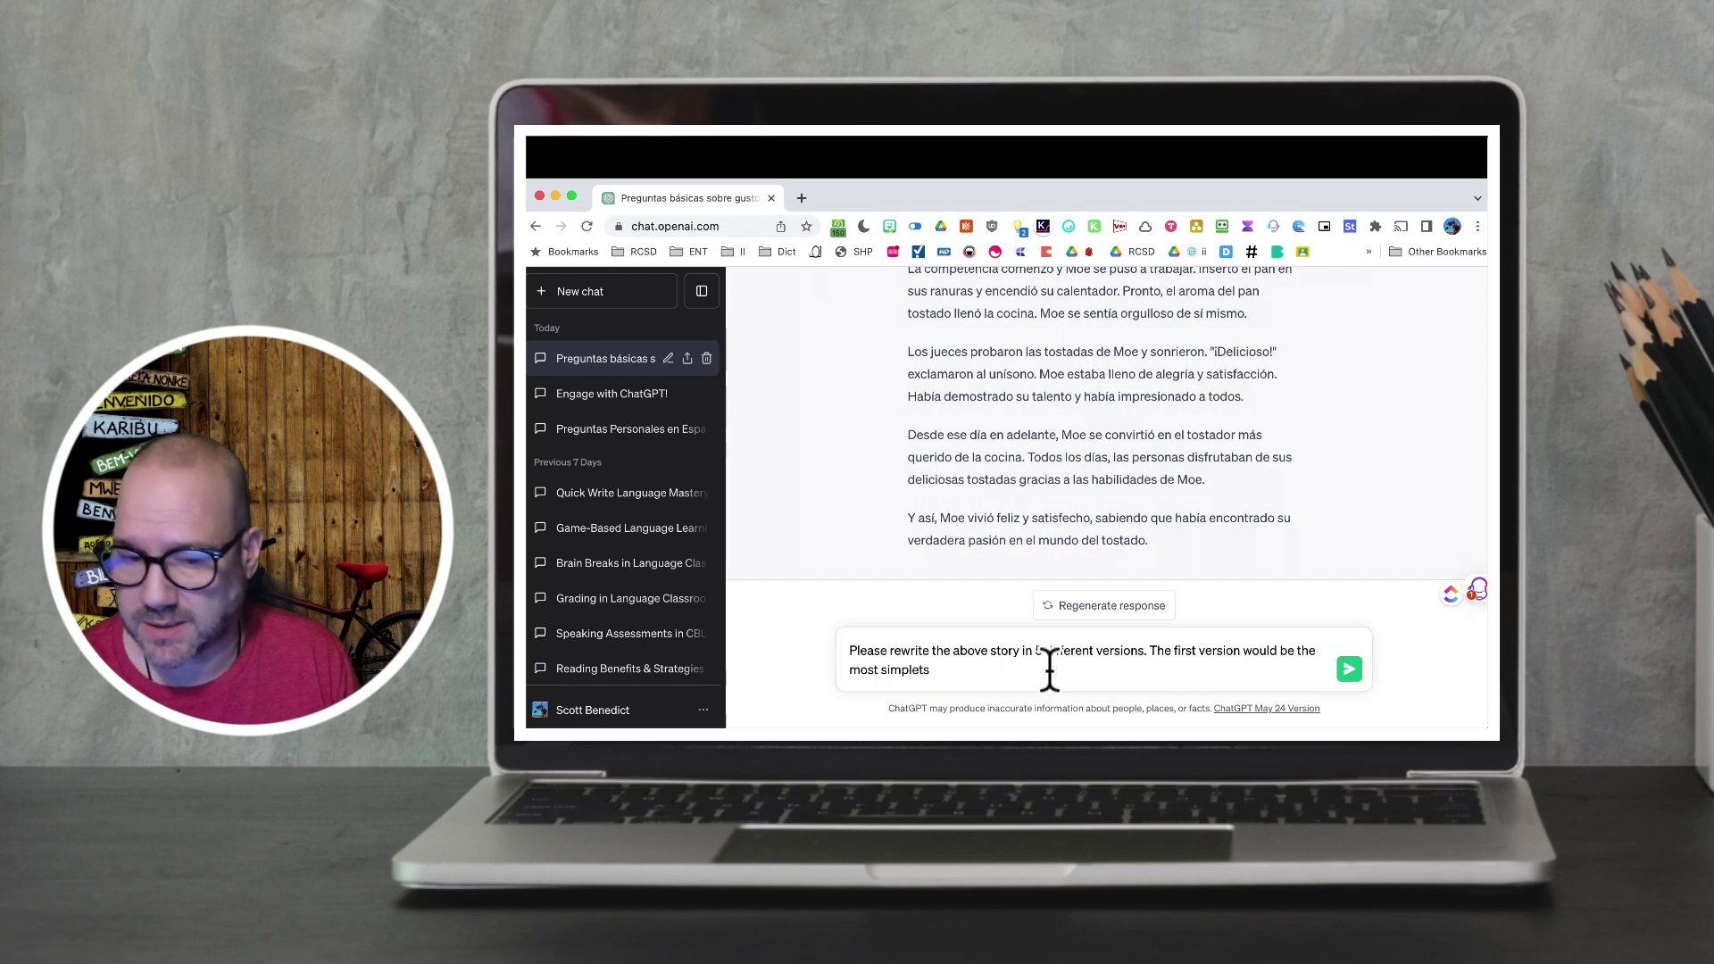
{"action": "type", "text": "s"}
{"action": "key", "text": "BackSpace"}
{"action": "key", "text": "BackSpace"}
{"action": "type", "text": "st "}
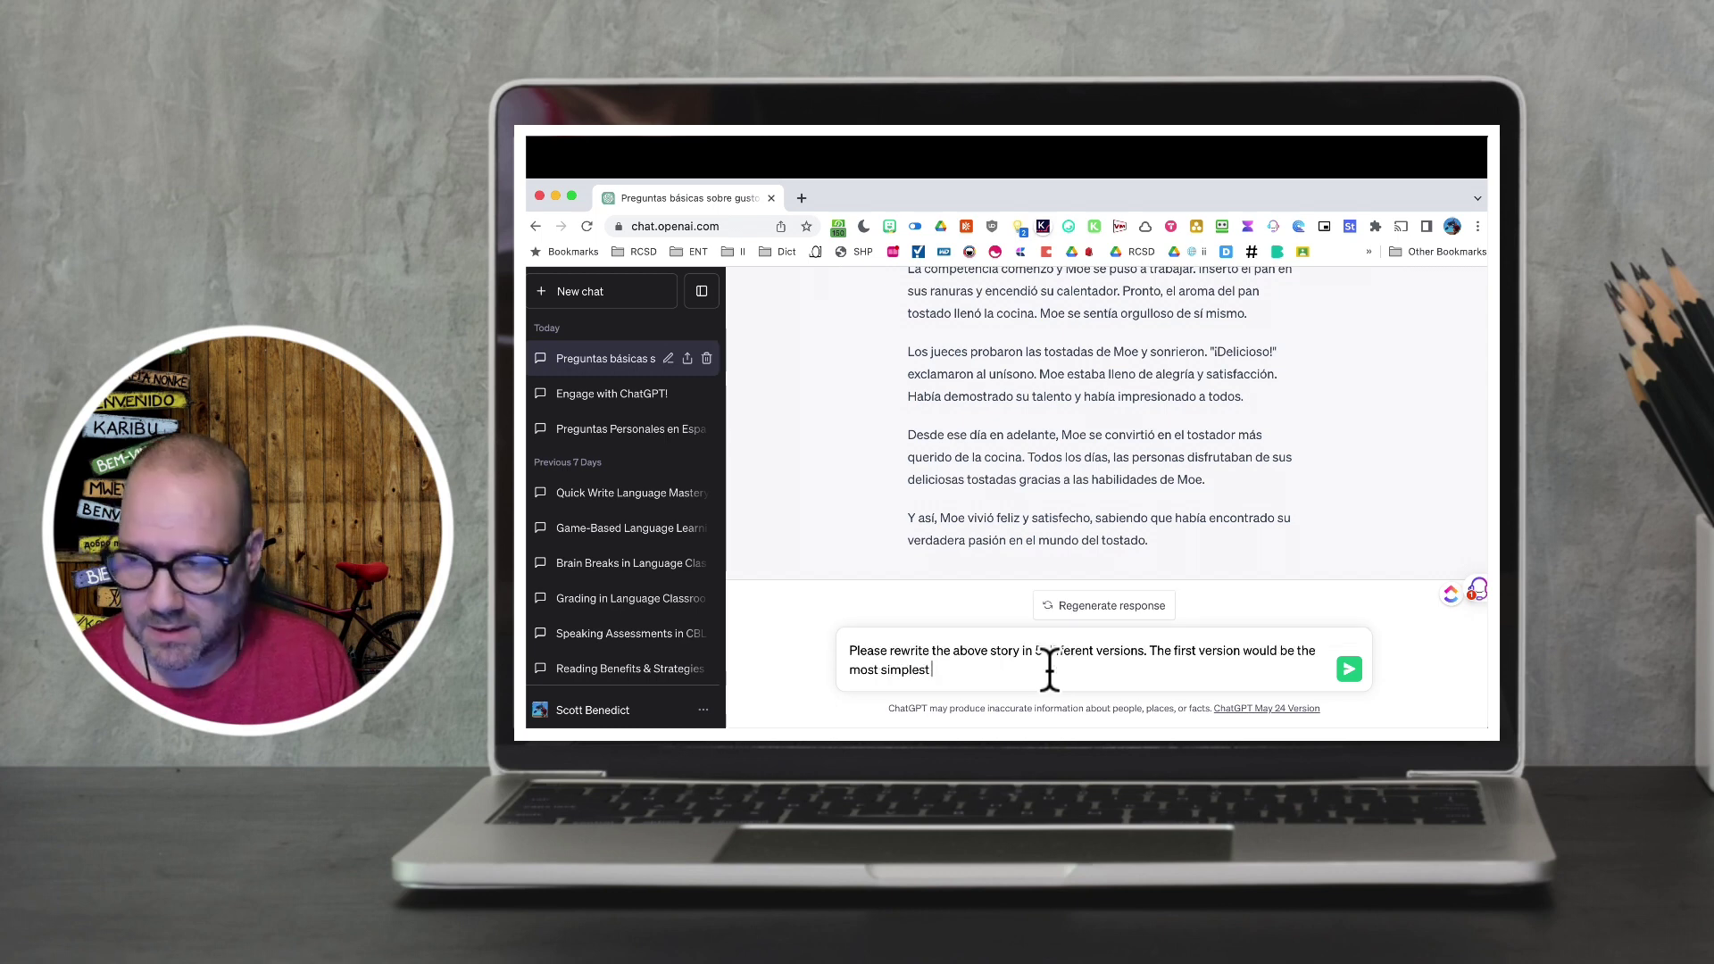
{"action": "type", "text": "version with as few sentences as possible to tell"}
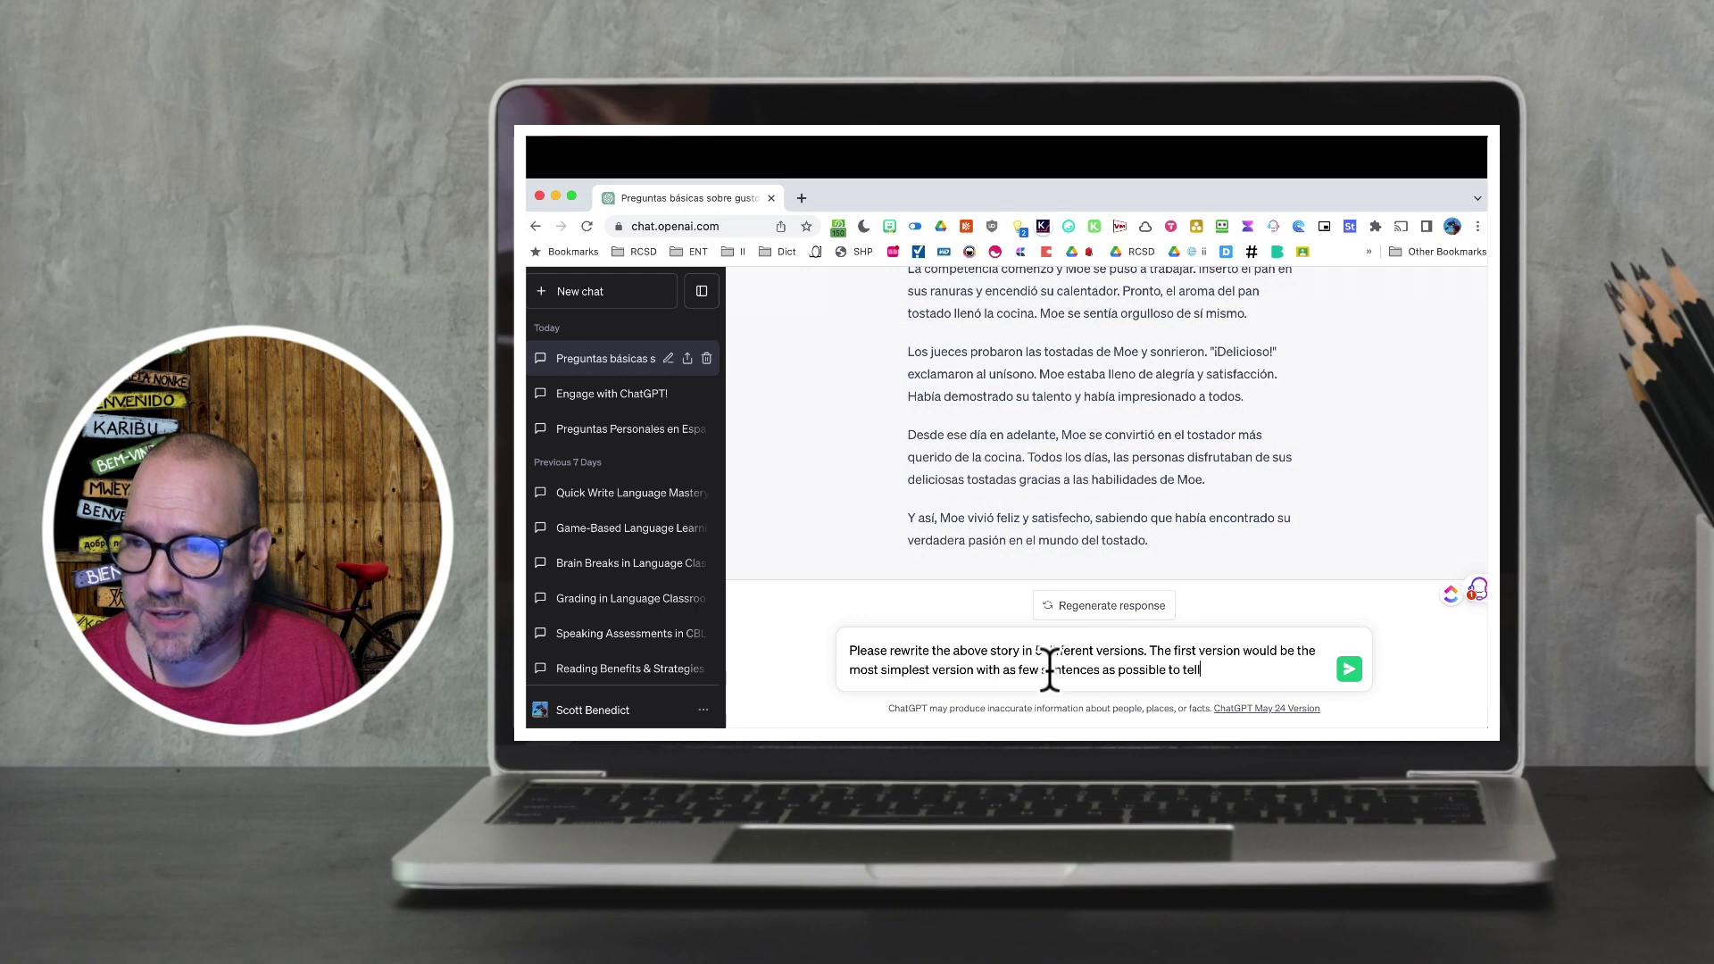
{"action": "type", "text": " the story. Each"}
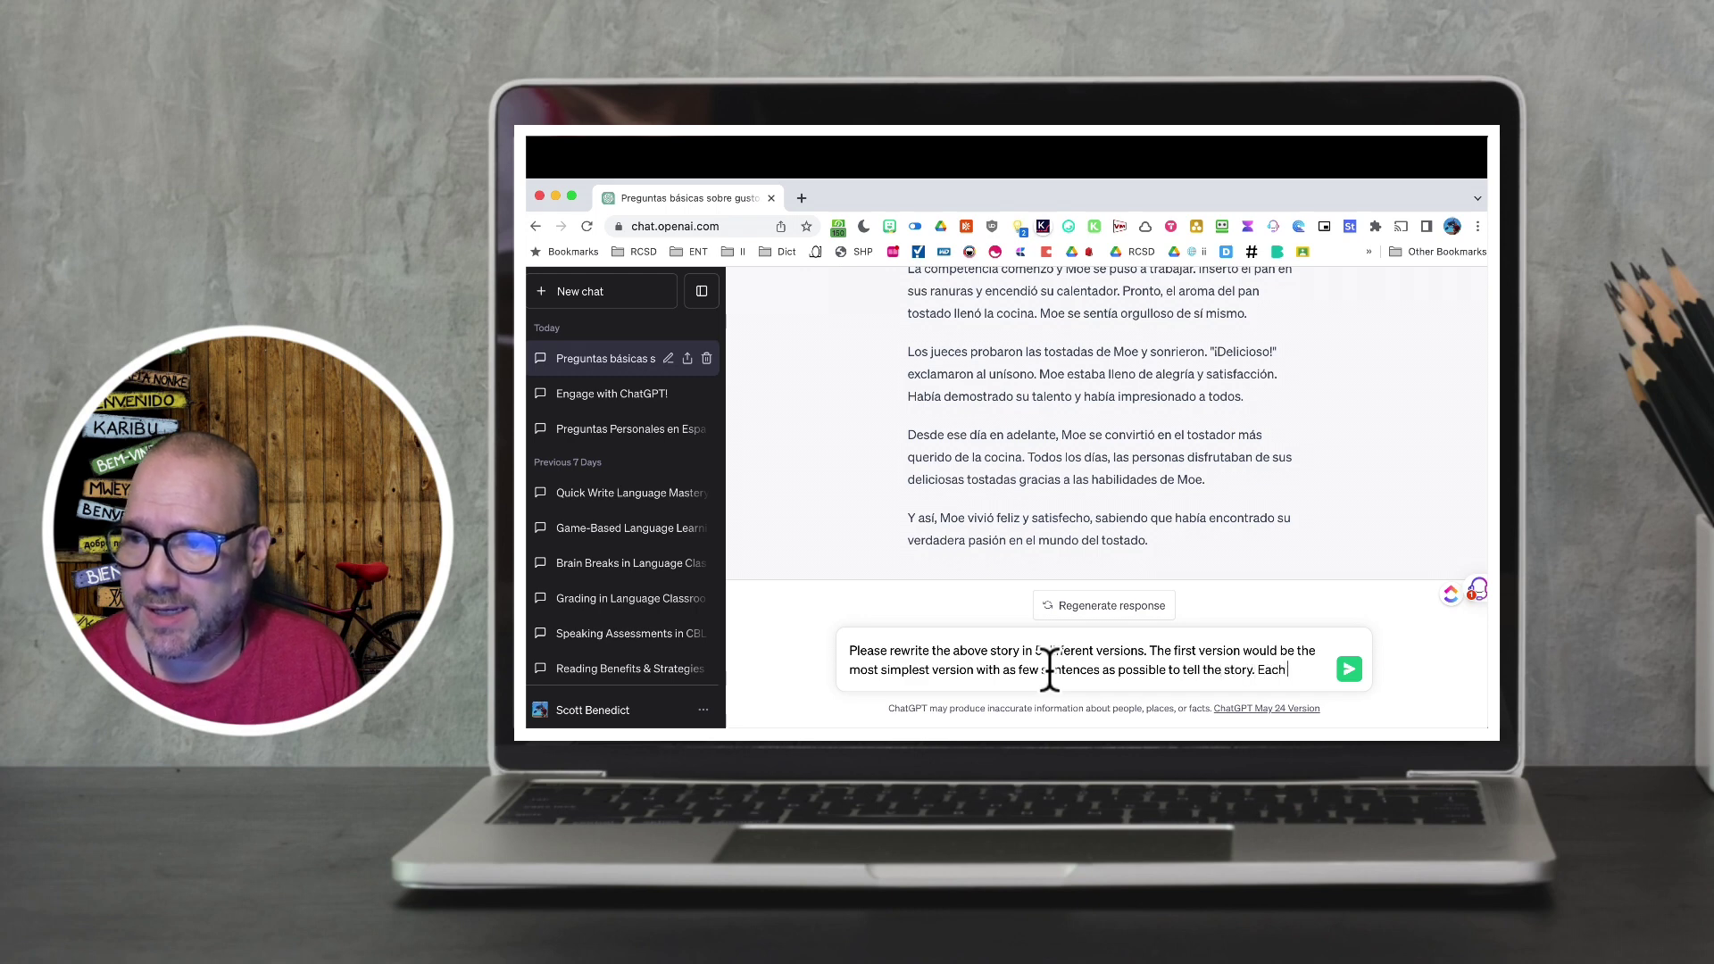
Step: Request that each subsequent version be a bit more complicated until the final version of the story, and have the cut-off reply continued
{"action": "type", "text": " subsequen"}
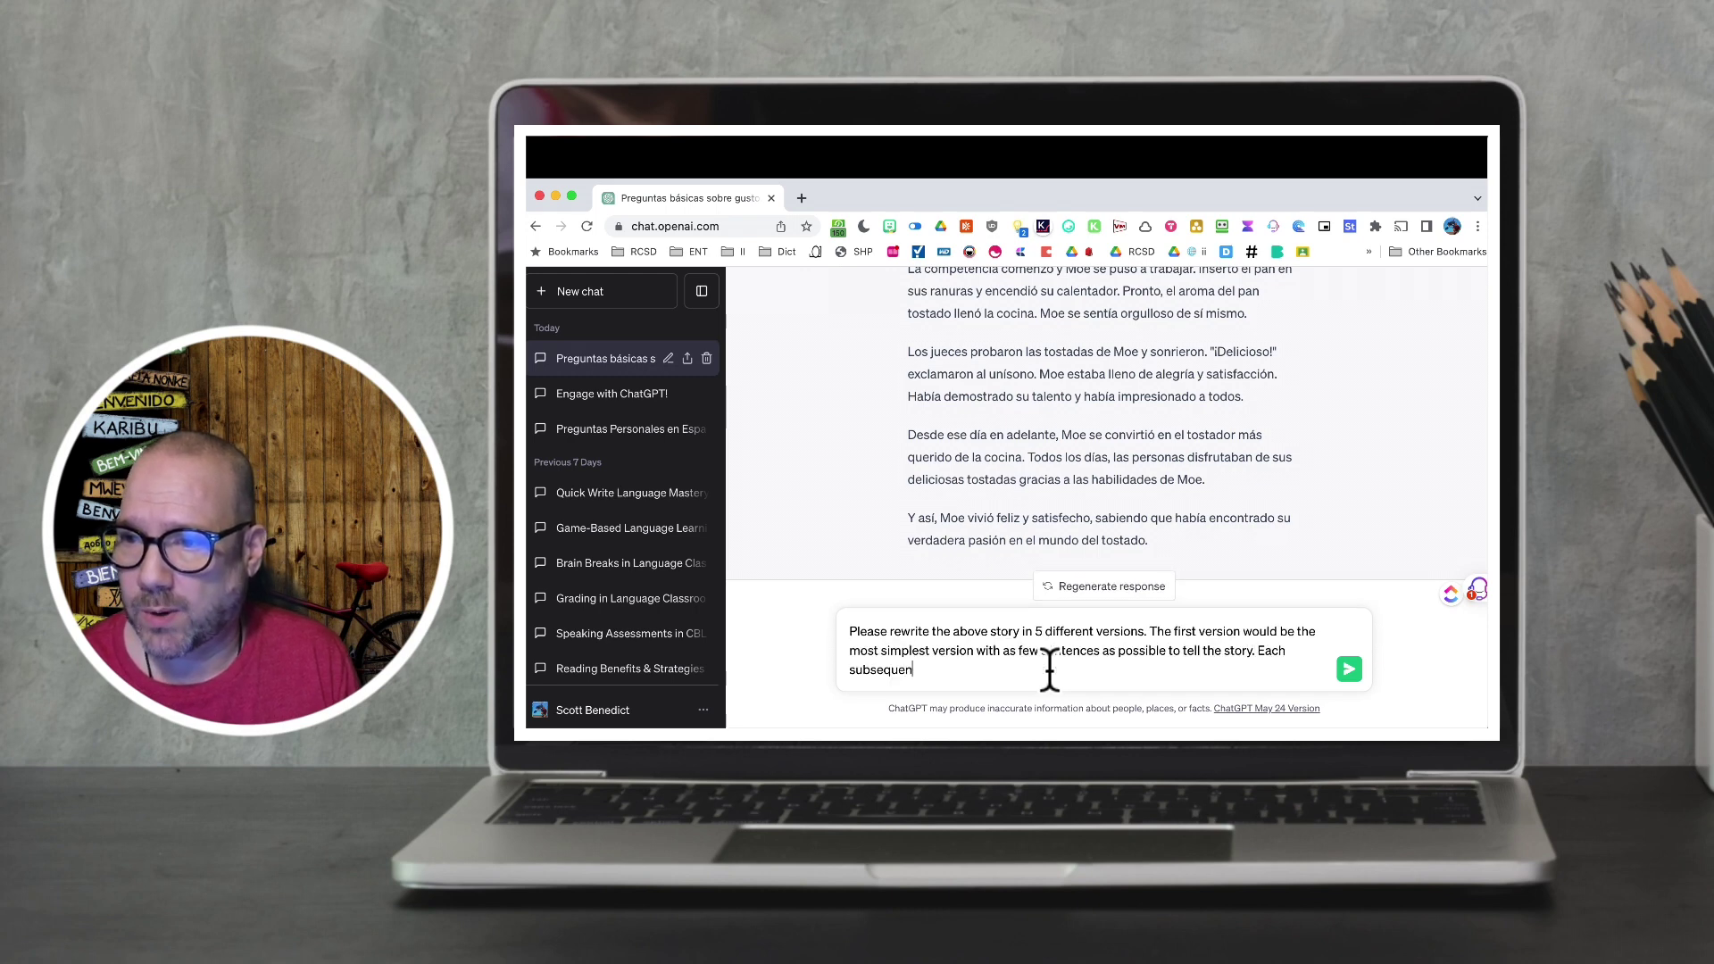
{"action": "type", "text": "t vers"}
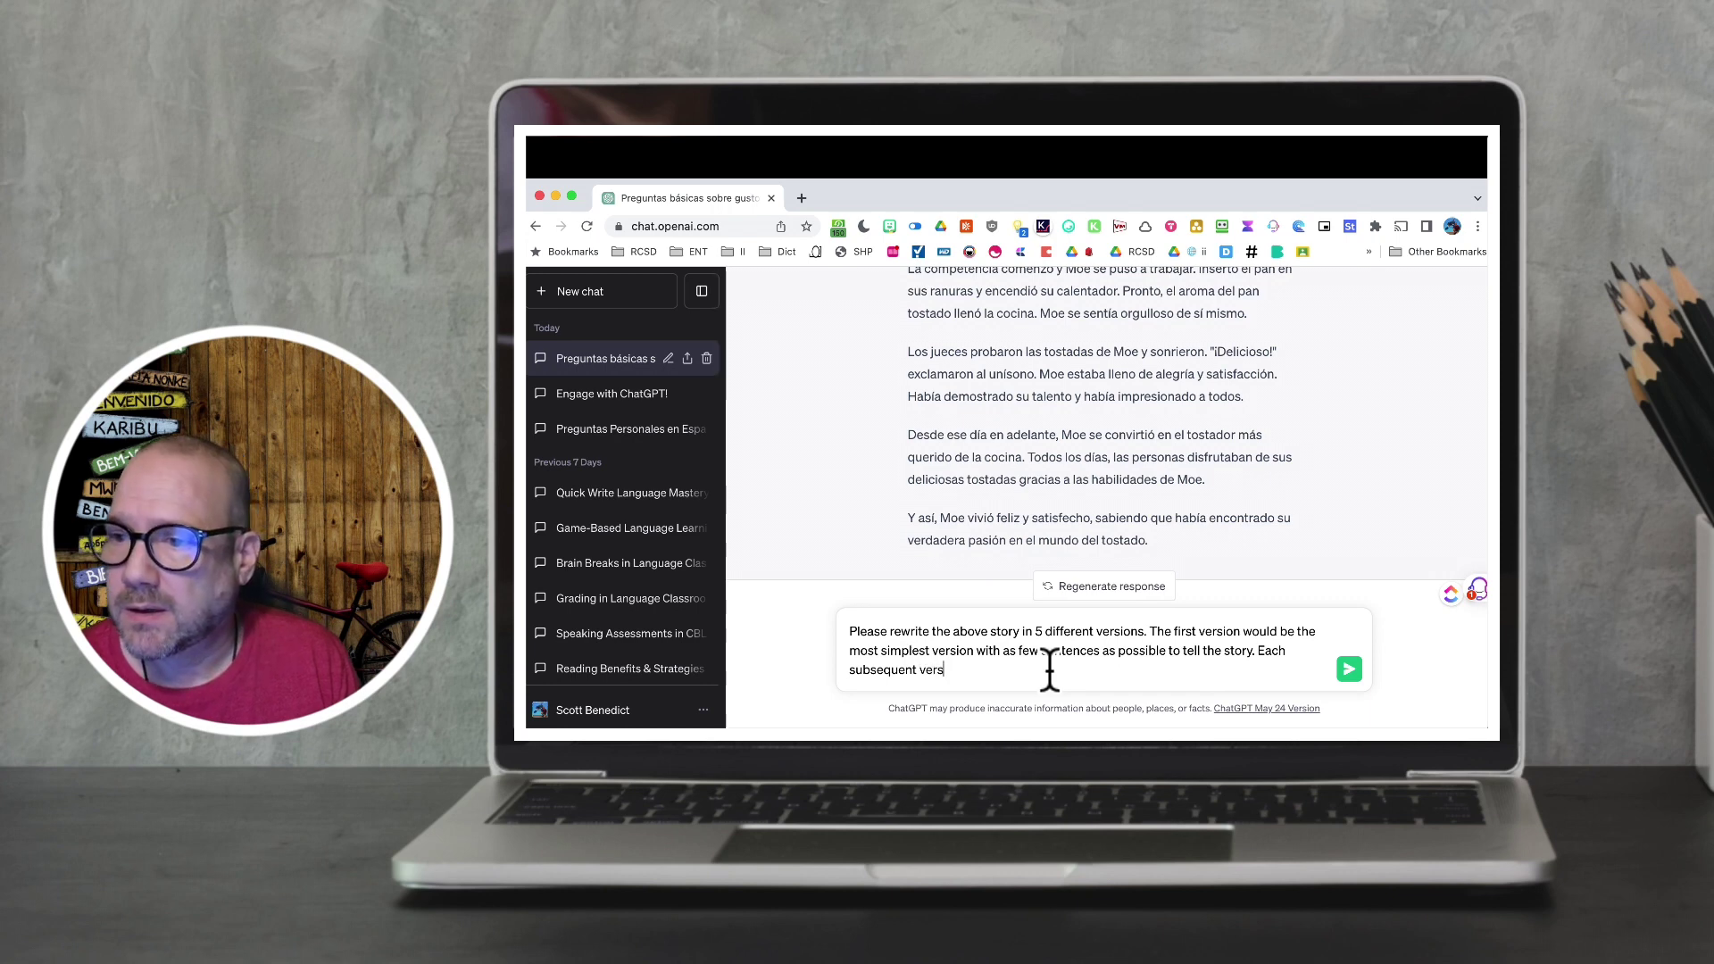
{"action": "type", "text": "ion should be a"}
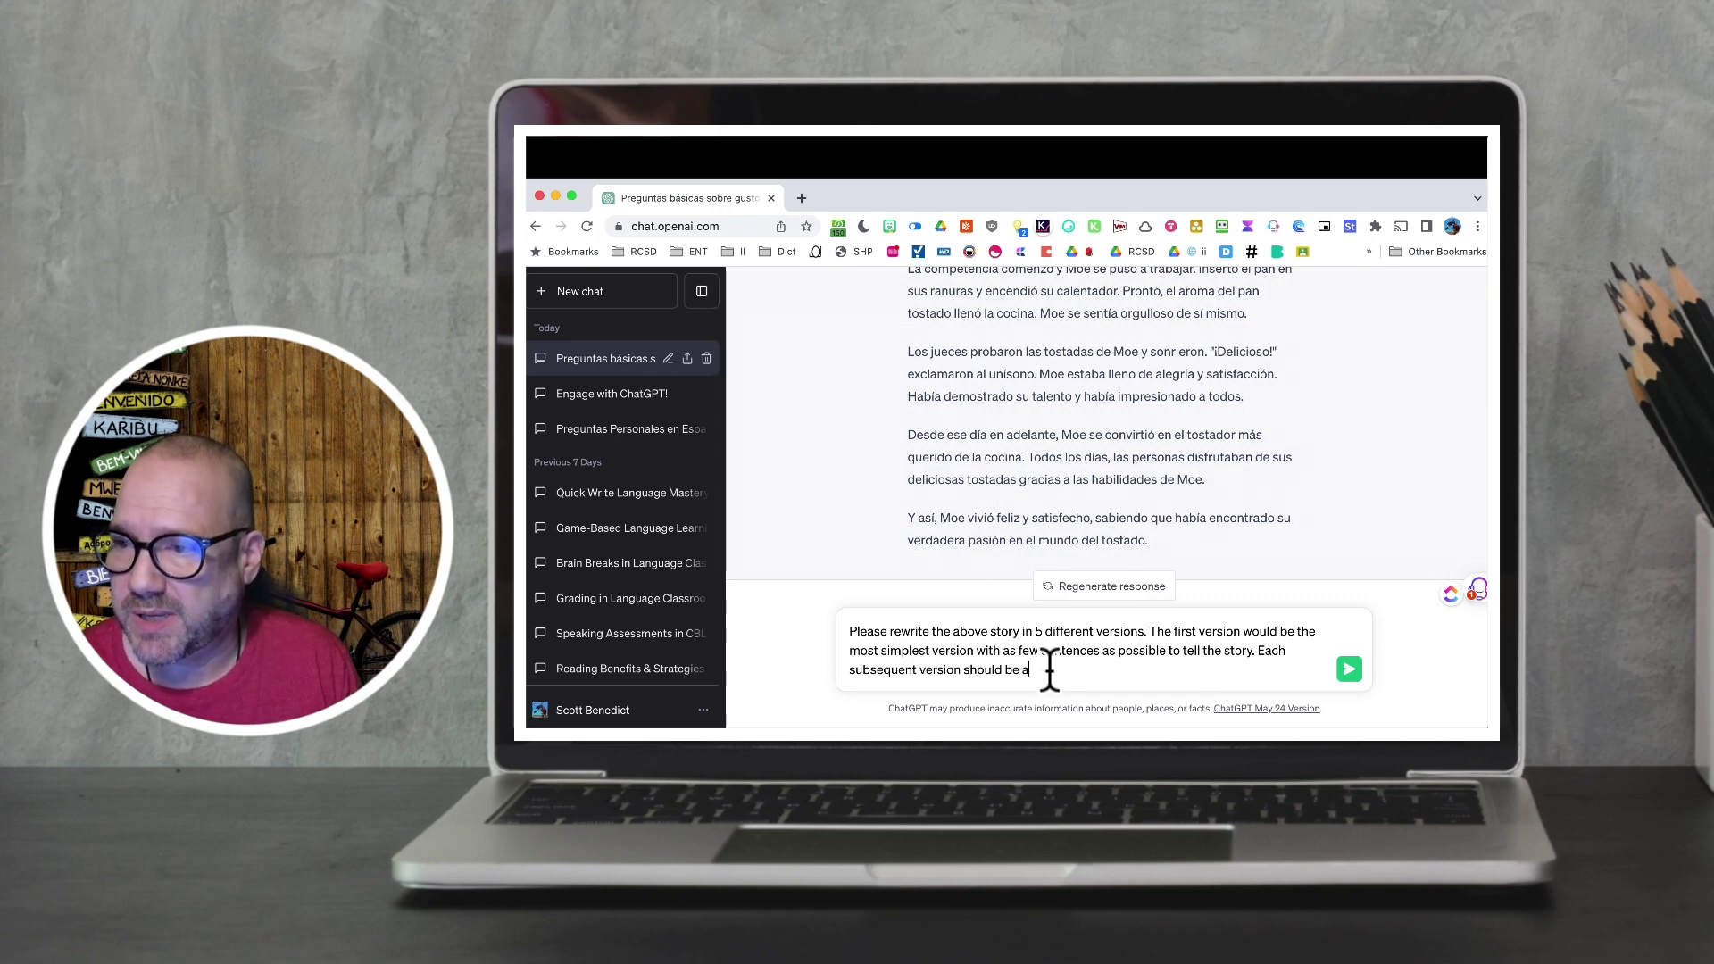
{"action": "type", "text": " bit more complicate"}
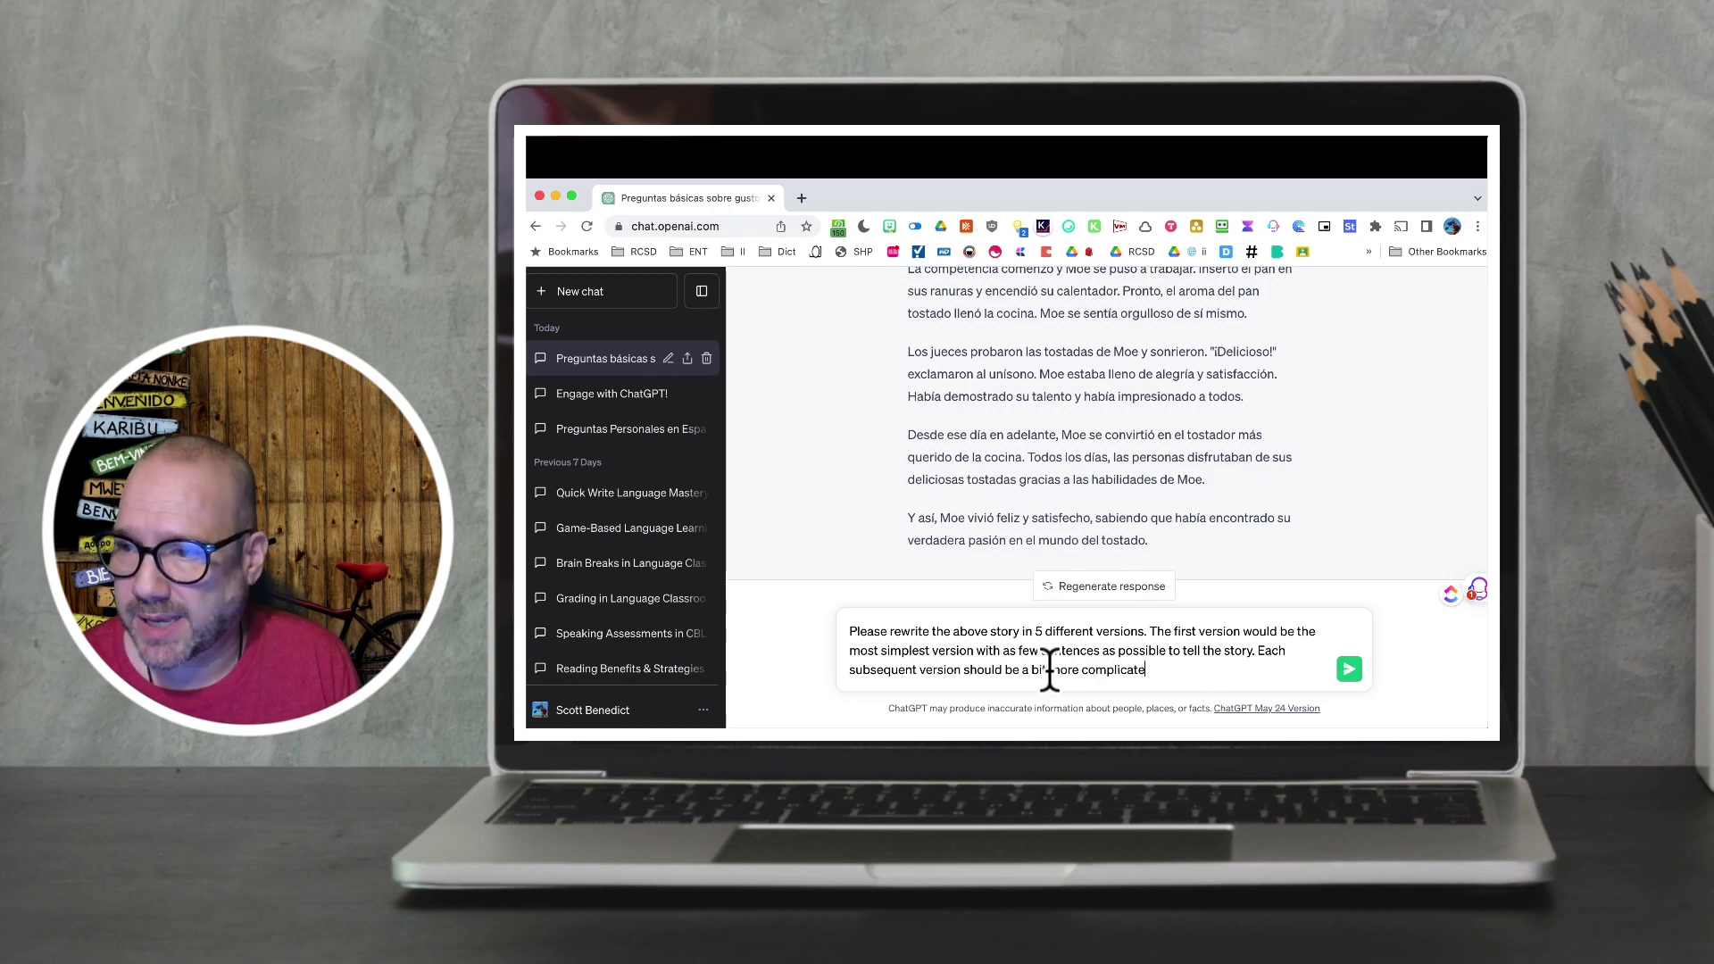
{"action": "type", "text": "d until you re"}
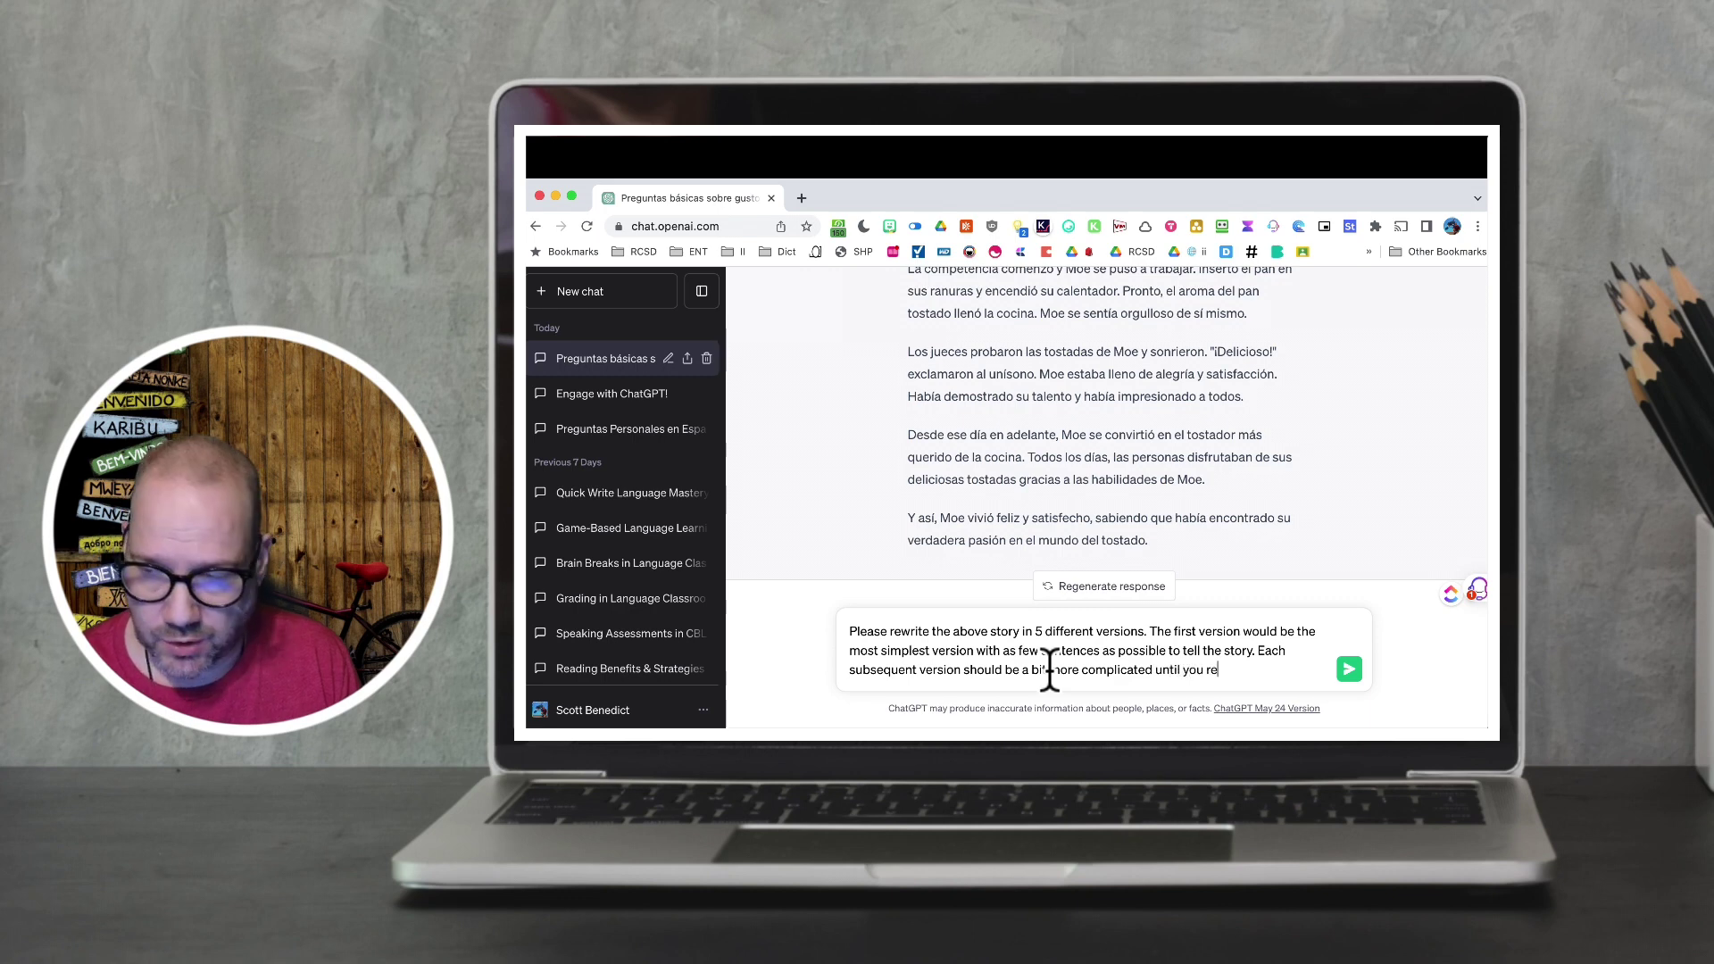
{"action": "type", "text": "ach the final ver"}
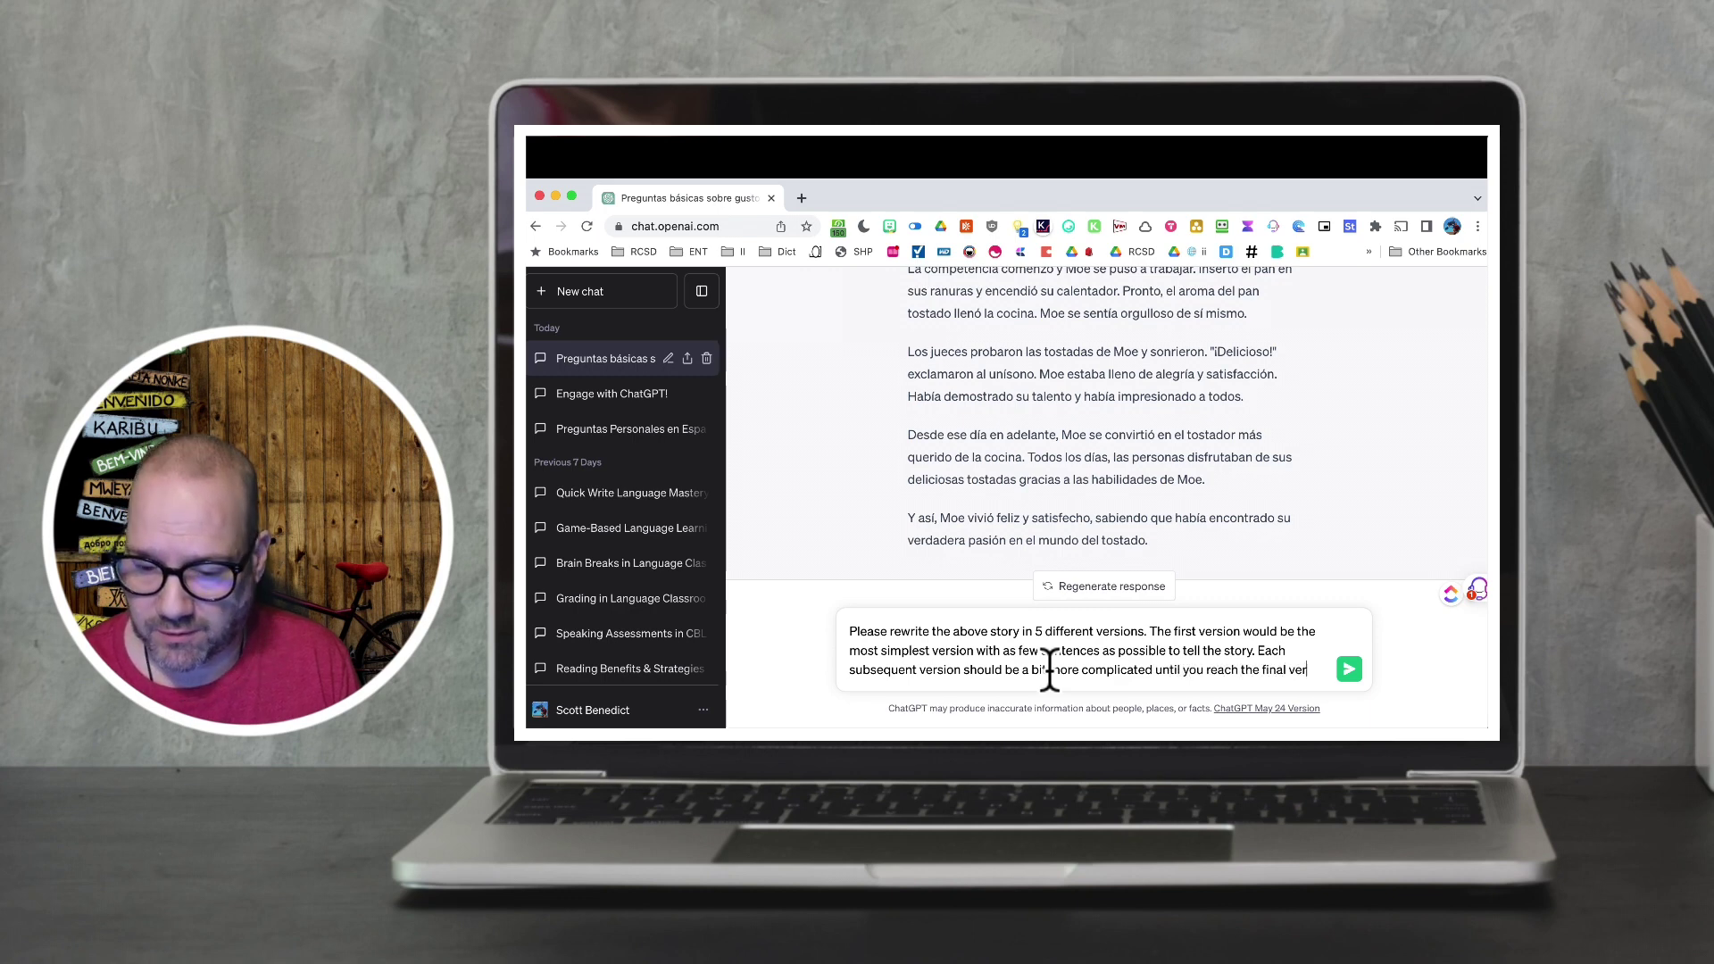
{"action": "type", "text": "sion of the story."}
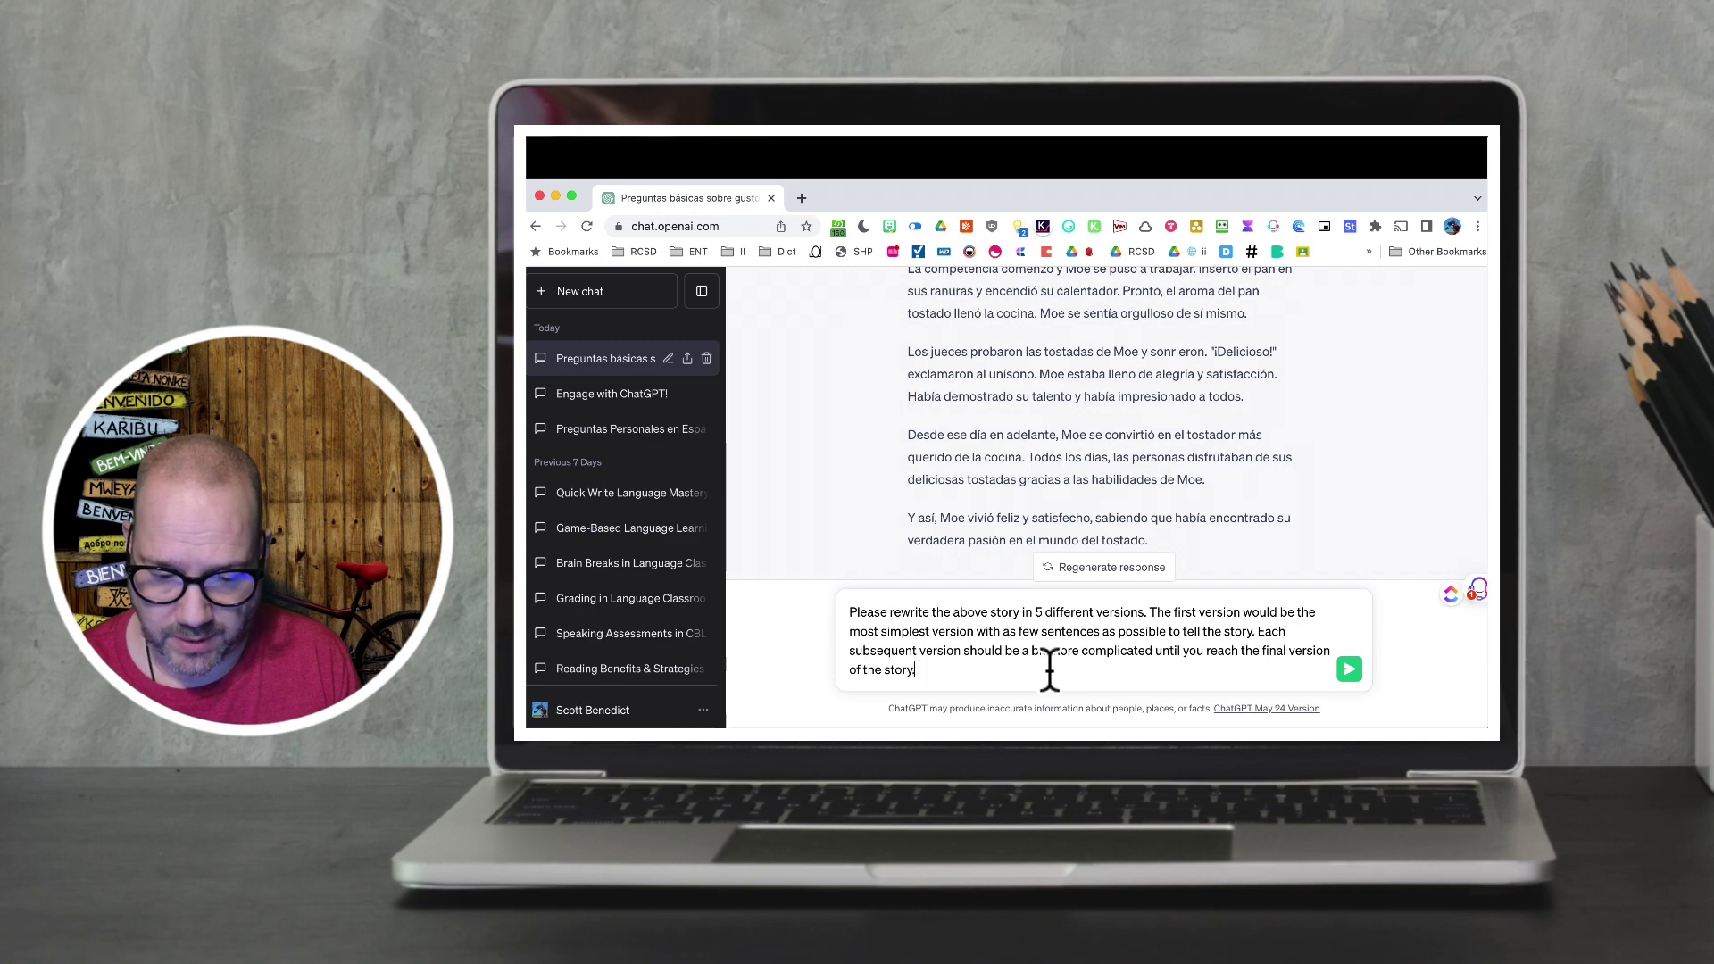
{"action": "key", "text": "Return"}
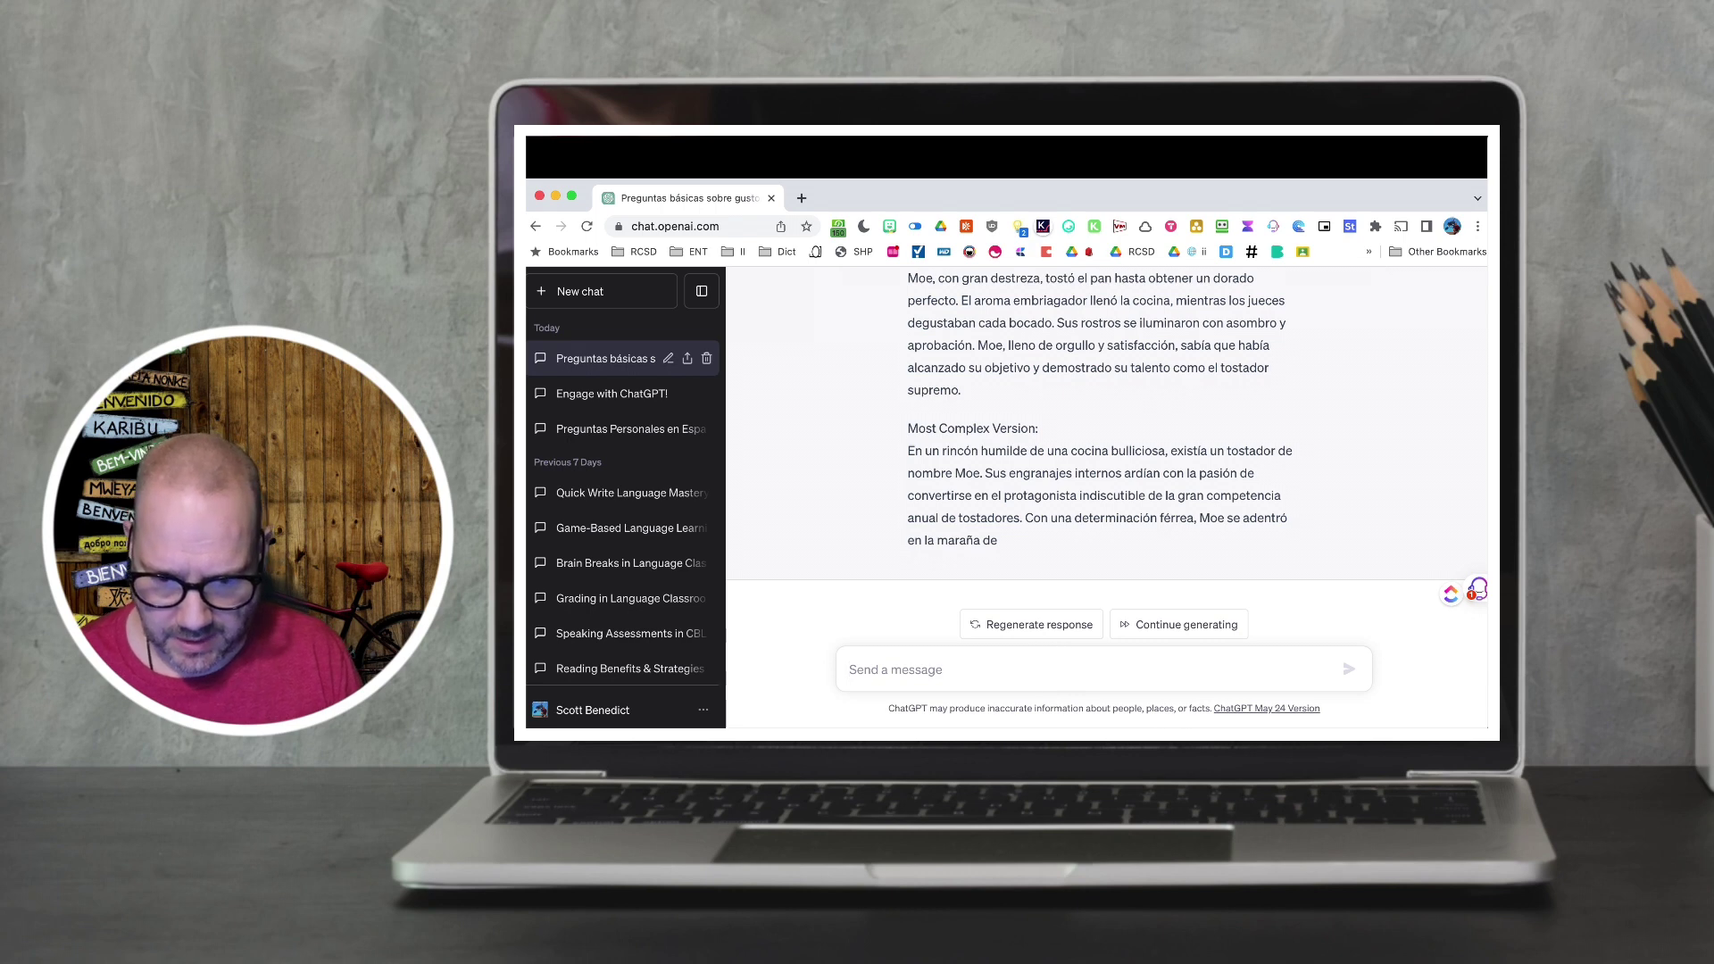
{"action": "left_click", "coordinate": [1179, 632]}
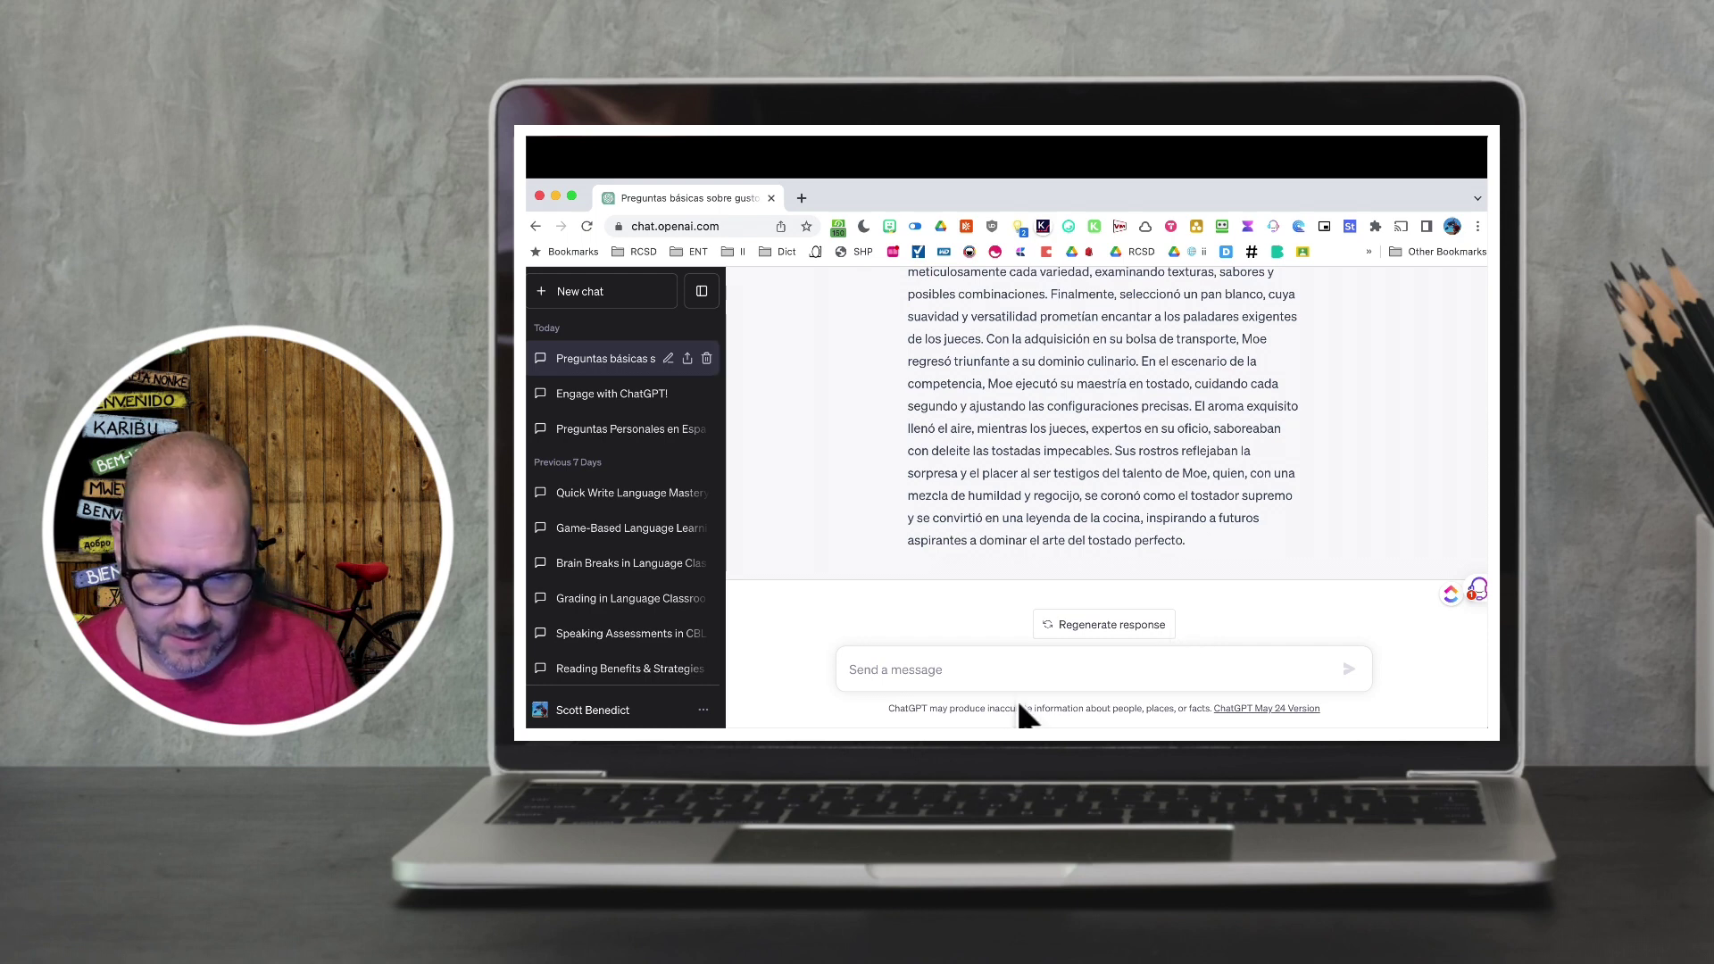
Step: Start a message asking for a new story using the above verbs for a true beginner in simple Spanish
{"action": "left_click", "coordinate": [993, 668]}
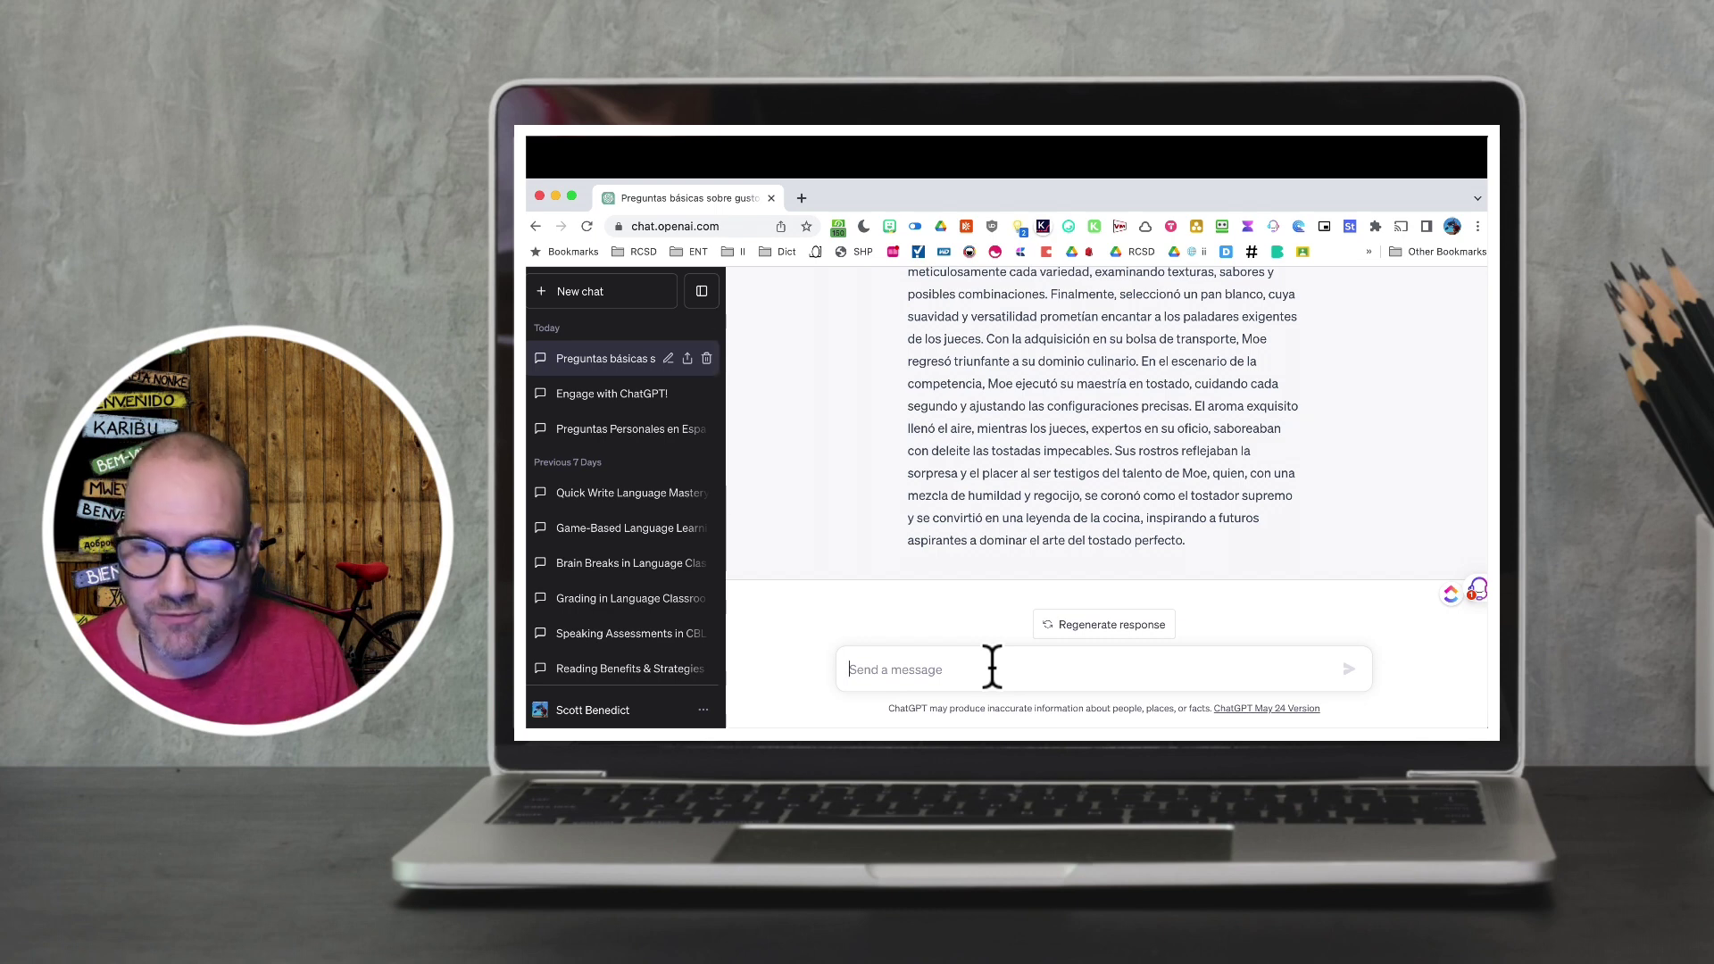
{"action": "left_click", "coordinate": [992, 667]}
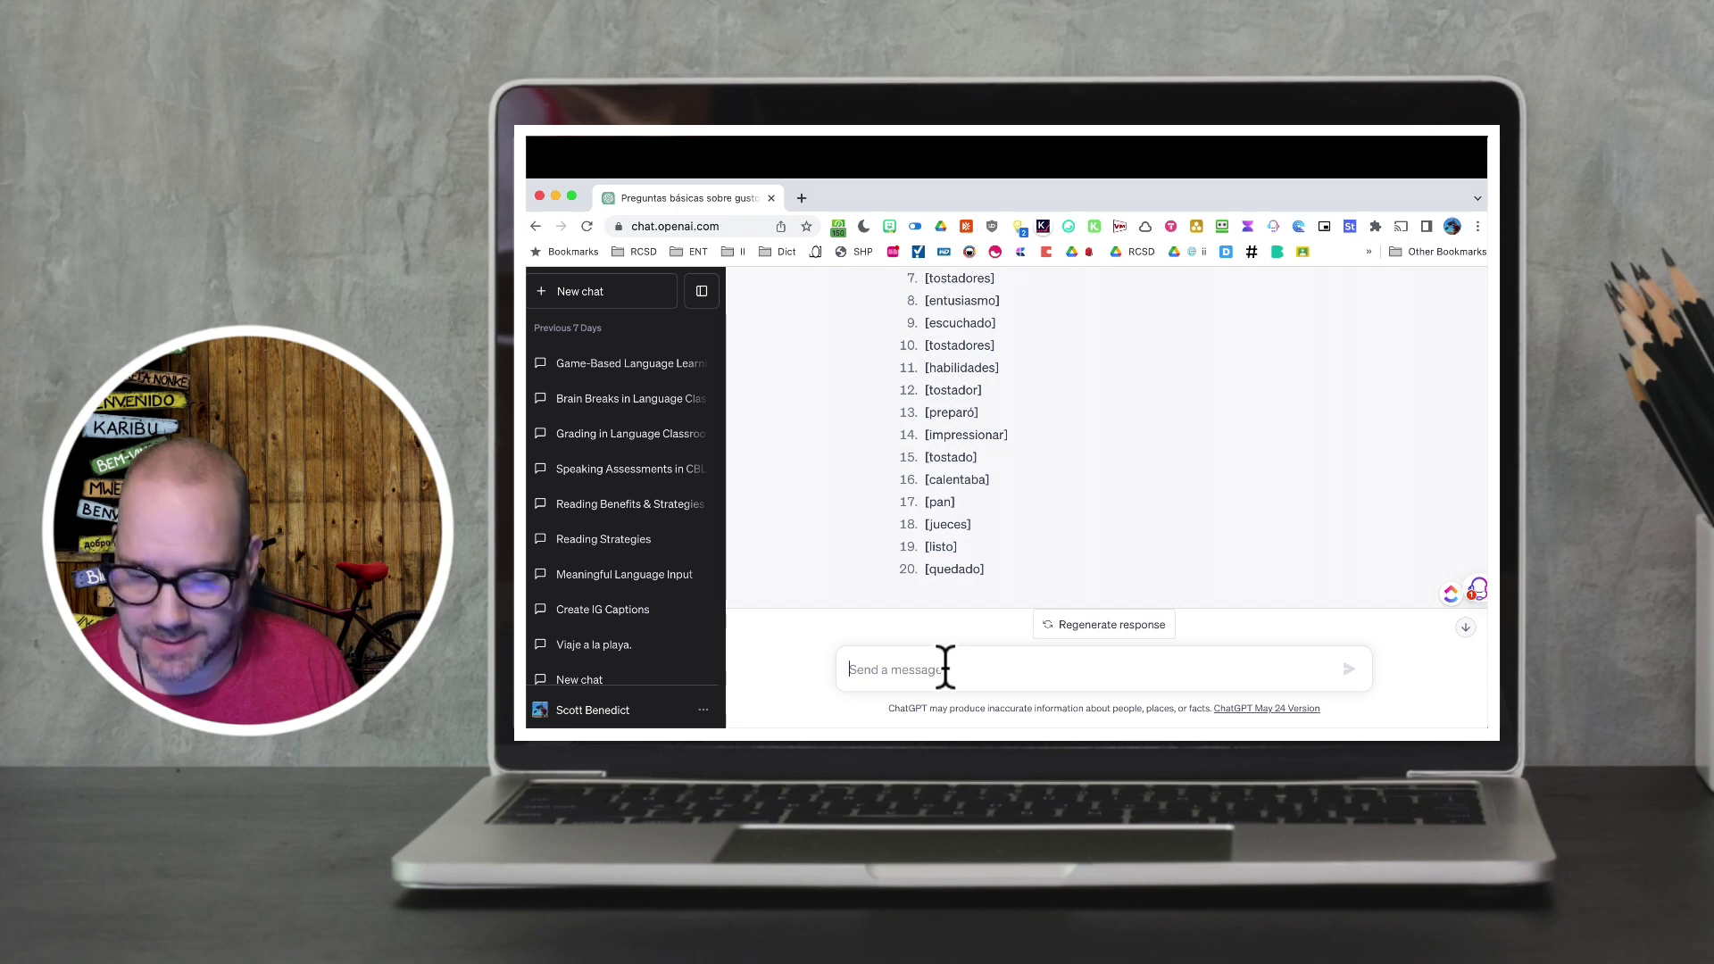
{"action": "type", "text": "Plea"}
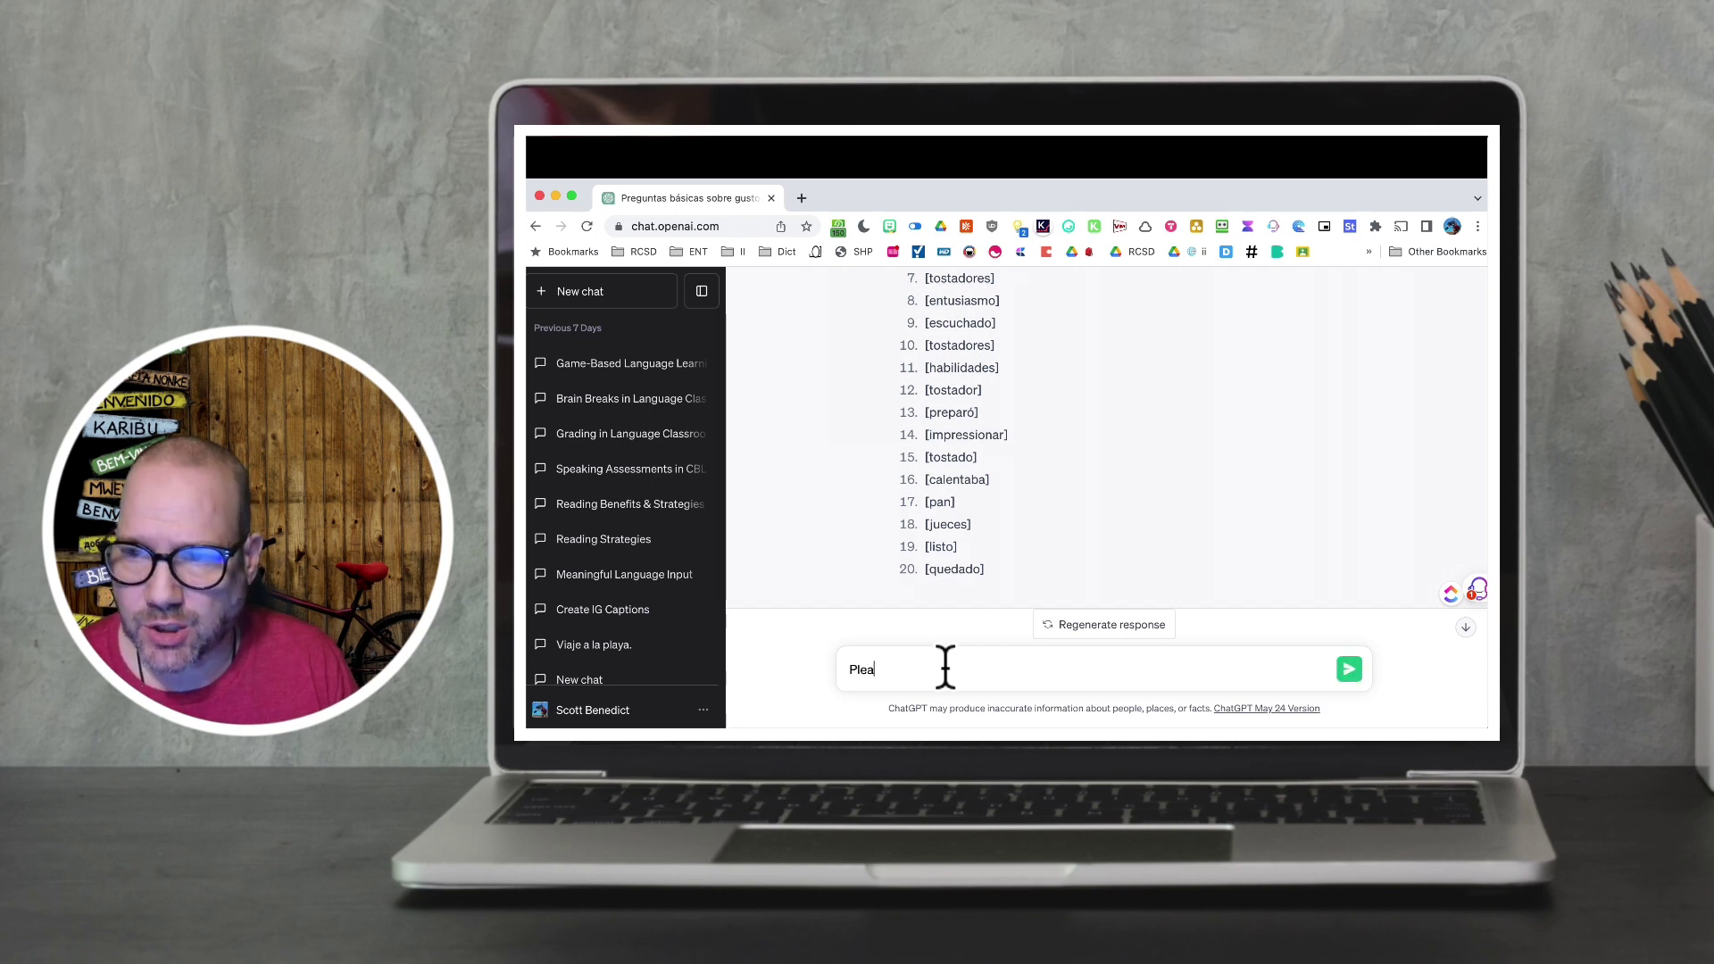
{"action": "type", "text": "se w"}
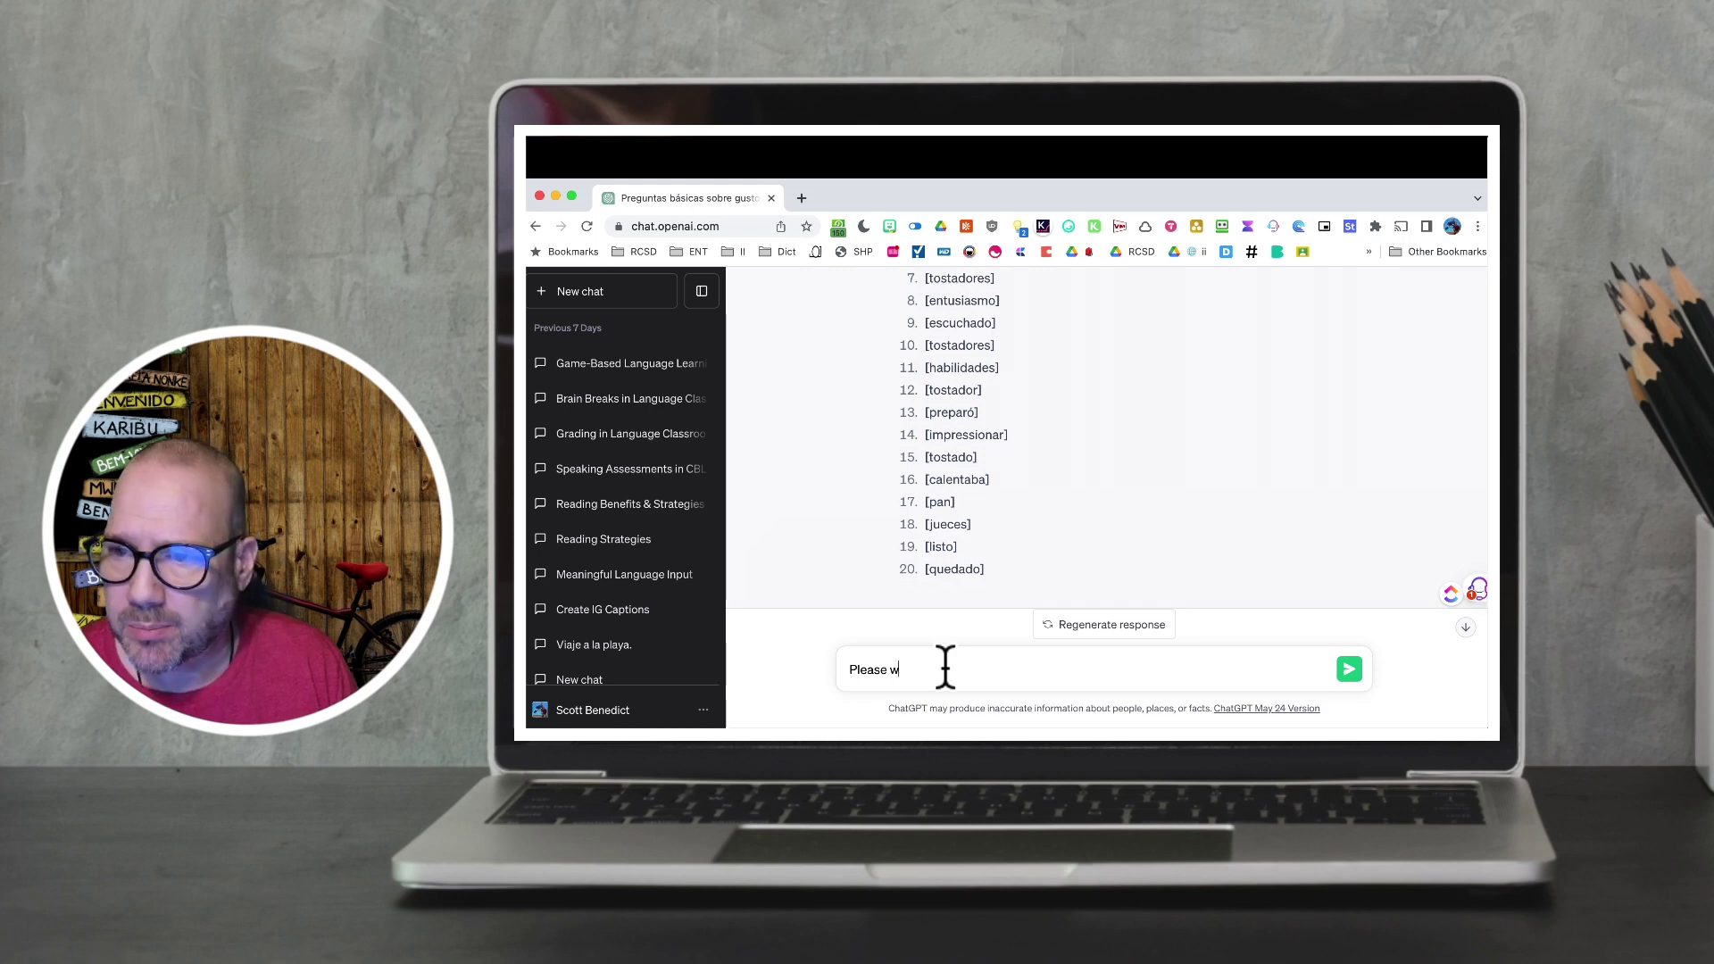
{"action": "type", "text": "rite a new story us"}
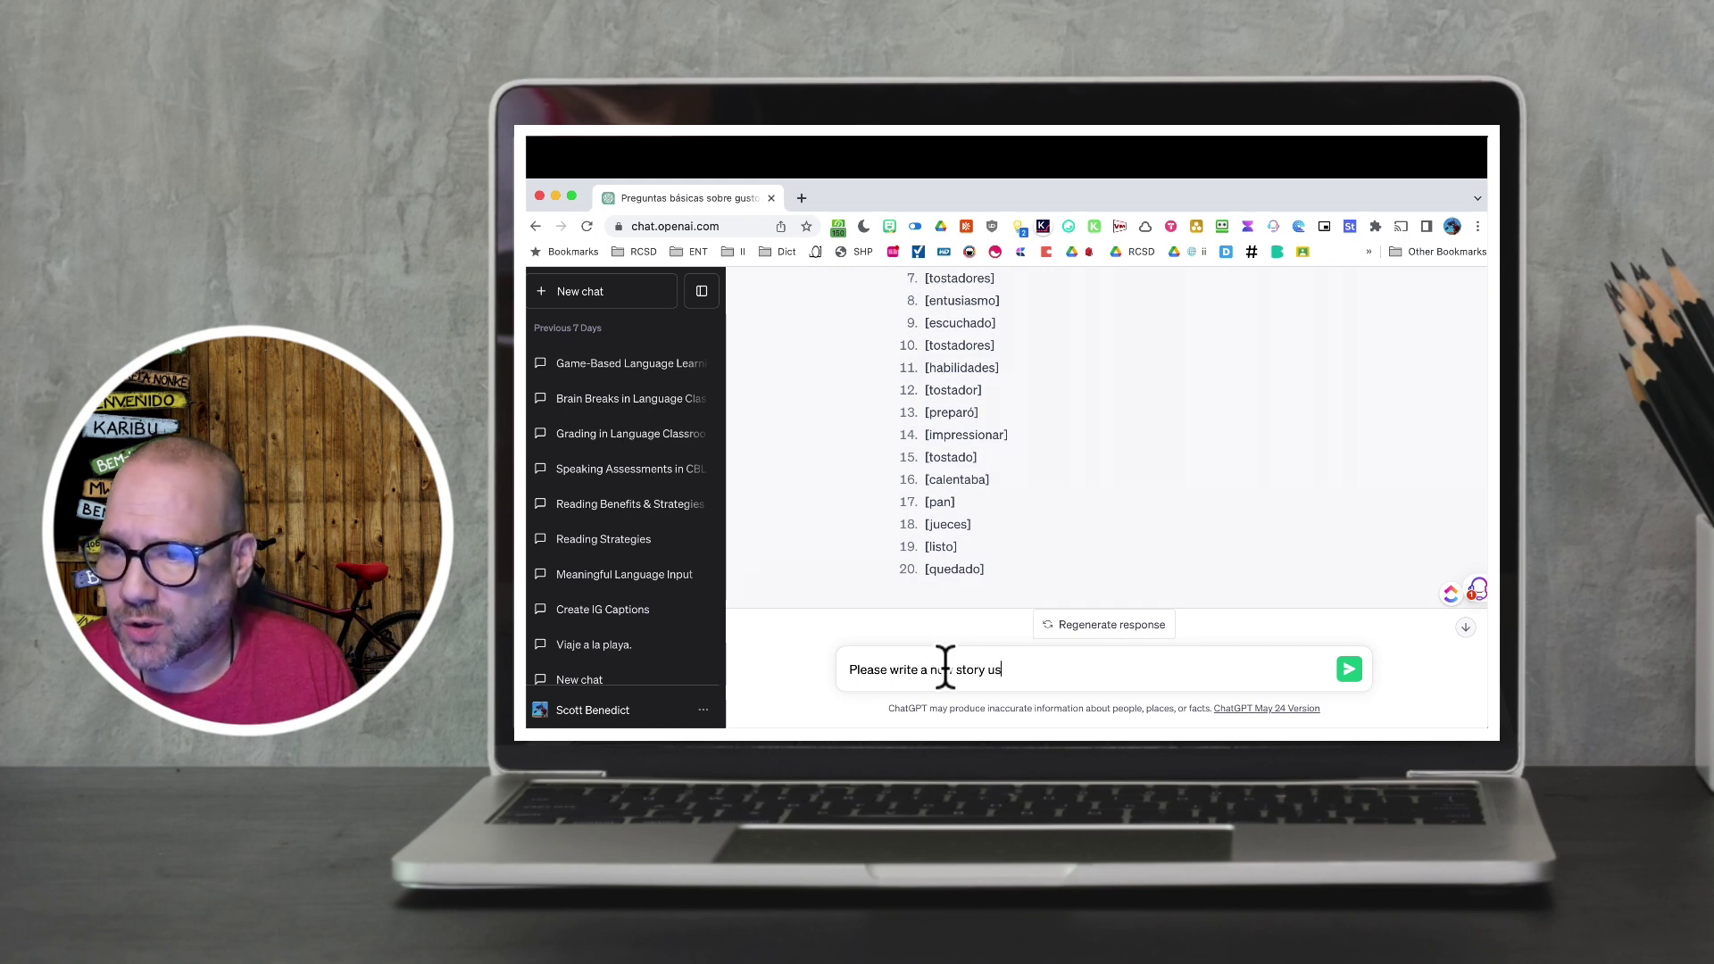
{"action": "type", "text": "ing the above verbs for a true beginner in simple Spanish."}
{"action": "key", "text": "shift+Return"}
Step: Specify that the story should be in past tense with a pencil named Pete as the main character, and send the prompt
{"action": "type", "text": "The stroy"}
{"action": "key", "text": "BackSpace"}
{"action": "key", "text": "BackSpace"}
{"action": "key", "text": "BackSpace"}
{"action": "type", "text": "ory should be in "}
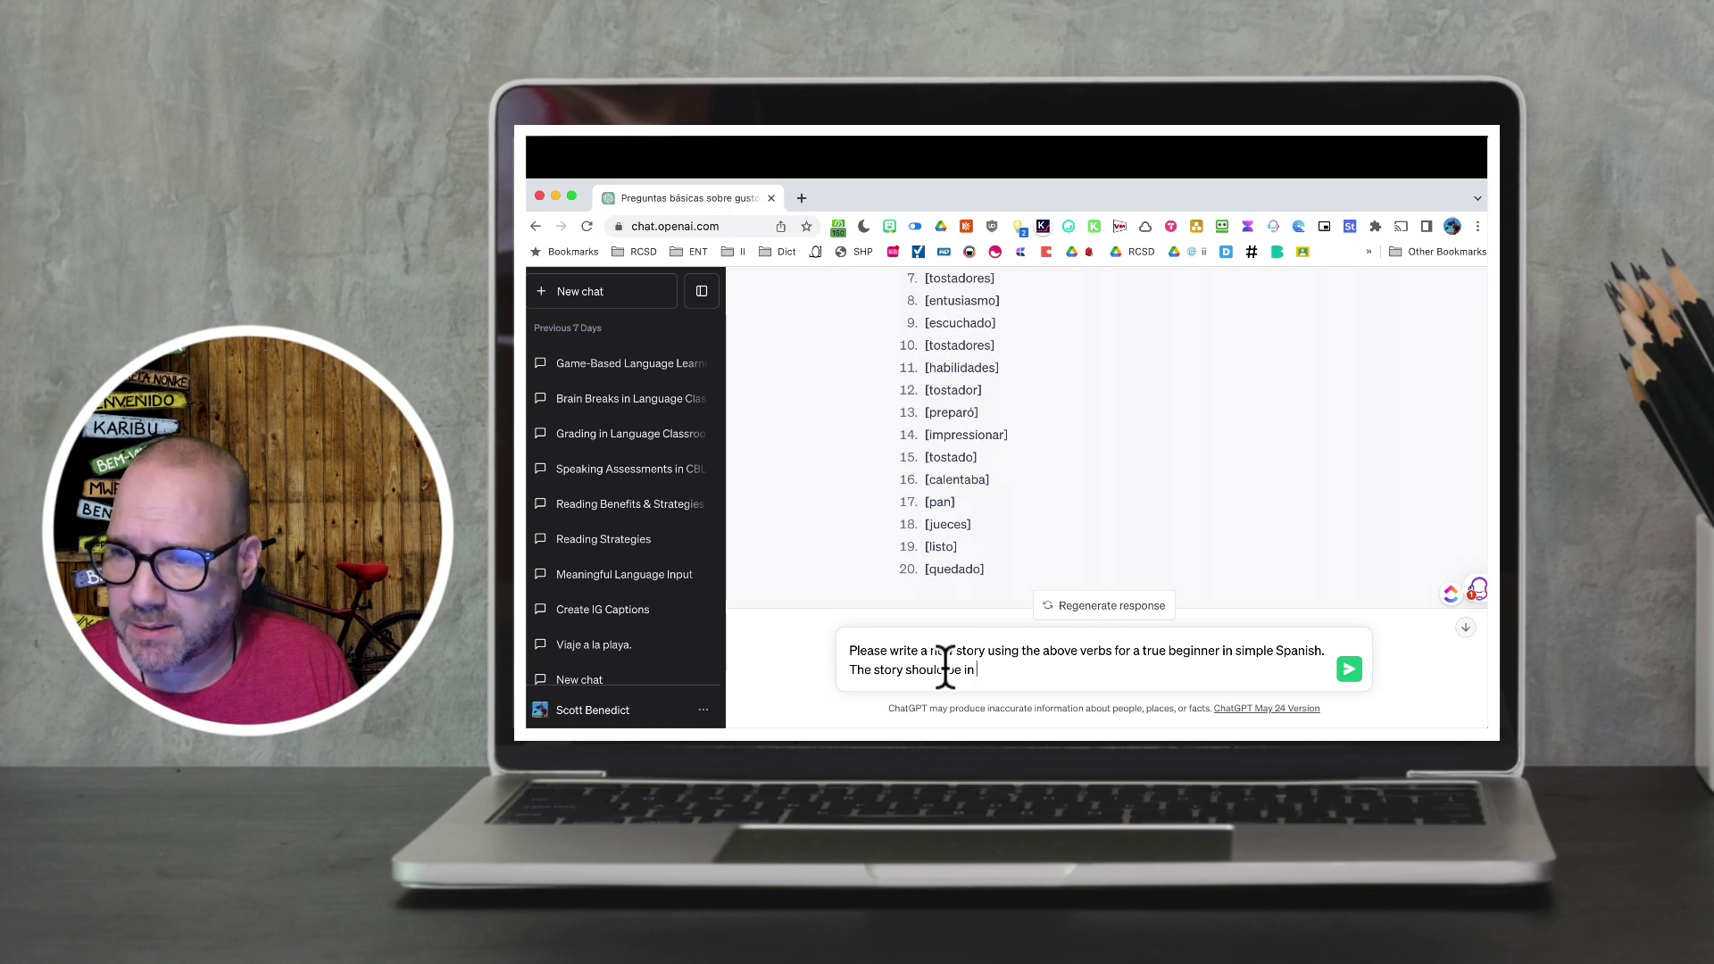
{"action": "type", "text": "past tense with"}
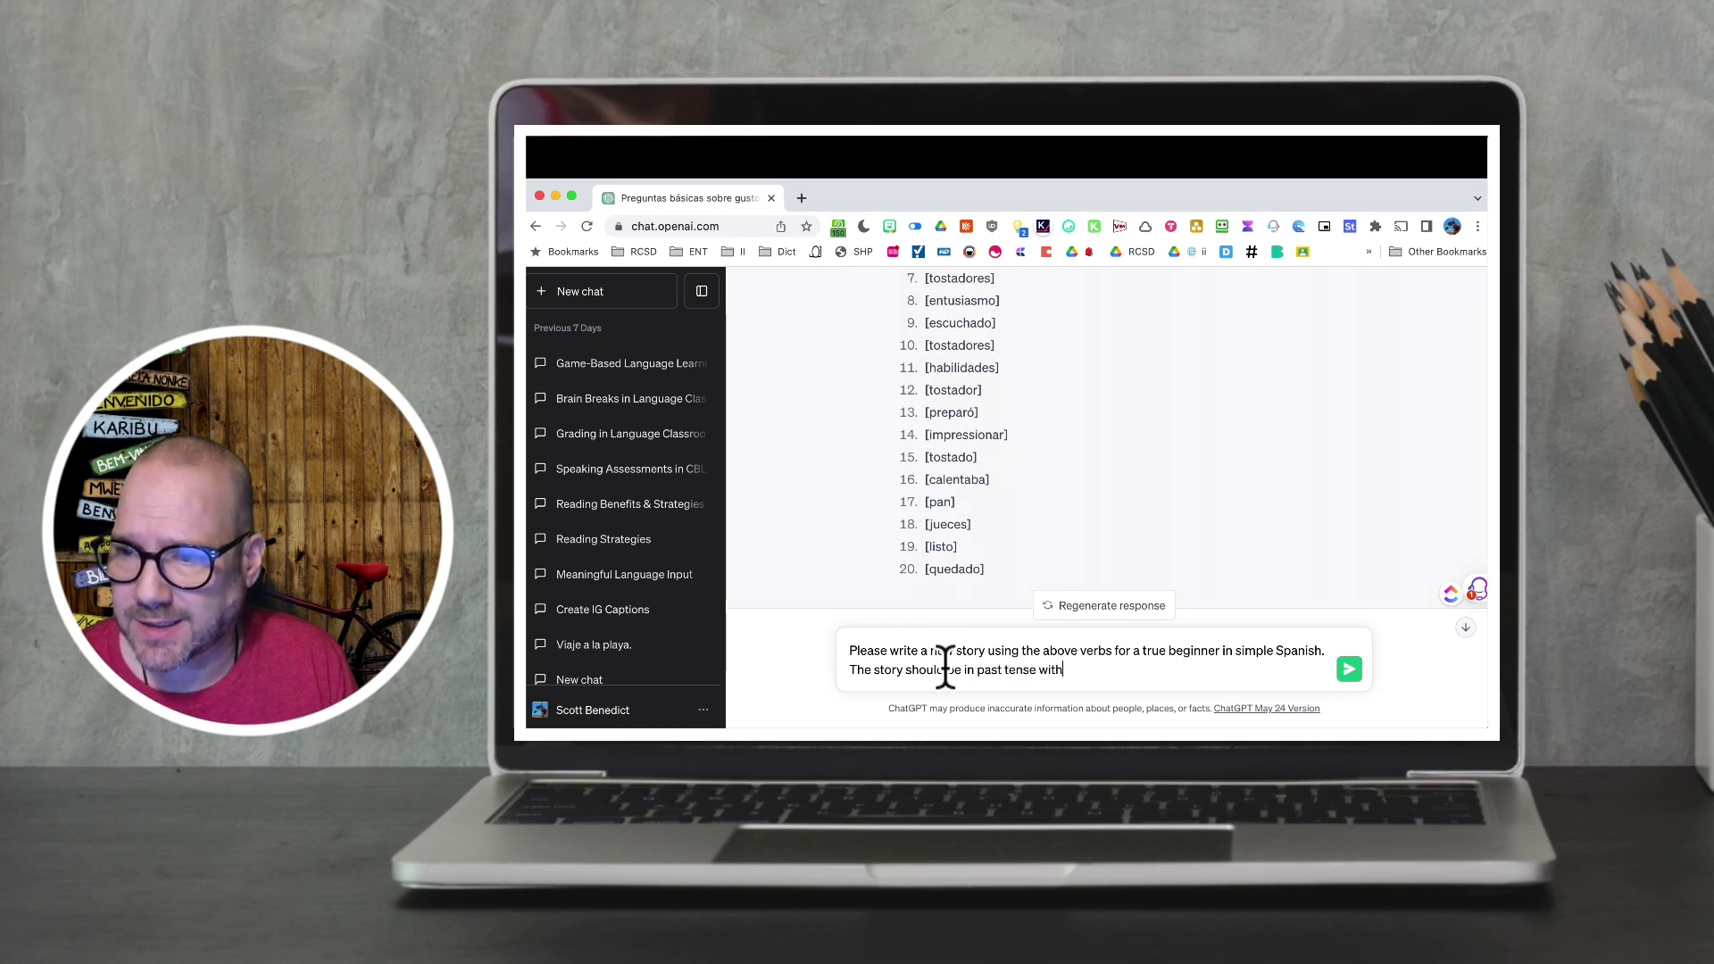
{"action": "type", "text": " a"}
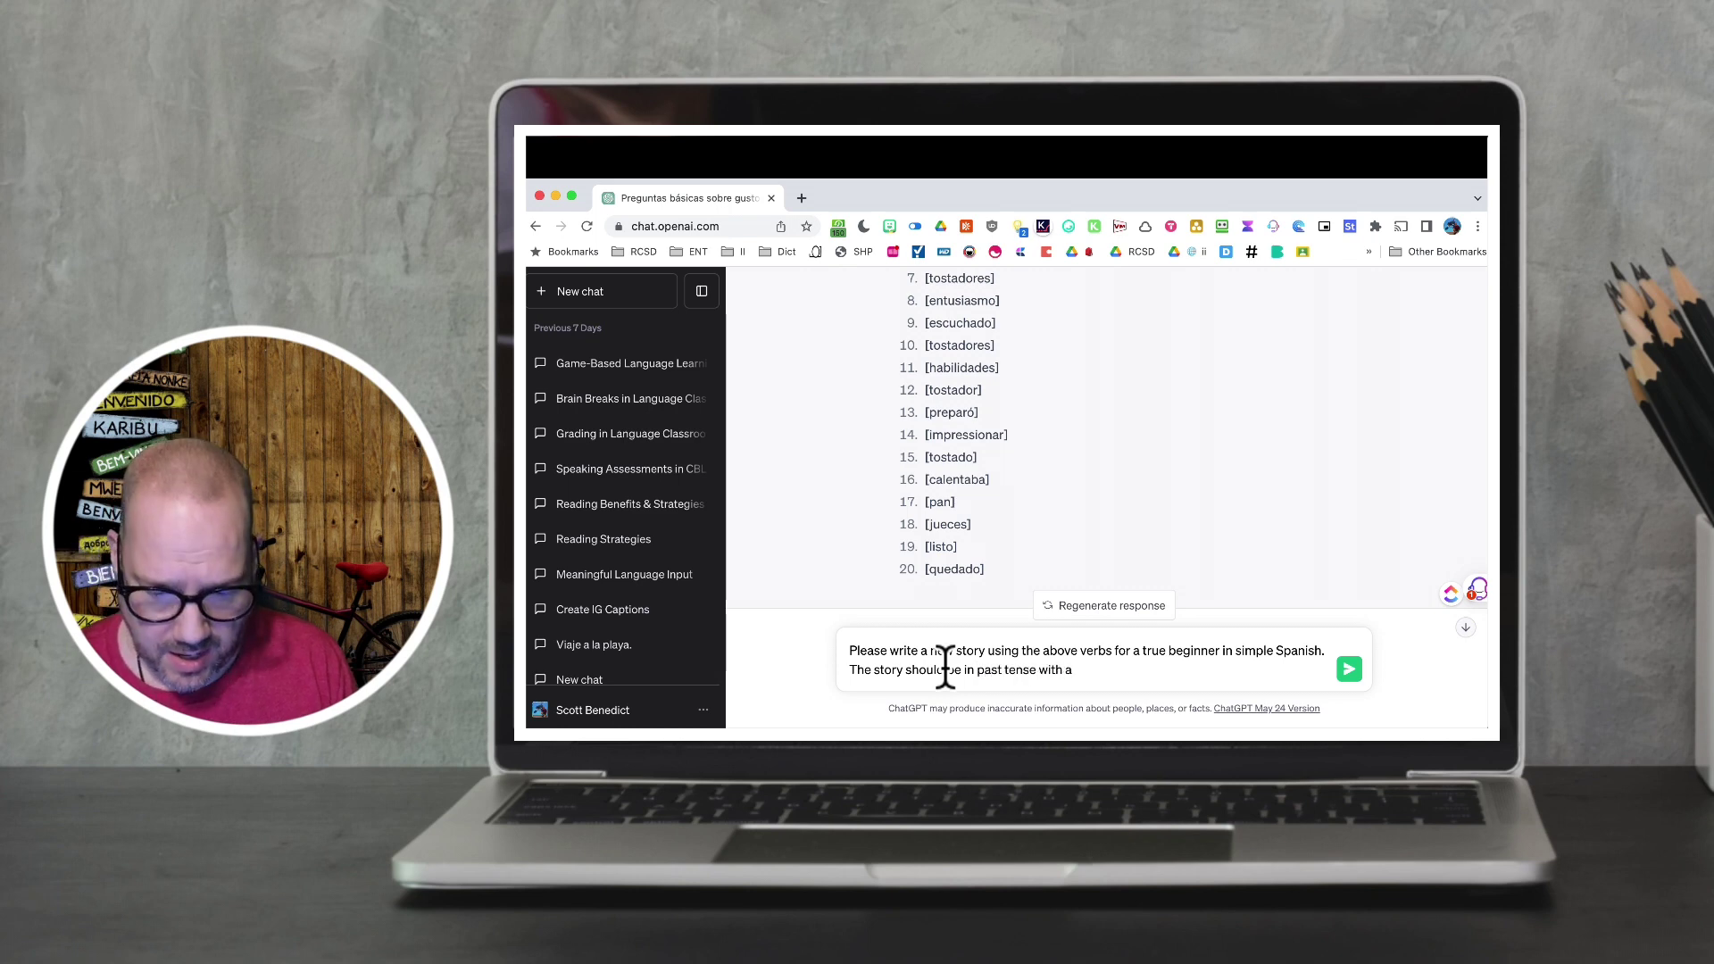
{"action": "type", "text": " pencil "}
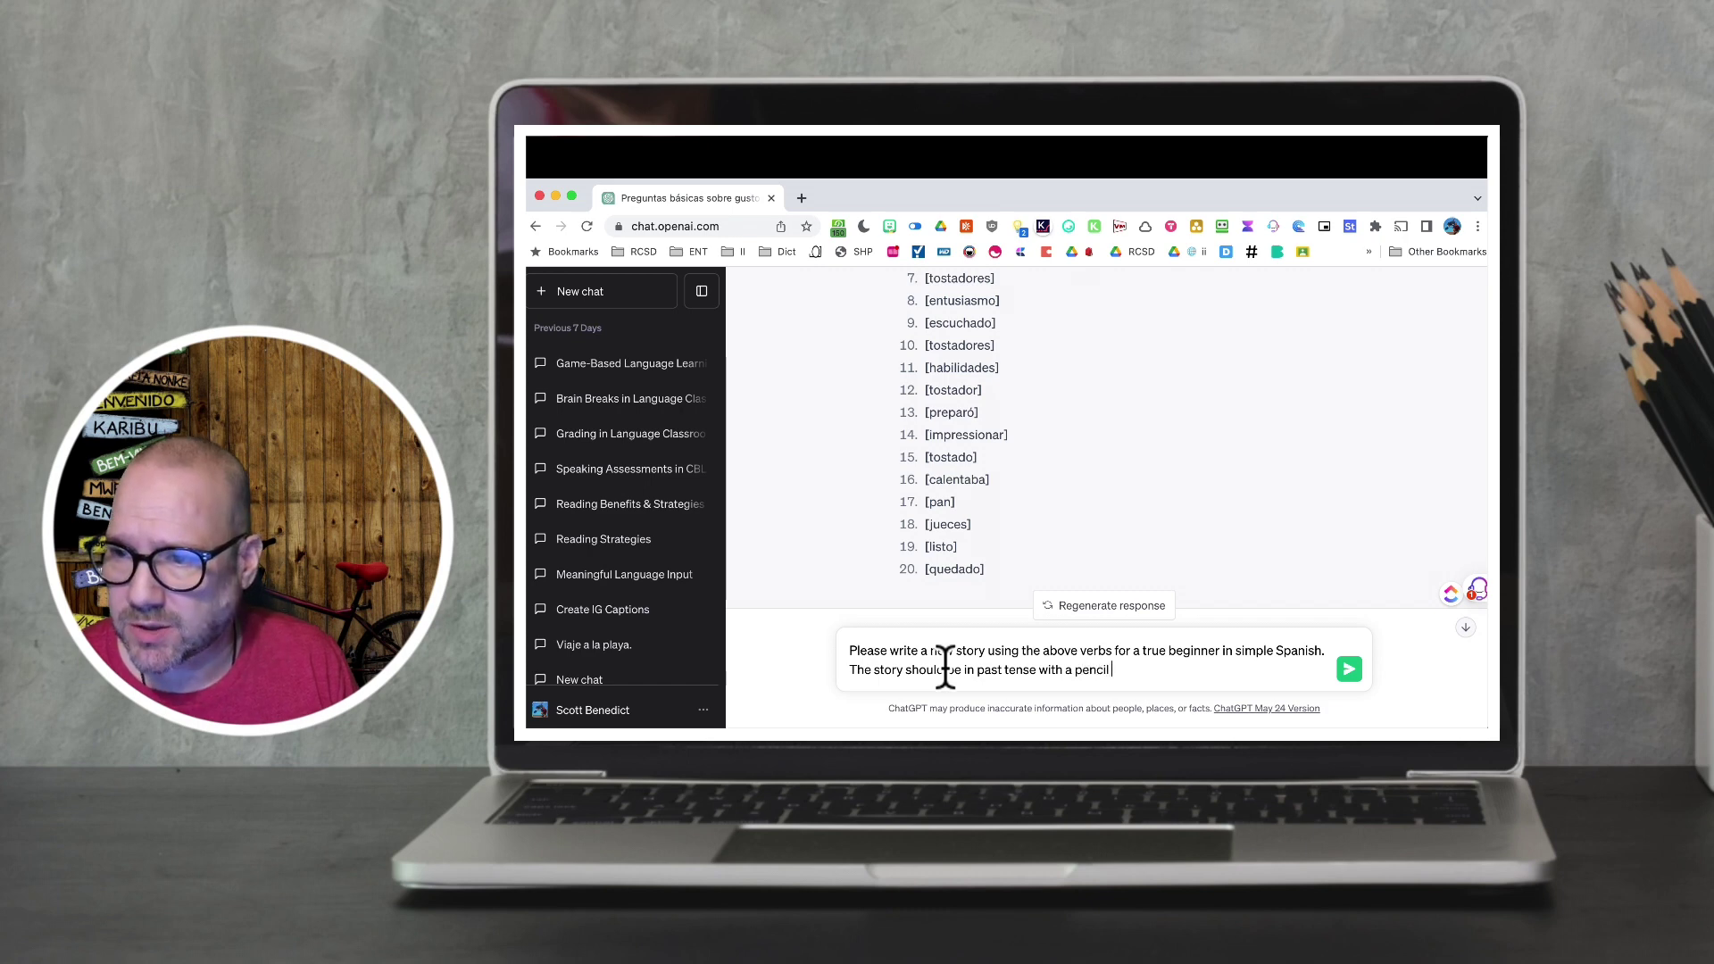
{"action": "type", "text": "named Pete"}
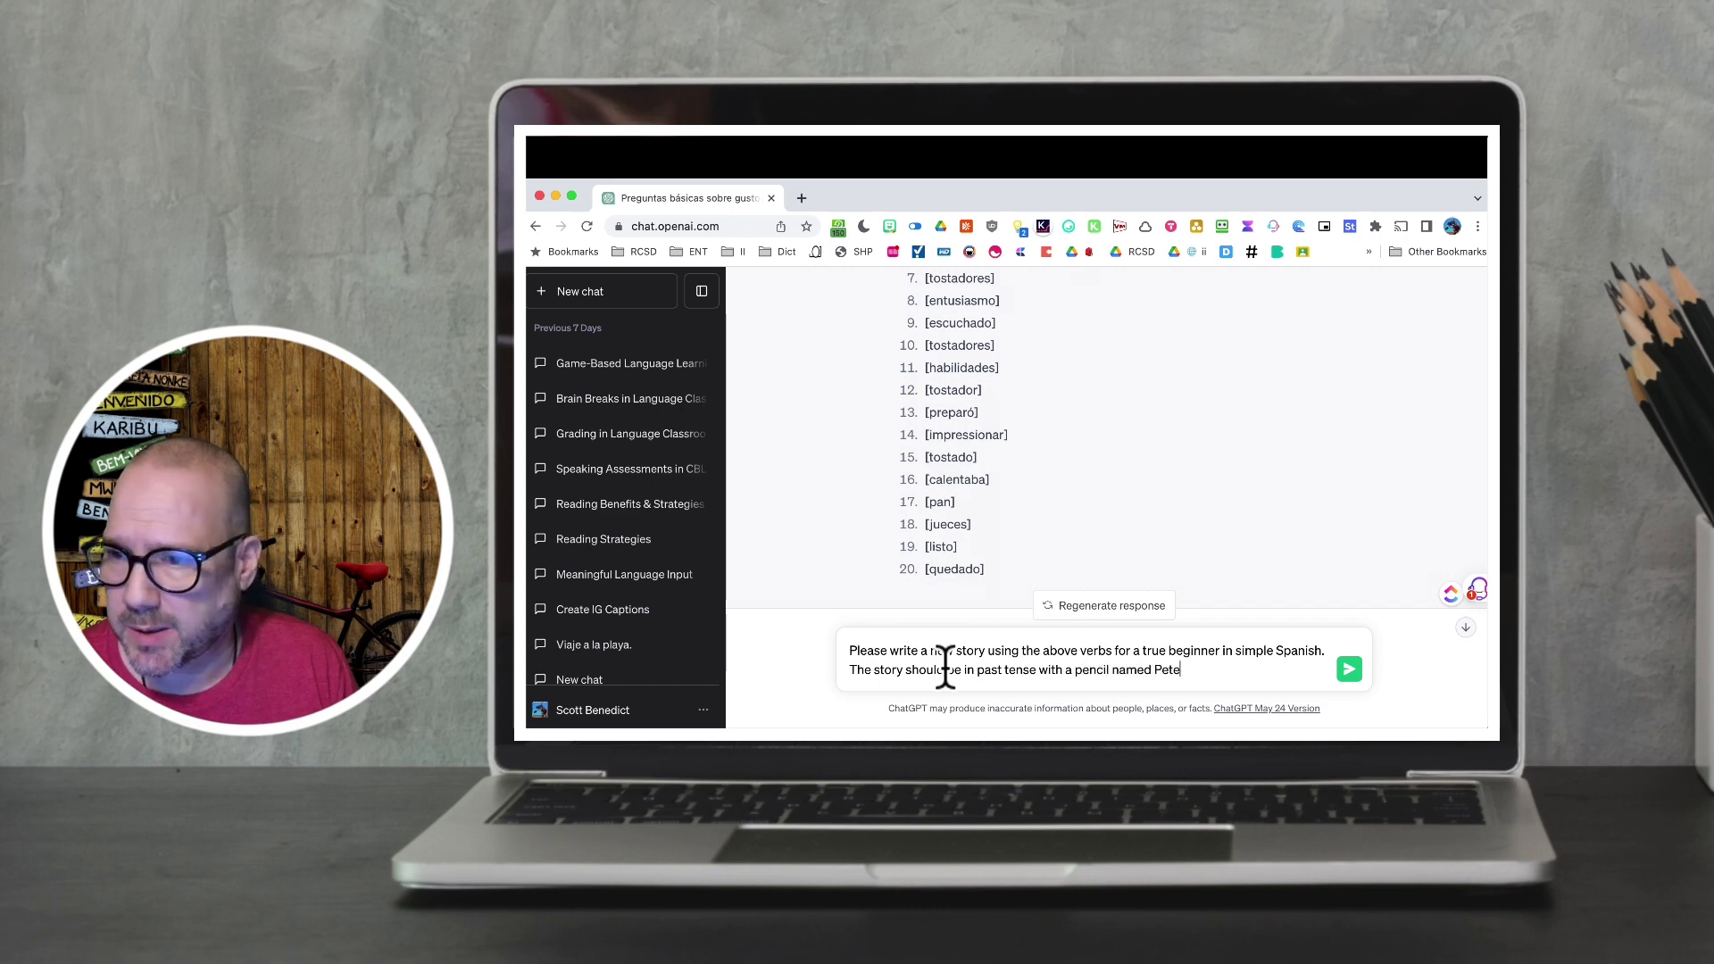
{"action": "type", "text": " as the main character."}
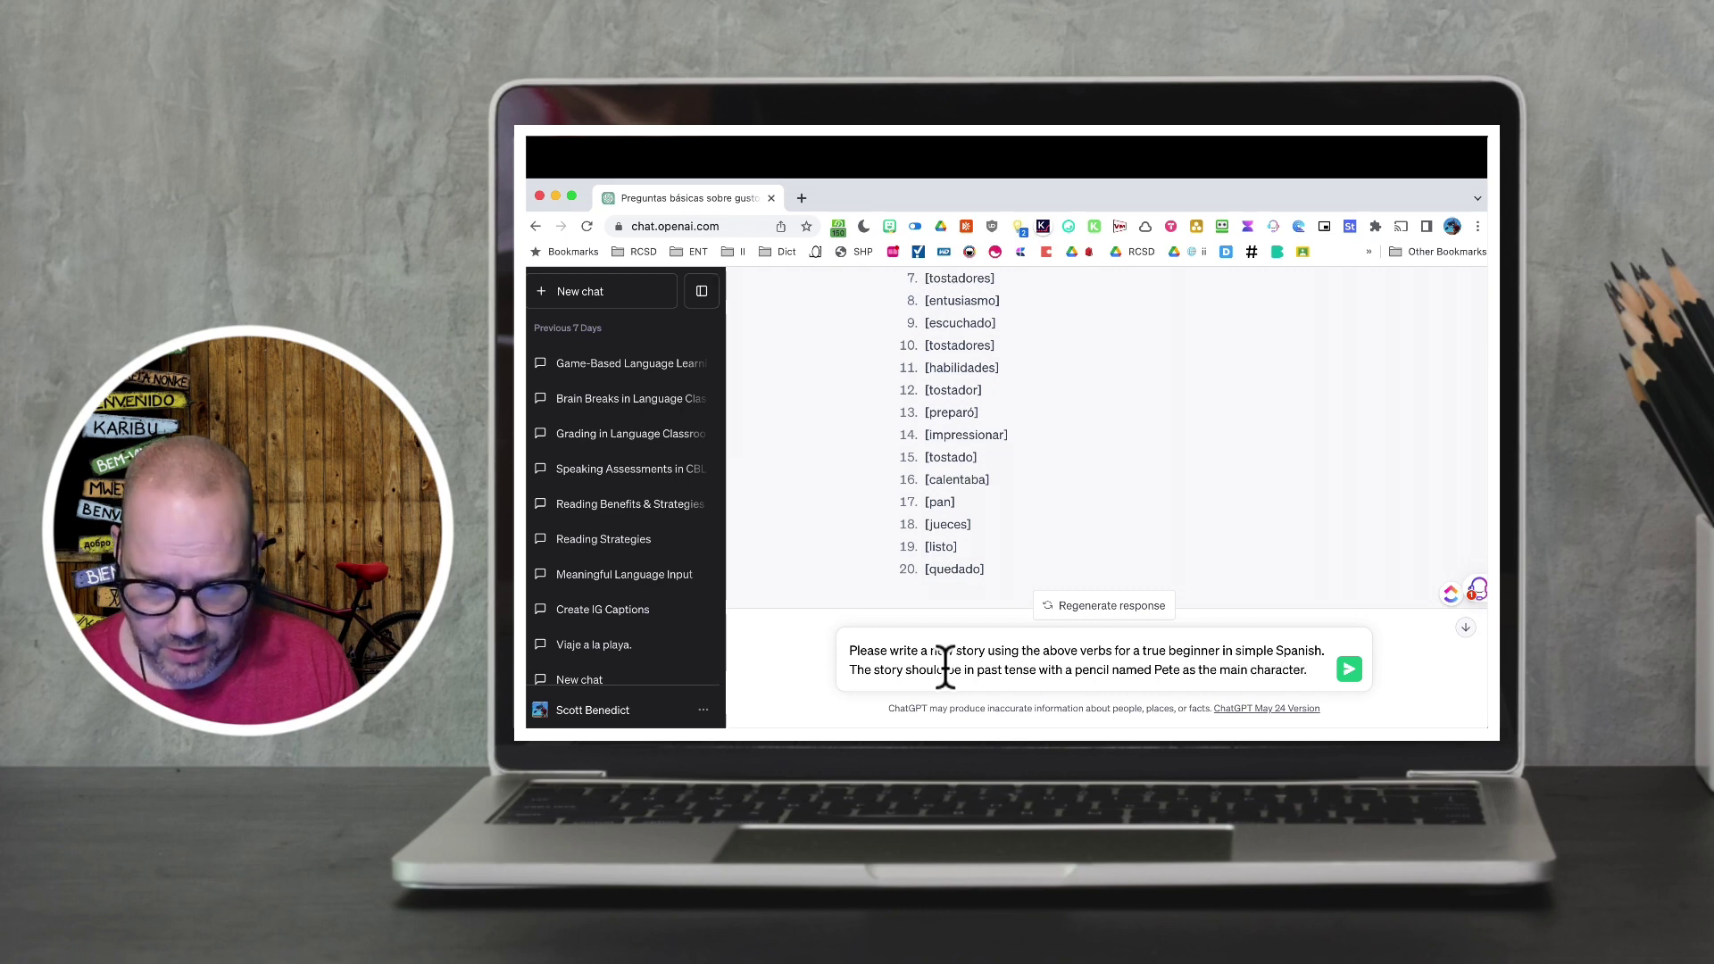
{"action": "key", "text": "Return"}
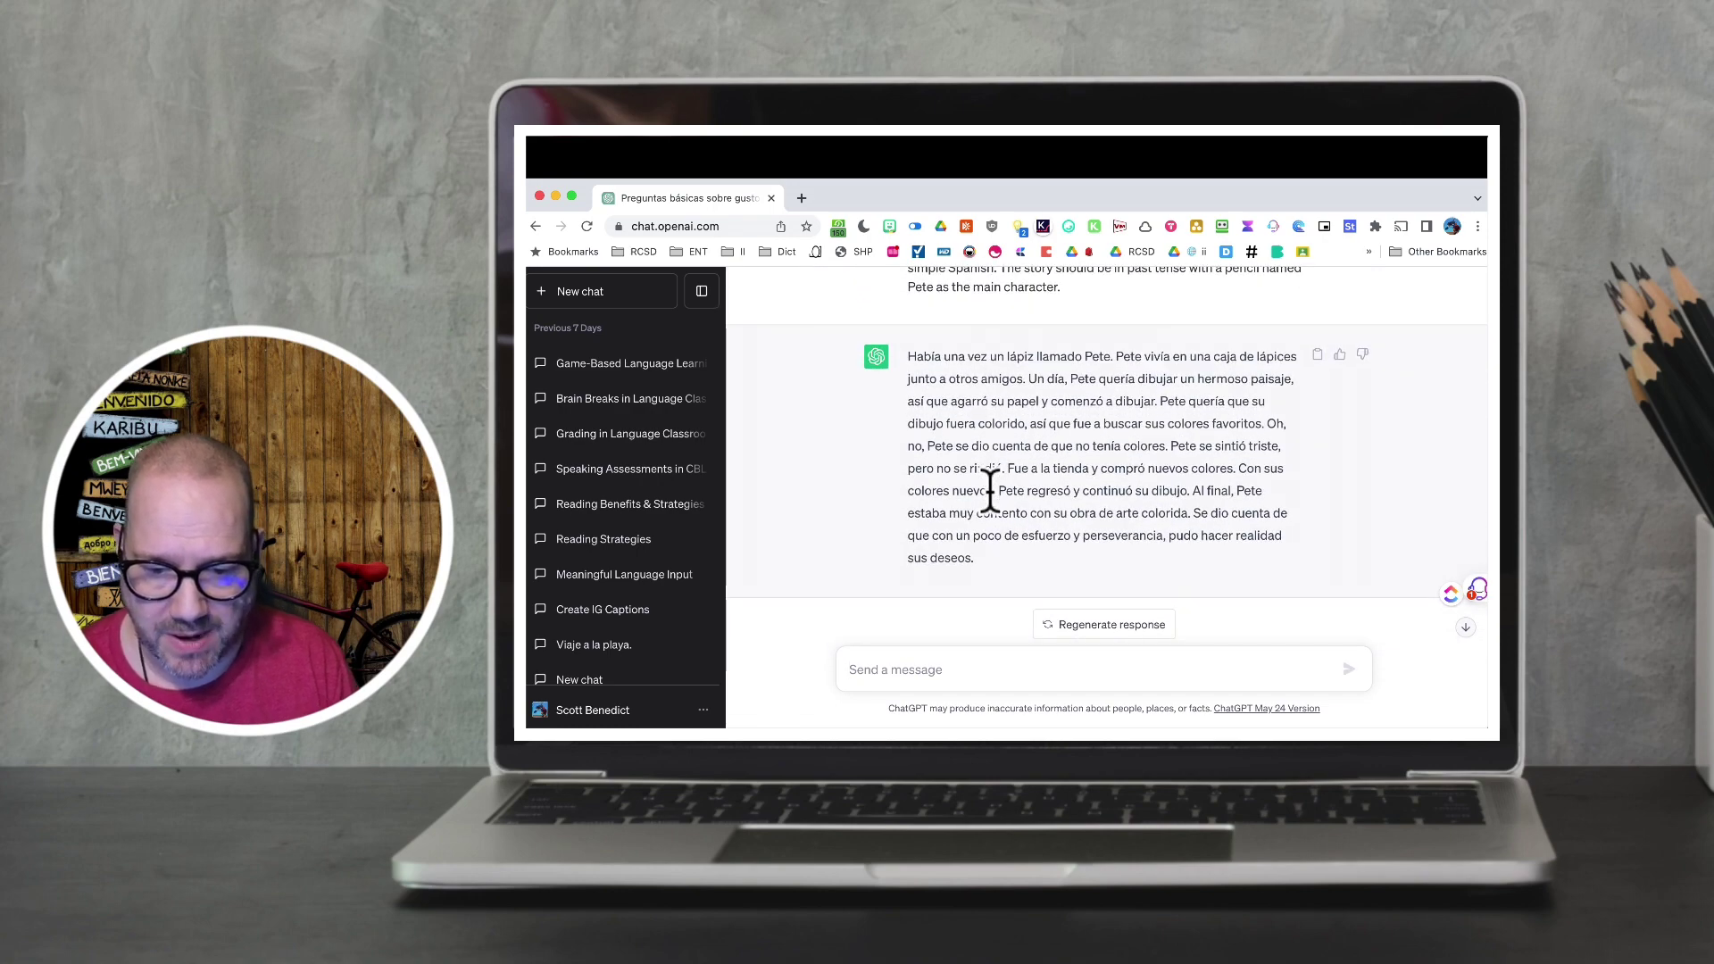
Step: Begin a follow-up message asking to please write 10 multiple-choice questions in English
{"action": "left_click", "coordinate": [973, 670]}
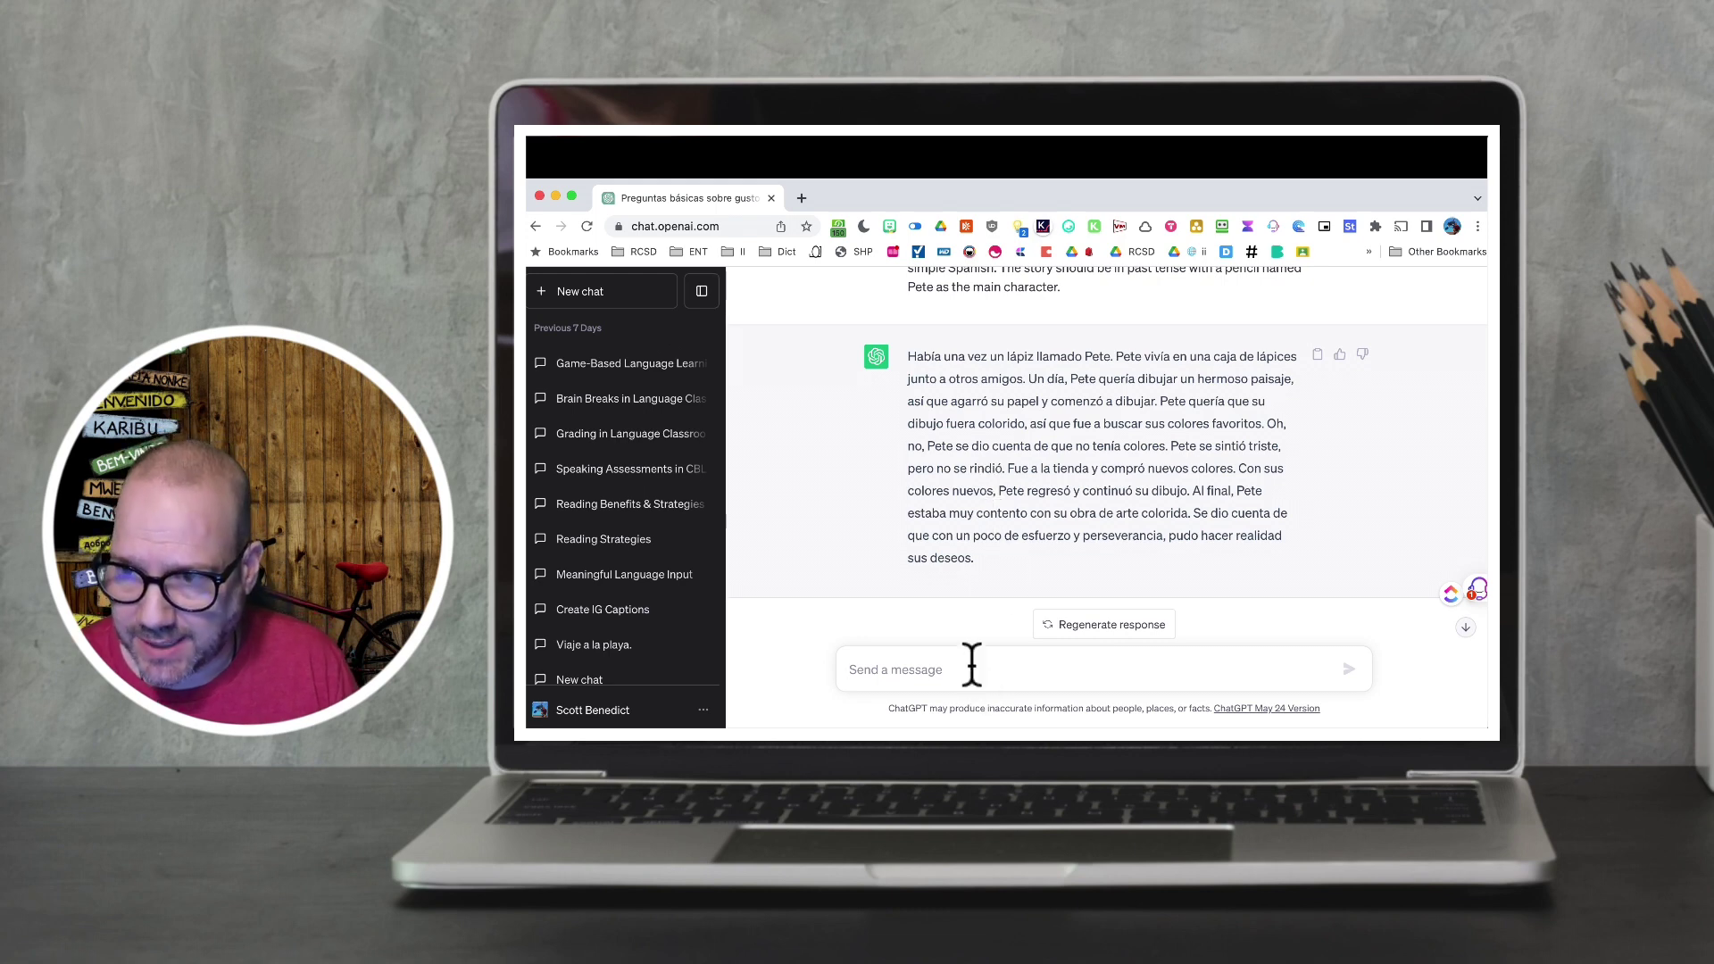
{"action": "type", "text": "Please wr"}
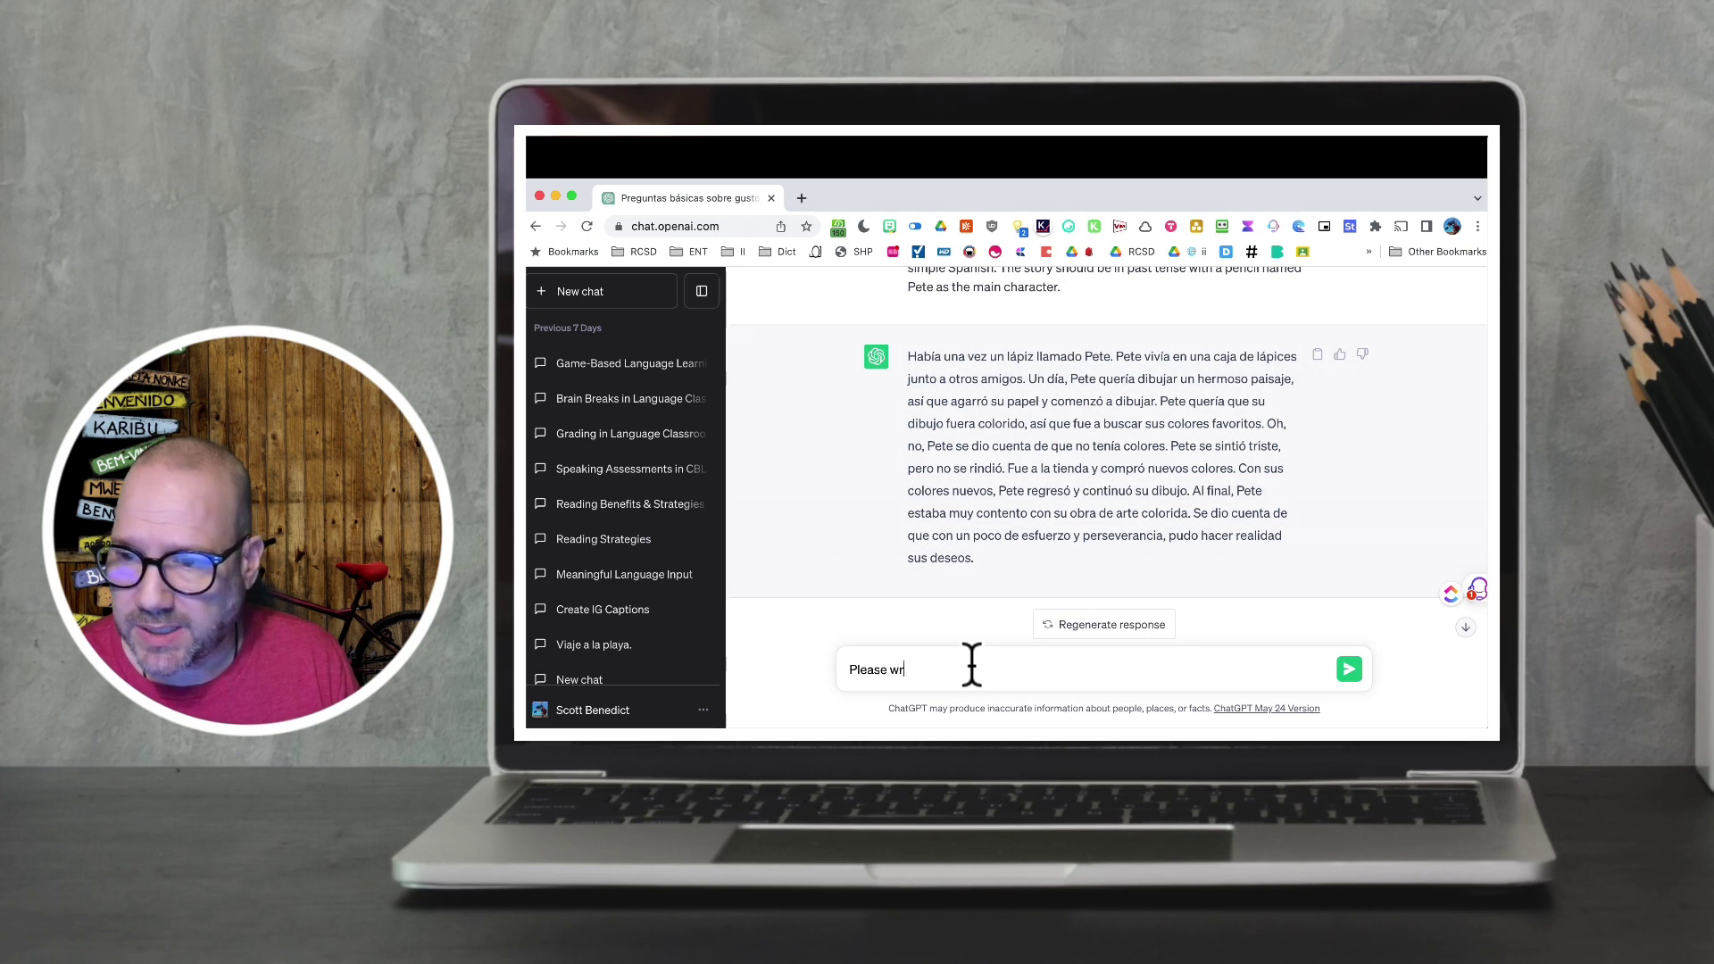
{"action": "type", "text": "ite 10 multiple-choice quesxtions"}
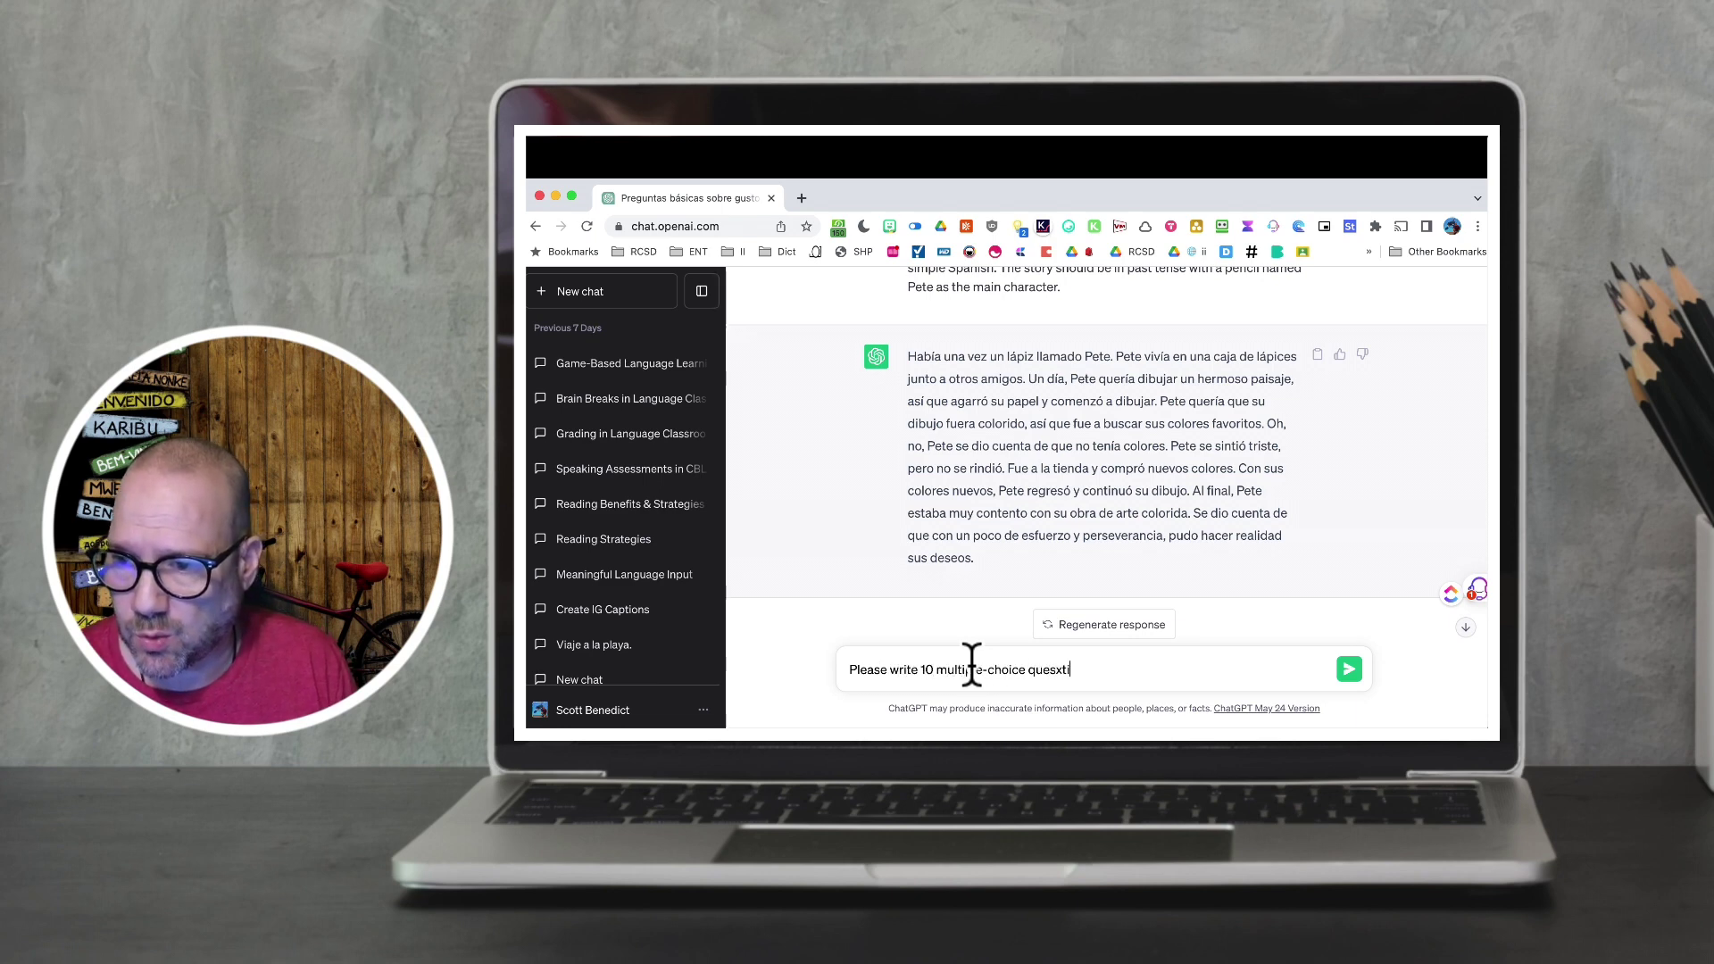
{"action": "key", "text": "BackSpace"}
{"action": "key", "text": "BackSpace"}
{"action": "key", "text": "BackSpace"}
{"action": "key", "text": "BackSpace"}
{"action": "key", "text": "BackSpace"}
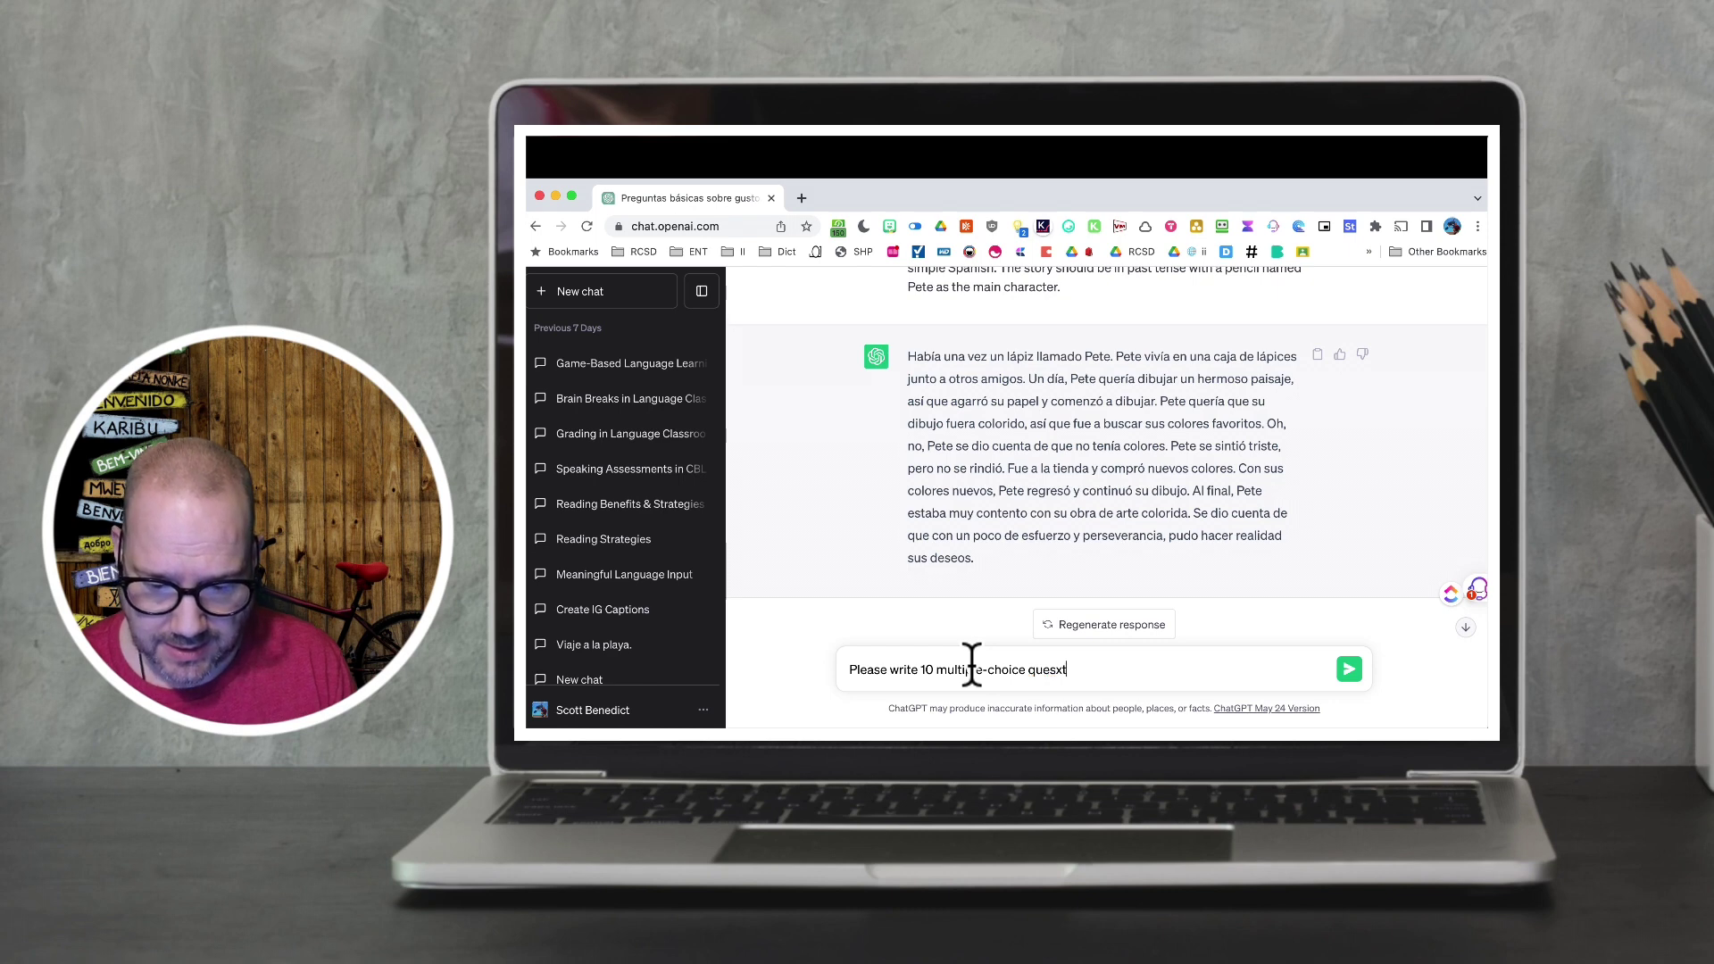
{"action": "type", "text": "tions in Eng"}
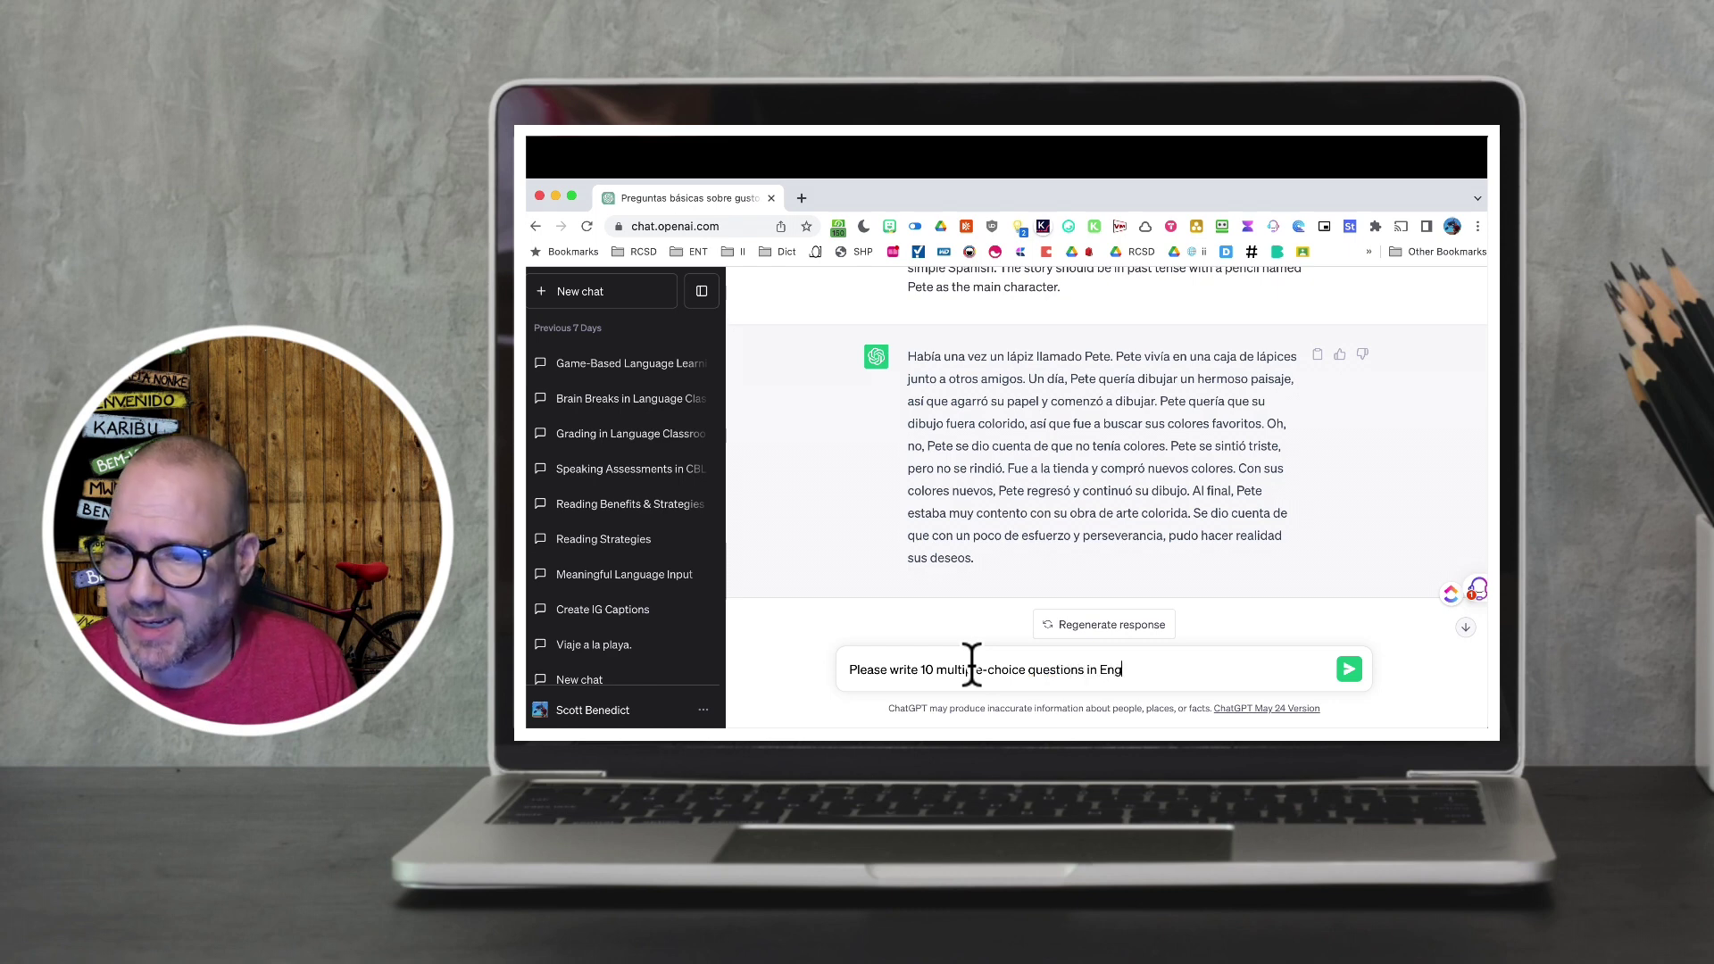
Step: Ask for an answer key with the questions for the above story and send the request
{"action": "type", "text": "lish with an ans"}
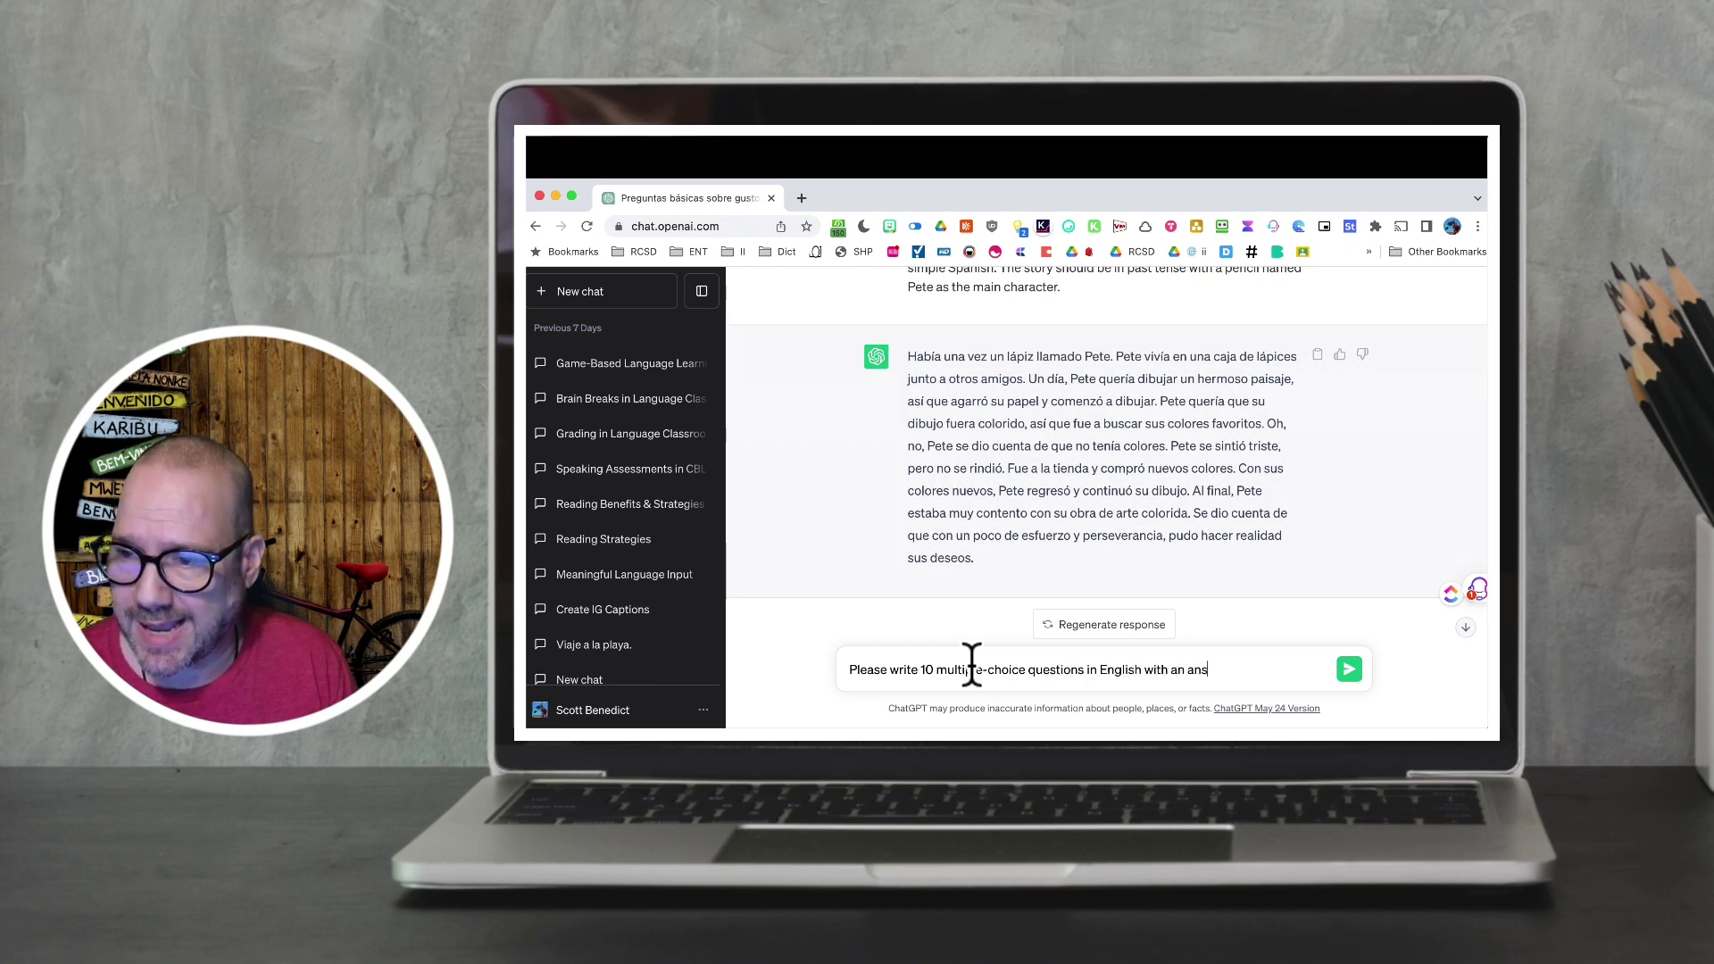
{"action": "type", "text": "wer key"}
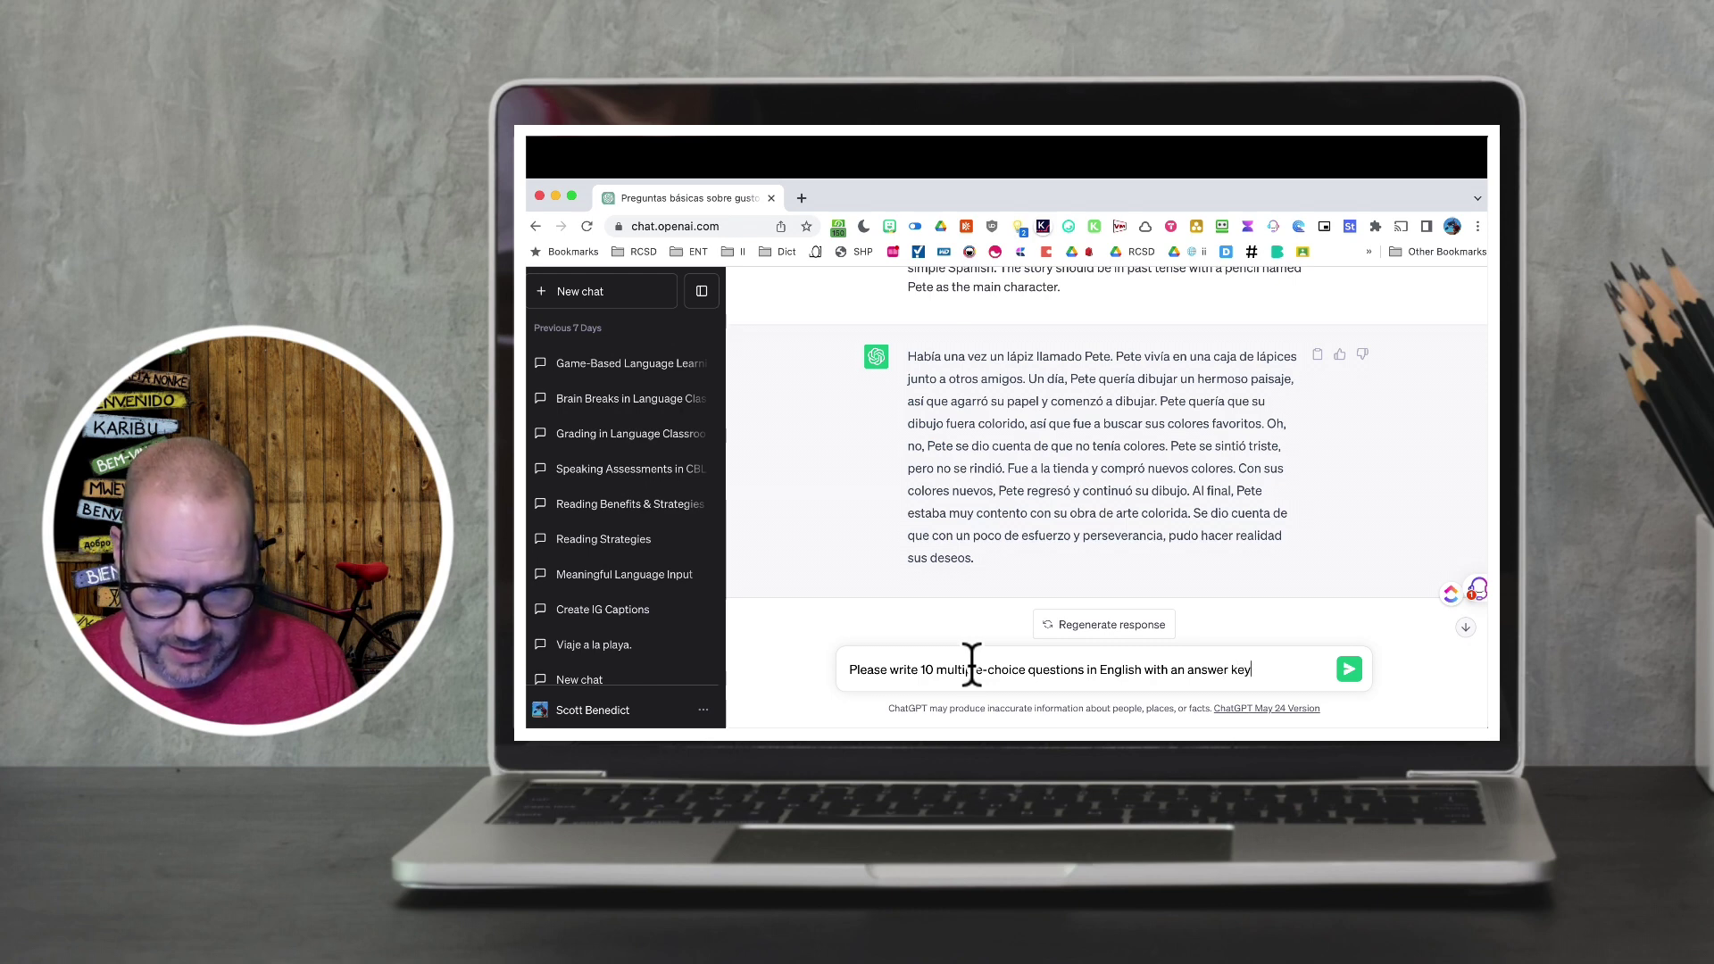
{"action": "type", "text": " for the ab"}
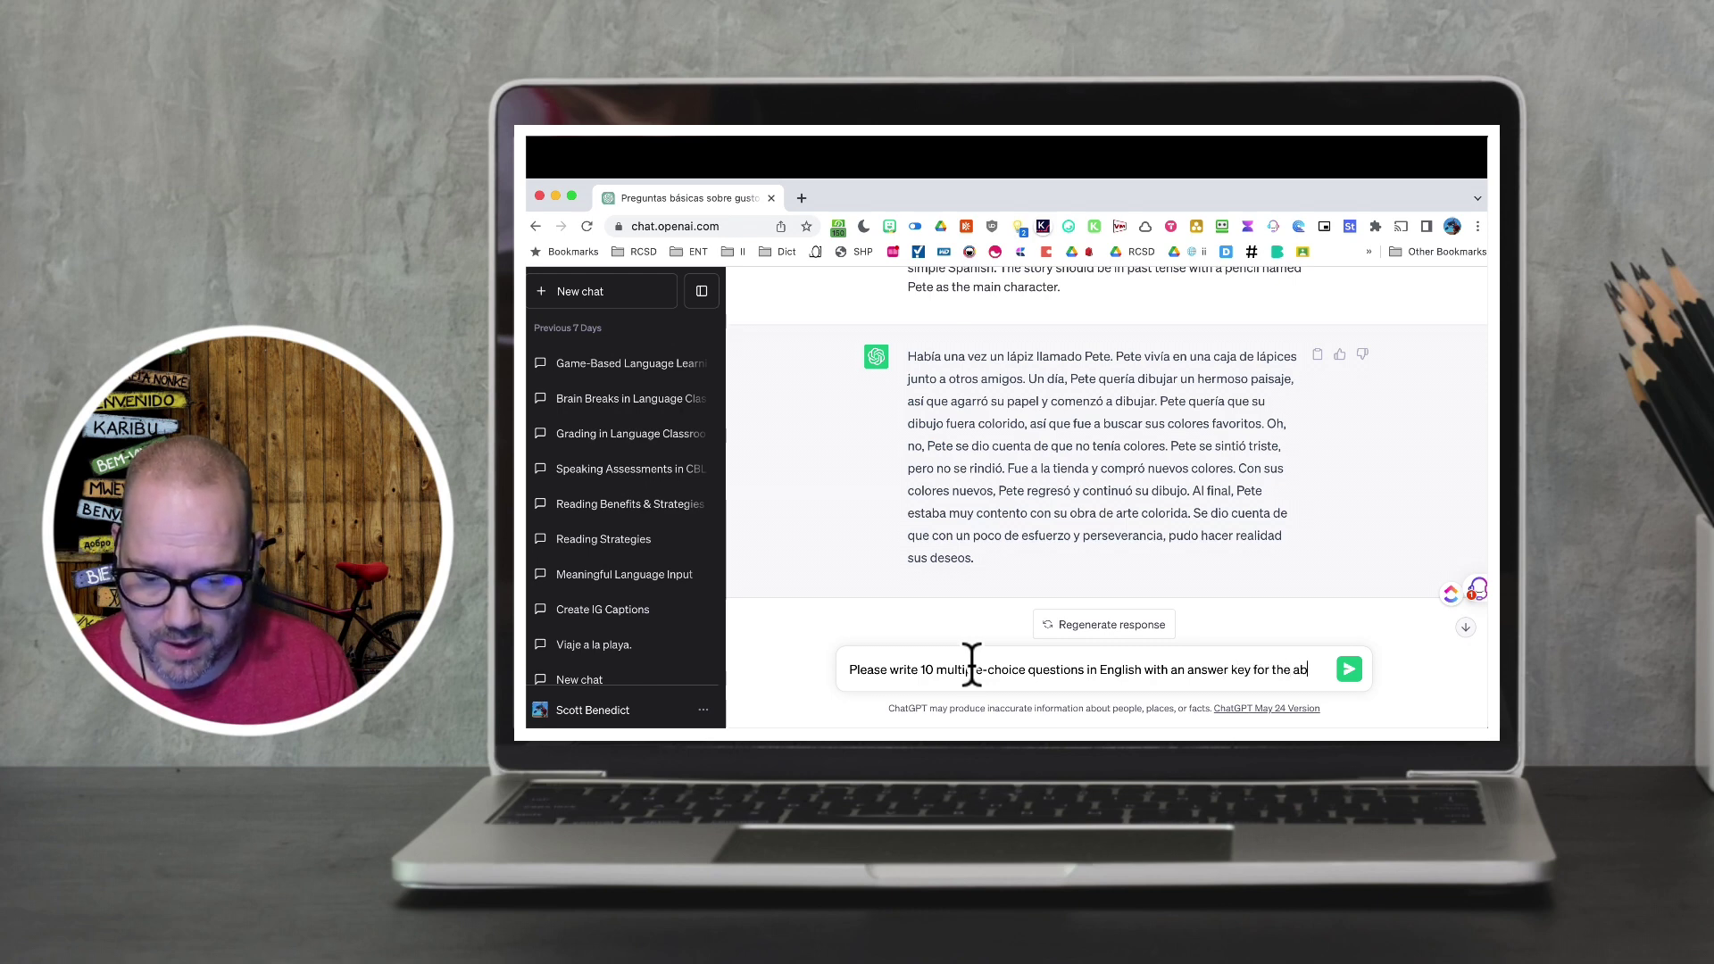
{"action": "type", "text": "ove story."}
{"action": "key", "text": "Return"}
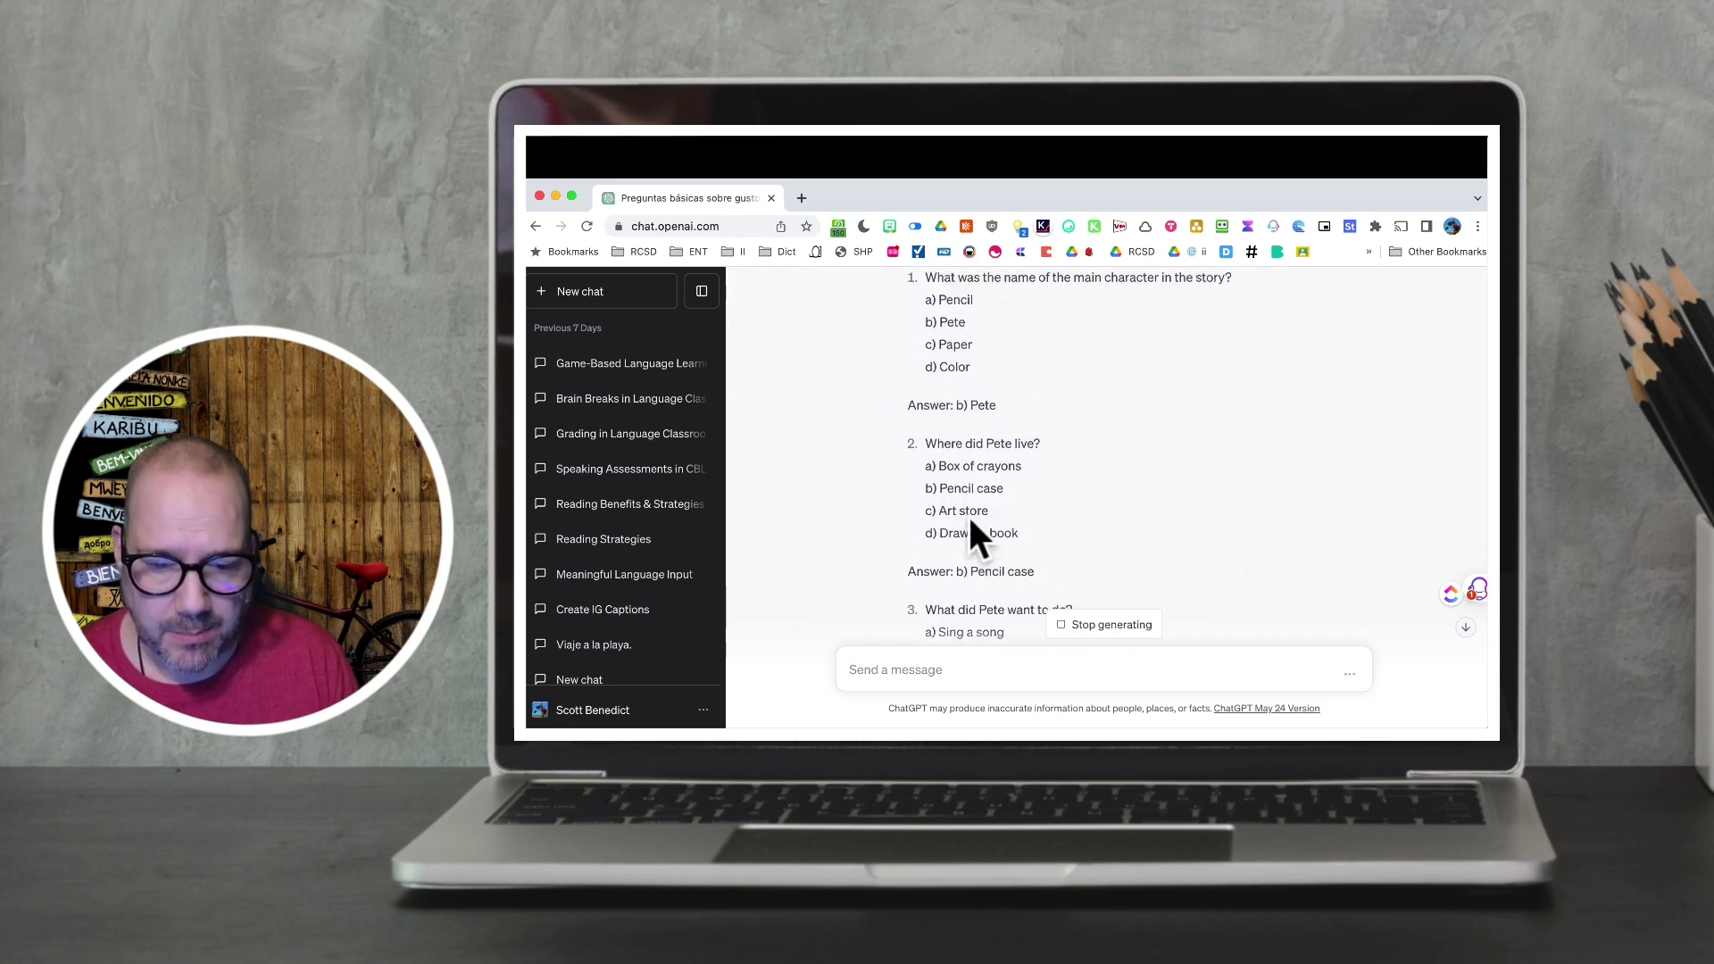
Step: Below the finished quiz, draft another request to please write a new story using the above verbs for a true beginner in simple Spanish
{"action": "scroll", "coordinate": [970, 518], "scroll_direction": "down", "scroll_amount": 10}
{"action": "scroll", "coordinate": [971, 521], "scroll_direction": "down", "scroll_amount": 7}
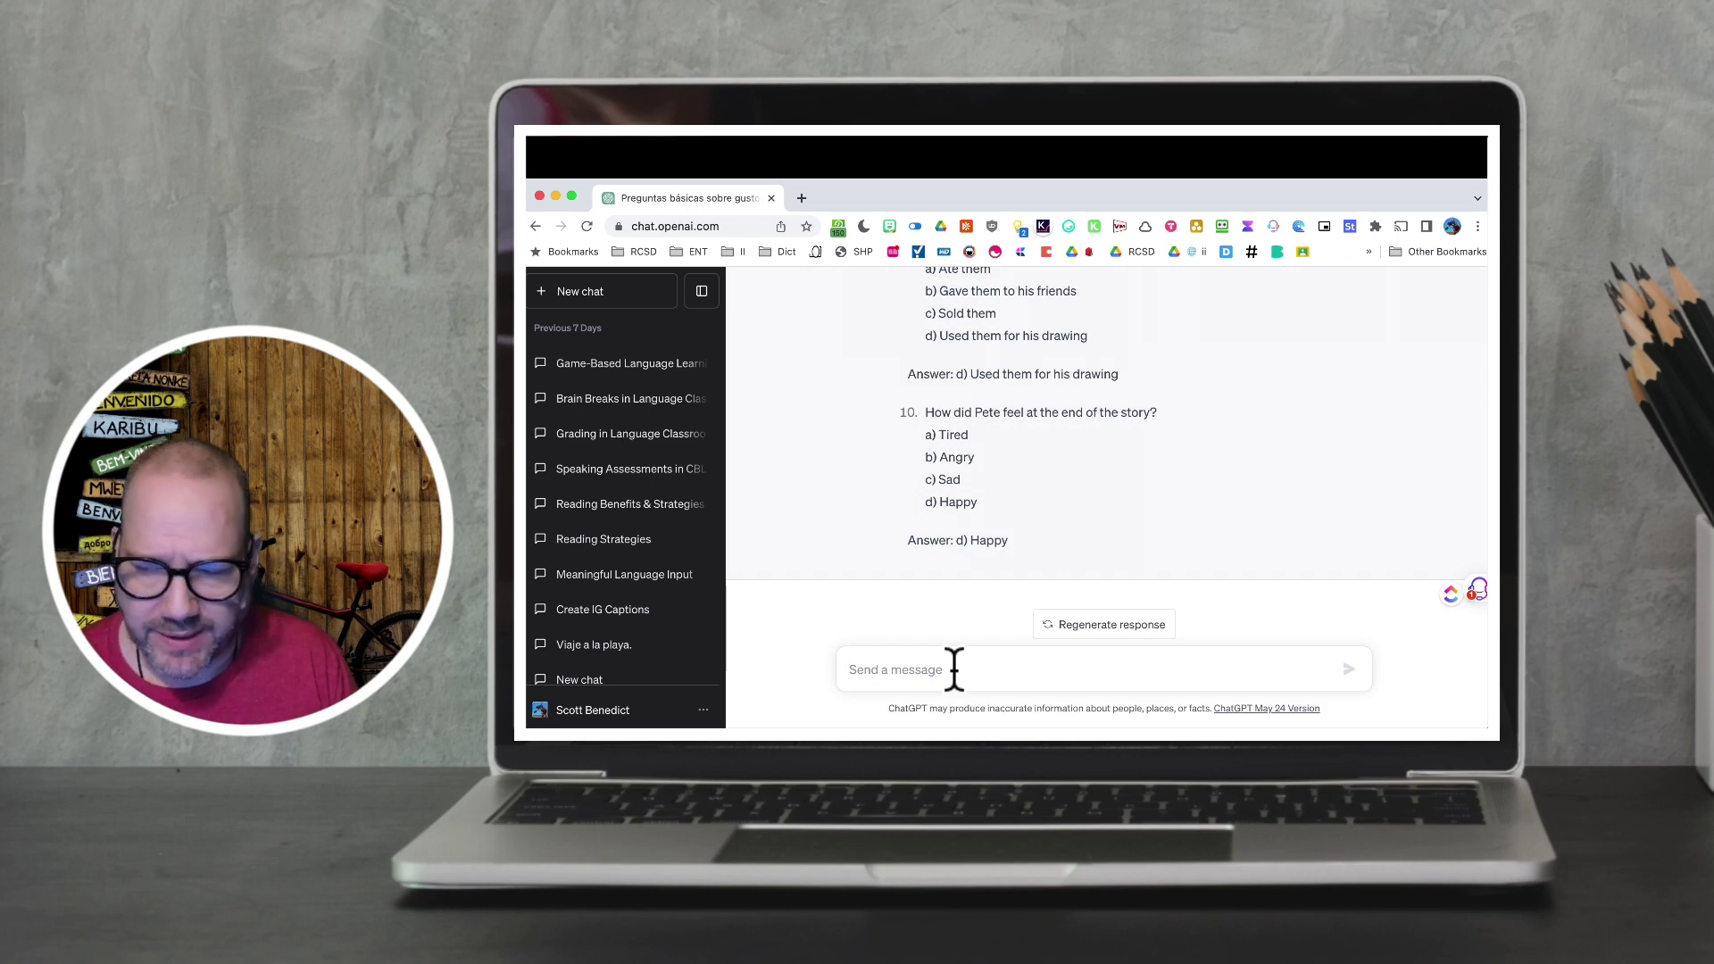
{"action": "type", "text": "Please write a new story using the above verbs for a tru"}
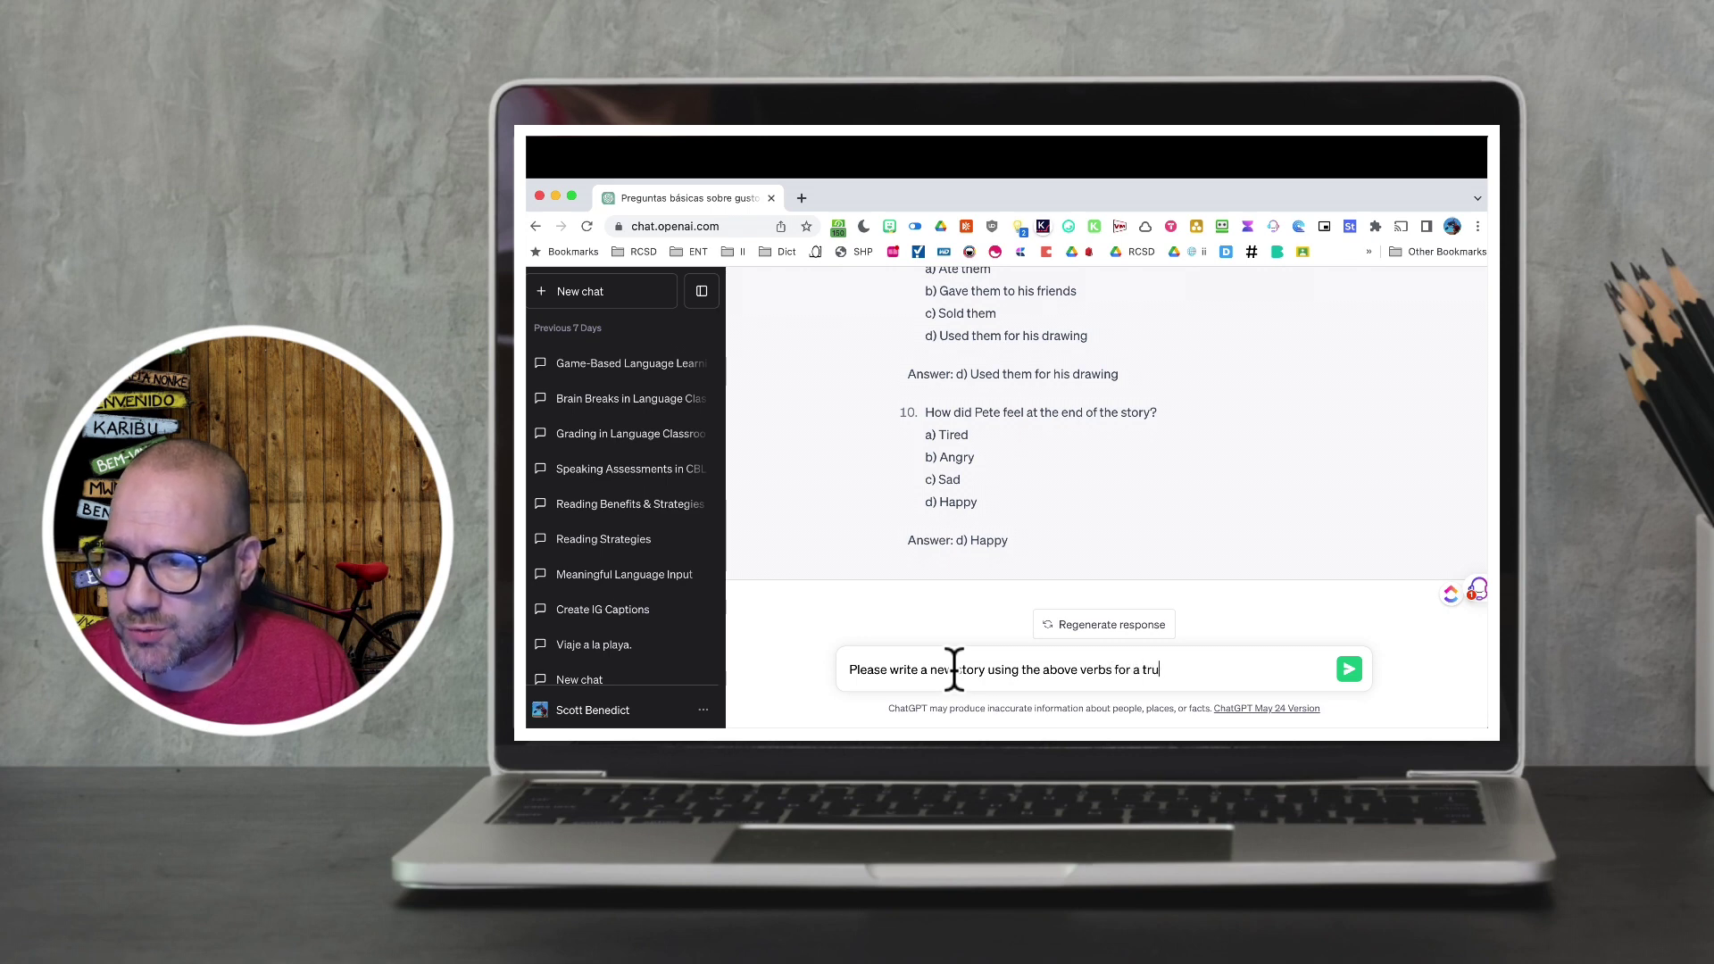
{"action": "type", "text": "e begginn"}
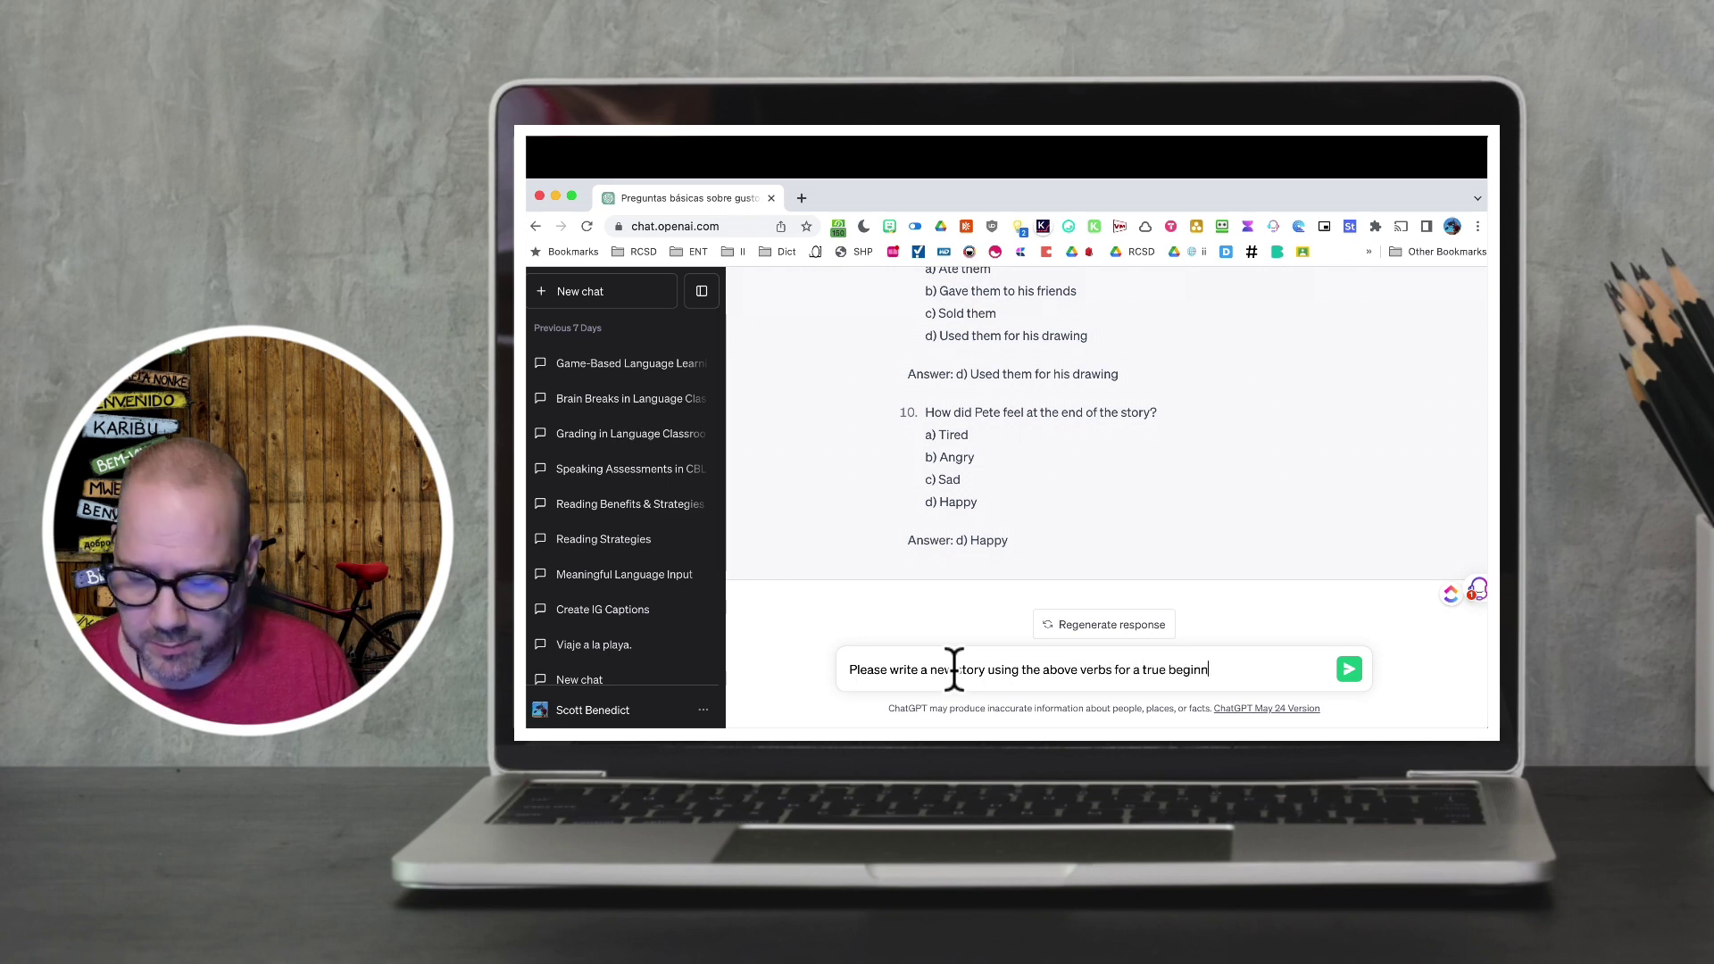
{"action": "type", "text": "er in s"}
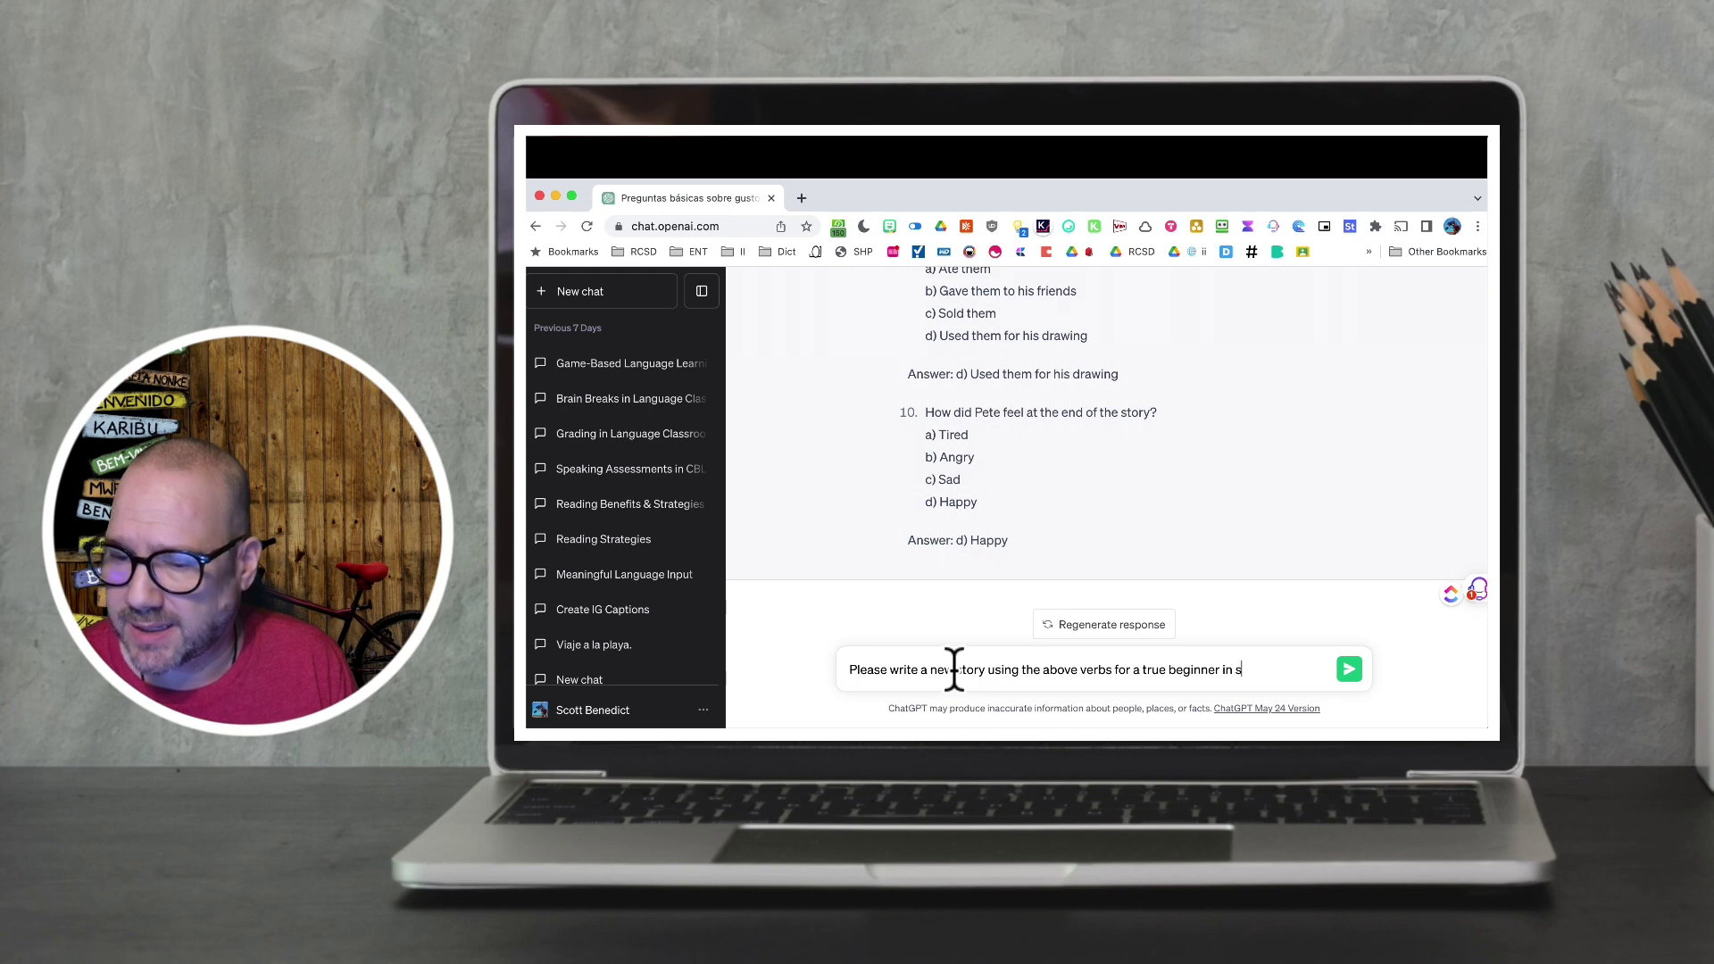
{"action": "type", "text": "imple Spanish."}
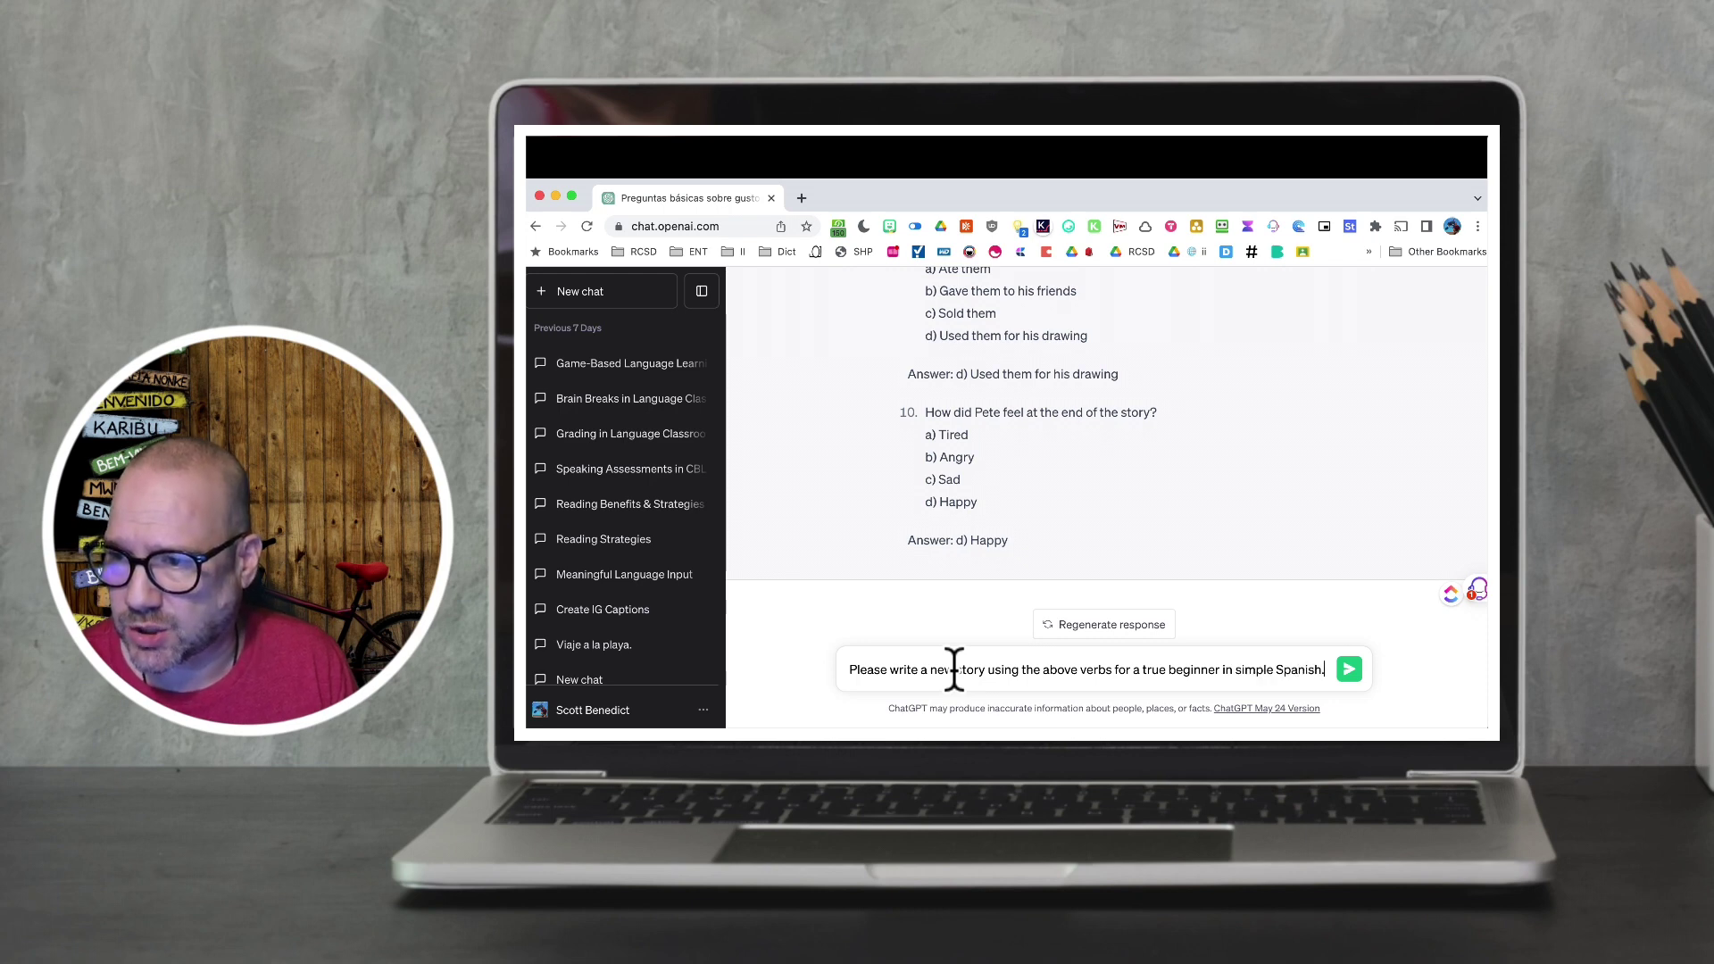
Step: Add to the draft that the story should be in past tense, be at least 500 words, and include dialogue
{"action": "type", "text": " The story should be in "}
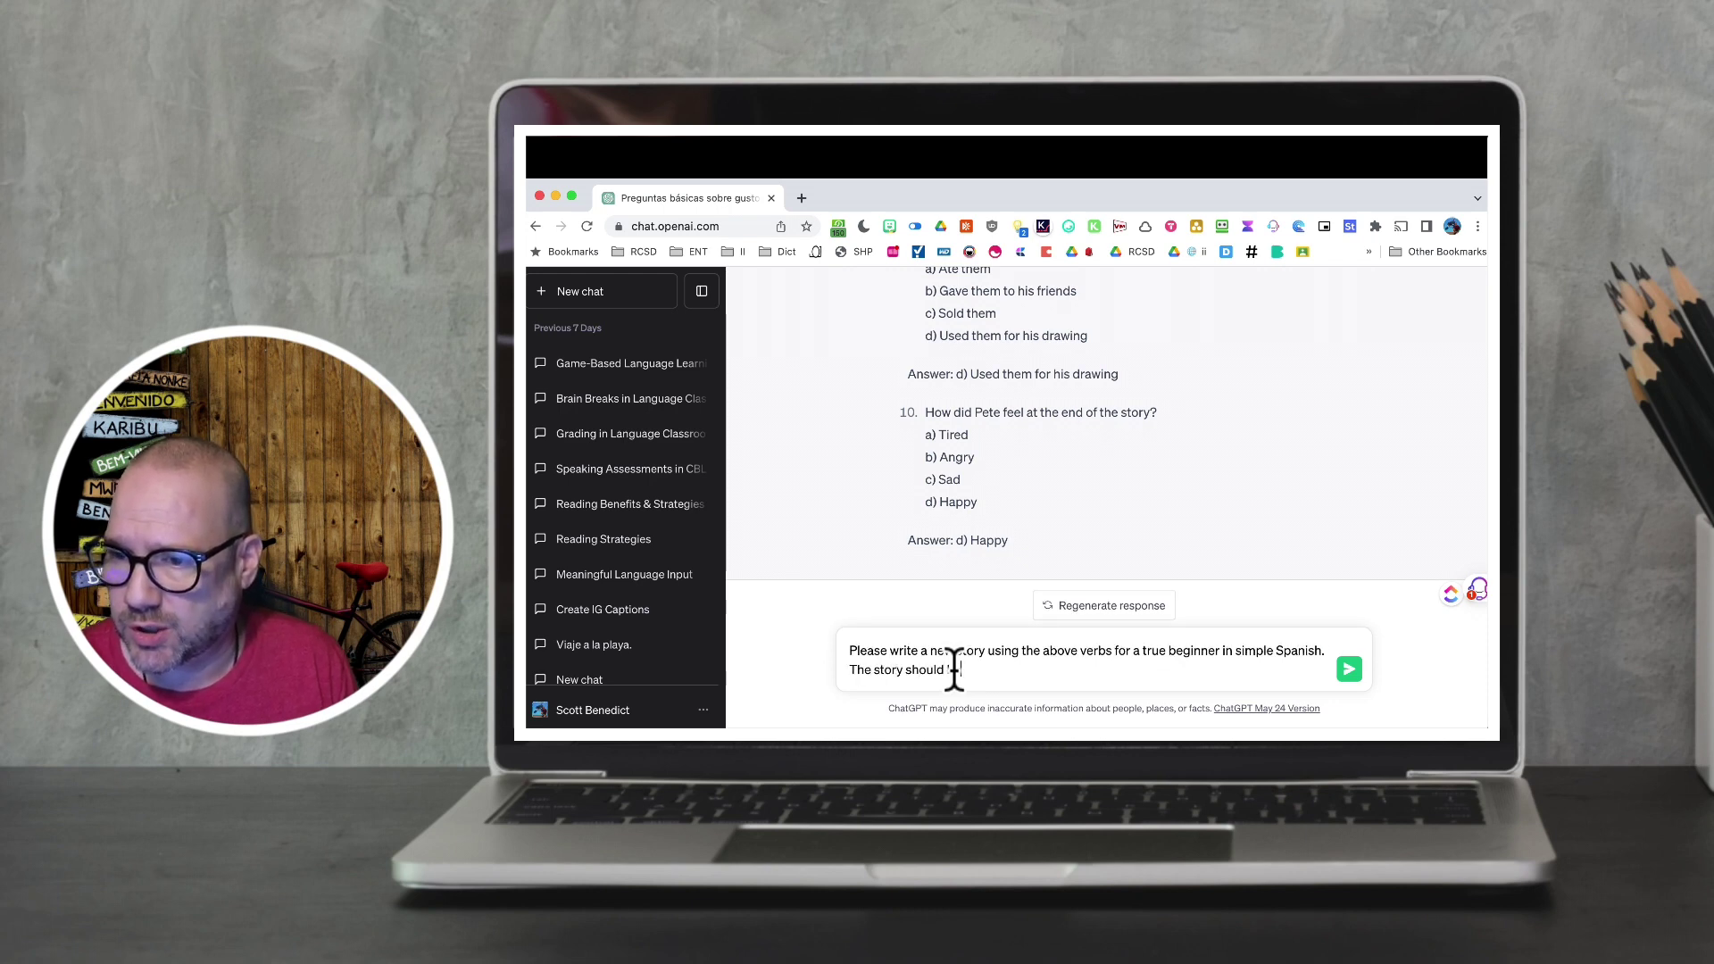
{"action": "type", "text": "past tense"}
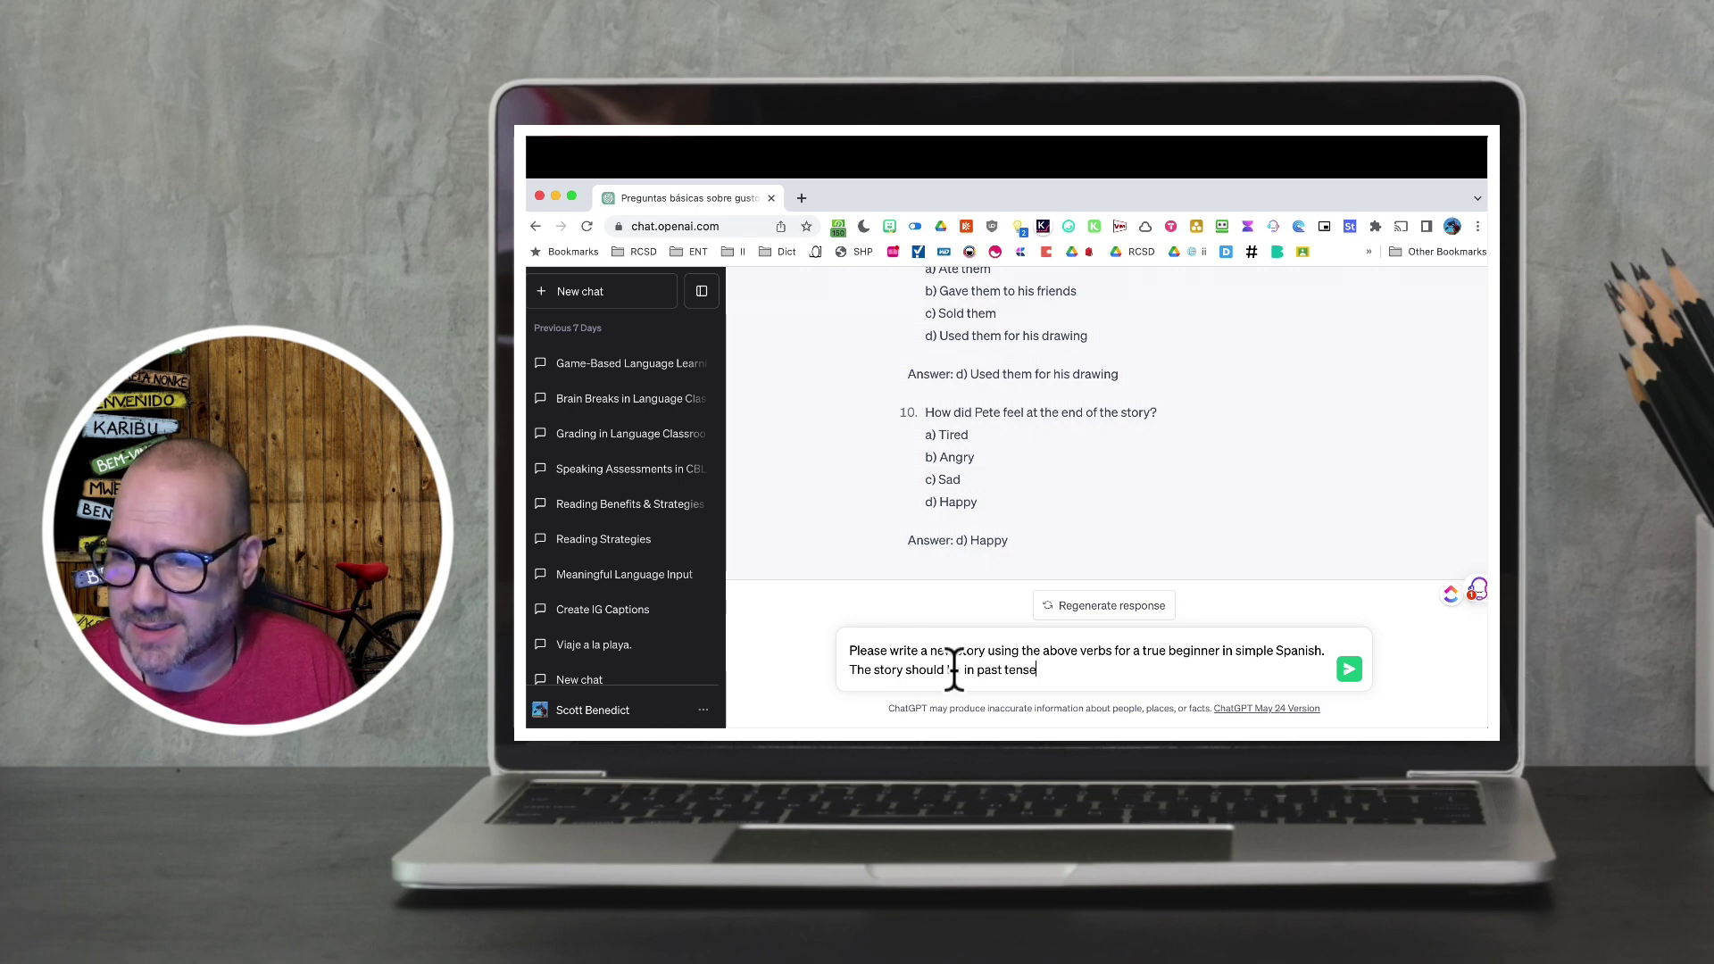
{"action": "type", "text": ","}
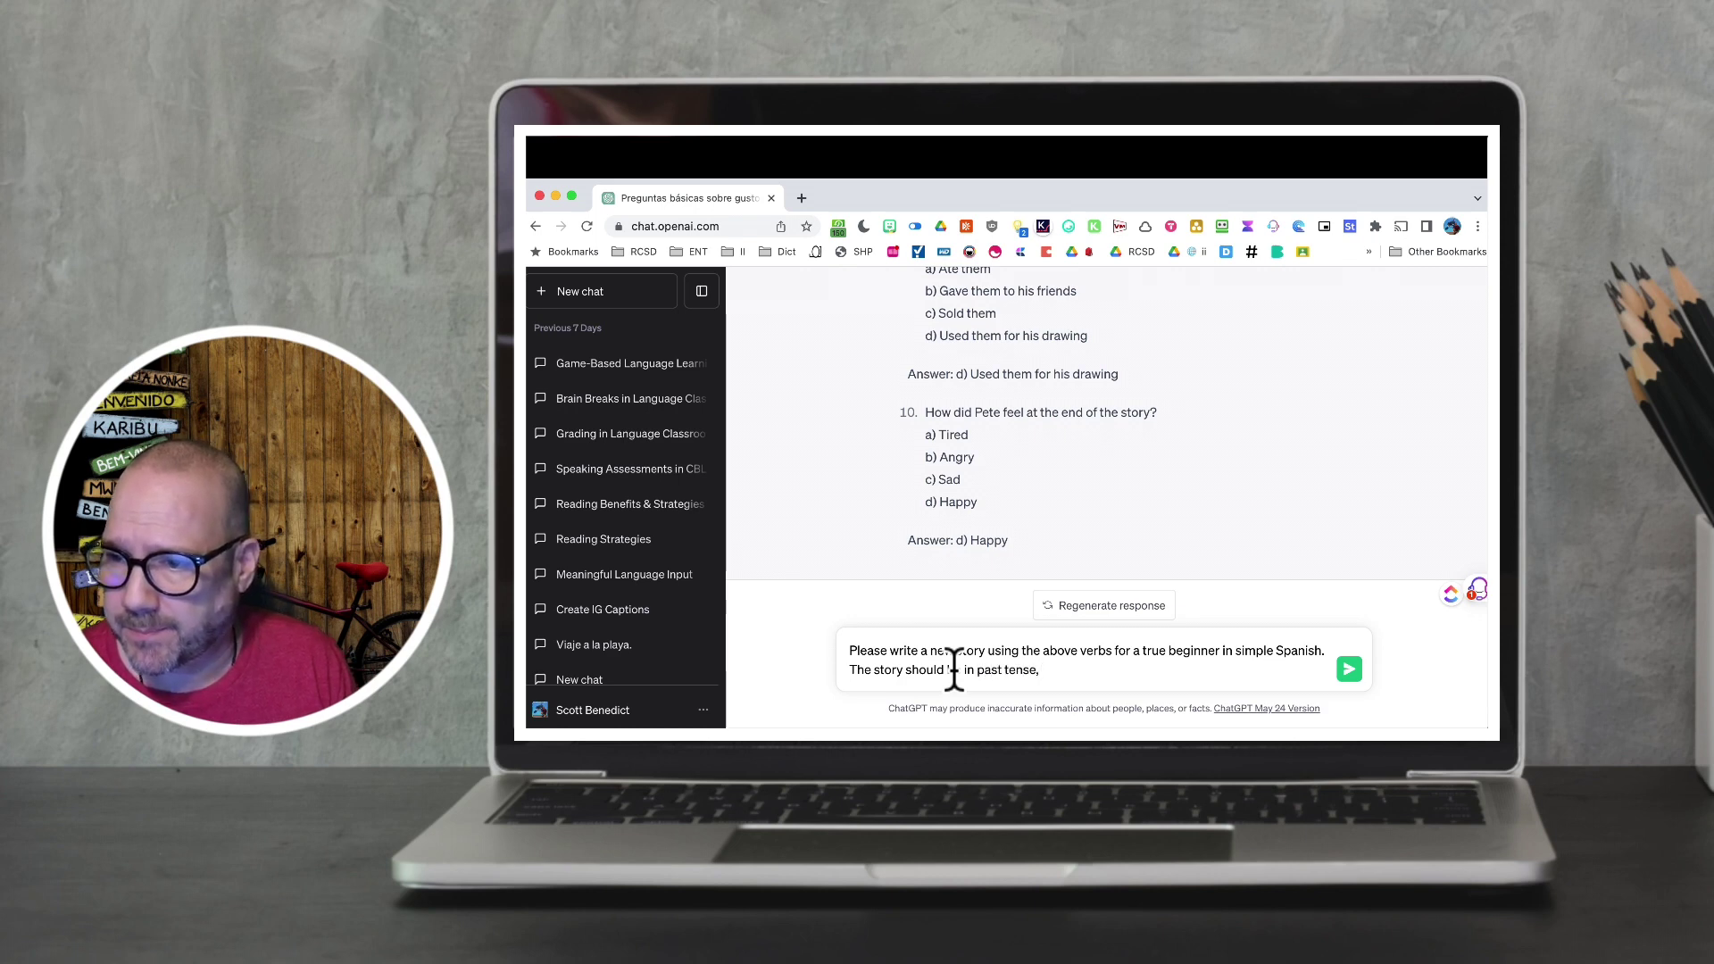
{"action": "type", "text": " be at least 500 words"}
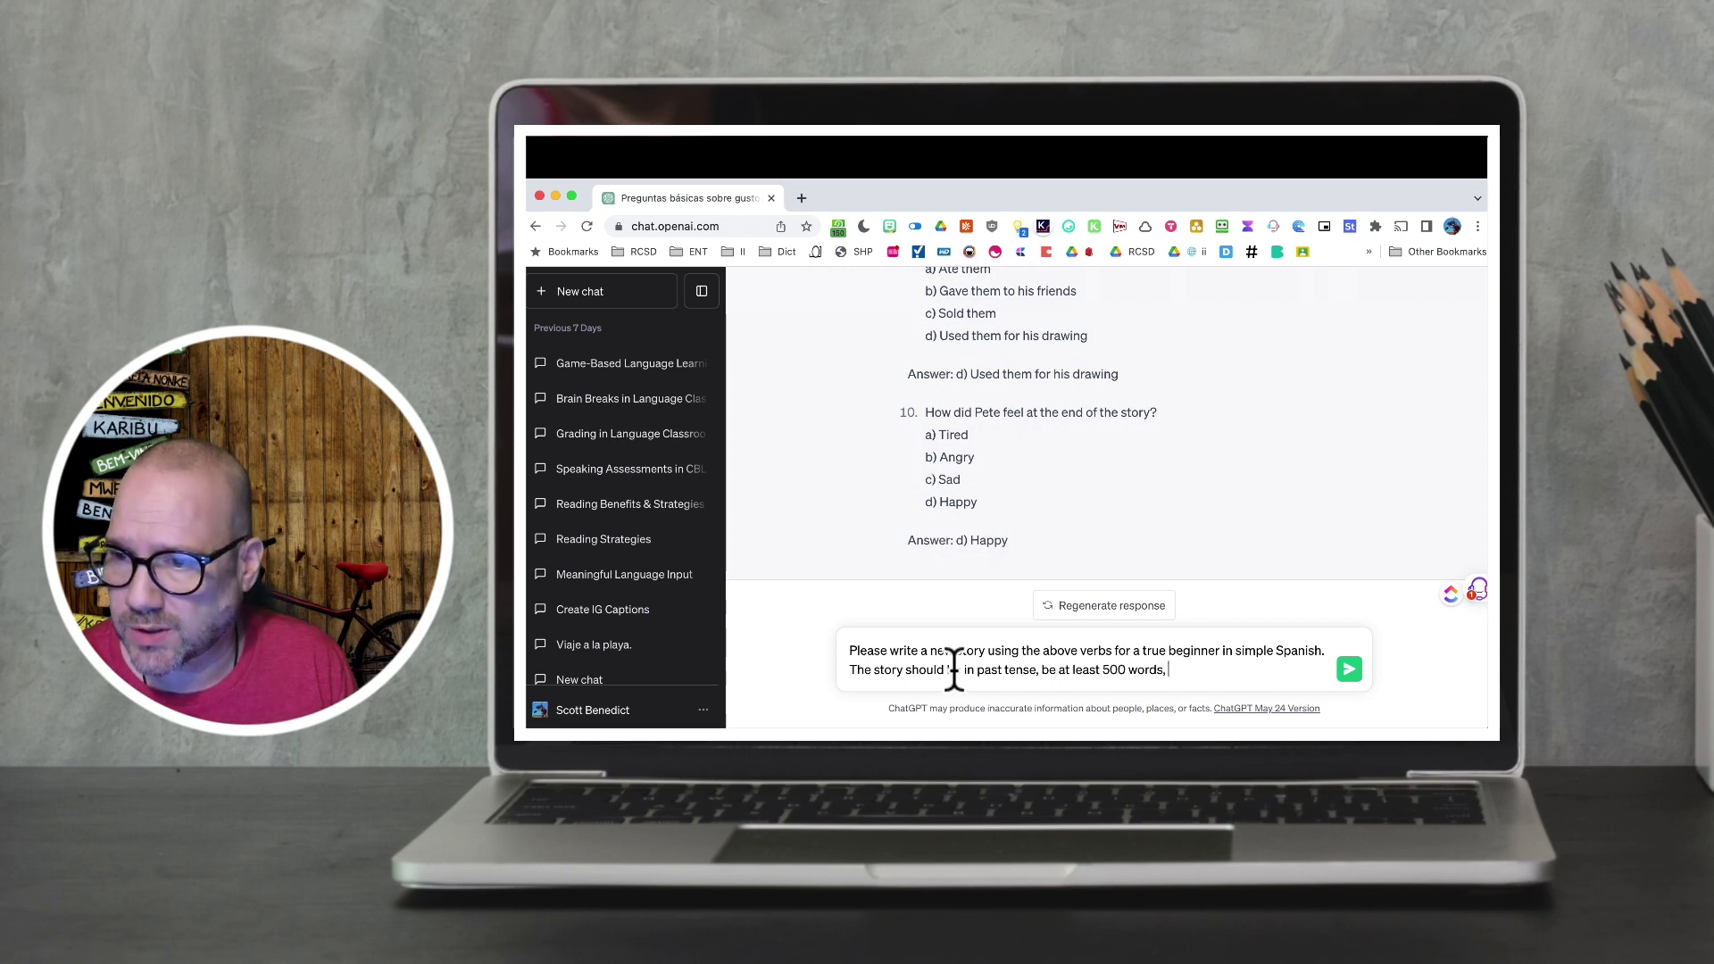
{"action": "type", "text": ", and incl"}
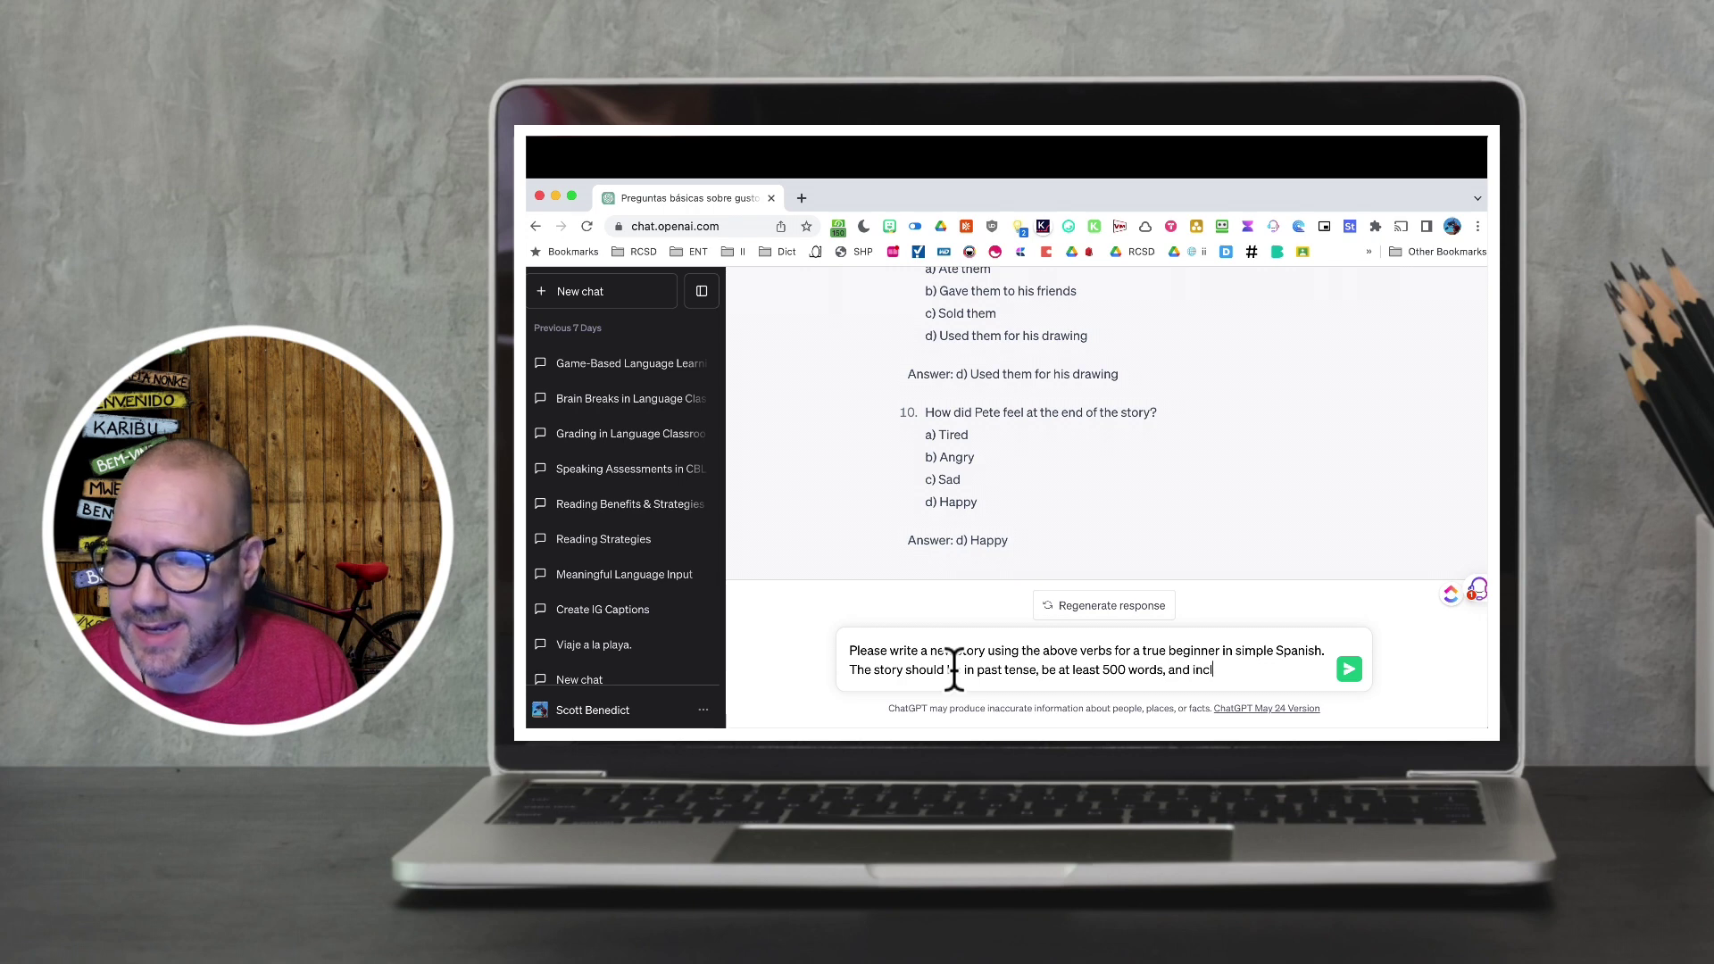
{"action": "type", "text": "ude dialogue."}
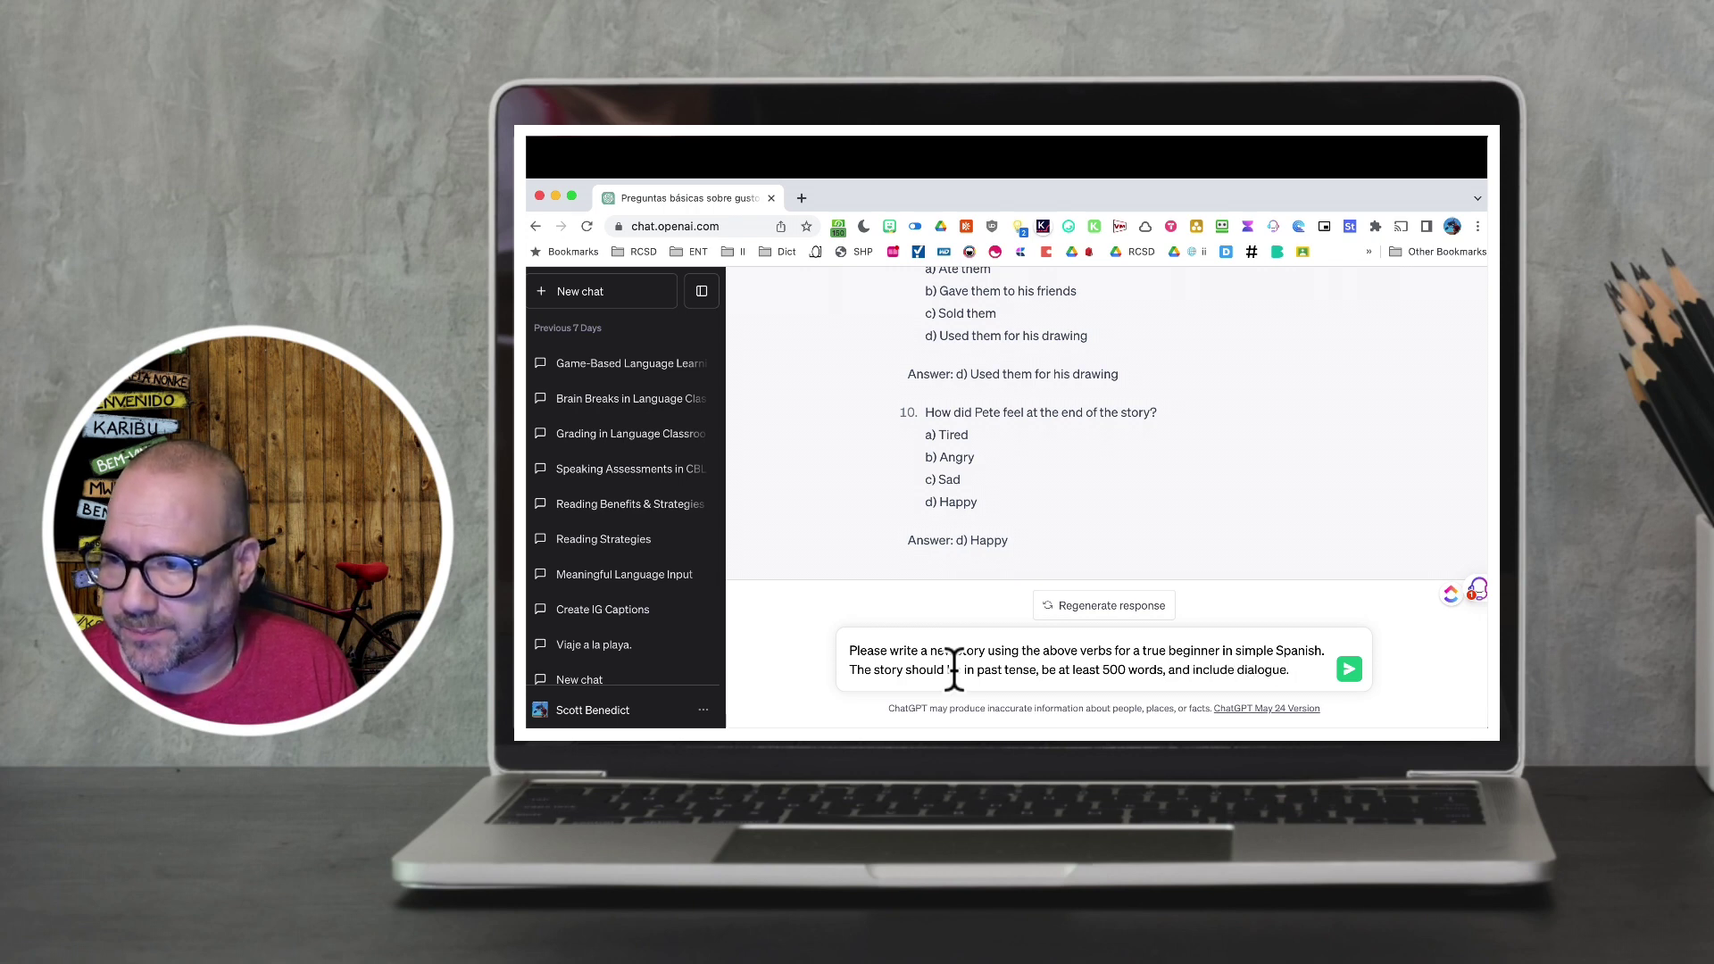
Step: Specify that the main character should be a dog named Tiny, and send the story prompt
{"action": "type", "text": " The m"}
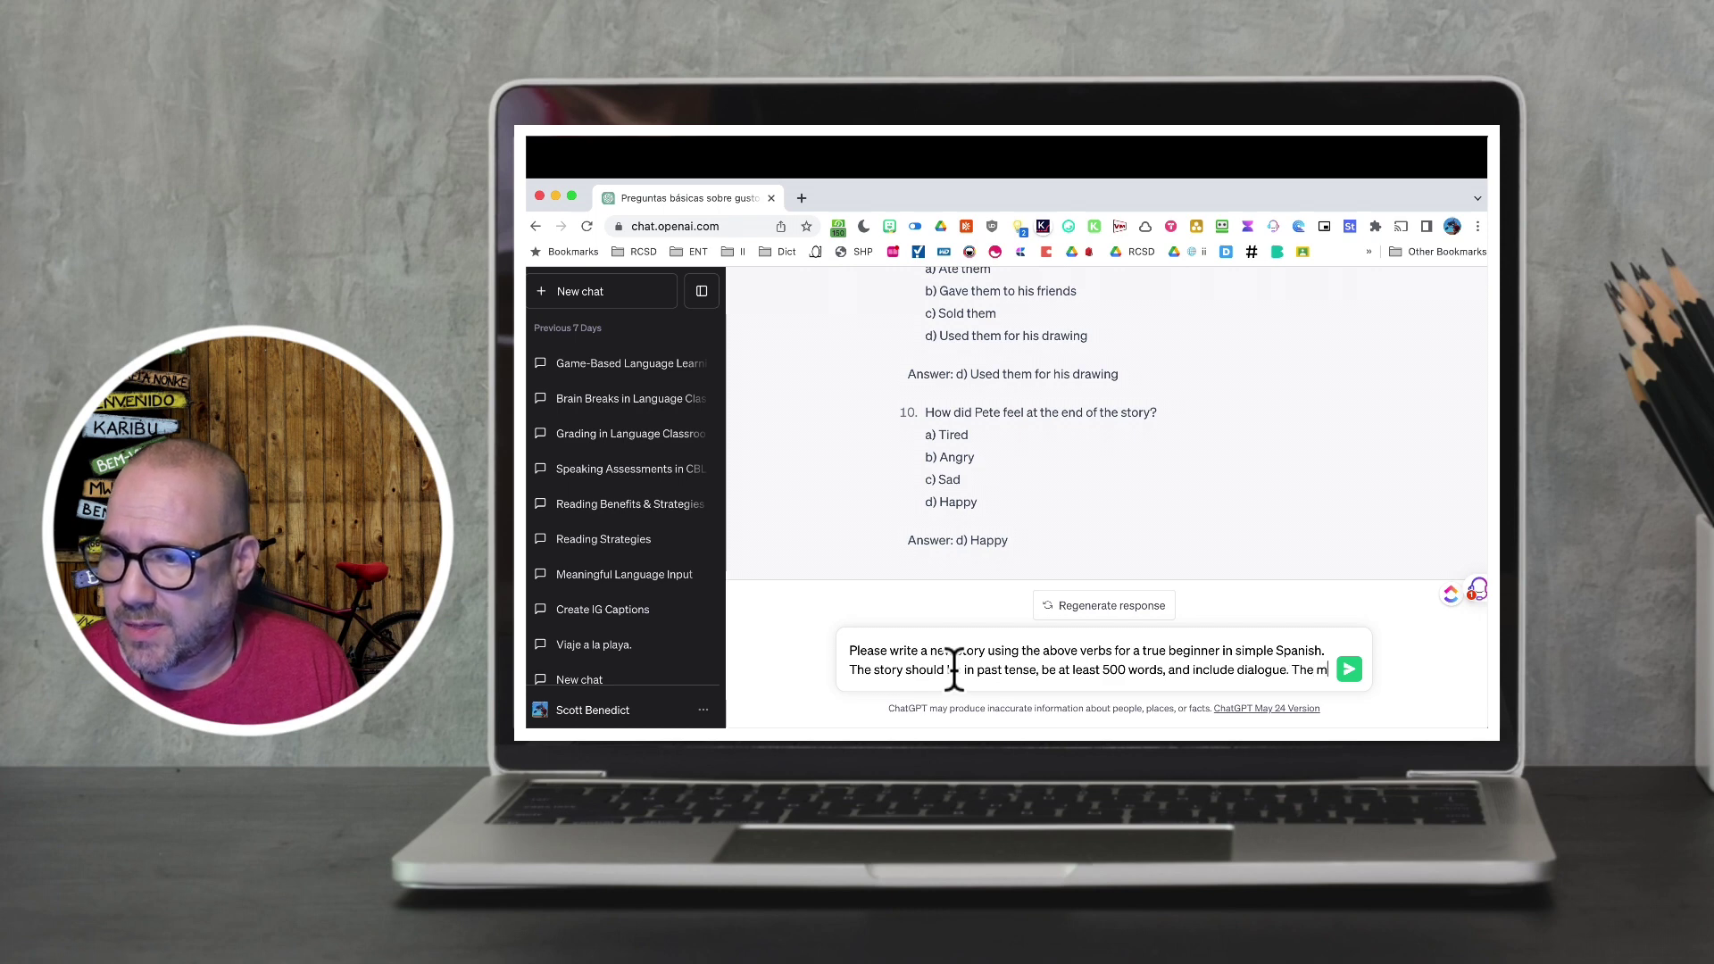
{"action": "type", "text": "ain character "}
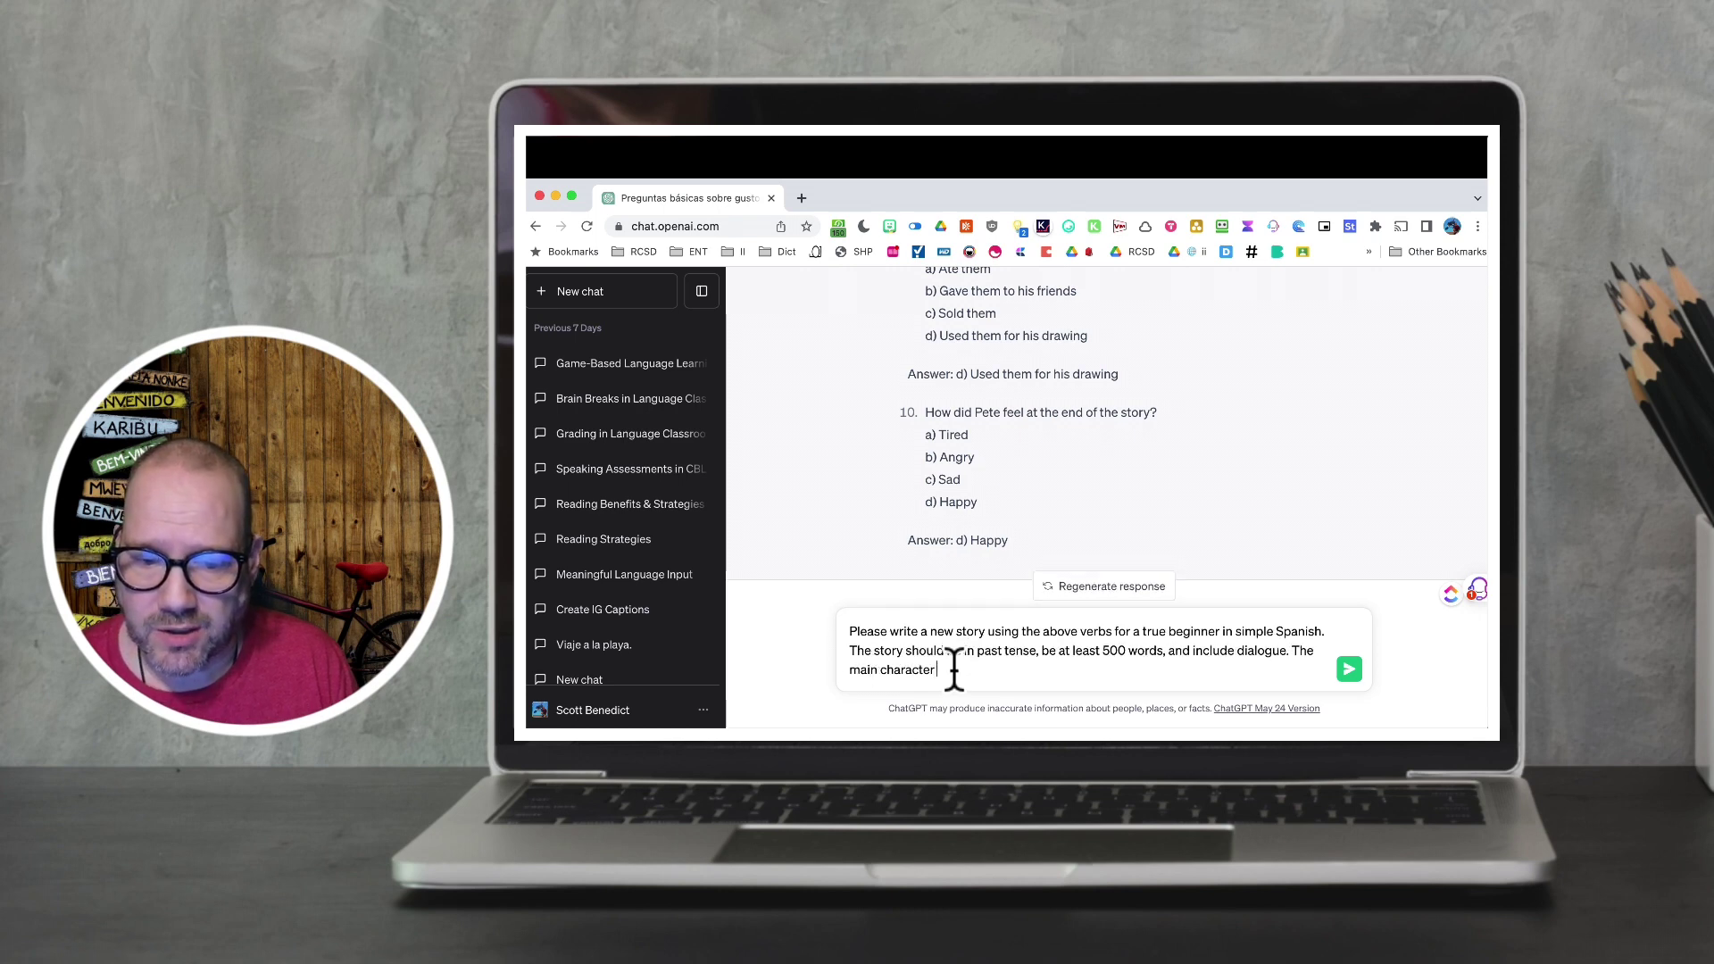
{"action": "type", "text": "should be"}
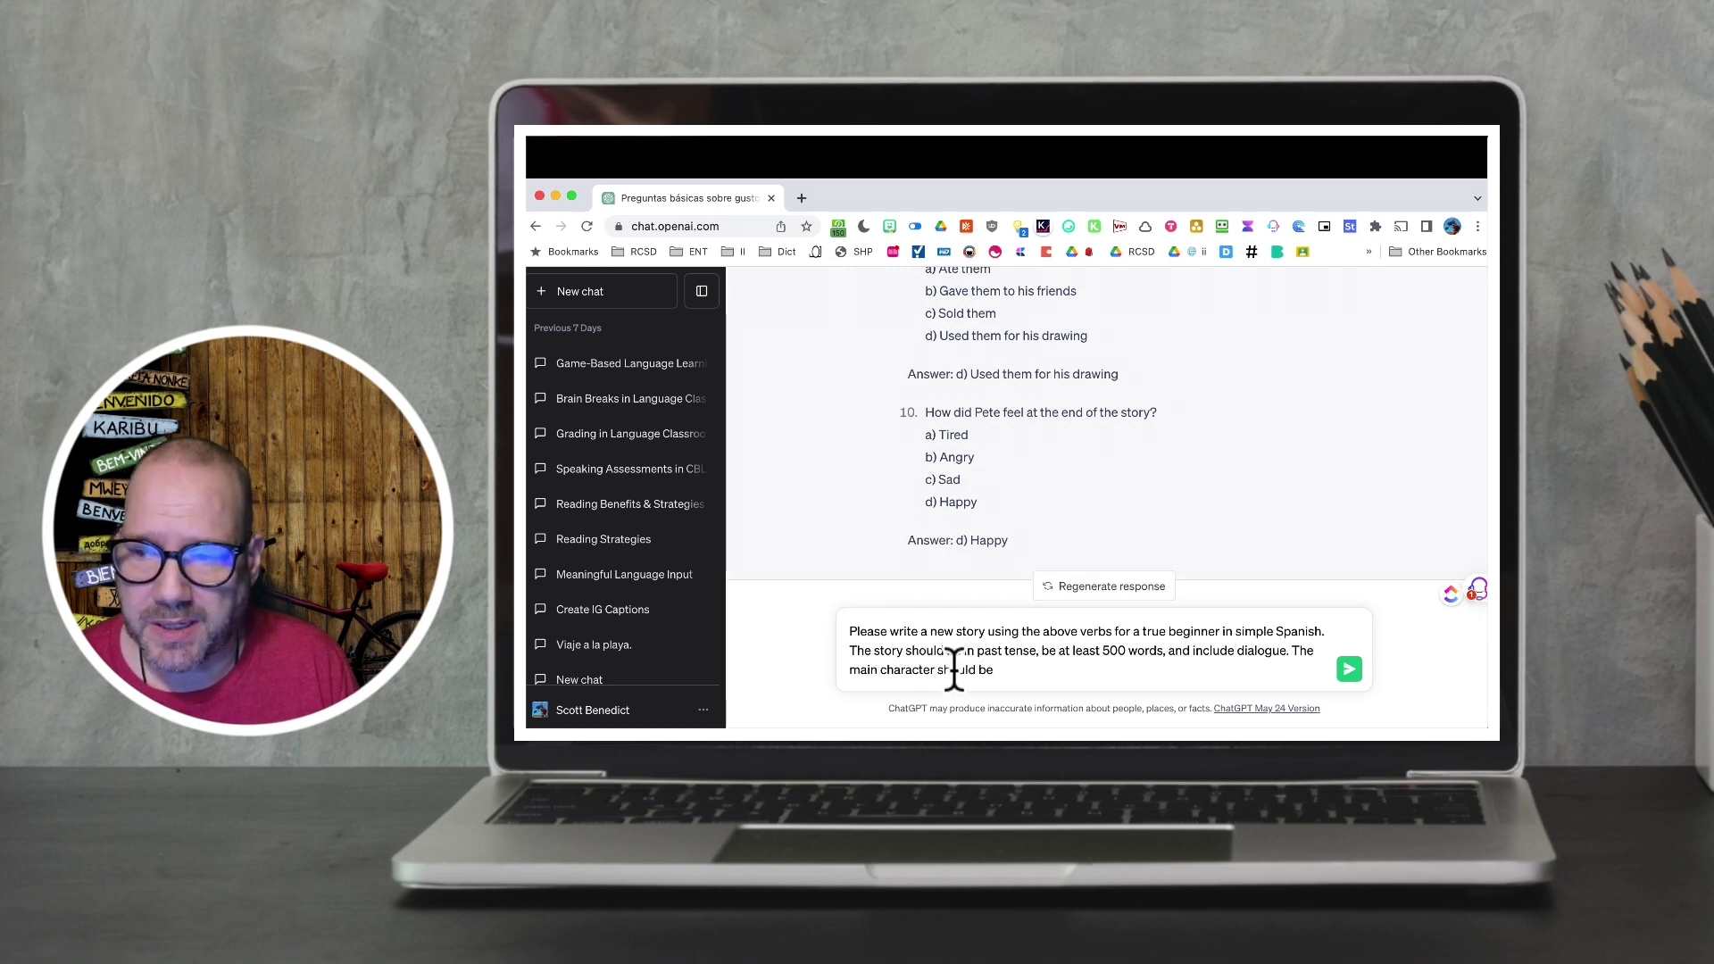
{"action": "type", "text": " a dog"}
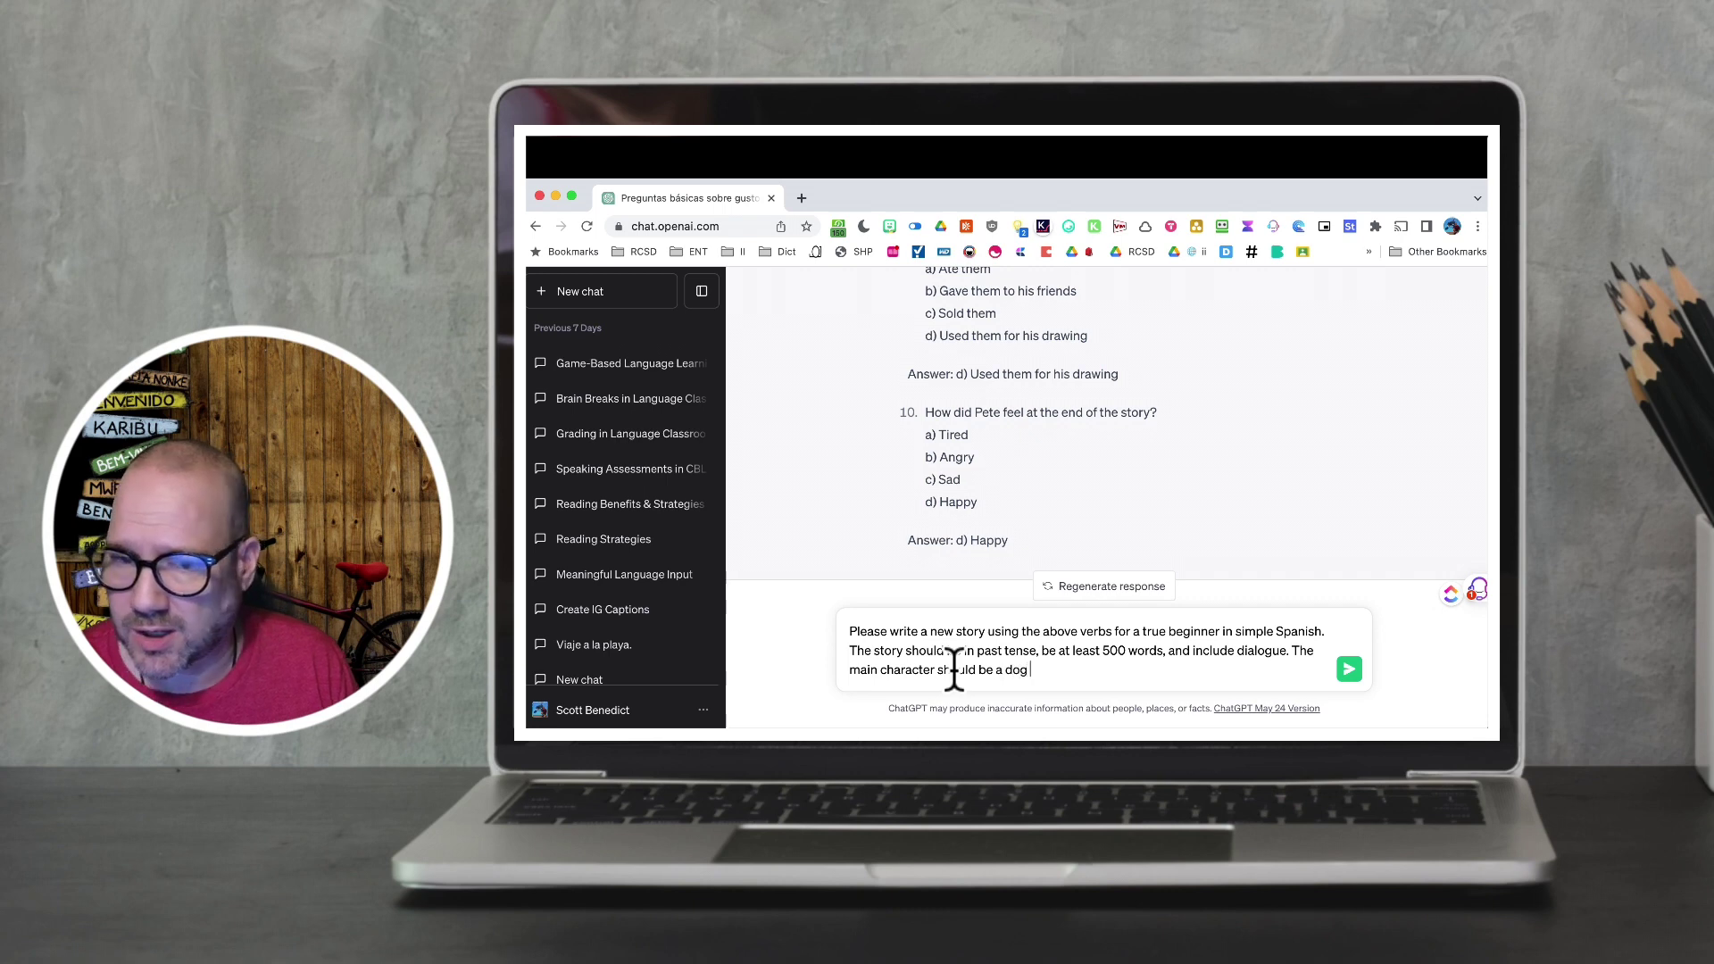
{"action": "type", "text": " named"}
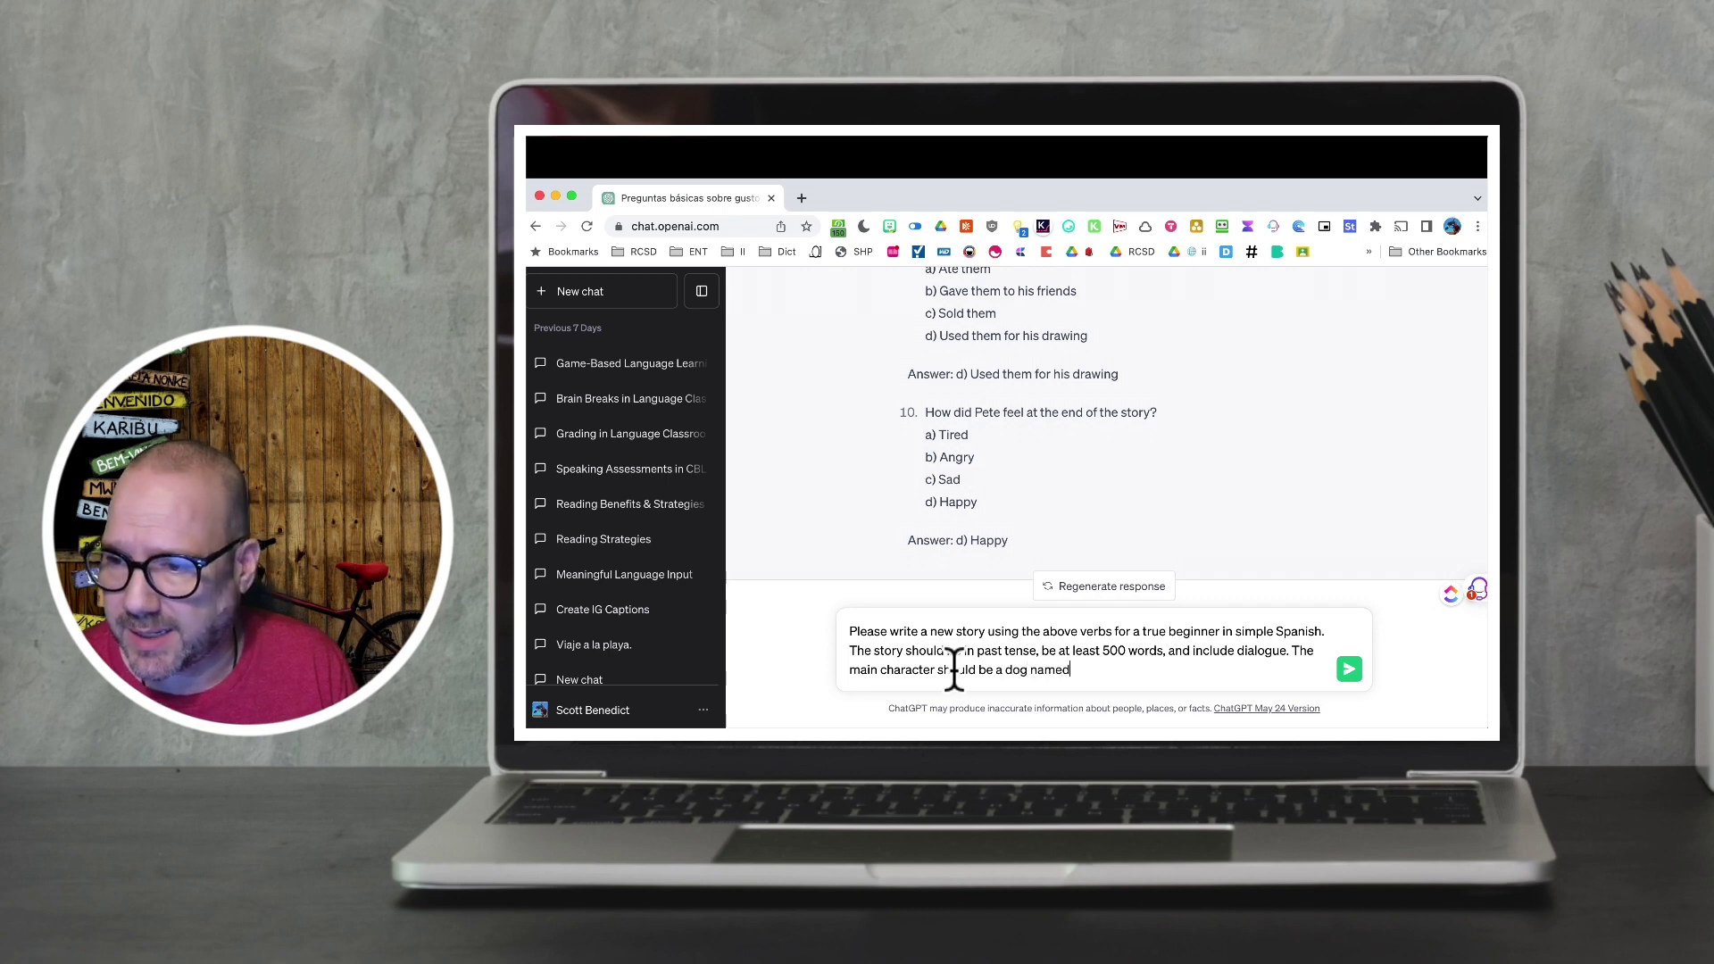
{"action": "type", "text": " Tiny."}
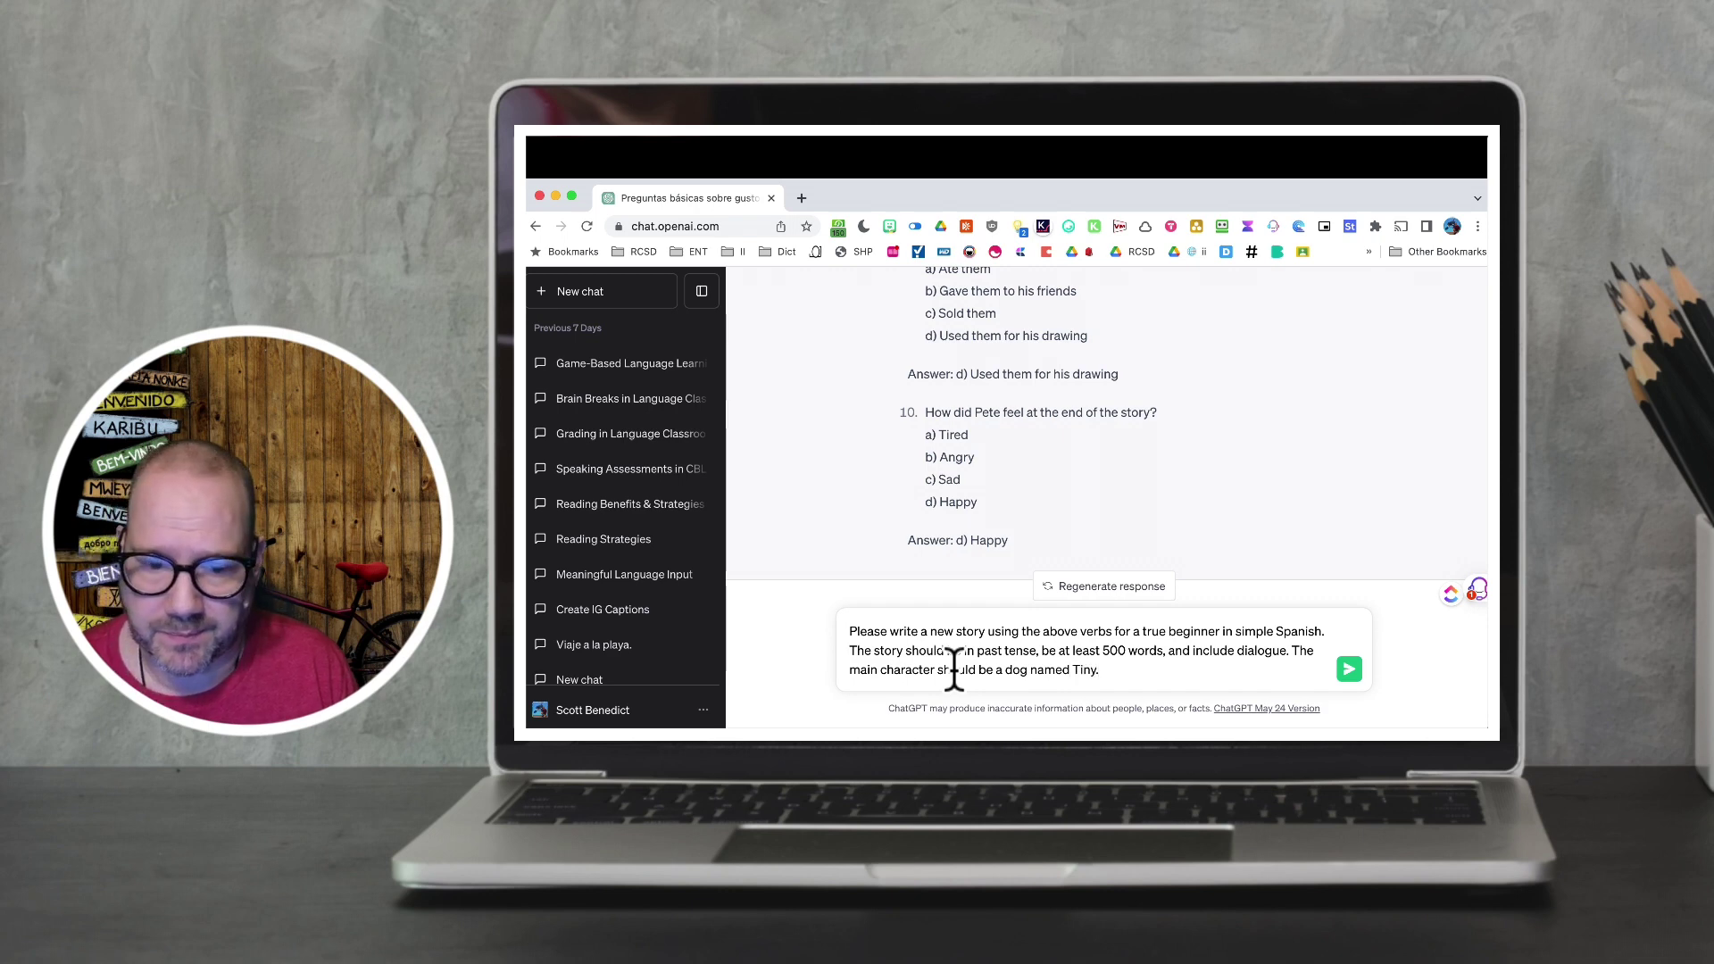
{"action": "key", "text": "Return"}
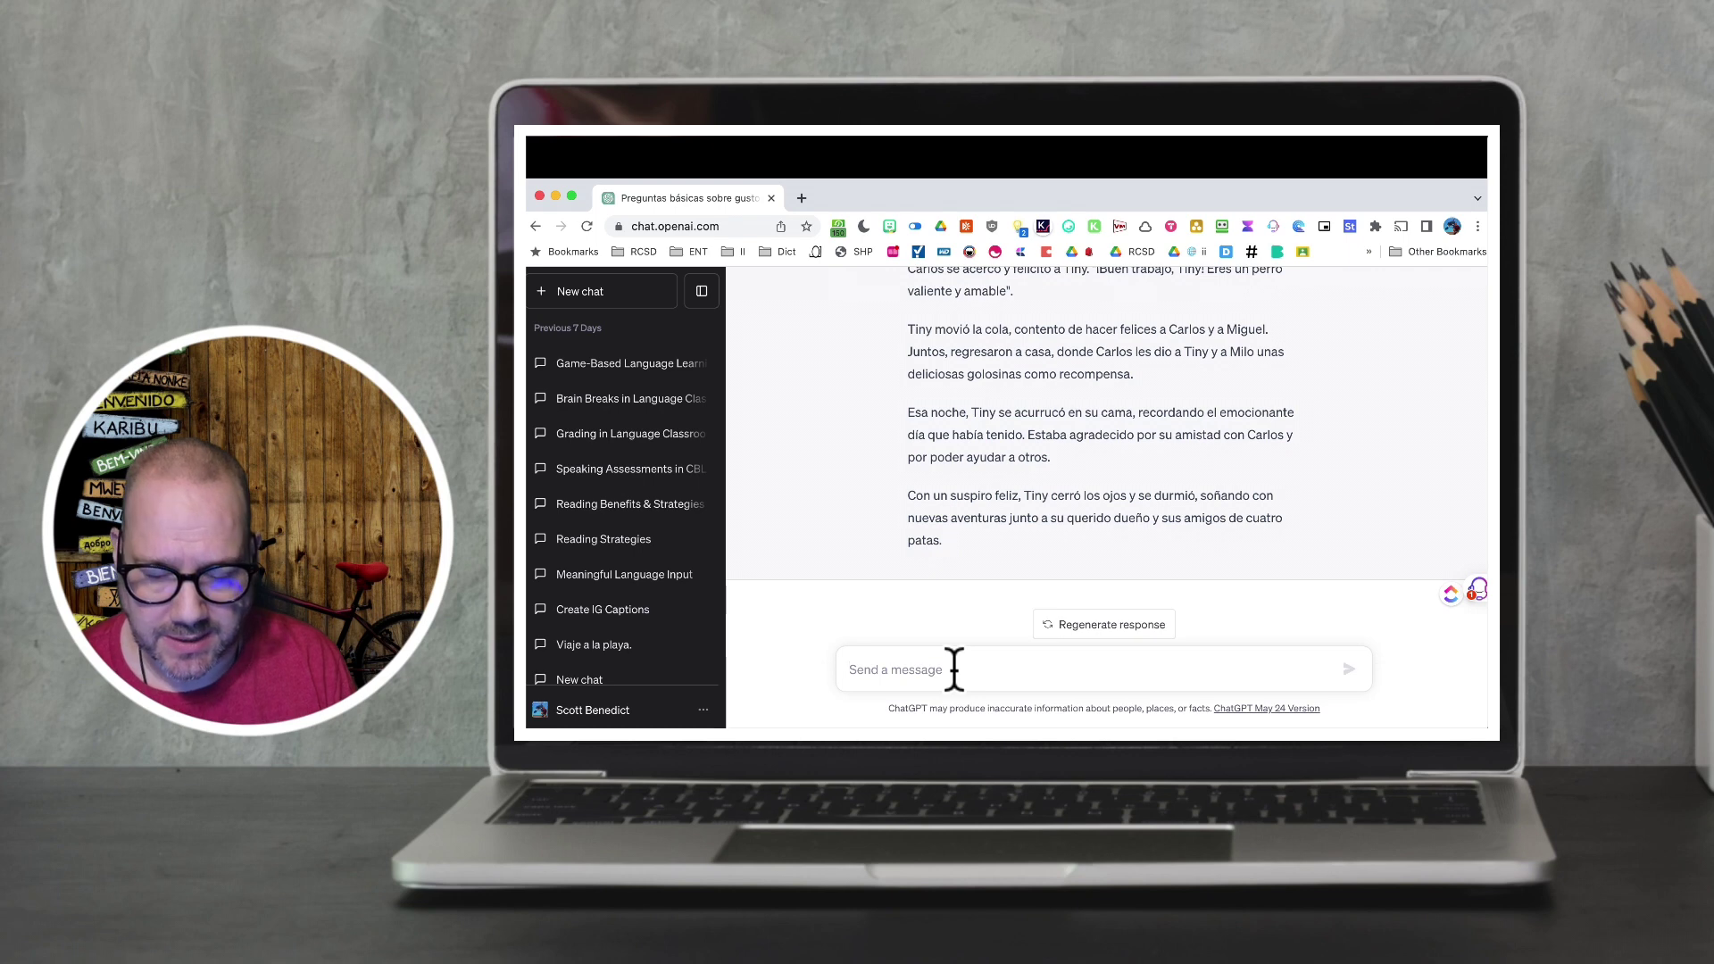
Step: Send a follow-up request to please write 10 multiple-choice questions in English with an answer key
{"action": "left_click", "coordinate": [954, 669]}
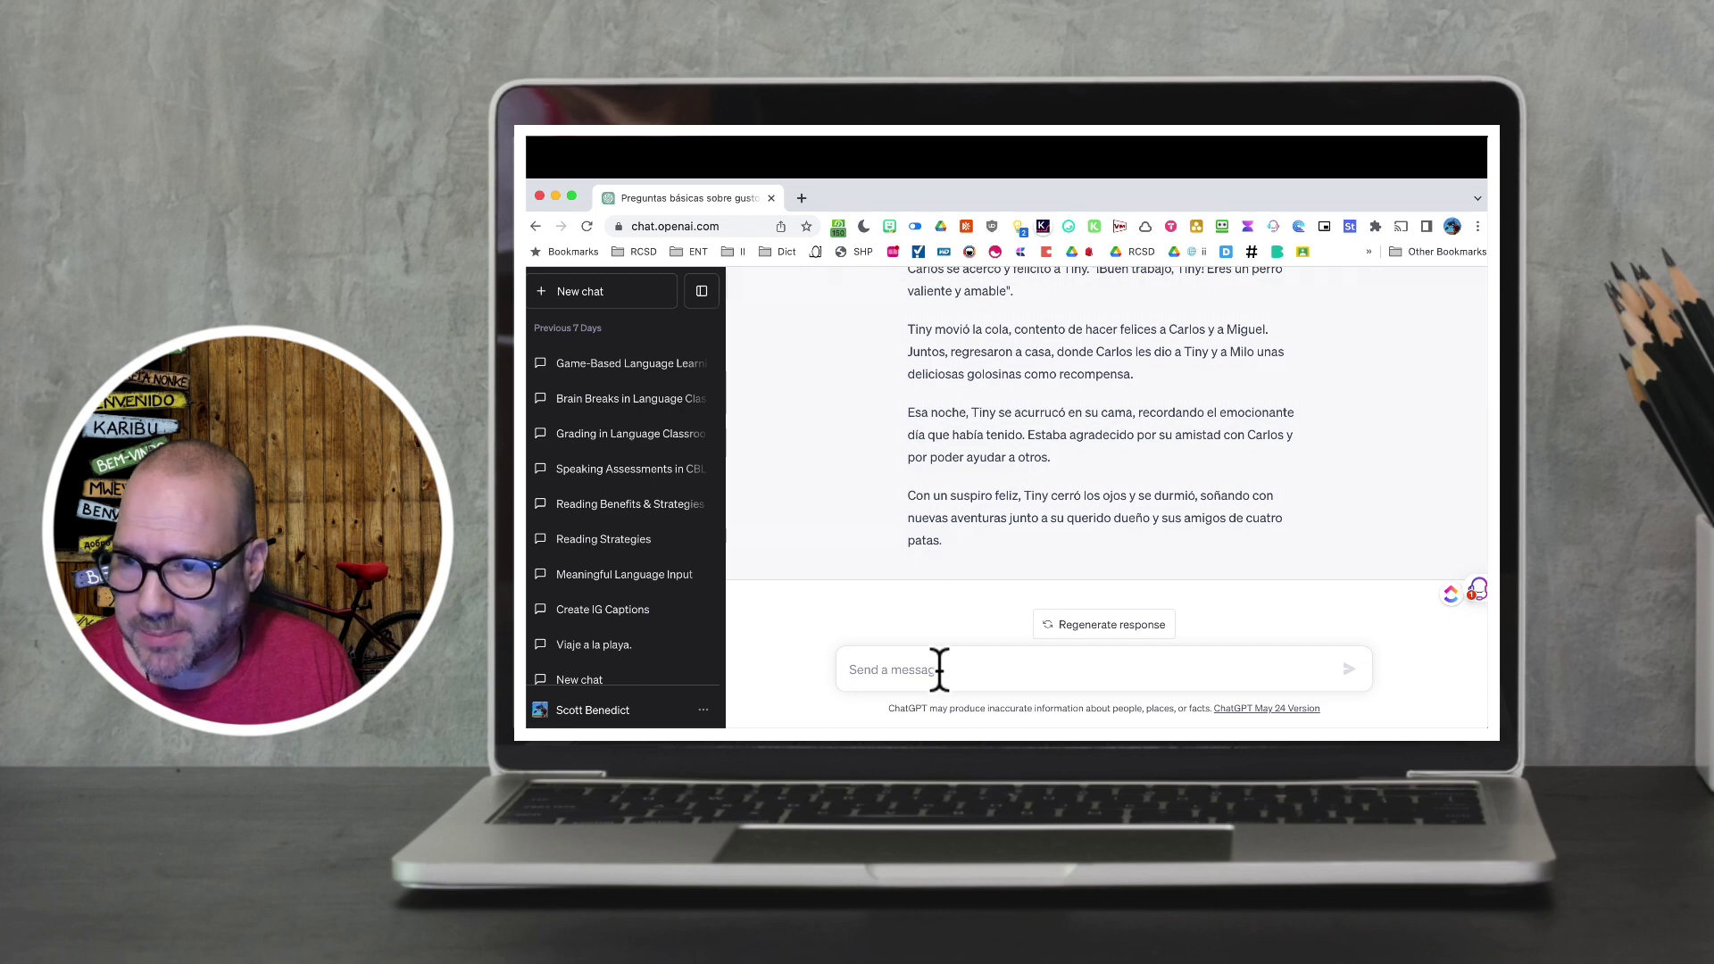
{"action": "type", "text": "Please wr"}
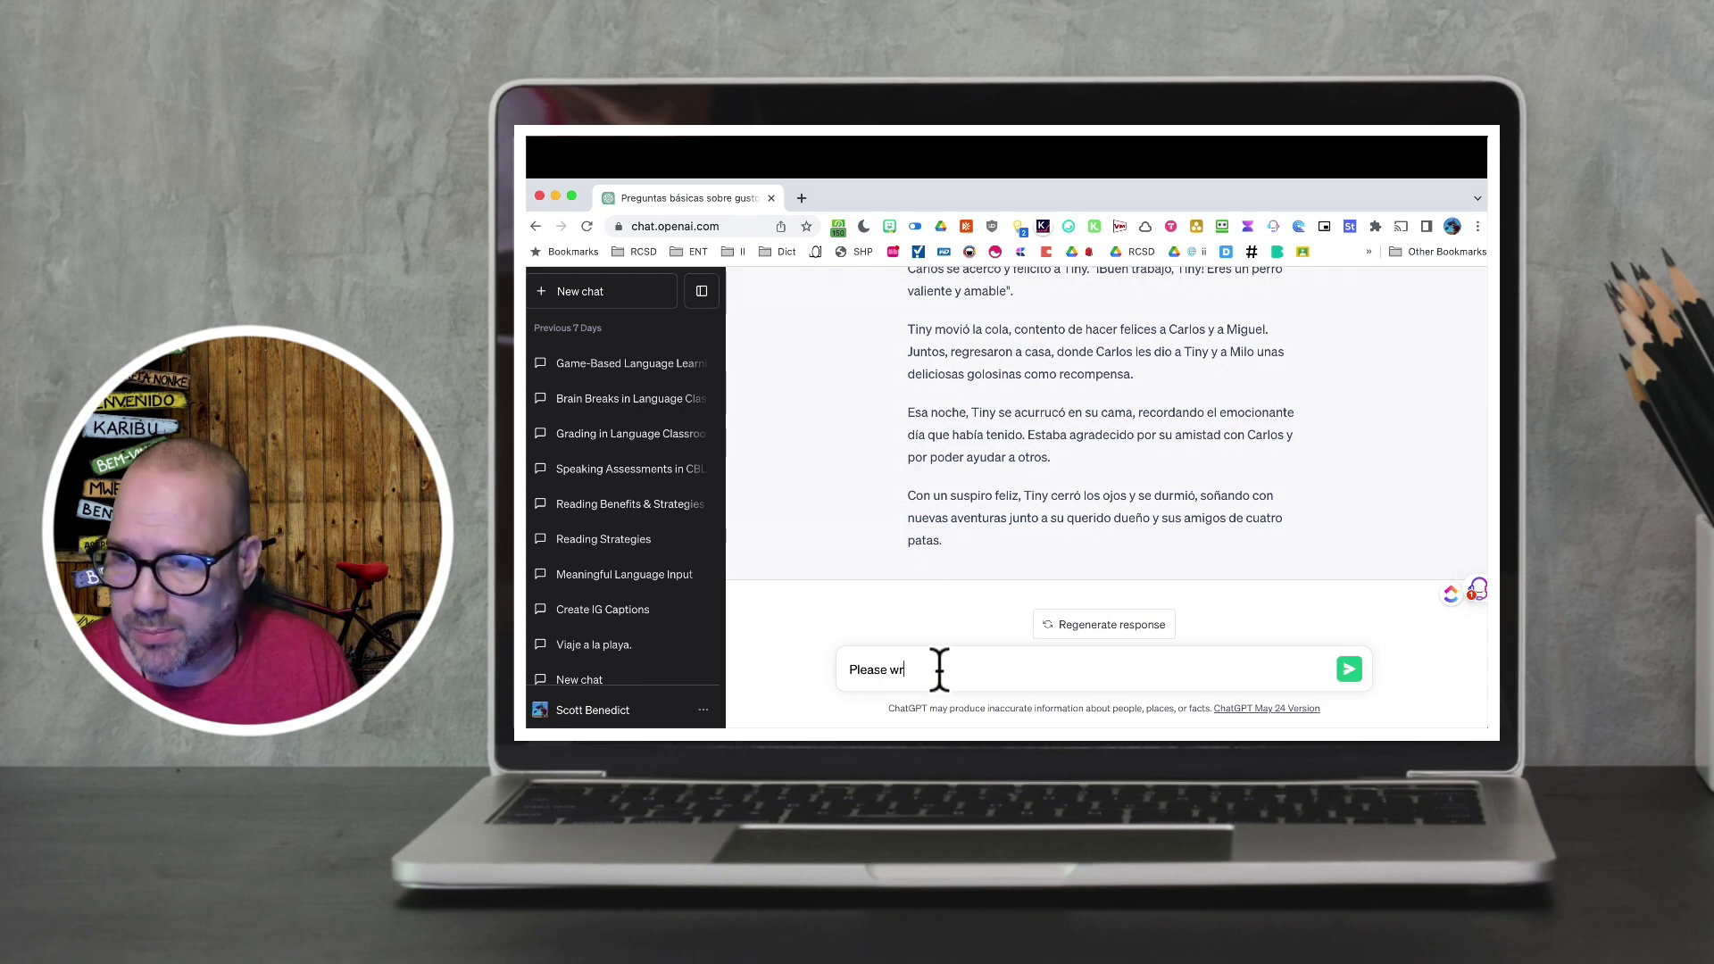
{"action": "type", "text": "ite 10 multiple-choice questi"}
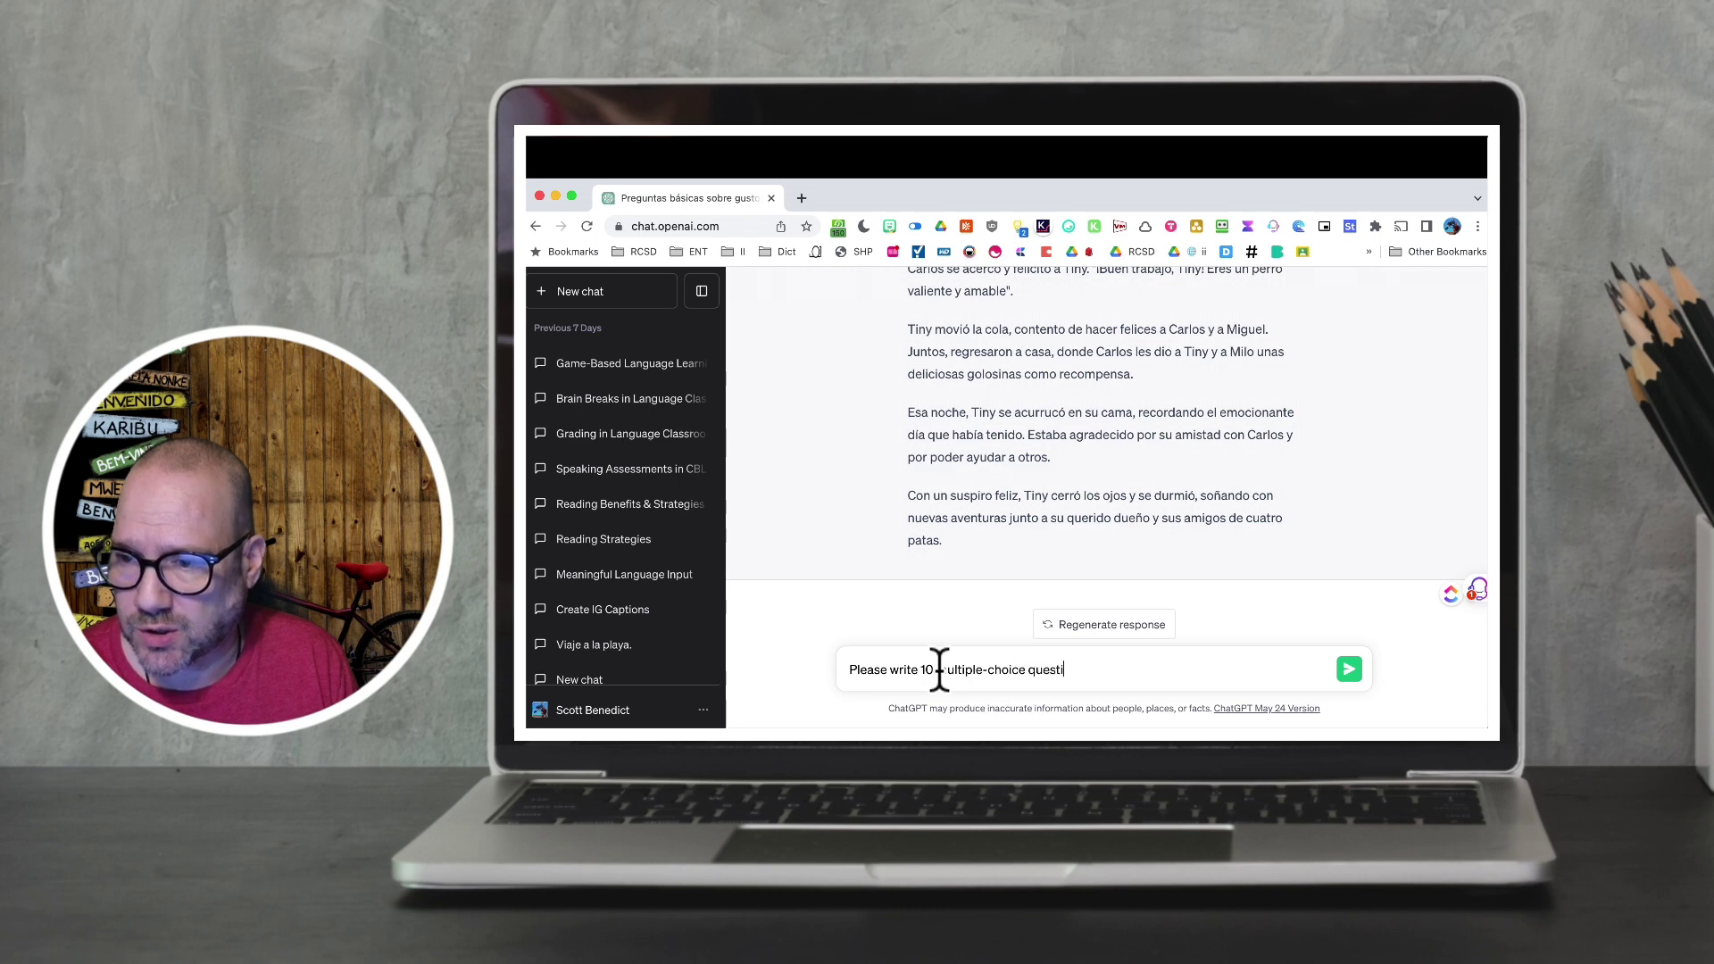
{"action": "type", "text": "ons in Engli"}
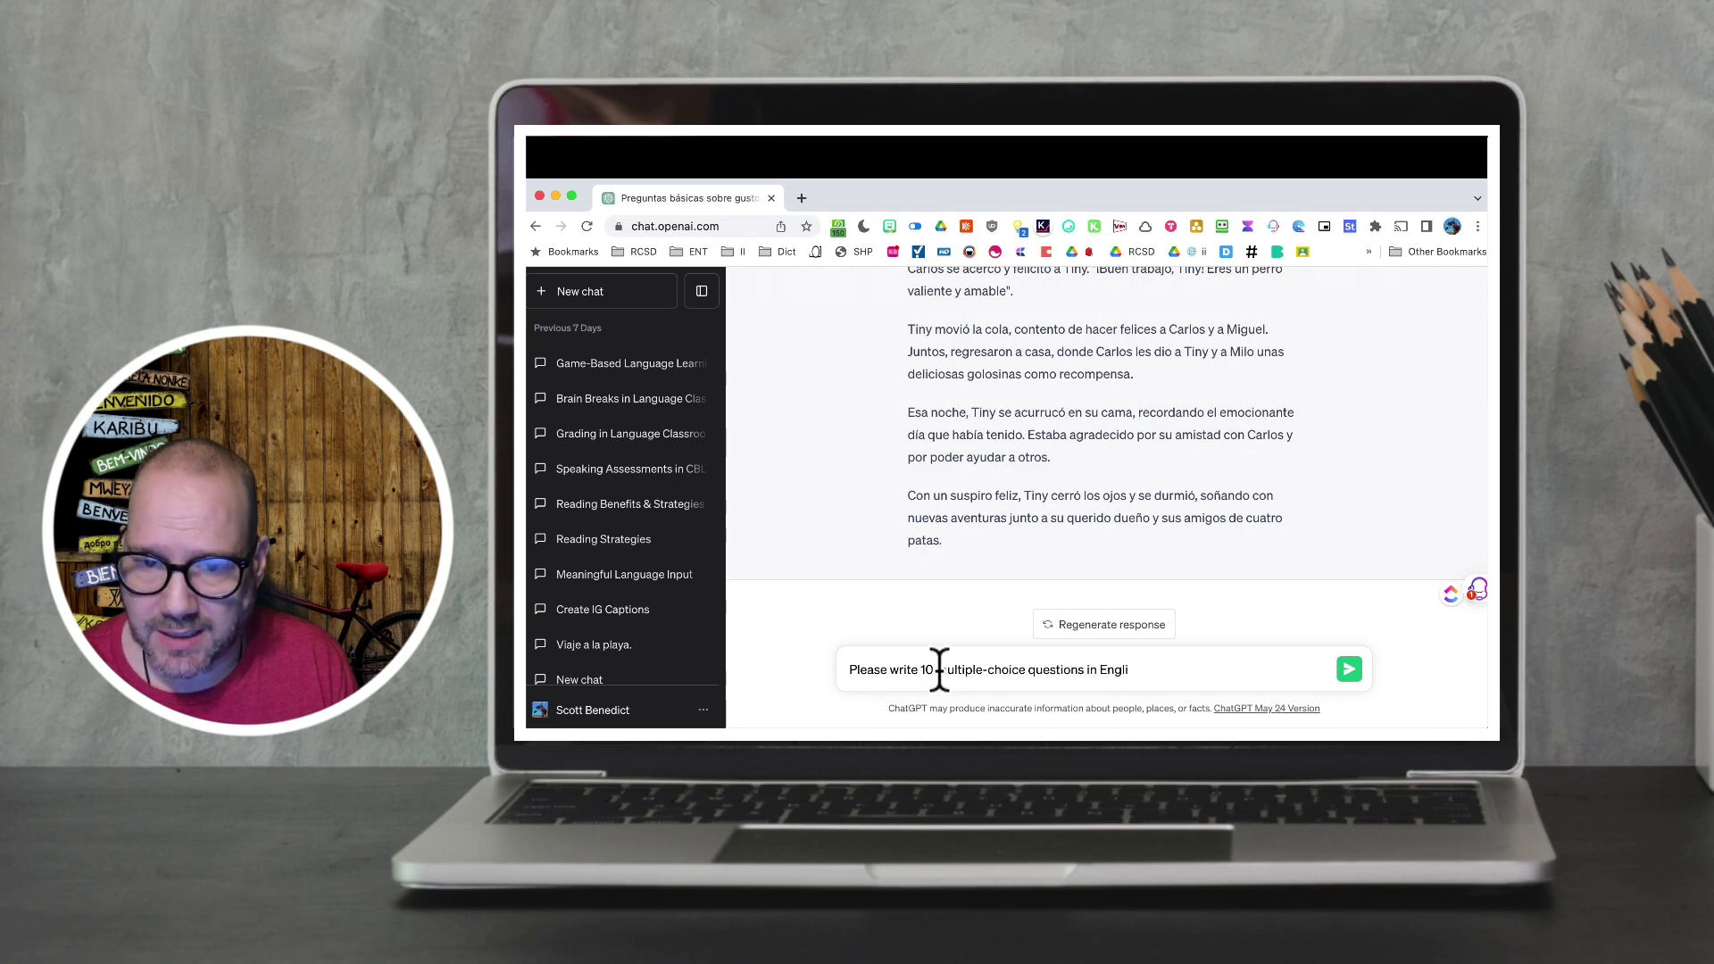
{"action": "type", "text": "sh with"}
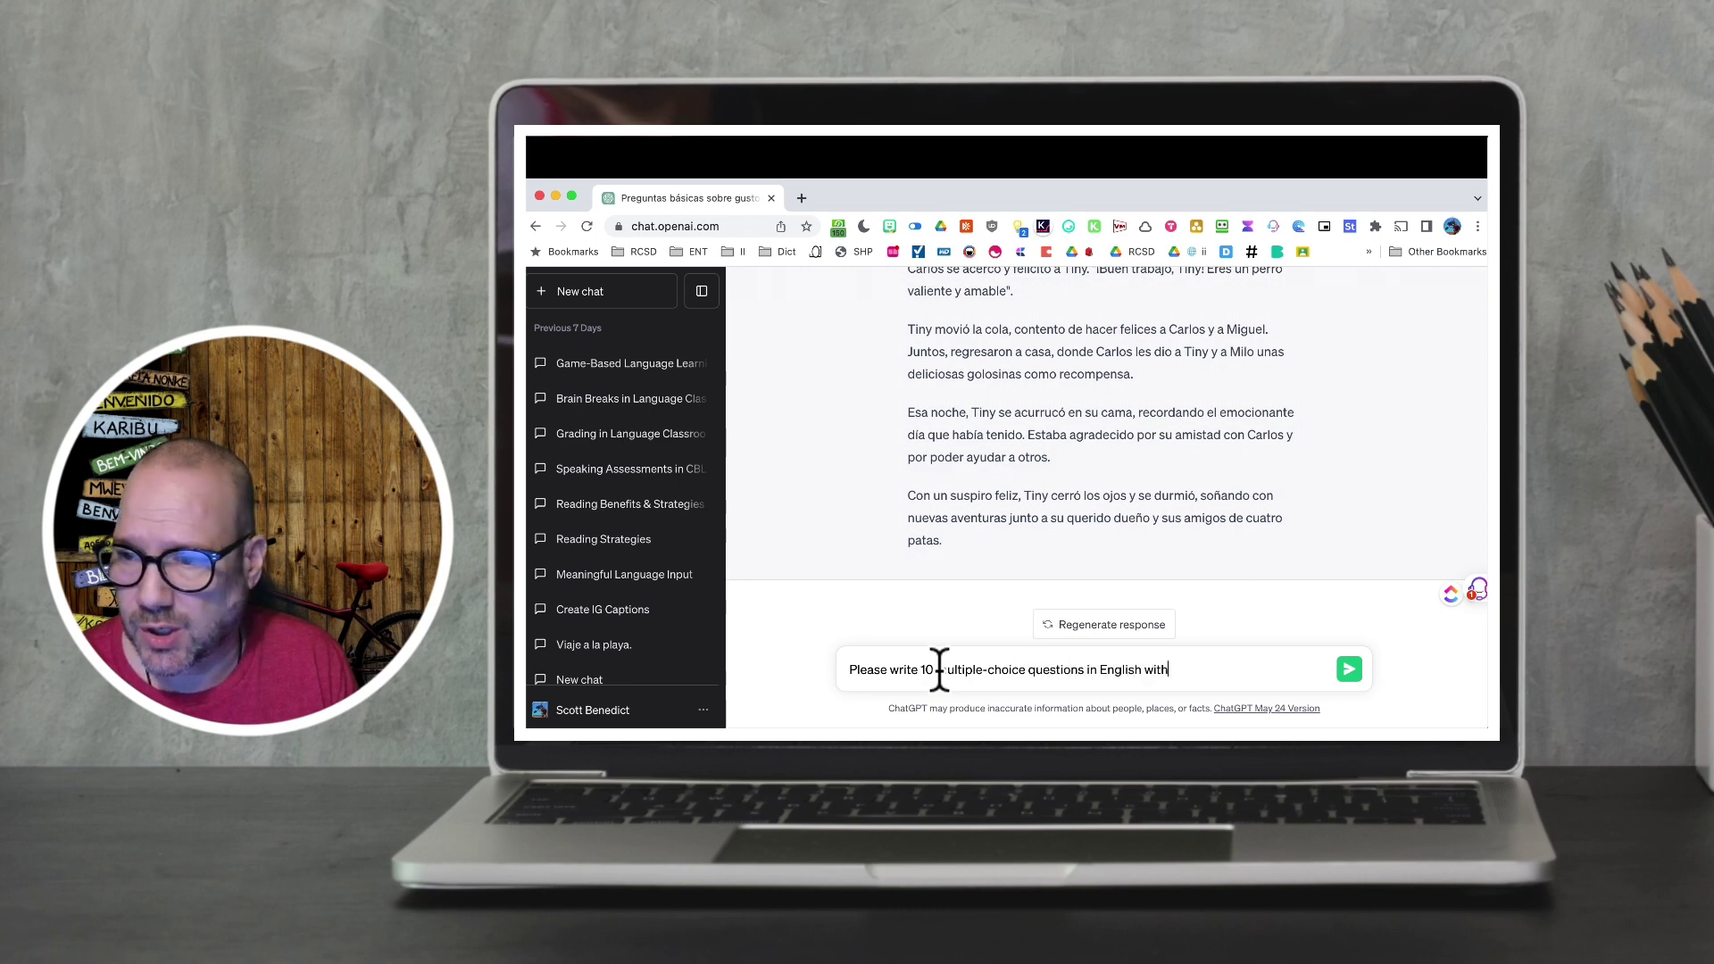
{"action": "type", "text": " an answer key."}
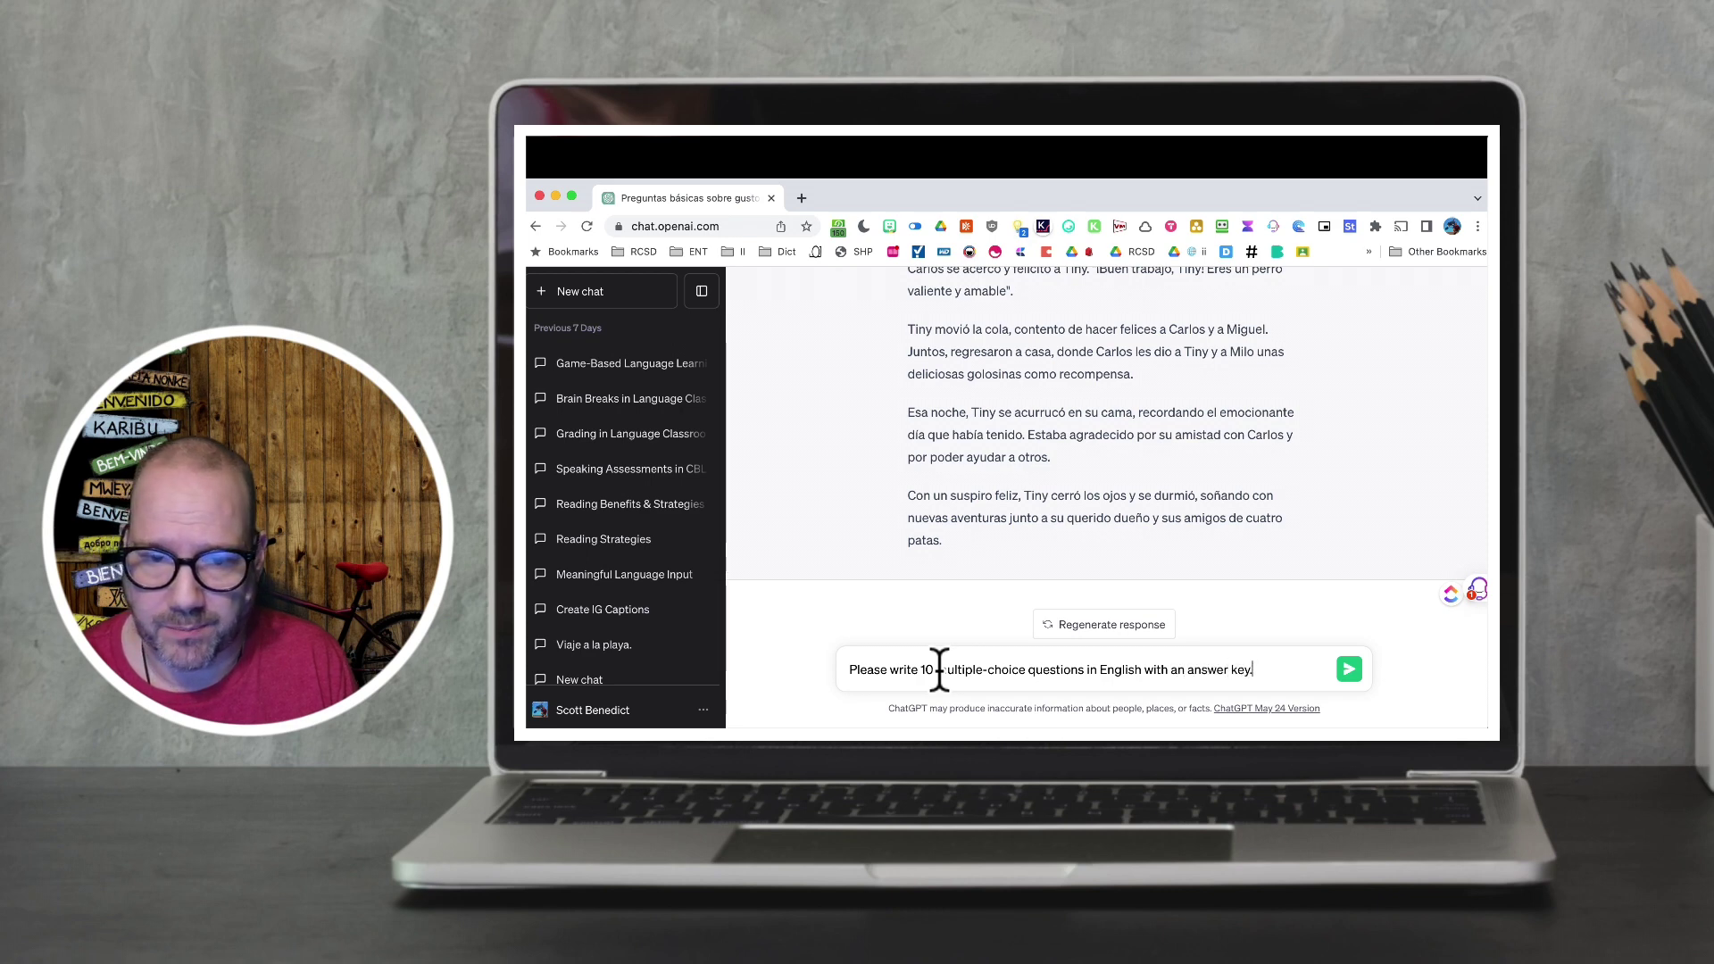
{"action": "key", "text": "Return"}
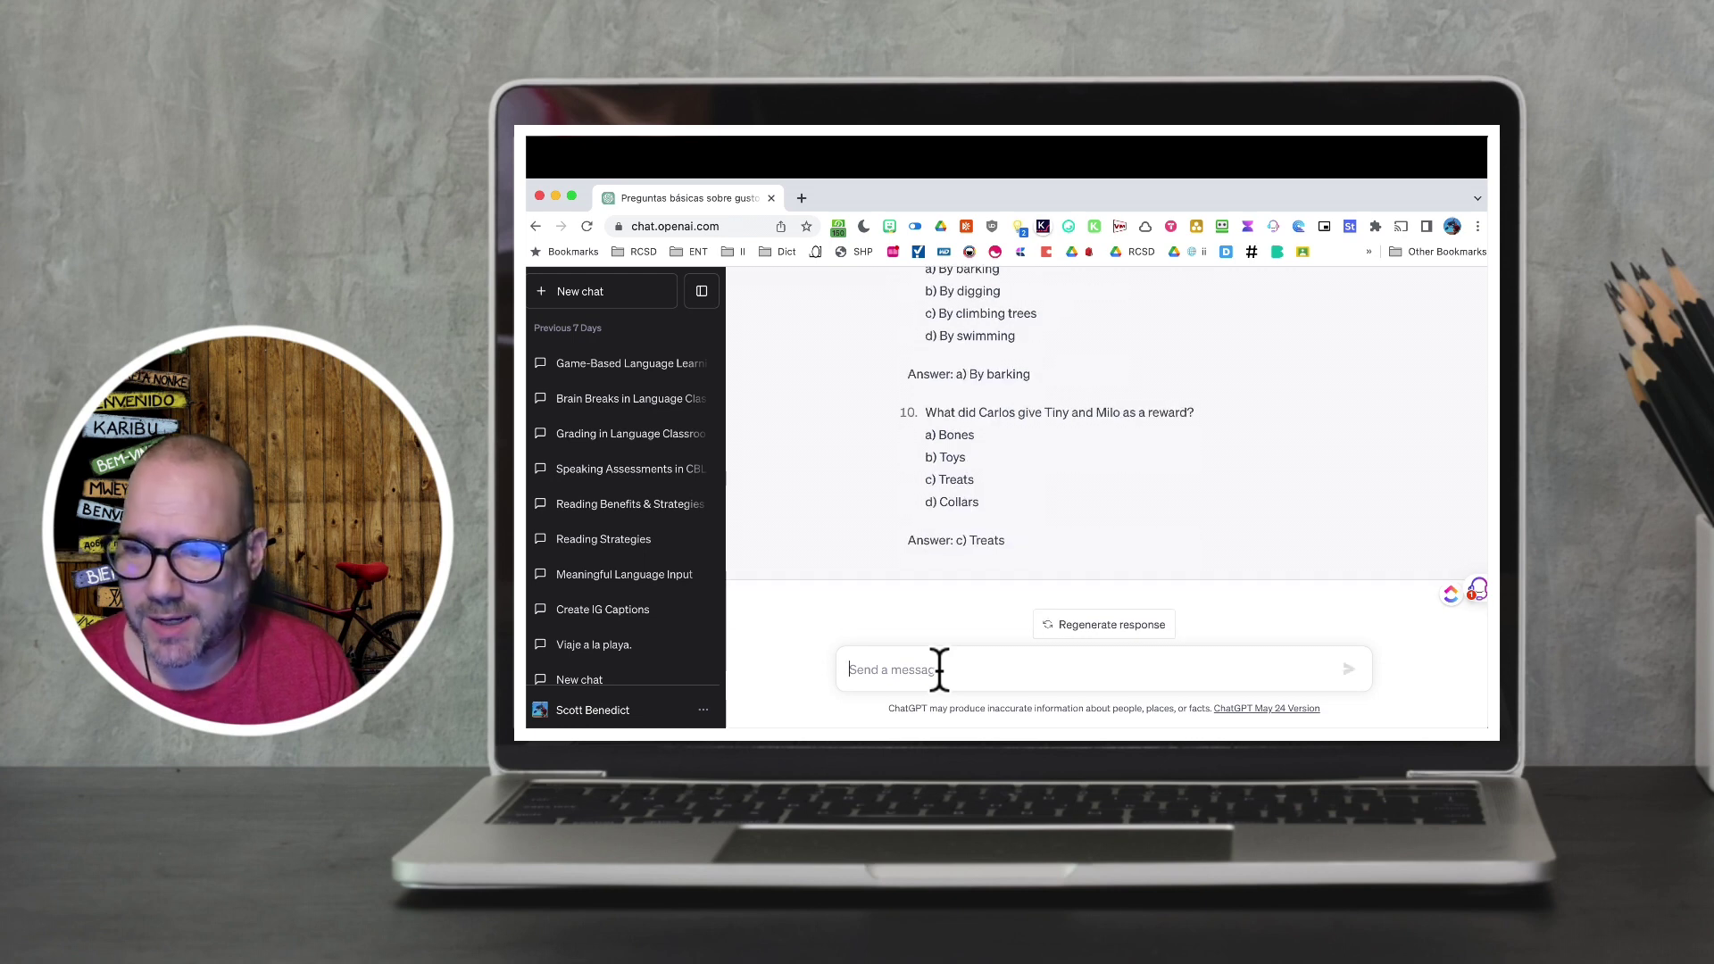
Step: Send a request to please write 5 writing prompts that include the above verbs in English
{"action": "left_click", "coordinate": [939, 670]}
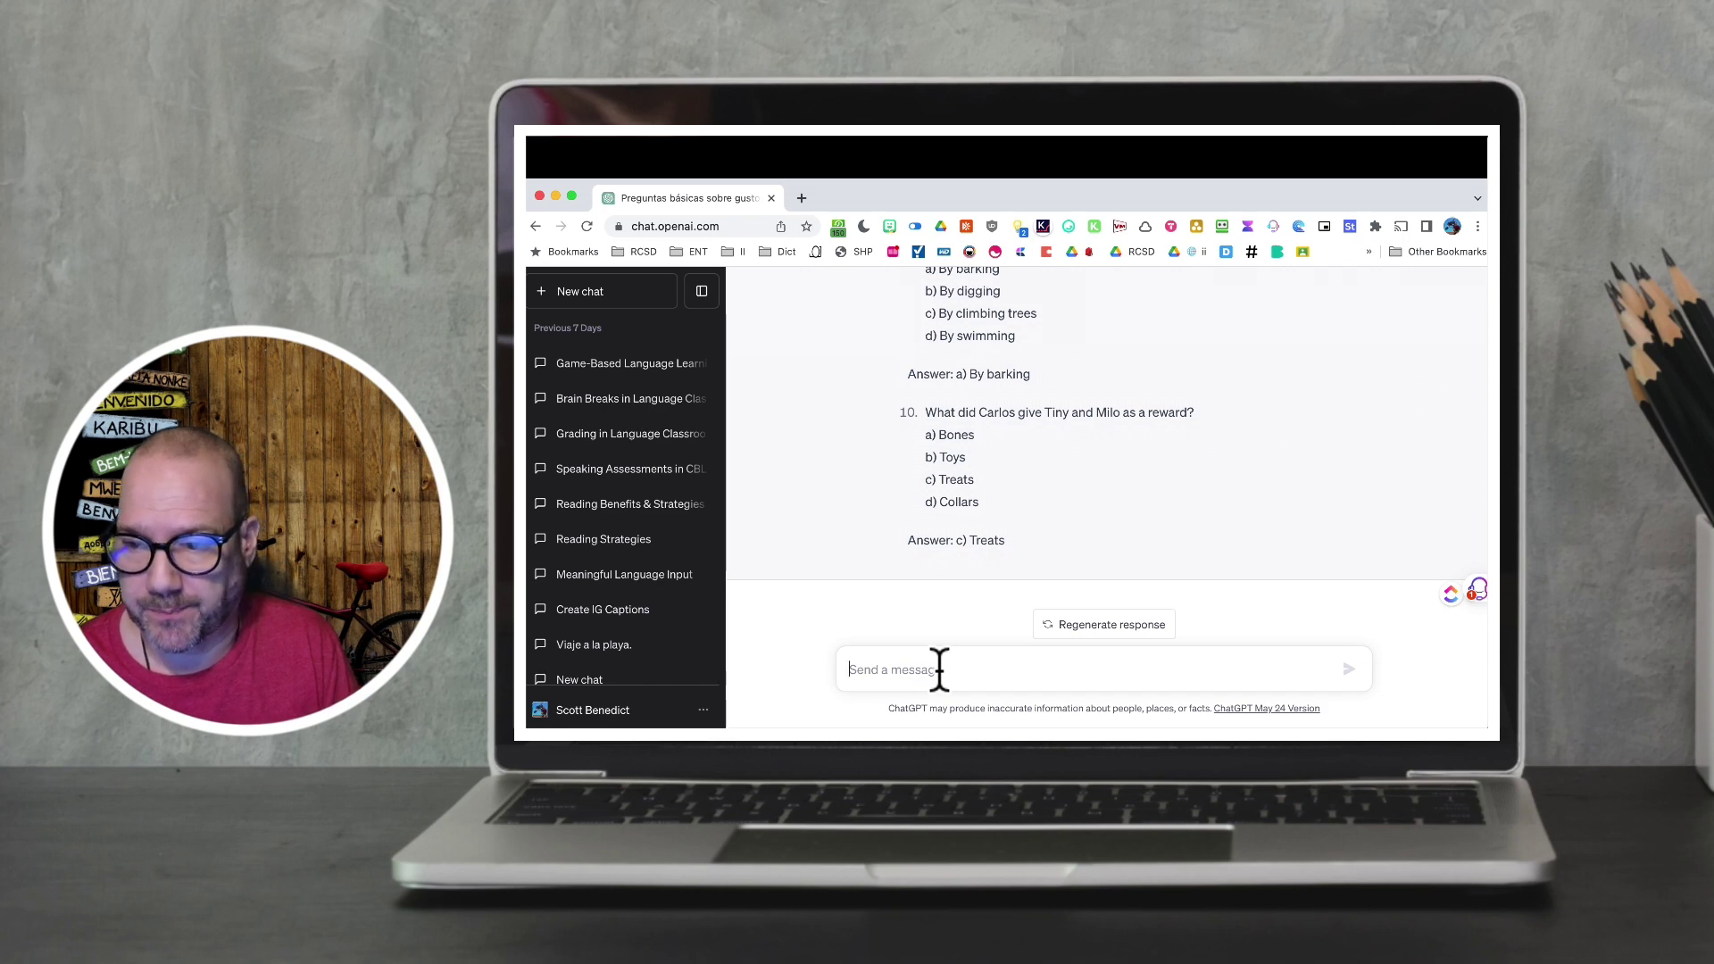
{"action": "left_click", "coordinate": [940, 669]}
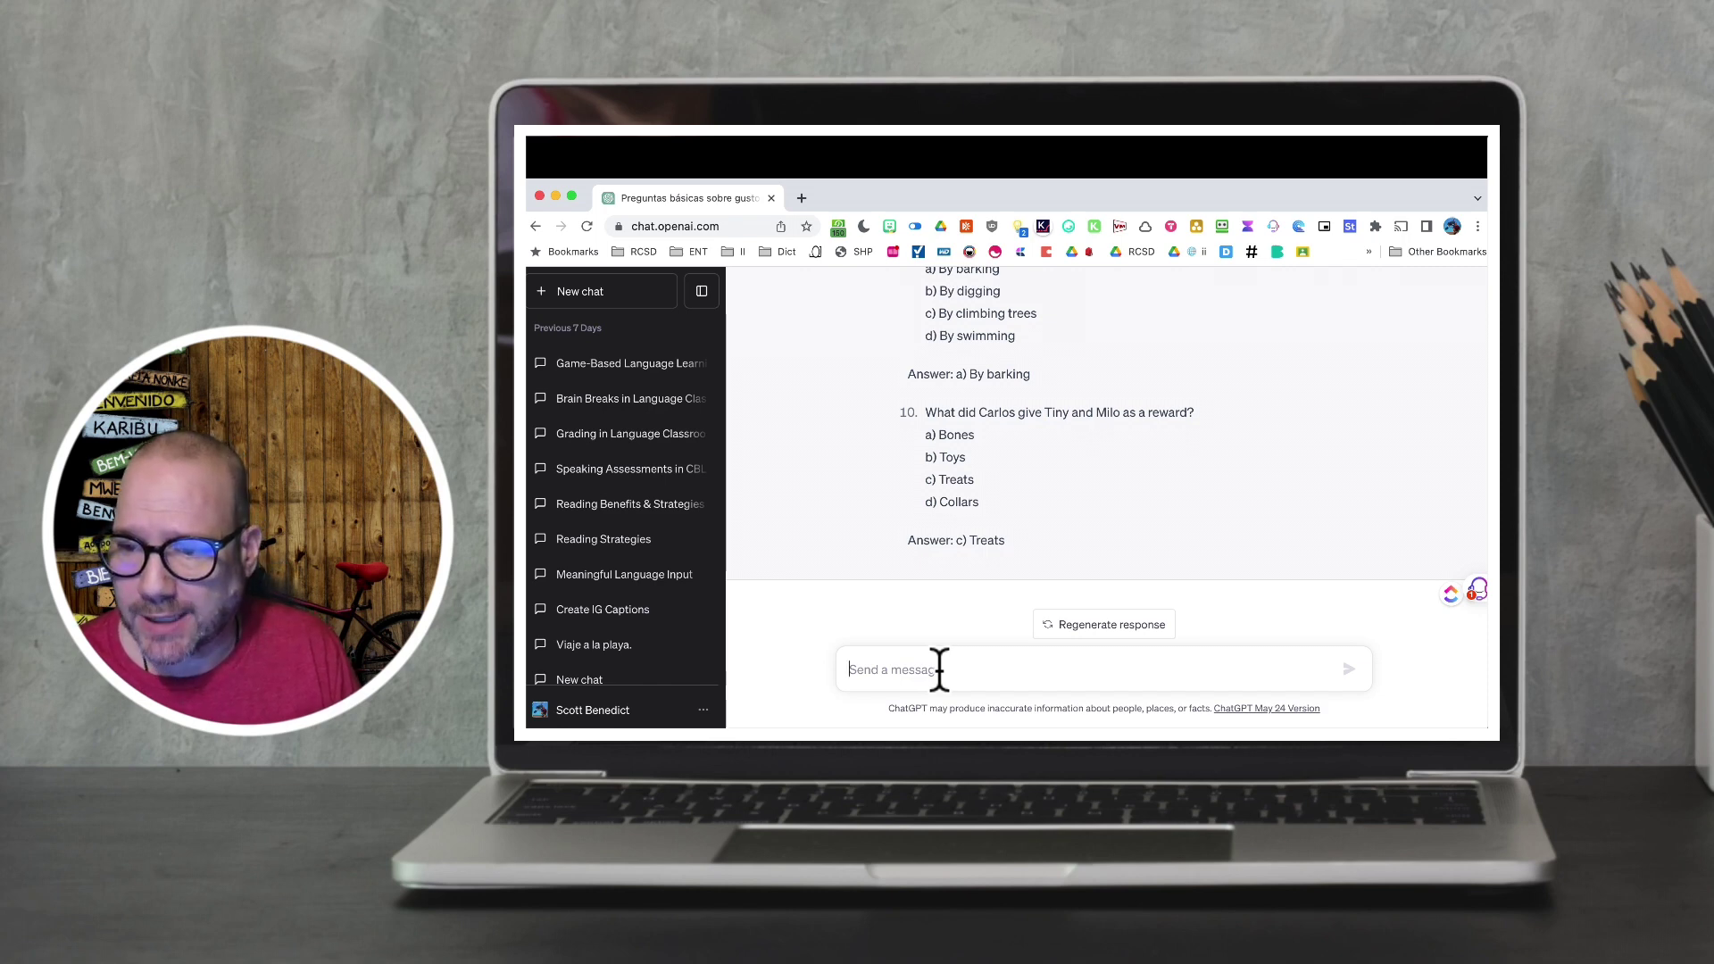
{"action": "type", "text": "Ple"}
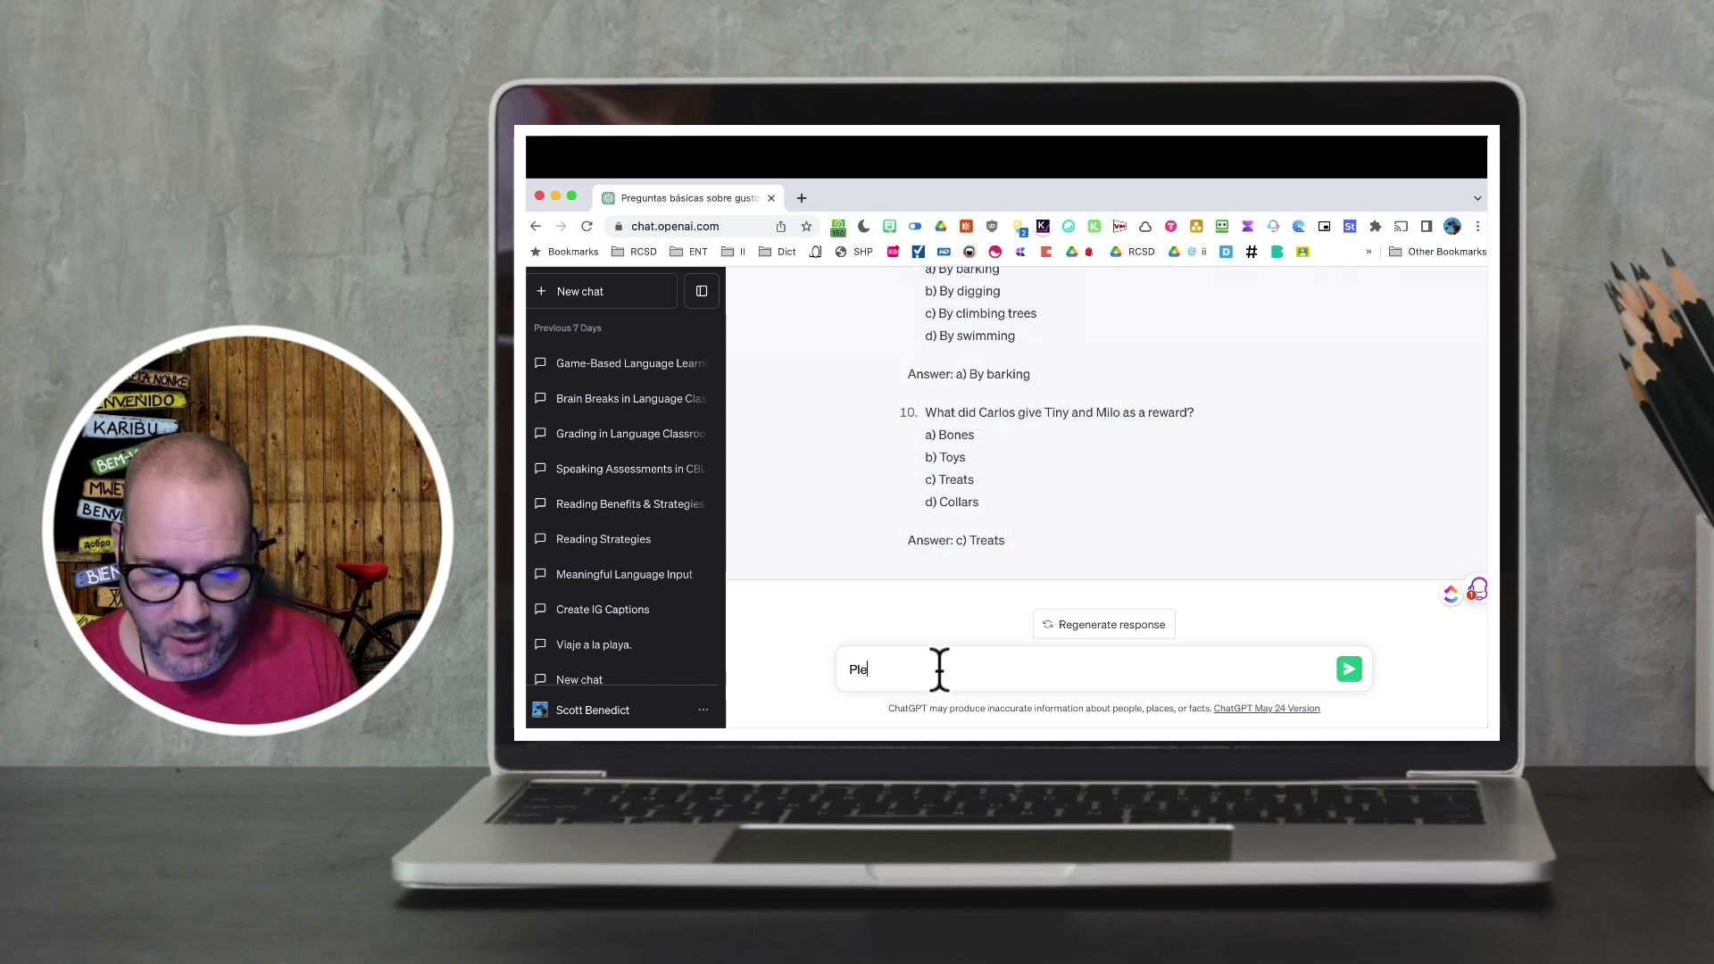
{"action": "type", "text": "ase write a writing"}
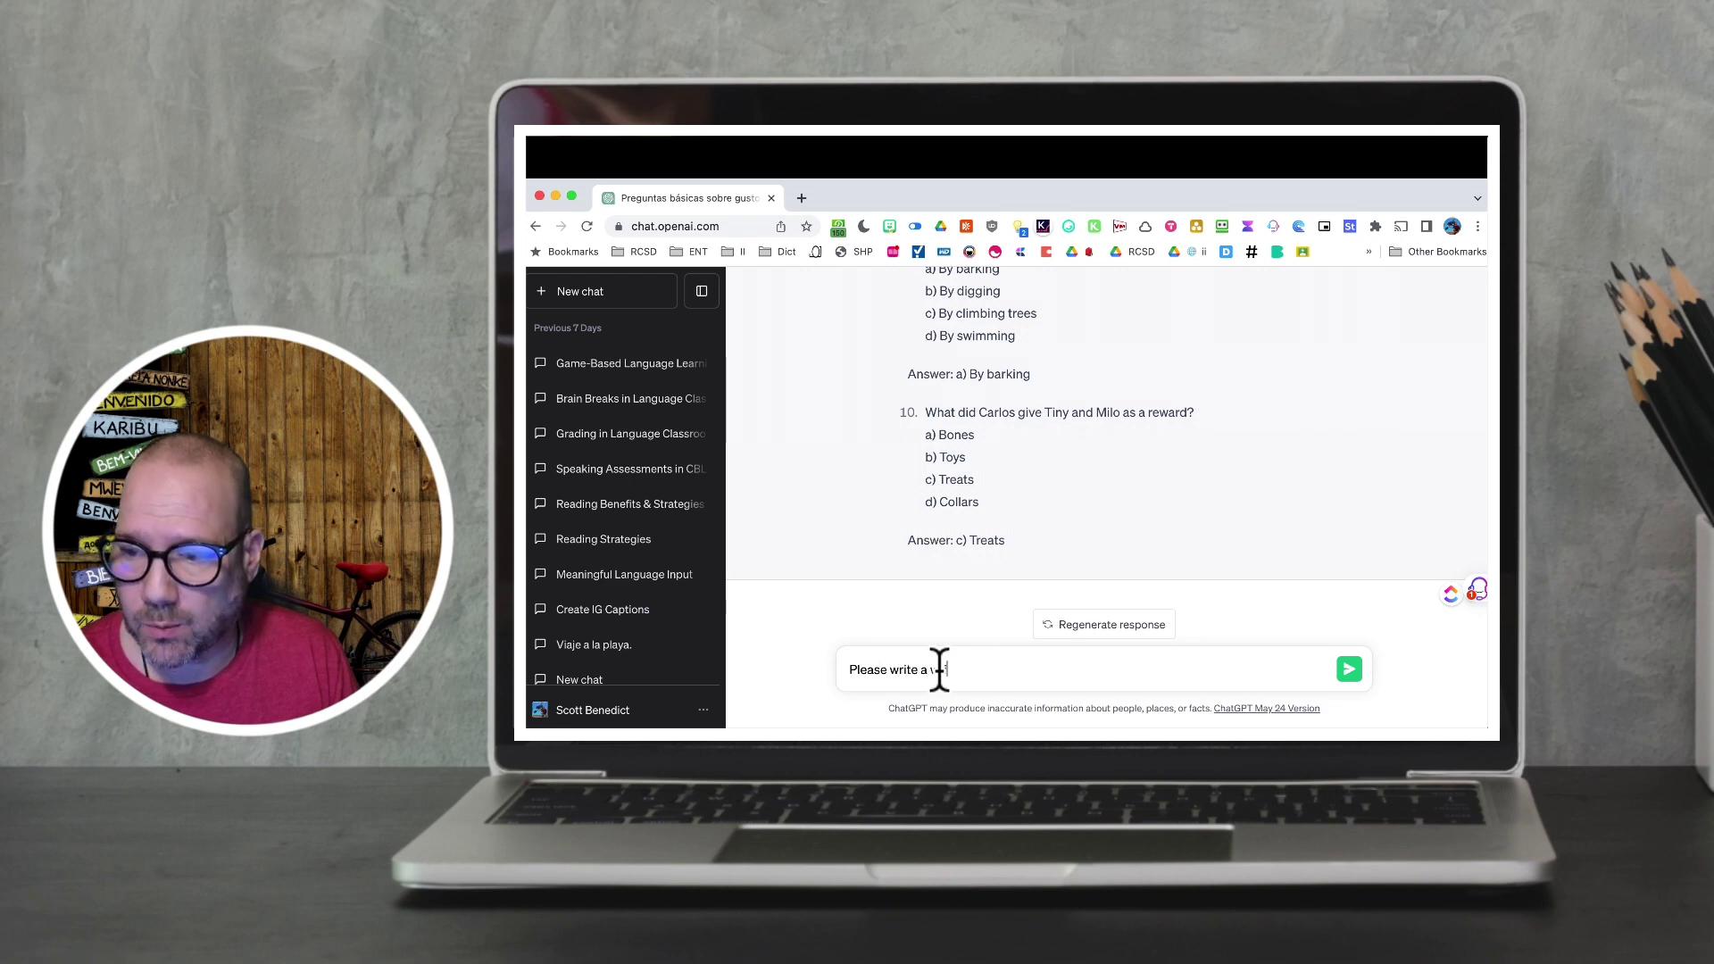
{"action": "key", "text": "BackSpace"}
{"action": "key", "text": "BackSpace"}
{"action": "key", "text": "BackSpace"}
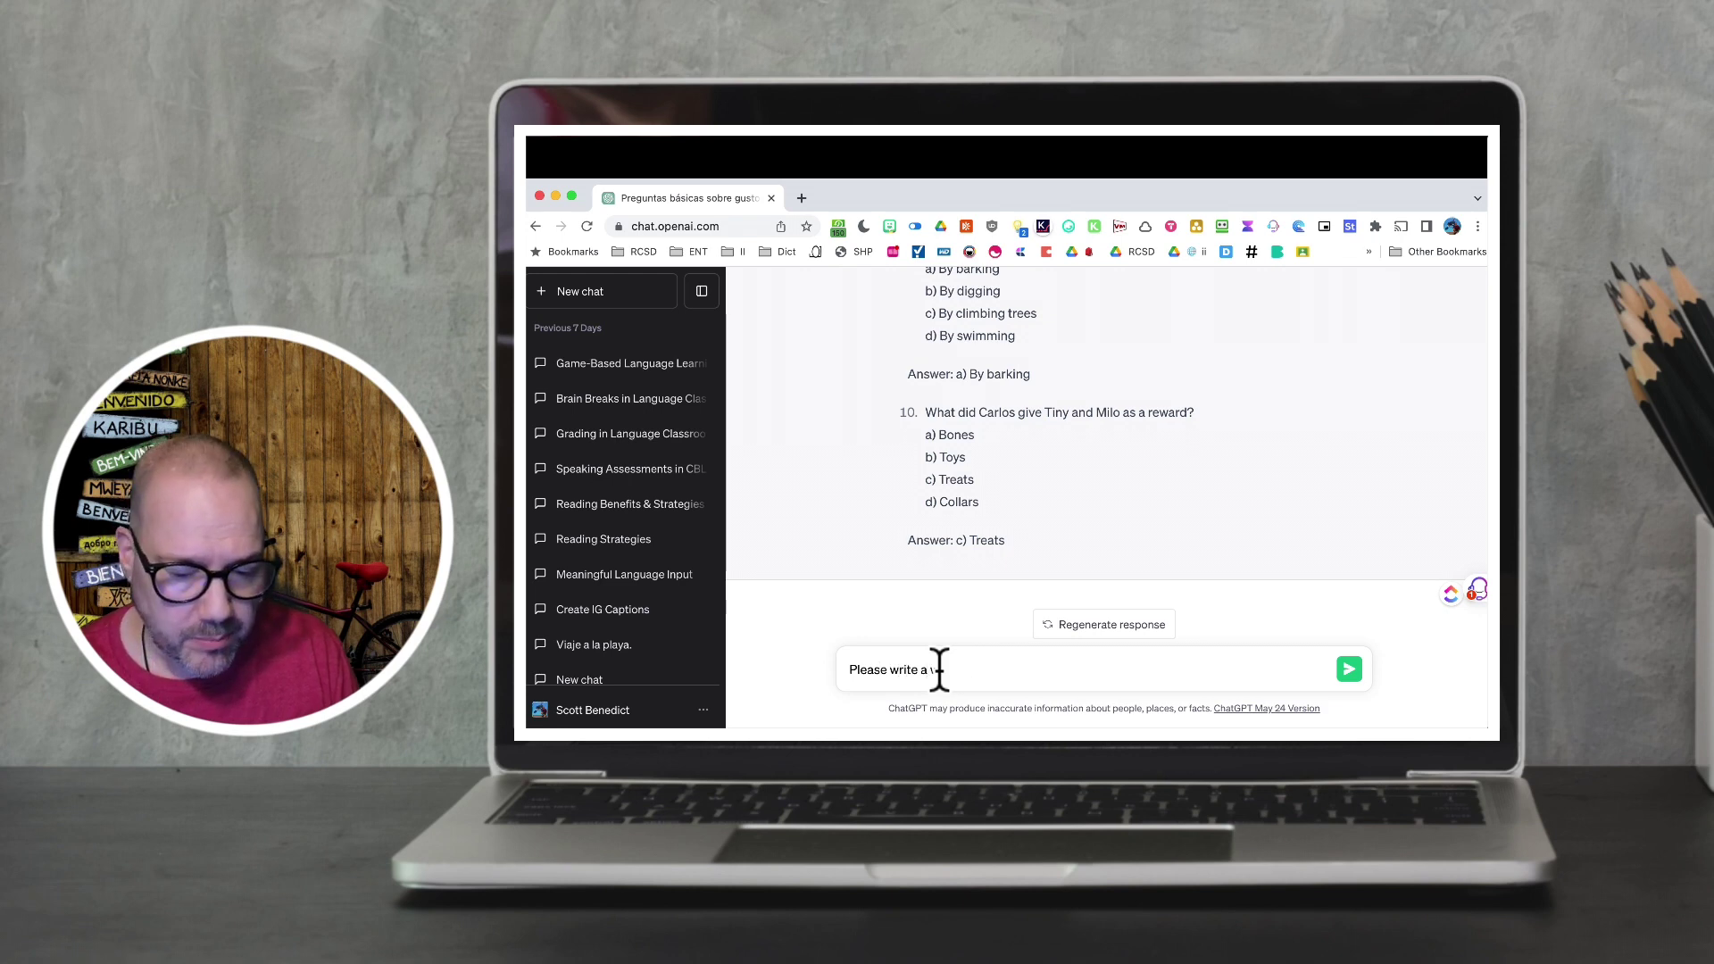
{"action": "type", "text": "5 writing prompts "}
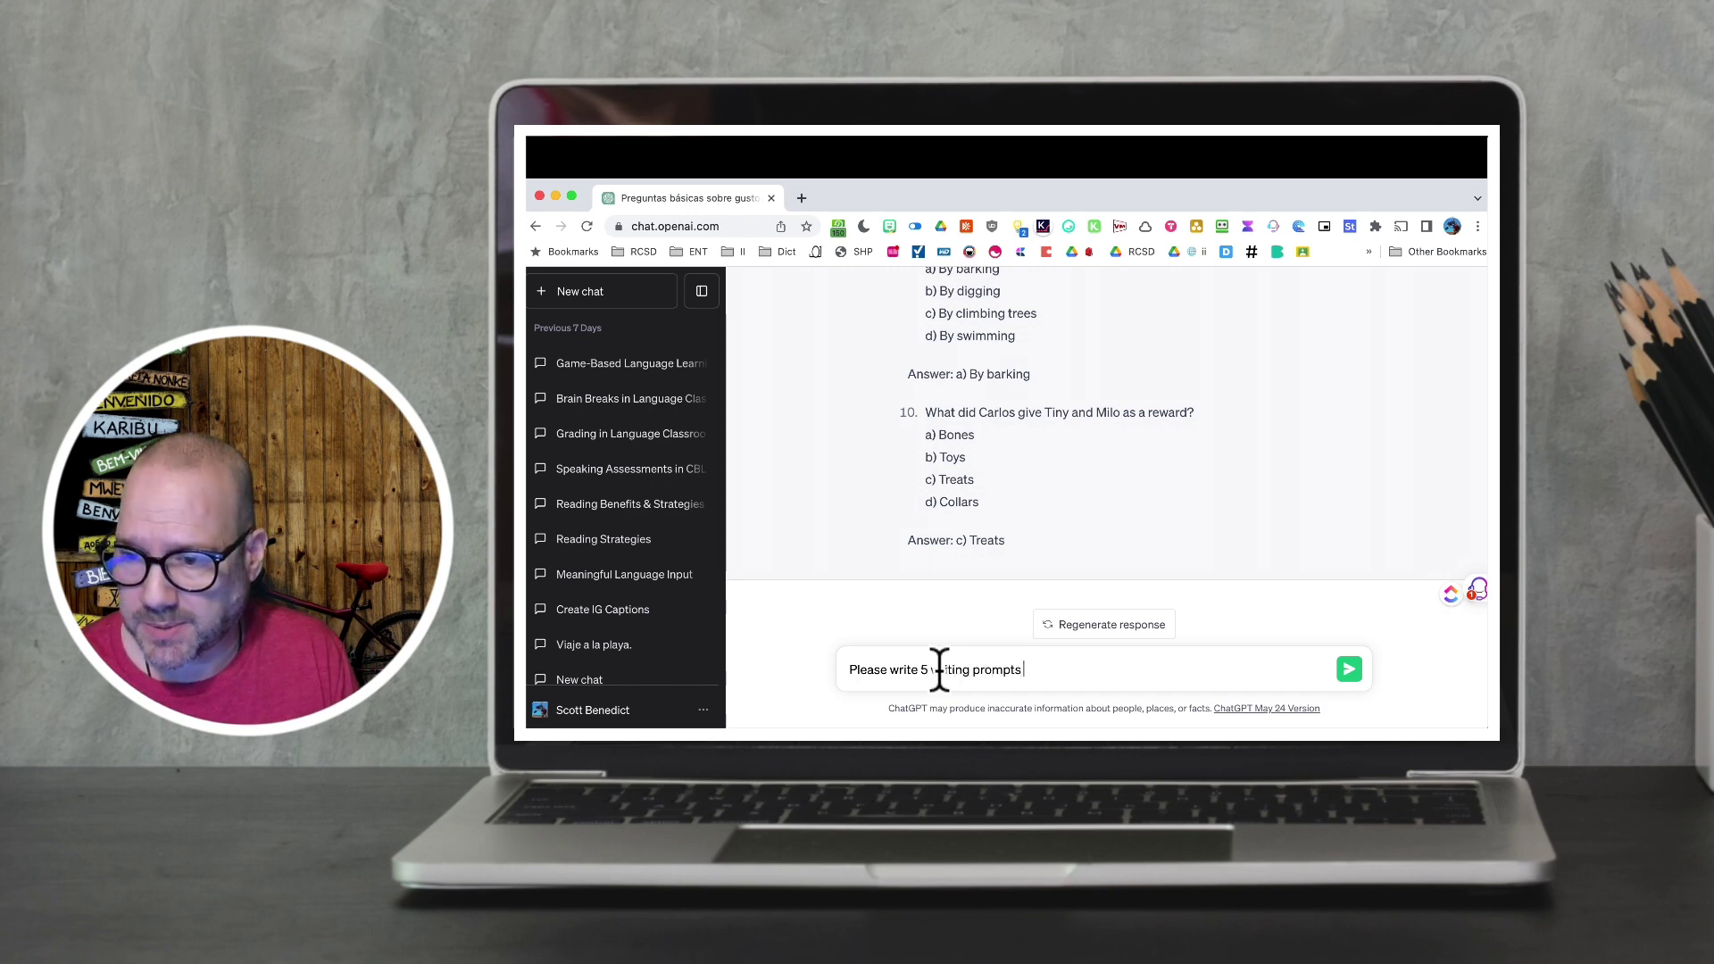
{"action": "type", "text": "that include"}
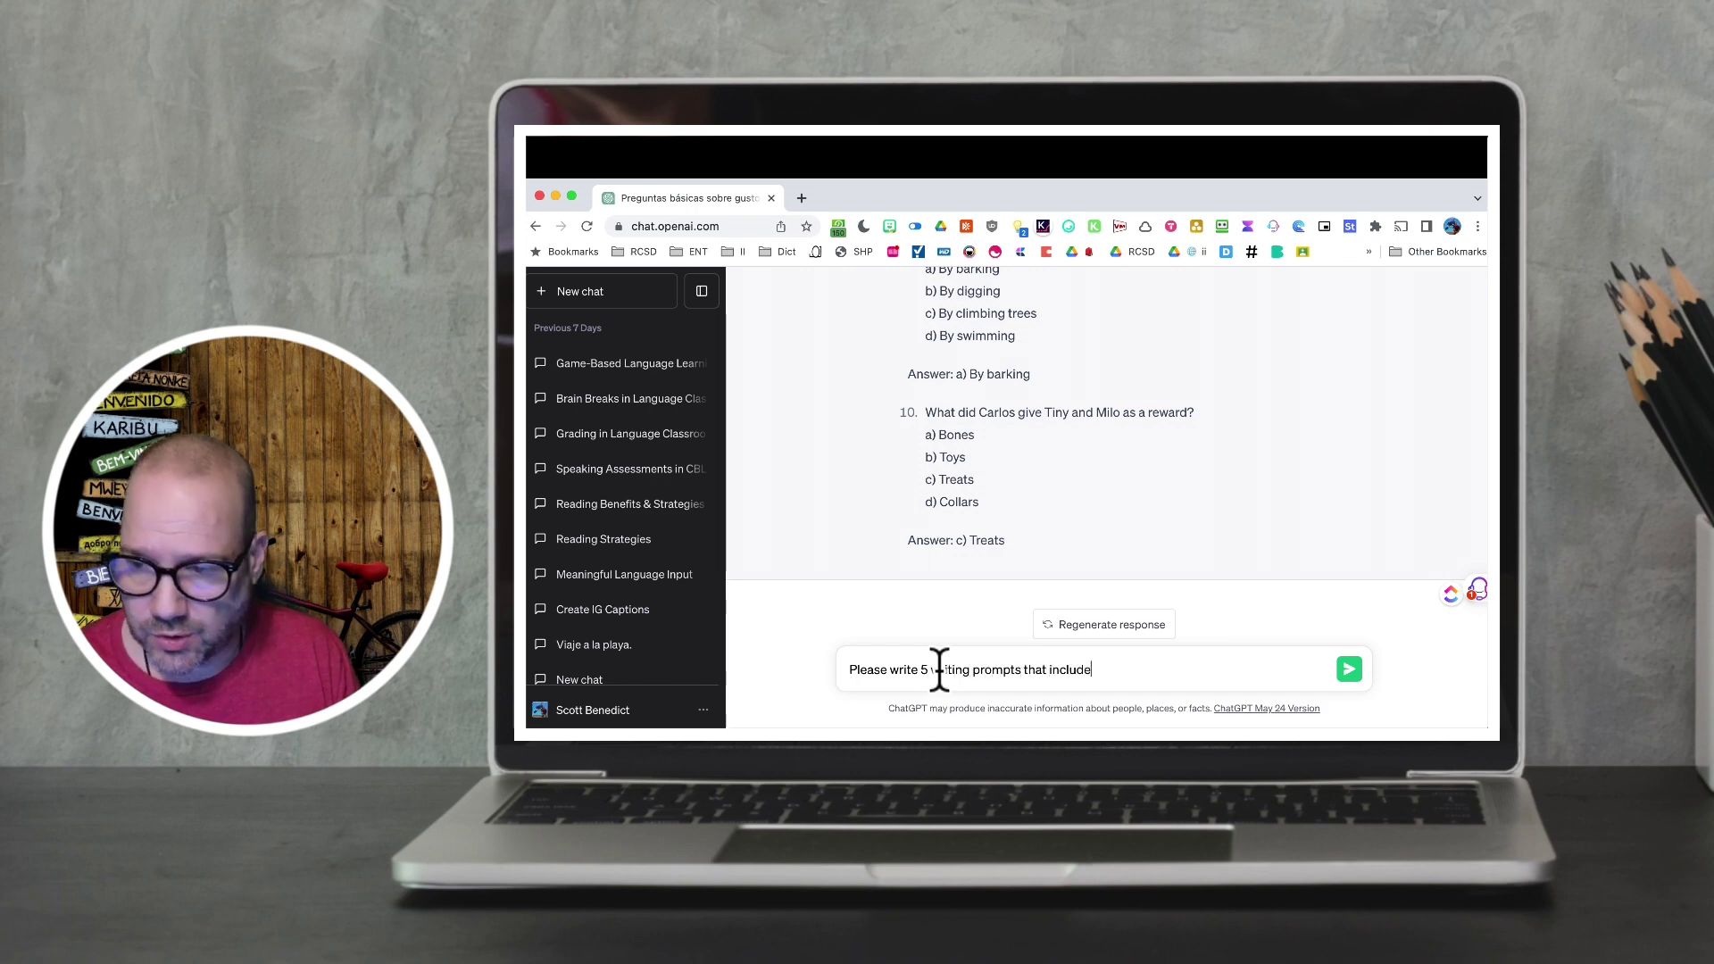
{"action": "type", "text": " the above ver"}
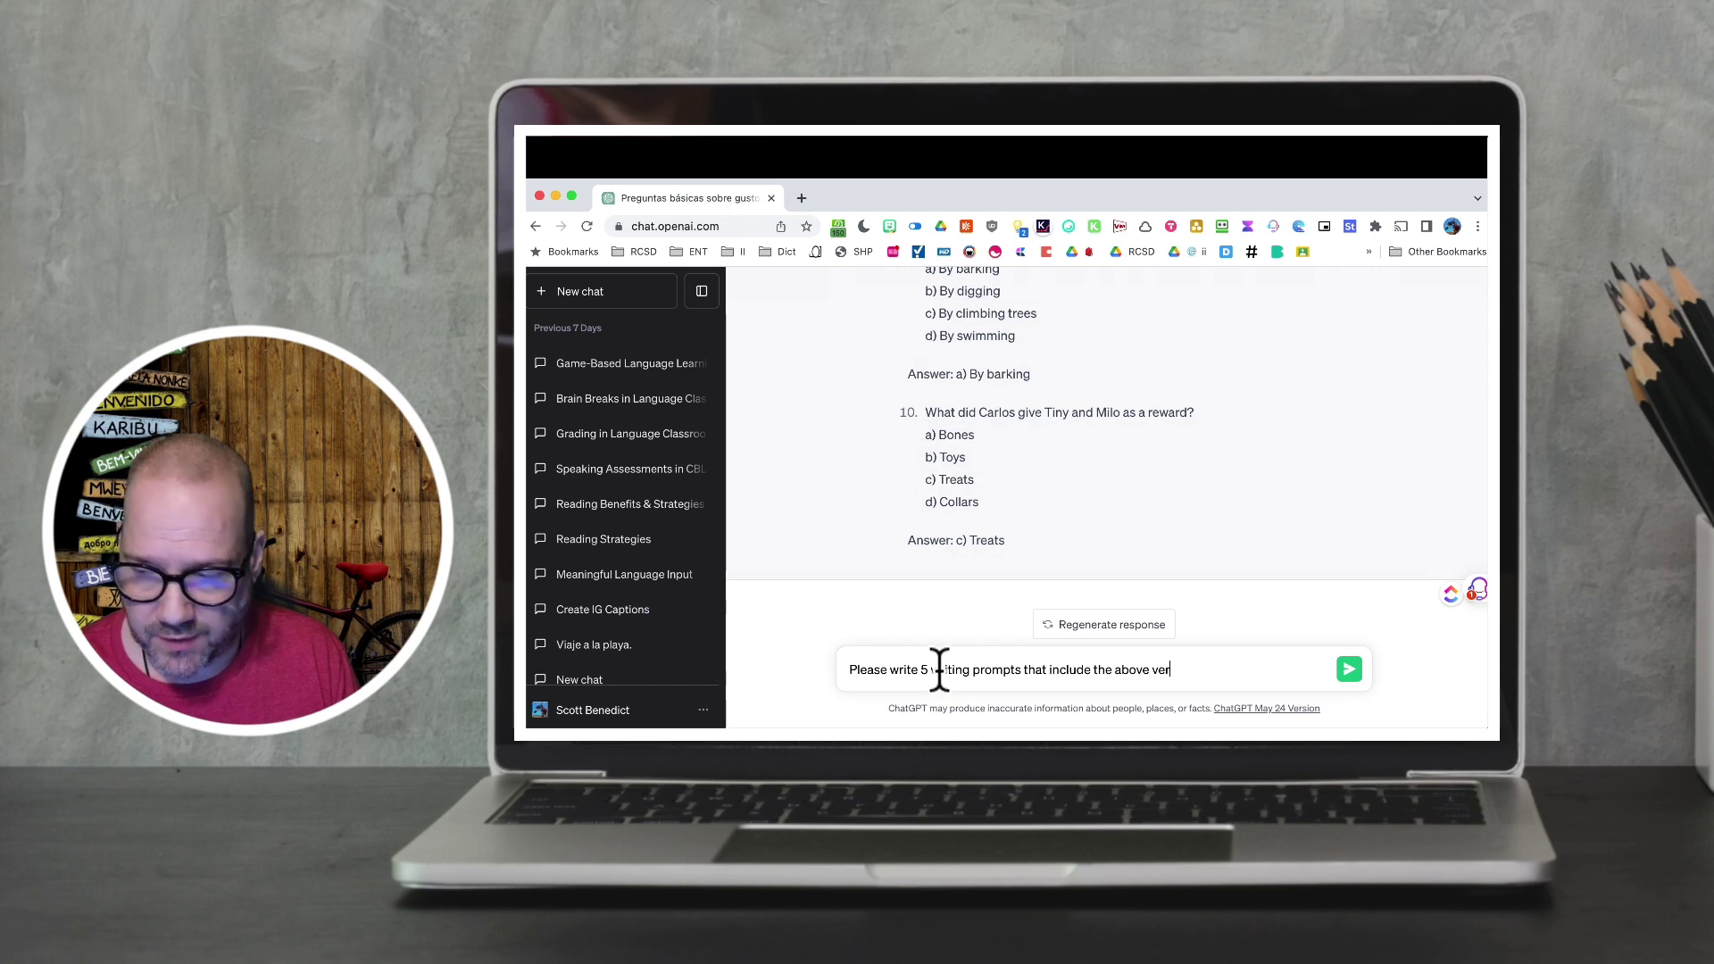
{"action": "type", "text": "bs in English."}
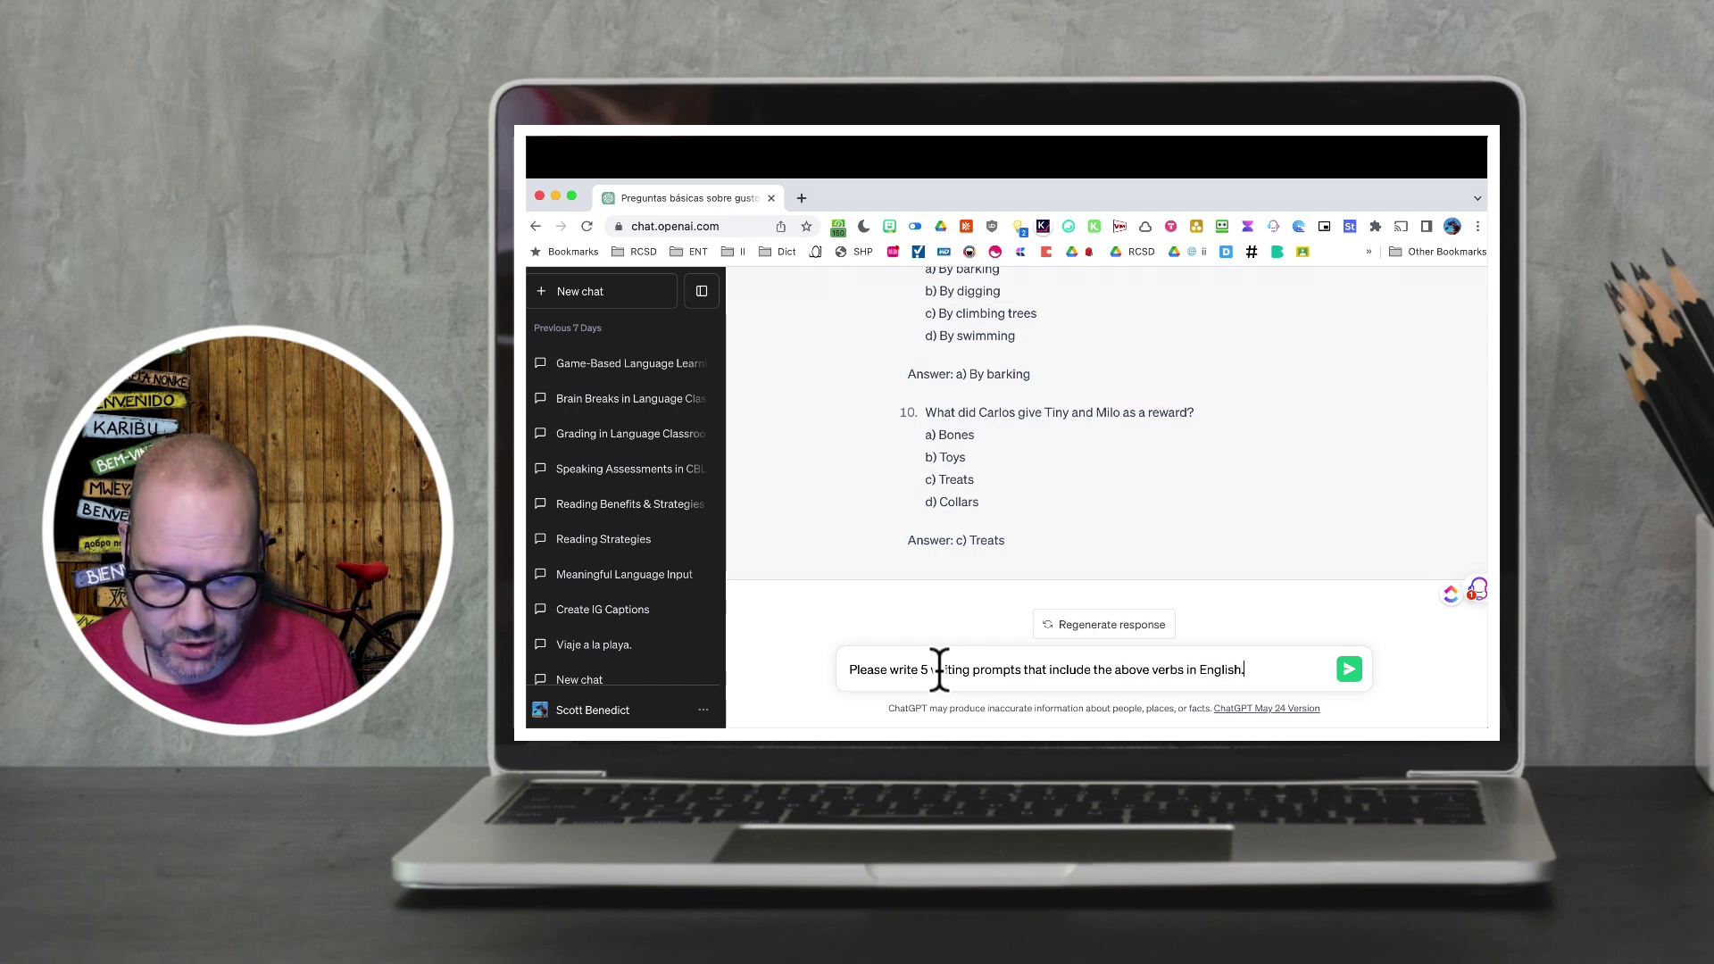
{"action": "key", "text": "Return"}
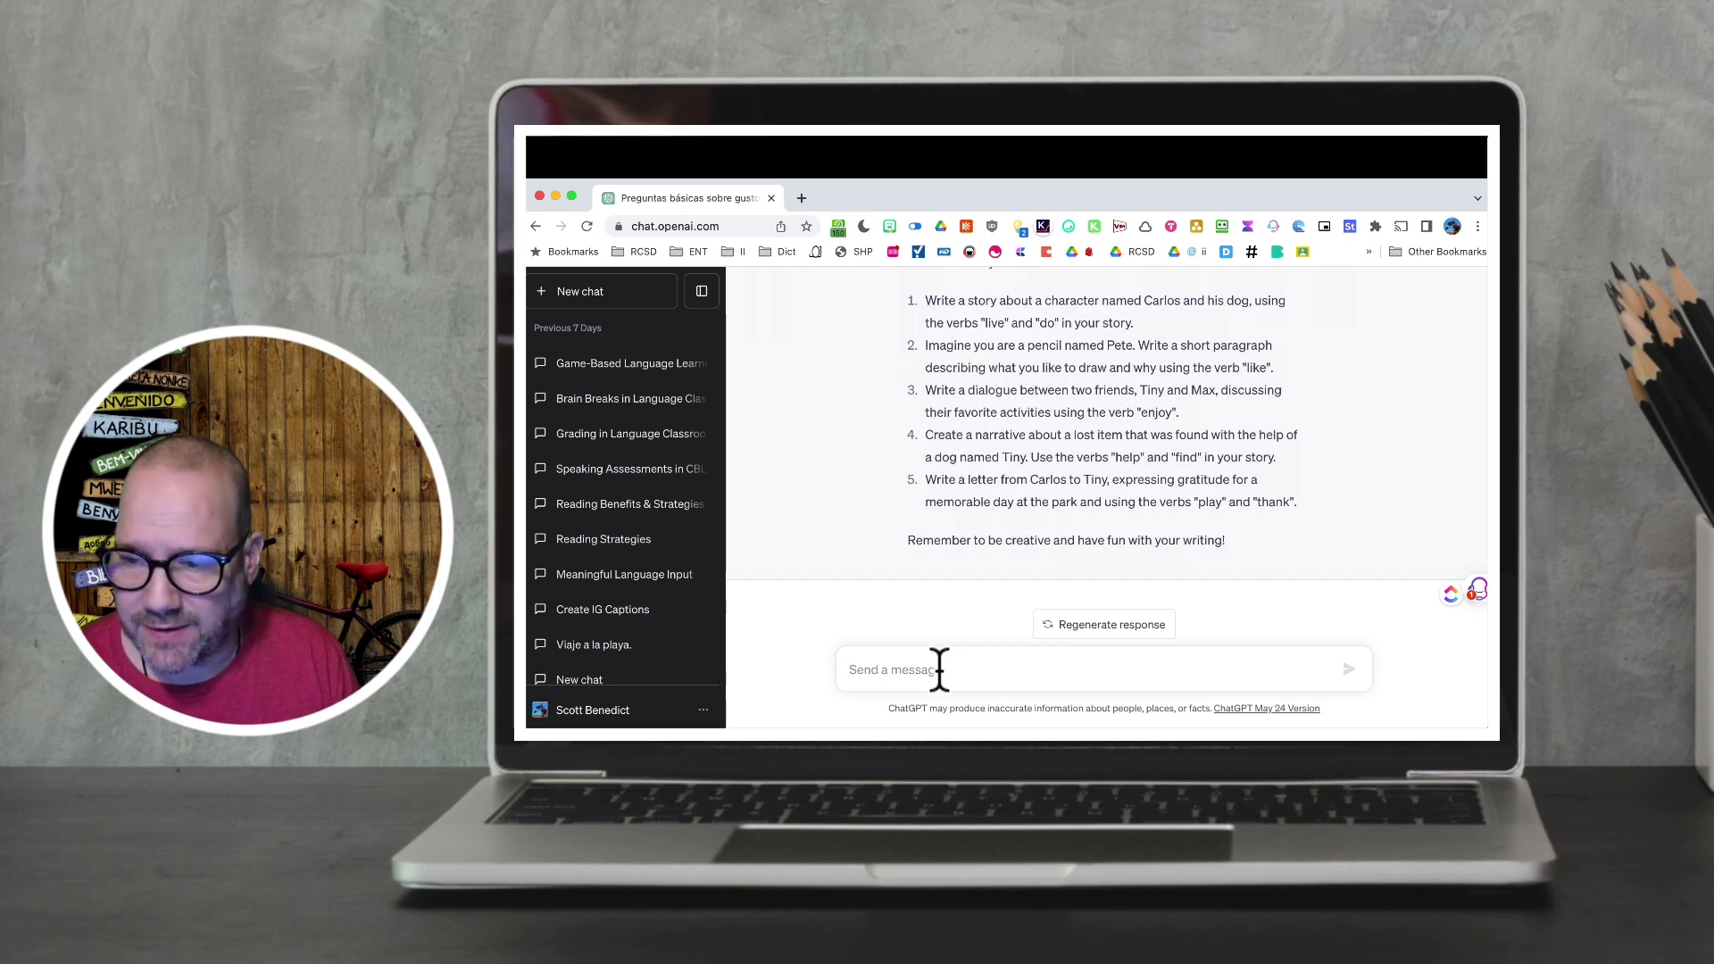
Step: Send a request to please create a speaking assessment based on the above verbs, and review the generated assessment
{"action": "type", "text": "Please create a speaking"}
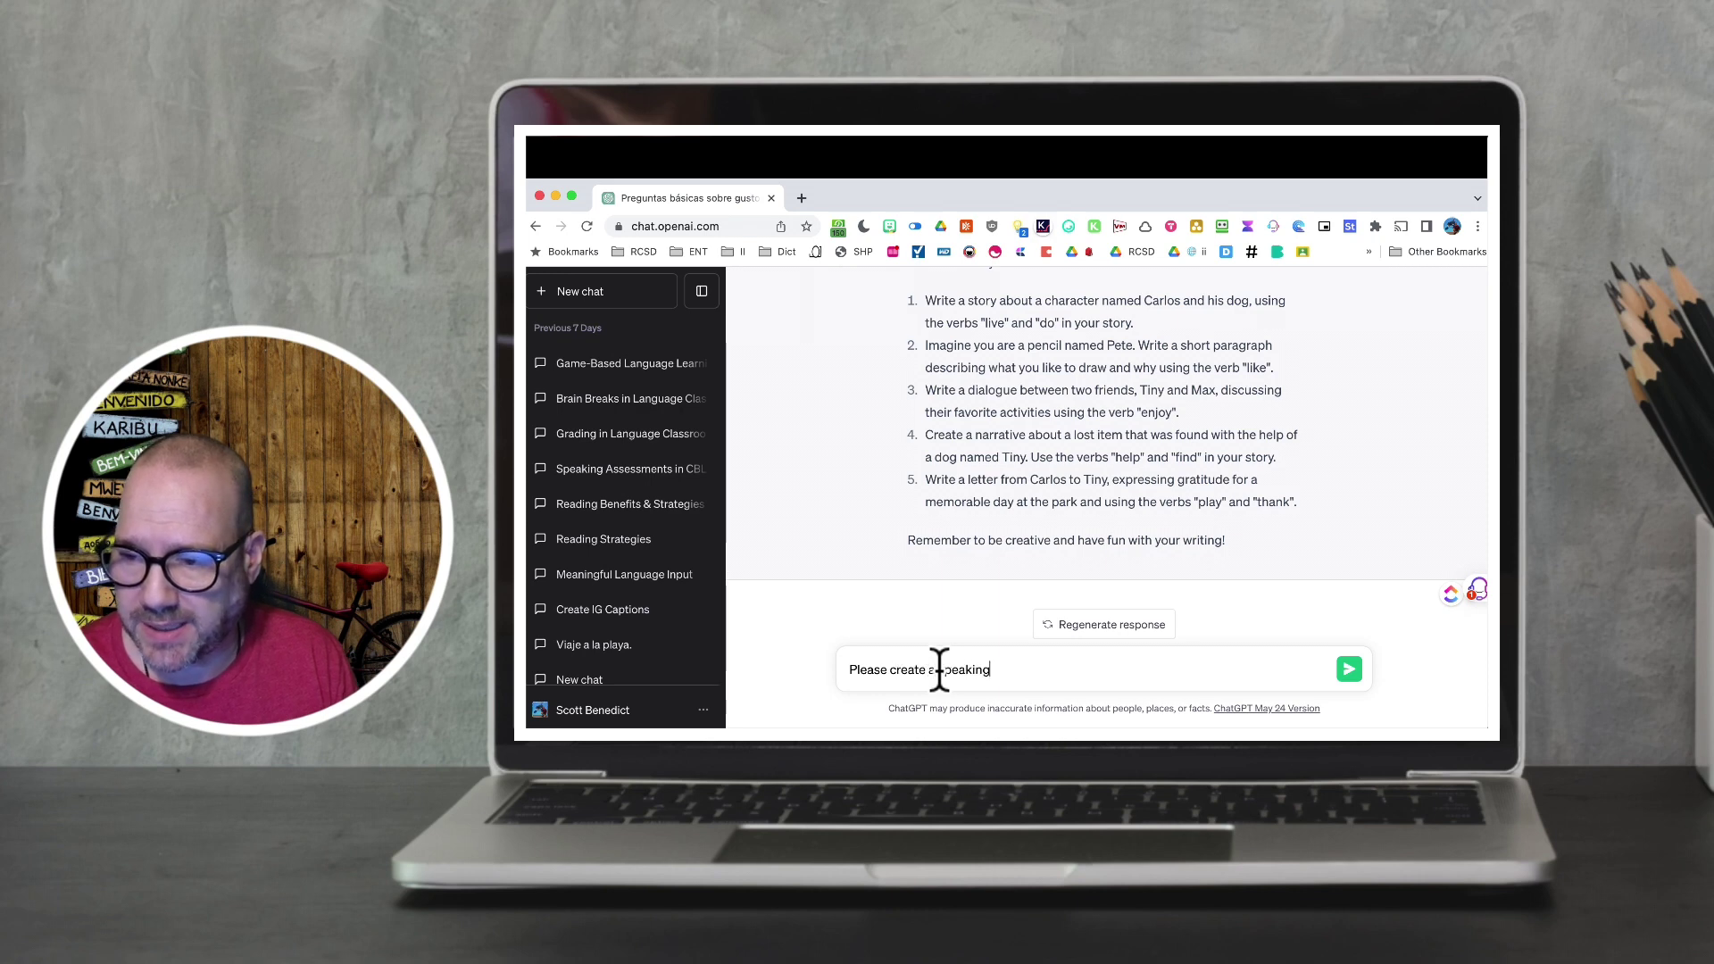
{"action": "type", "text": " assessment based on the above"}
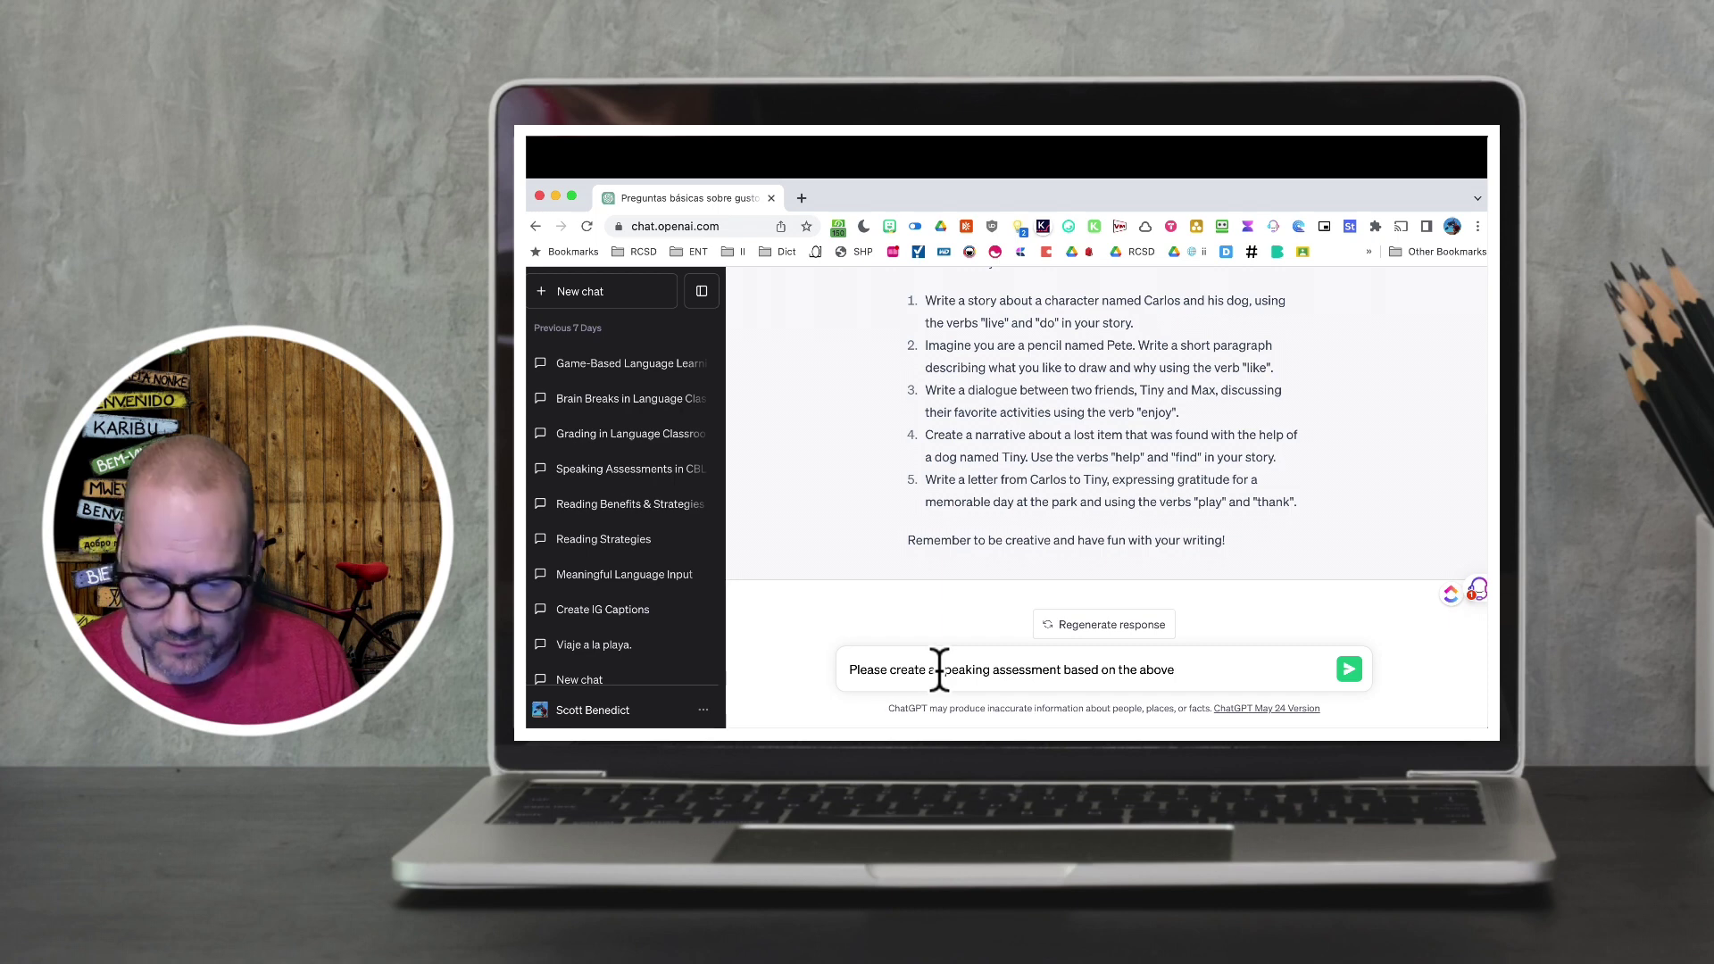
{"action": "type", "text": " verbs."}
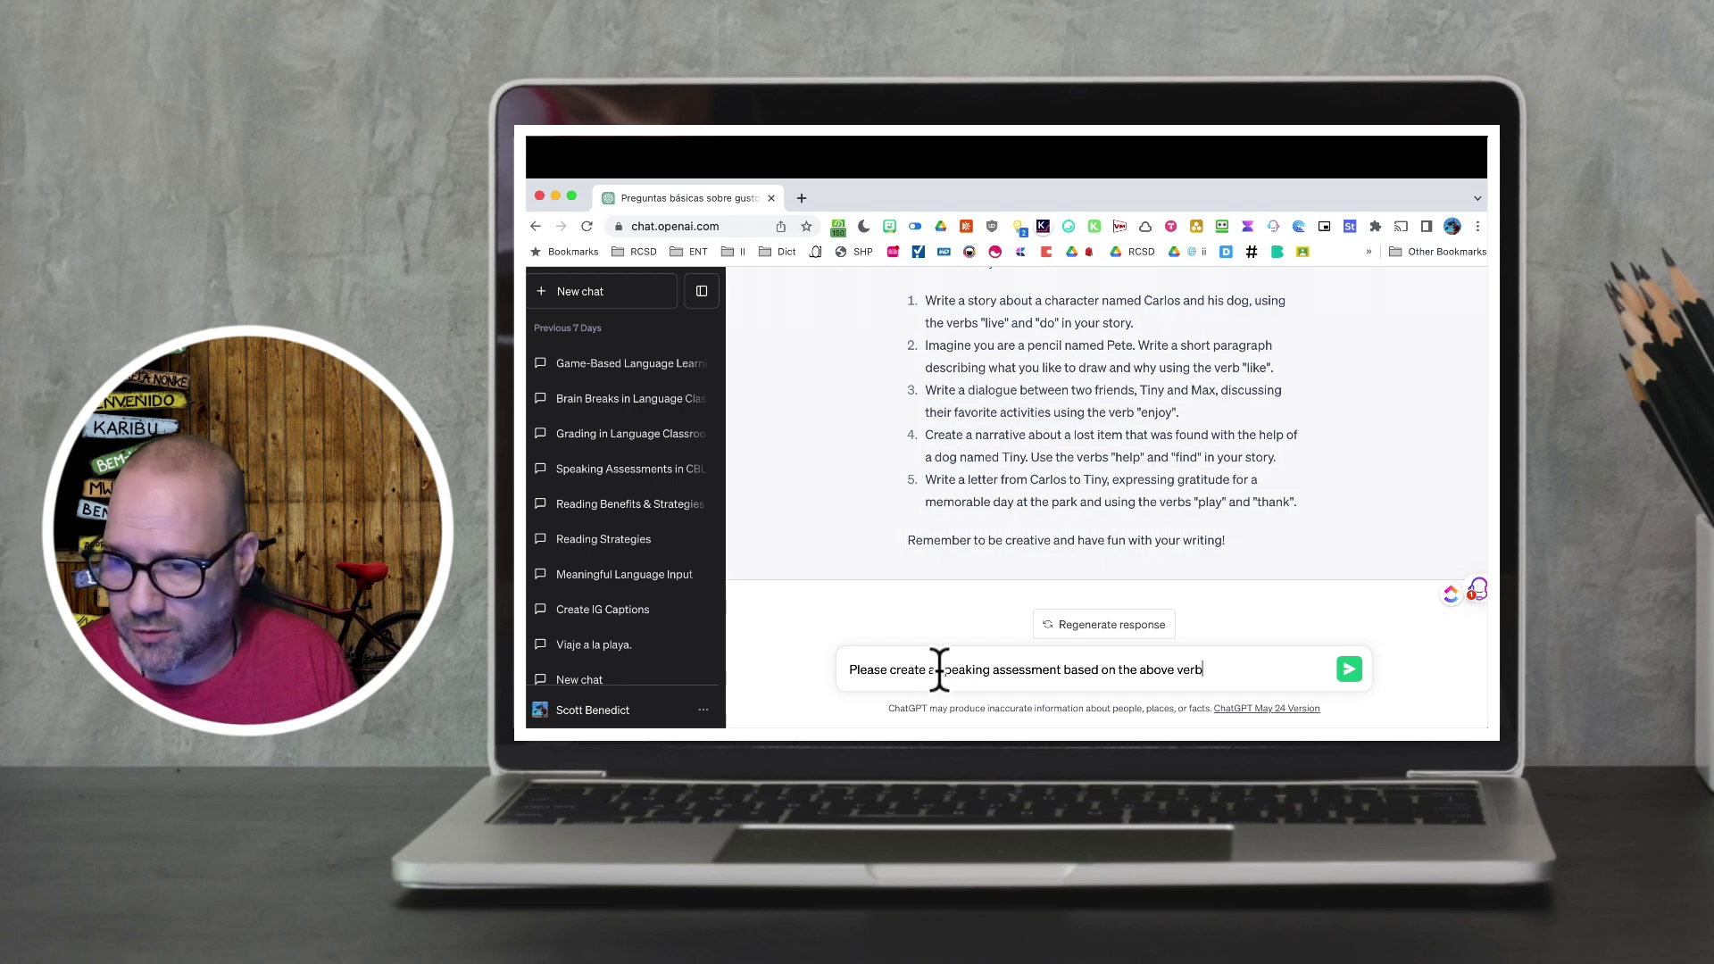
{"action": "key", "text": "Return"}
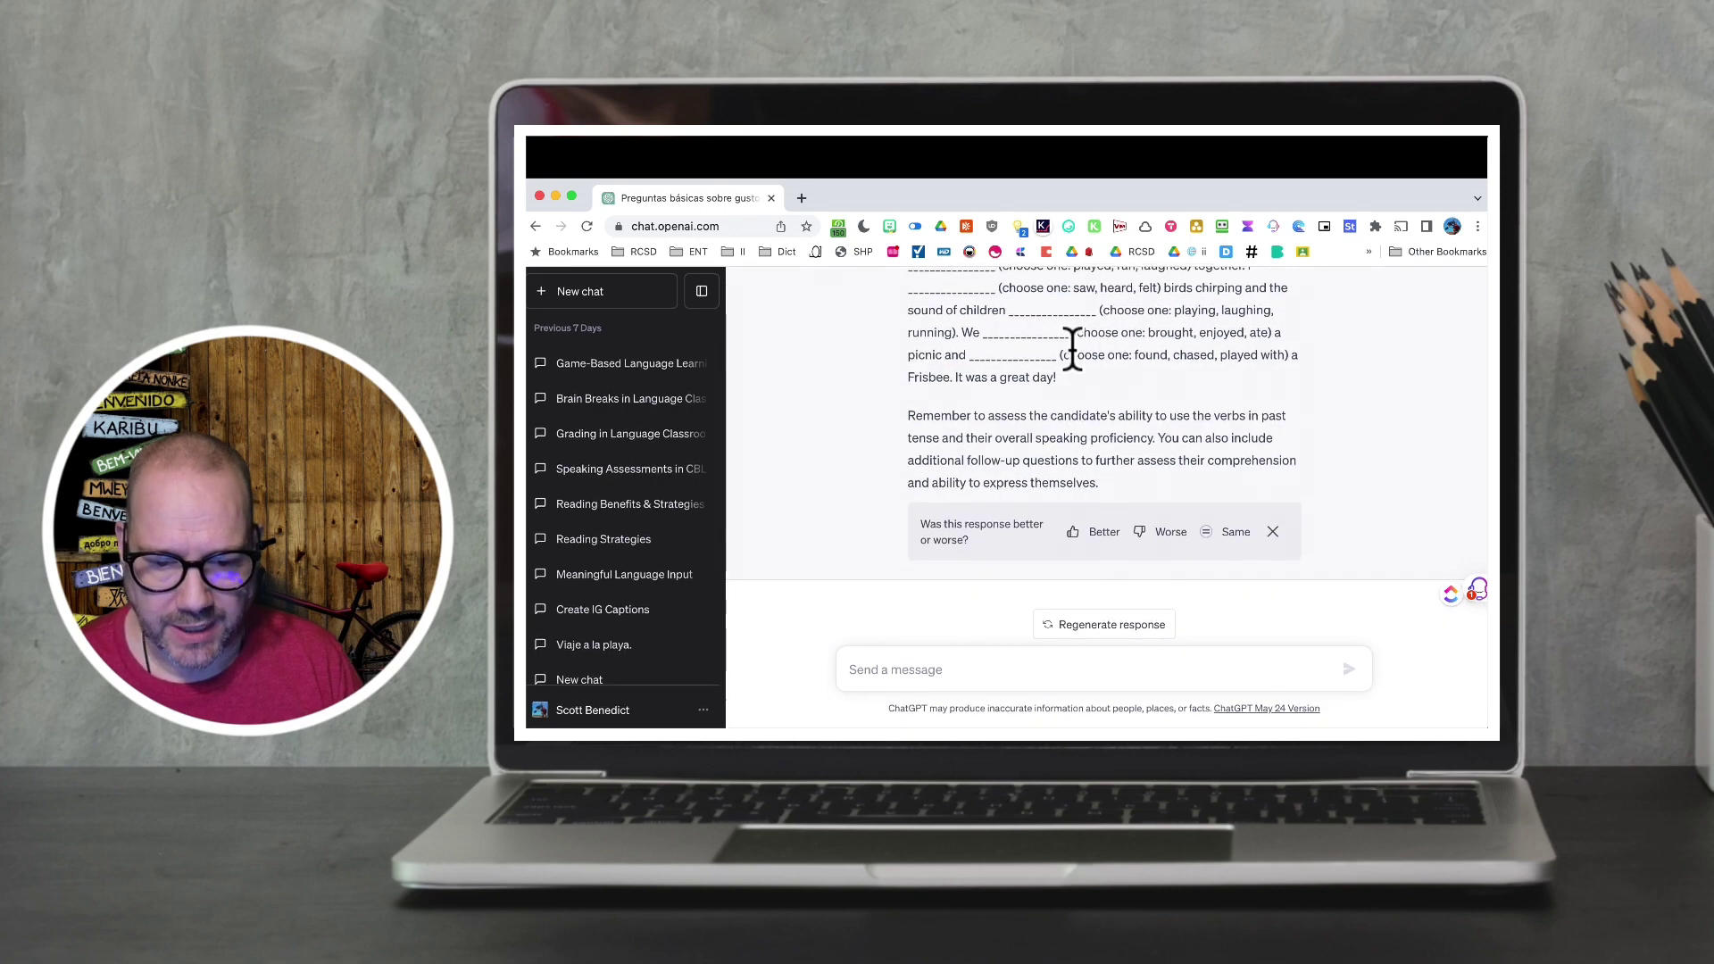
{"action": "scroll", "coordinate": [1071, 343], "scroll_direction": "up", "scroll_amount": 5}
{"action": "scroll", "coordinate": [1074, 351], "scroll_direction": "up", "scroll_amount": 5}
{"action": "scroll", "coordinate": [1071, 348], "scroll_direction": "up", "scroll_amount": 4}
{"action": "scroll", "coordinate": [1072, 348], "scroll_direction": "down", "scroll_amount": 8}
{"action": "scroll", "coordinate": [1072, 348], "scroll_direction": "down", "scroll_amount": 3}
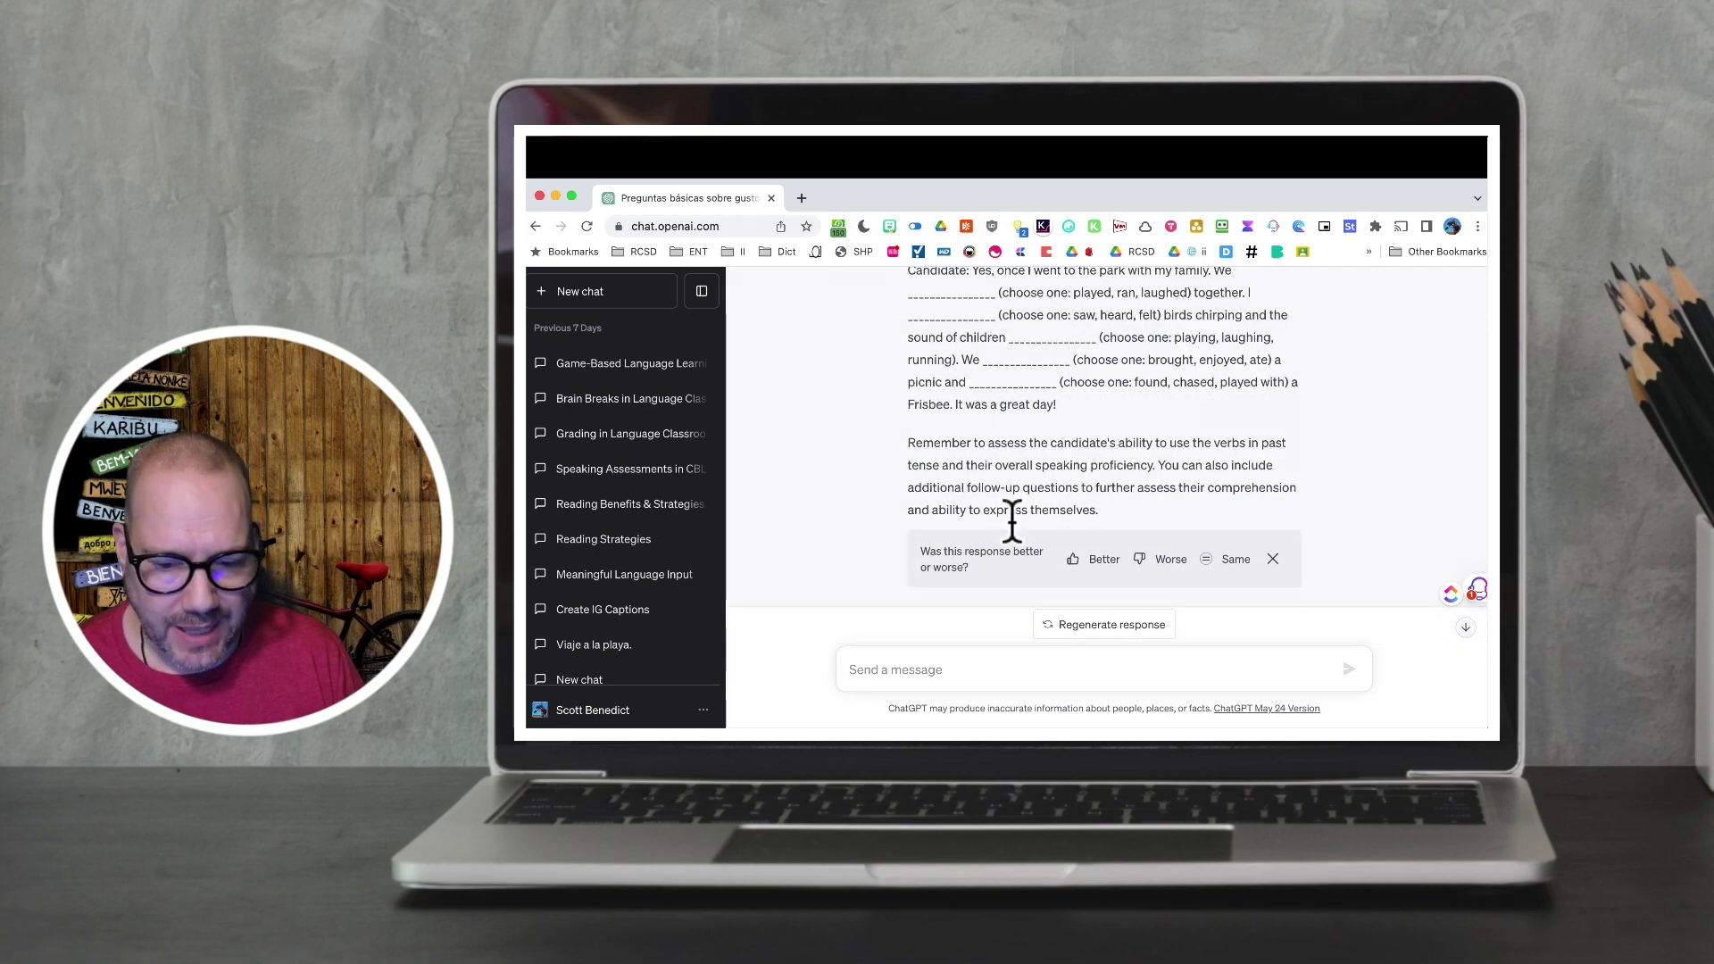
Step: Write a request to please write a 500-word text in Spanish describing an authentic Hispanic aspect
{"action": "left_click", "coordinate": [918, 669]}
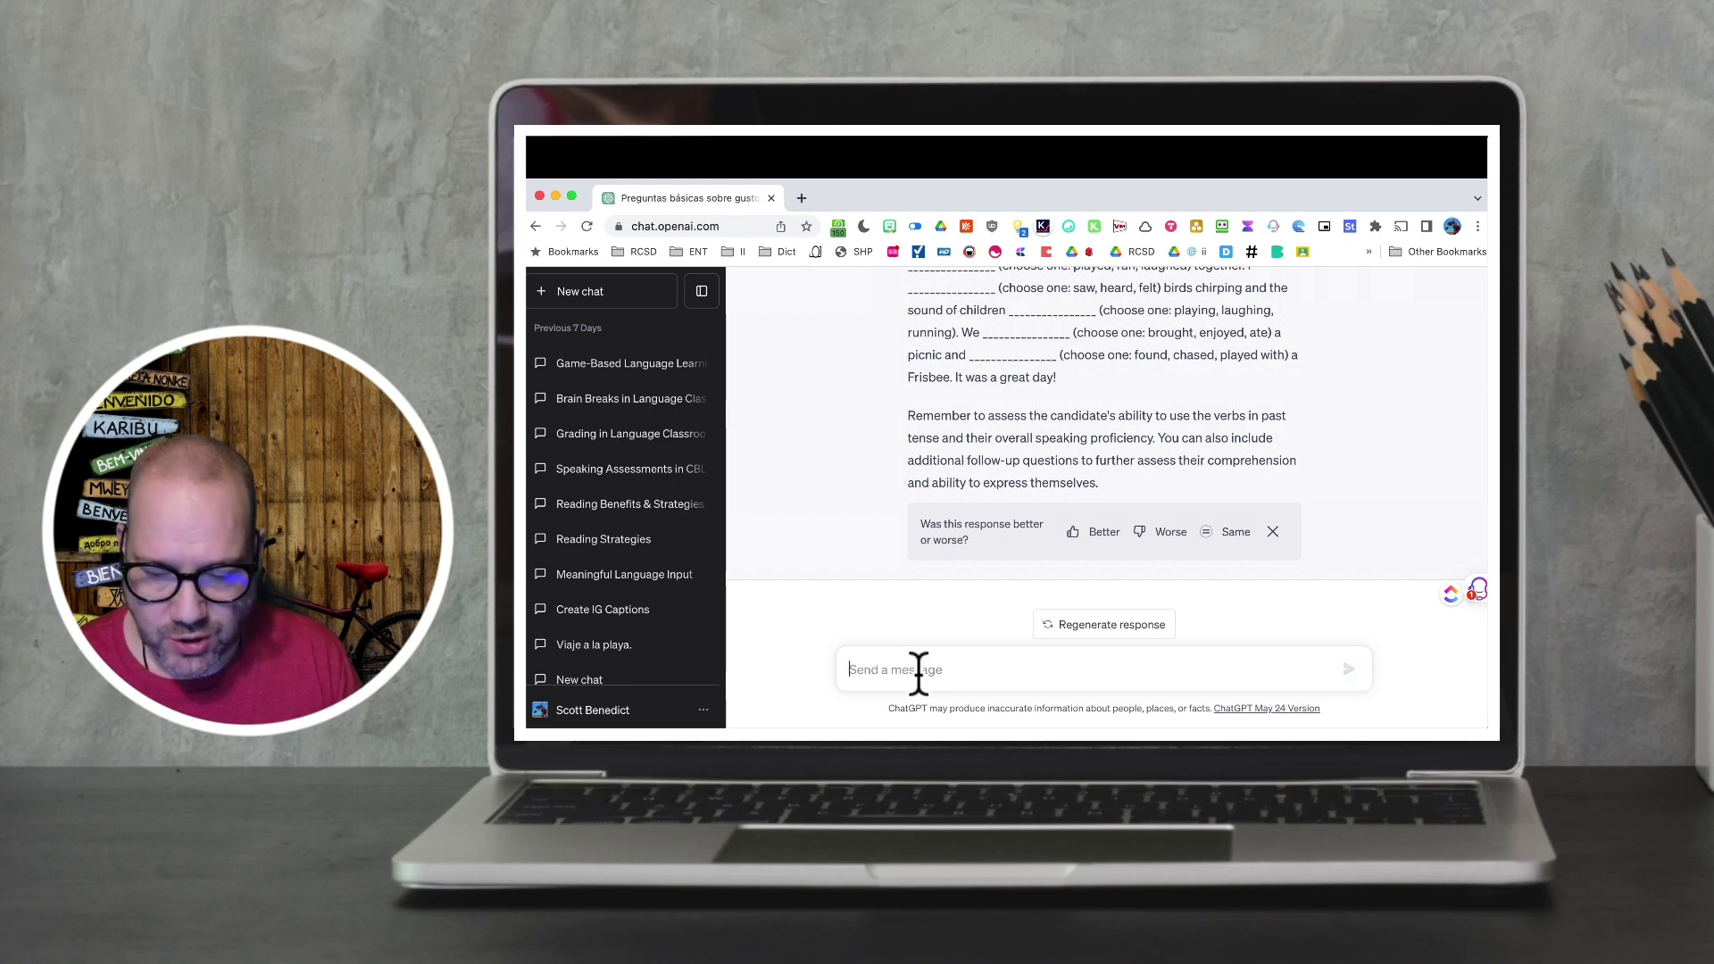
{"action": "type", "text": "Please "}
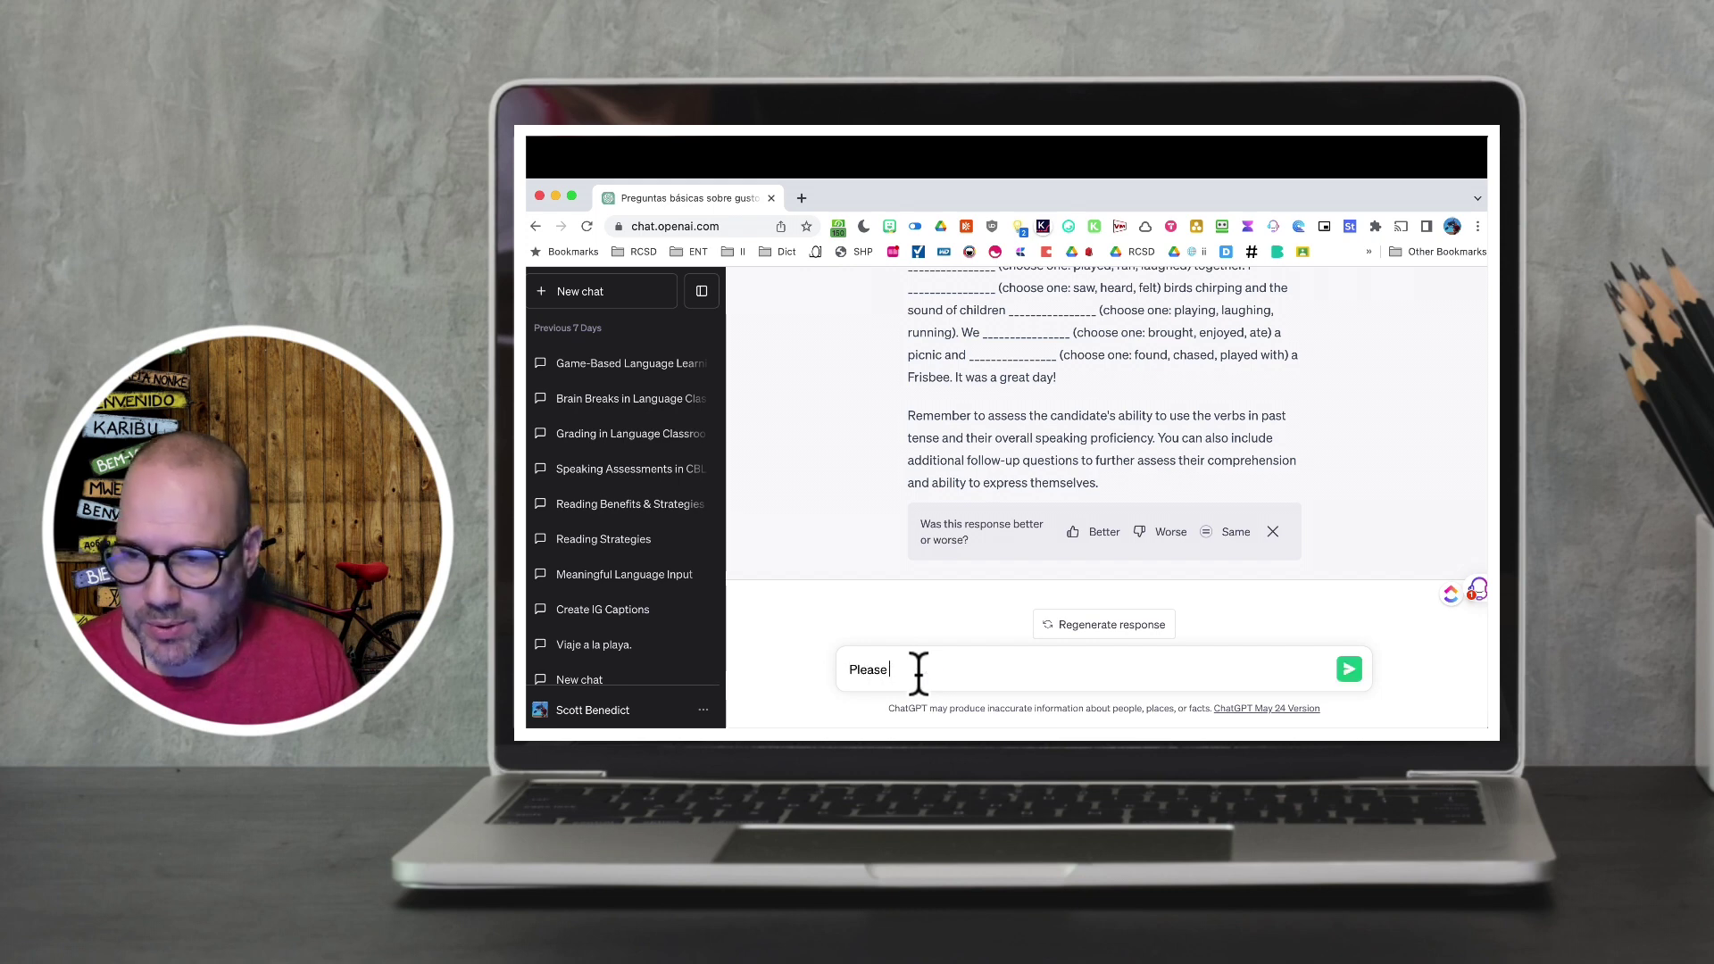
{"action": "type", "text": "write a 500-wrod"}
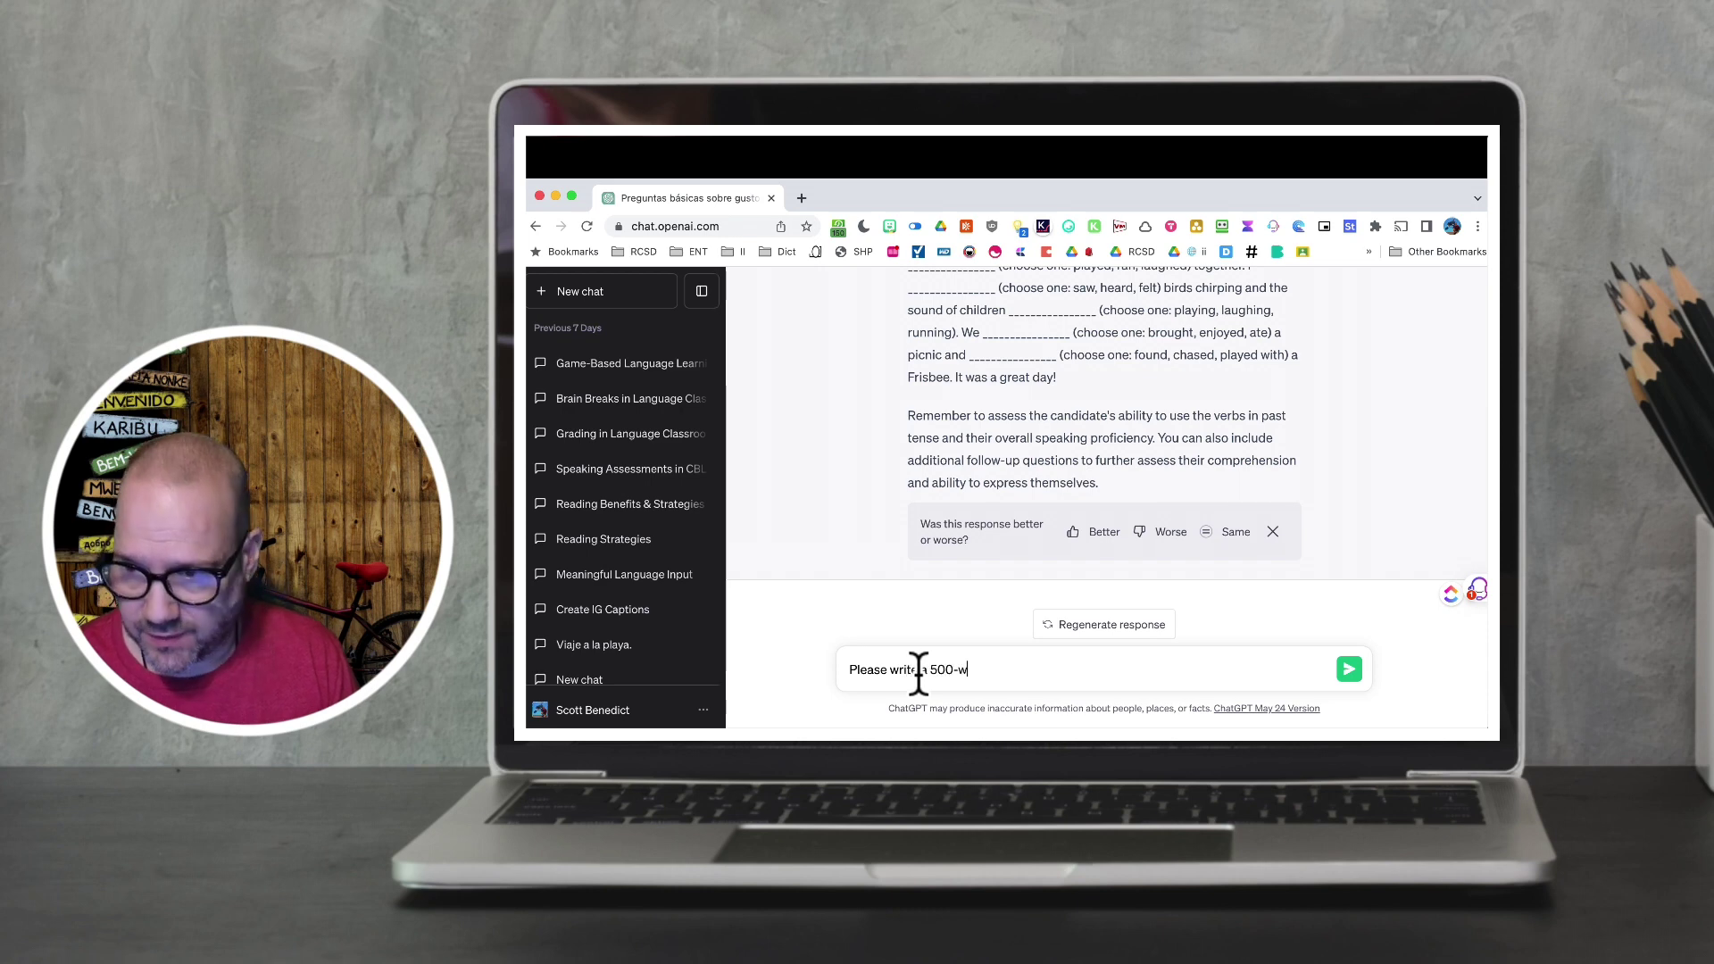
{"action": "key", "text": "BackSpace"}
{"action": "key", "text": "BackSpace"}
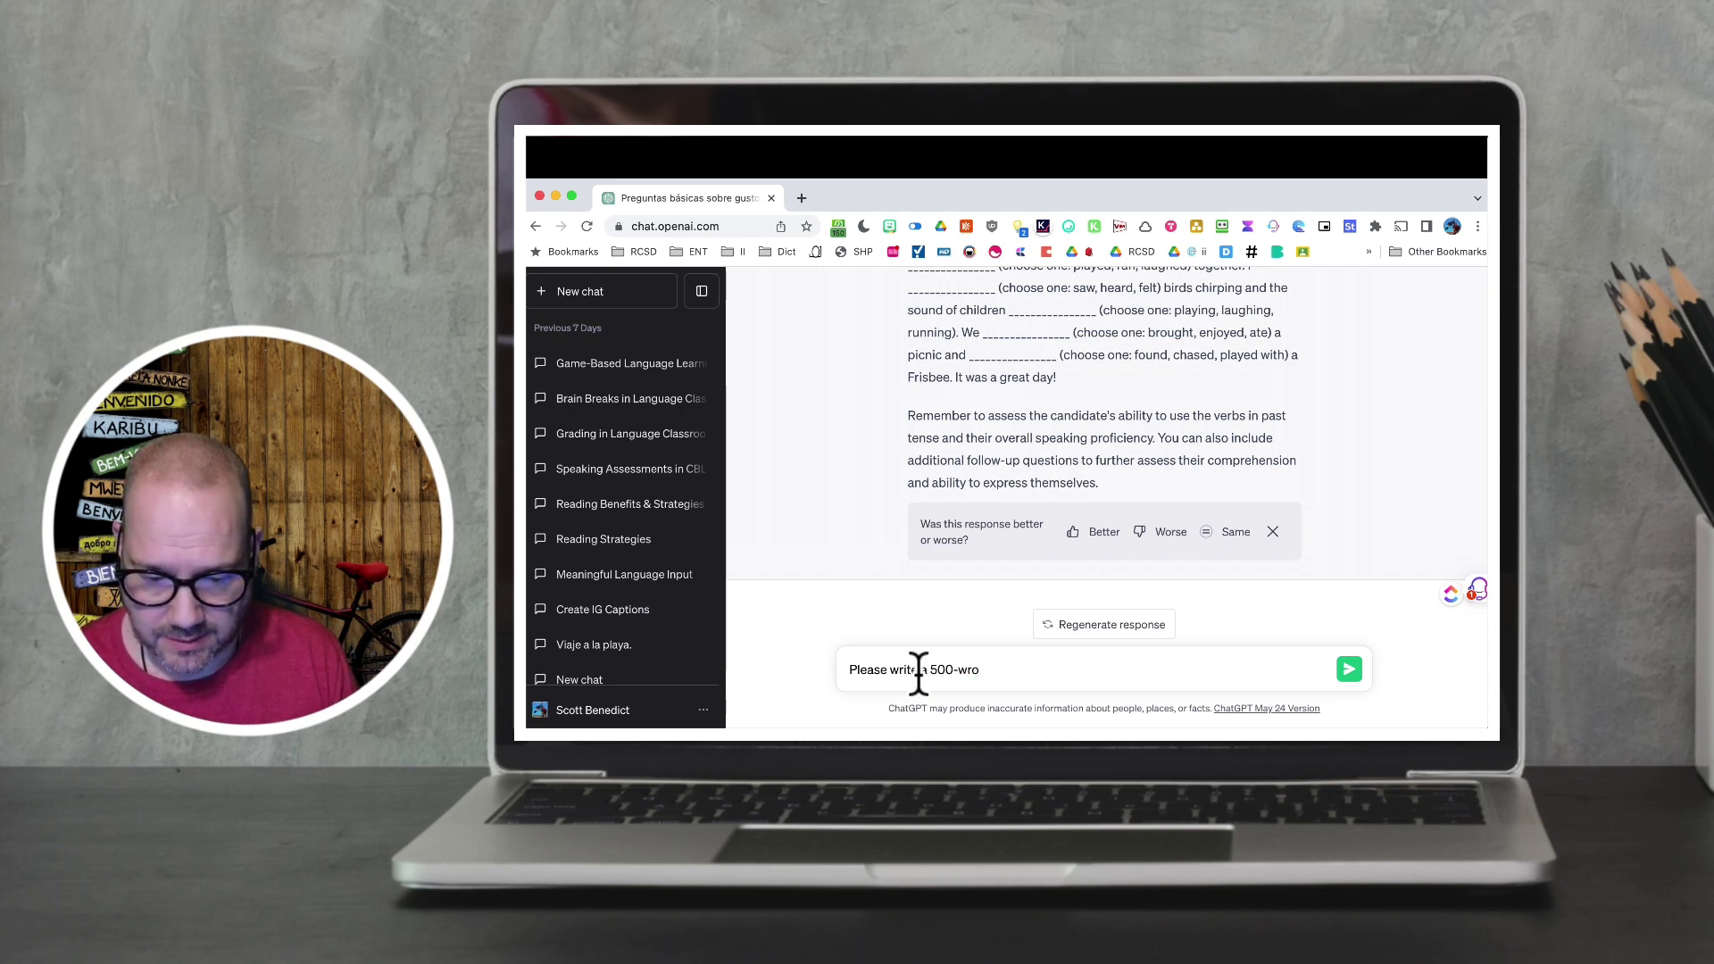
{"action": "type", "text": "ord text in Spanish"}
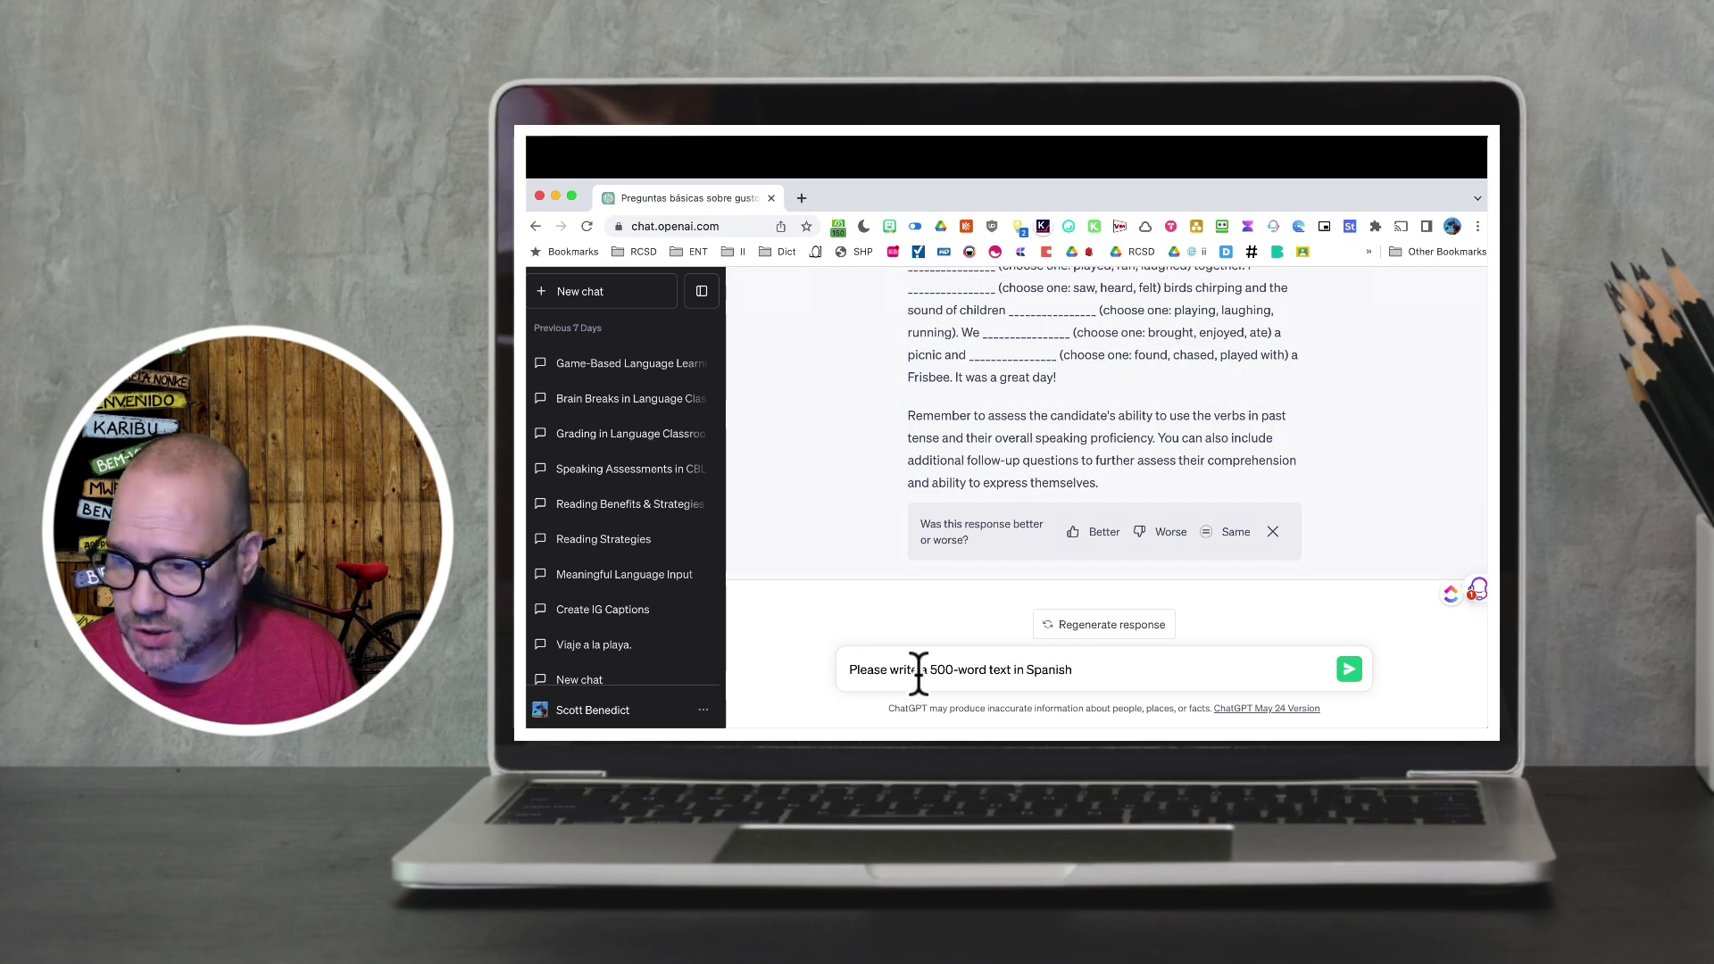
{"action": "key", "text": "BackSpace"}
{"action": "key", "text": "BackSpace"}
{"action": "key", "text": "BackSpace"}
{"action": "key", "text": "BackSpace"}
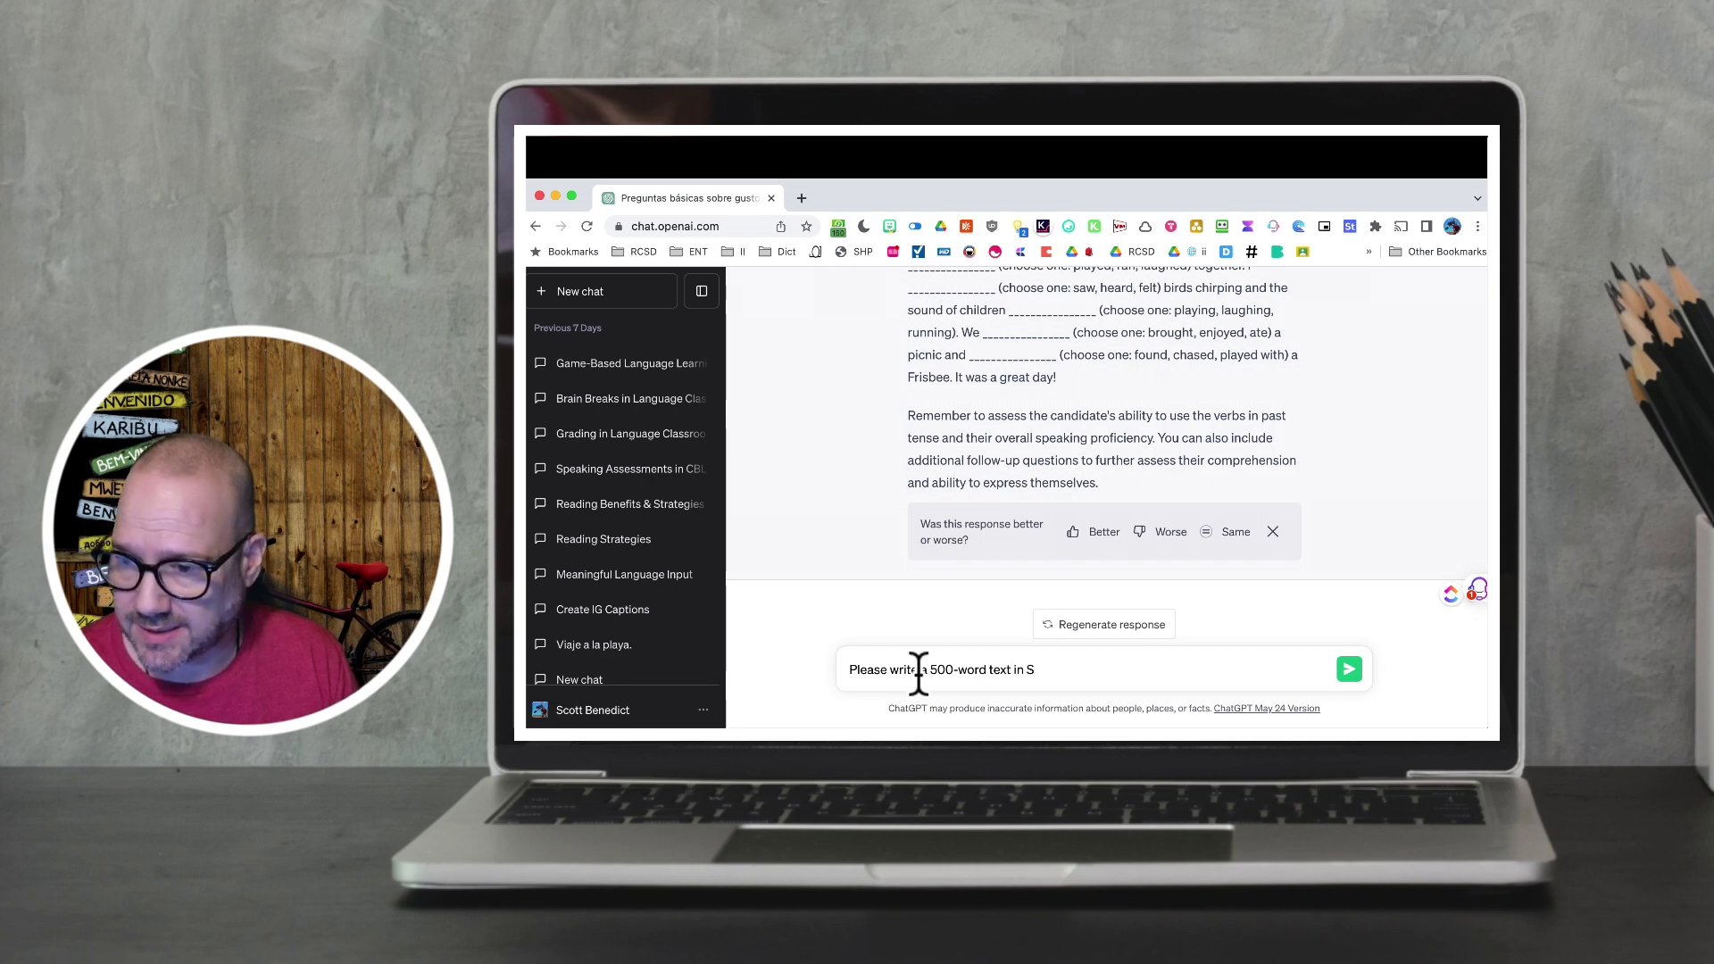
{"action": "type", "text": "panish describing an "}
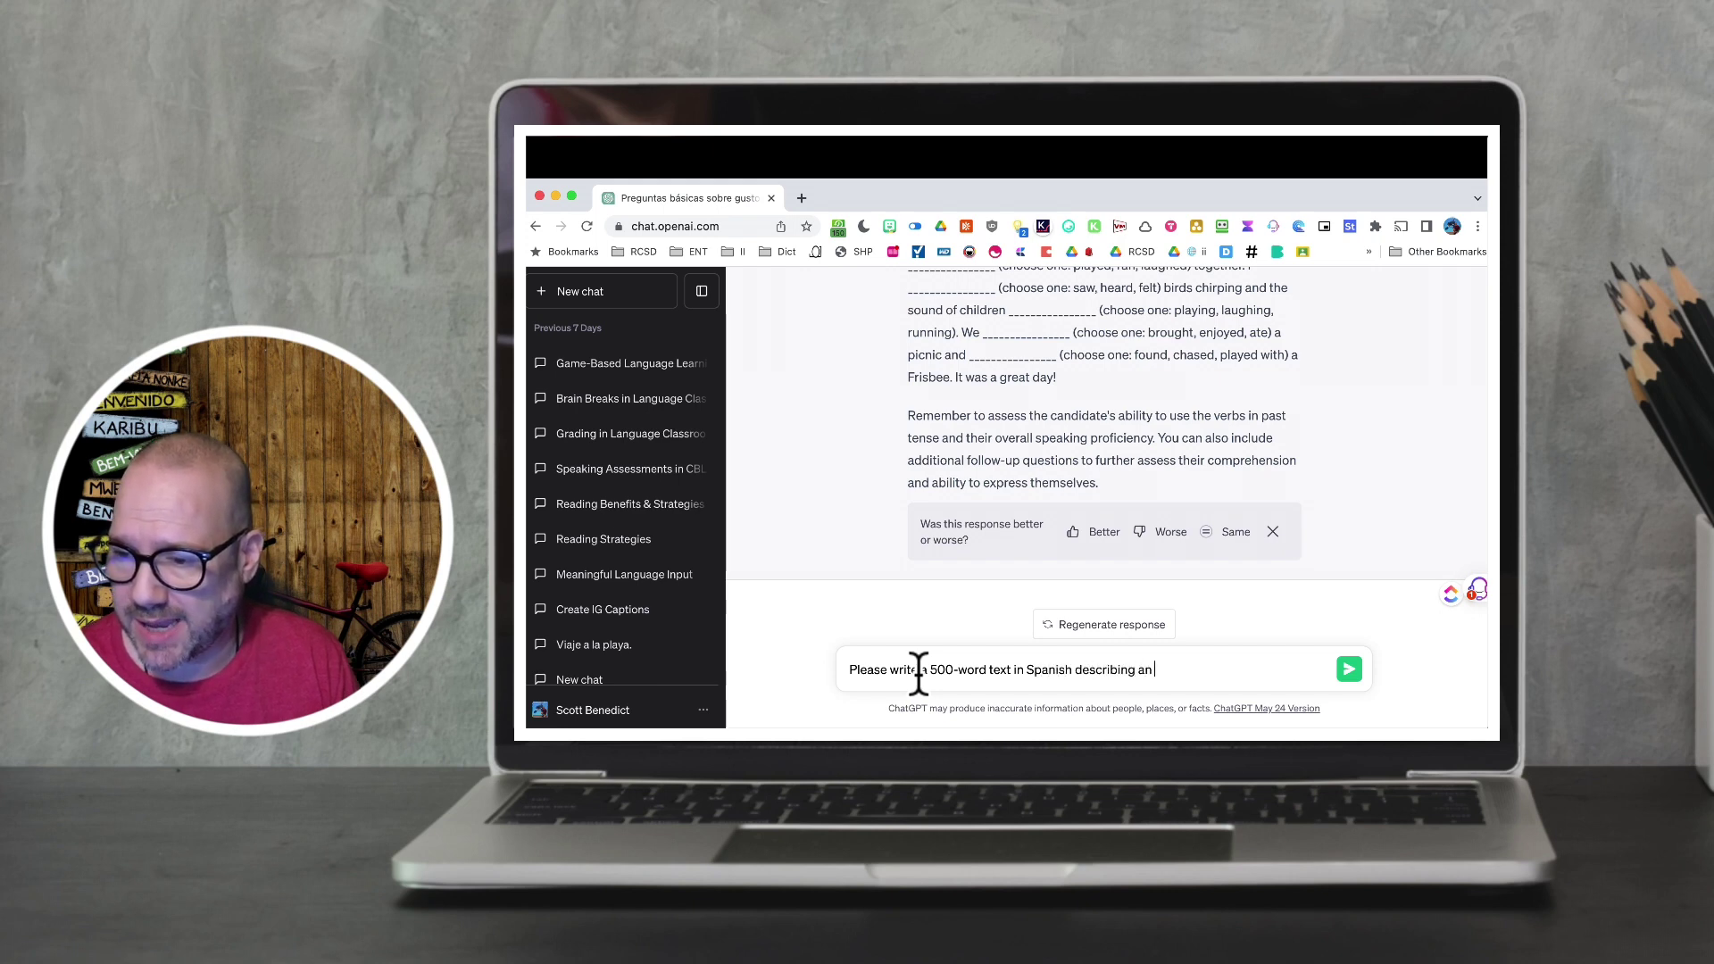
{"action": "type", "text": "authentic "}
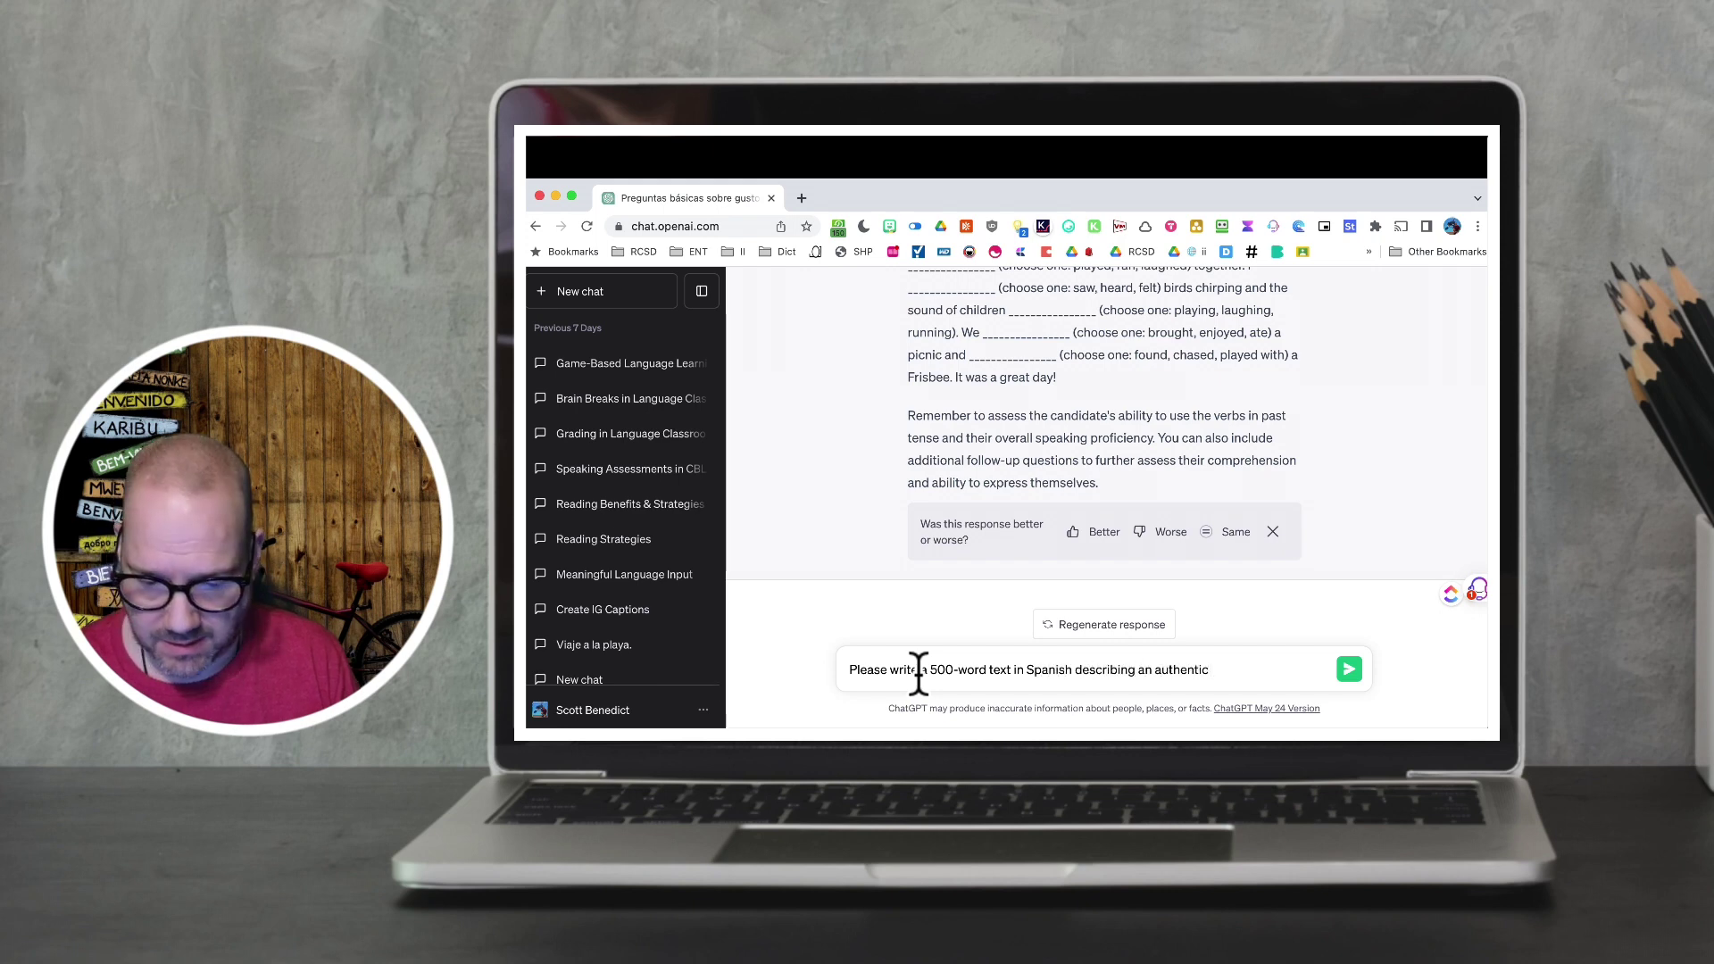
{"action": "type", "text": "Hispanic"}
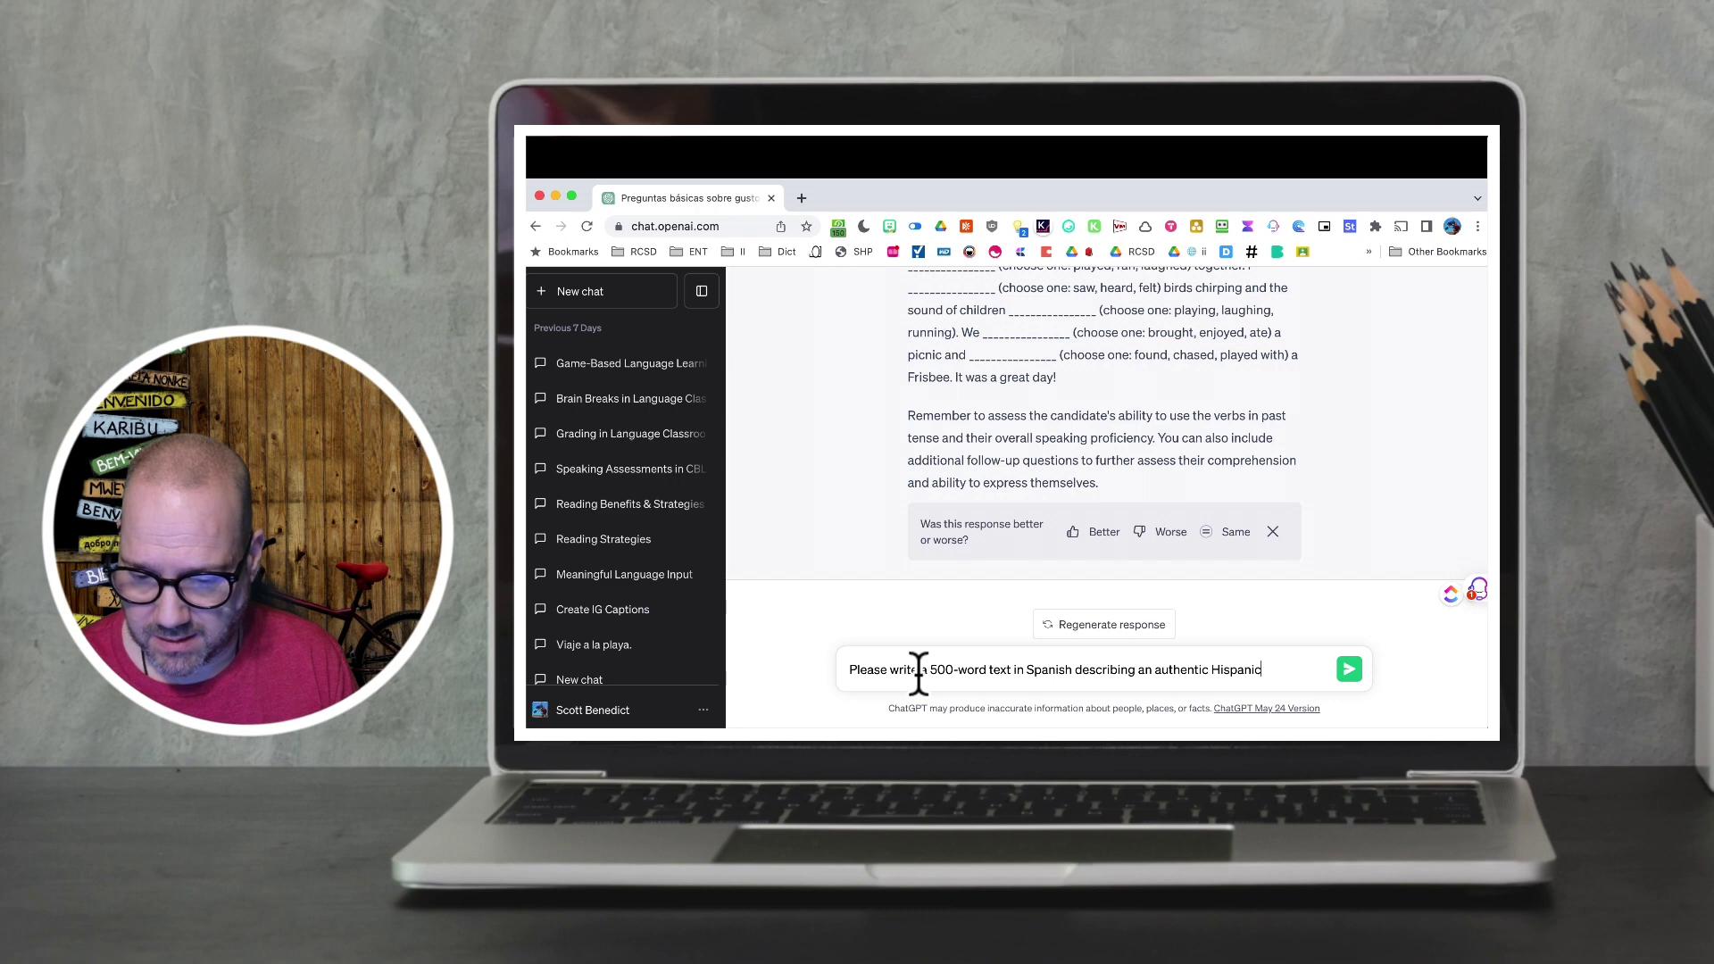
{"action": "type", "text": " aspect. "}
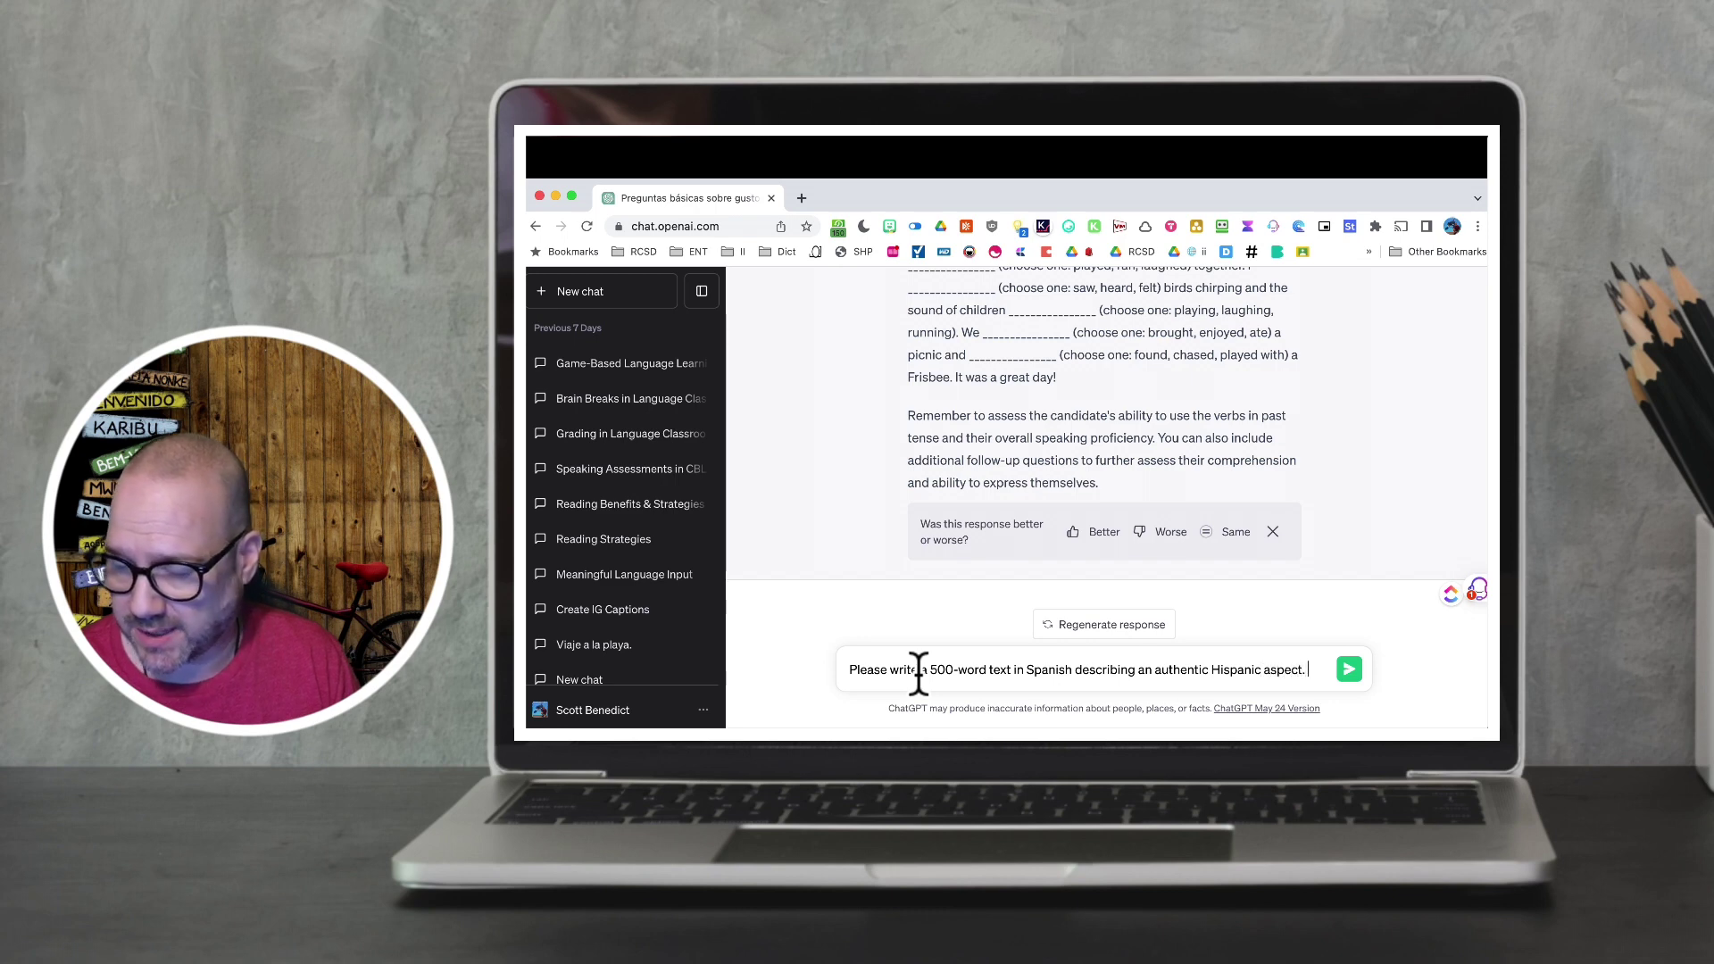
Step: Add to please include the verbs listed above and that the text should be written in simple Spanish, and send the request
{"action": "type", "text": "P"}
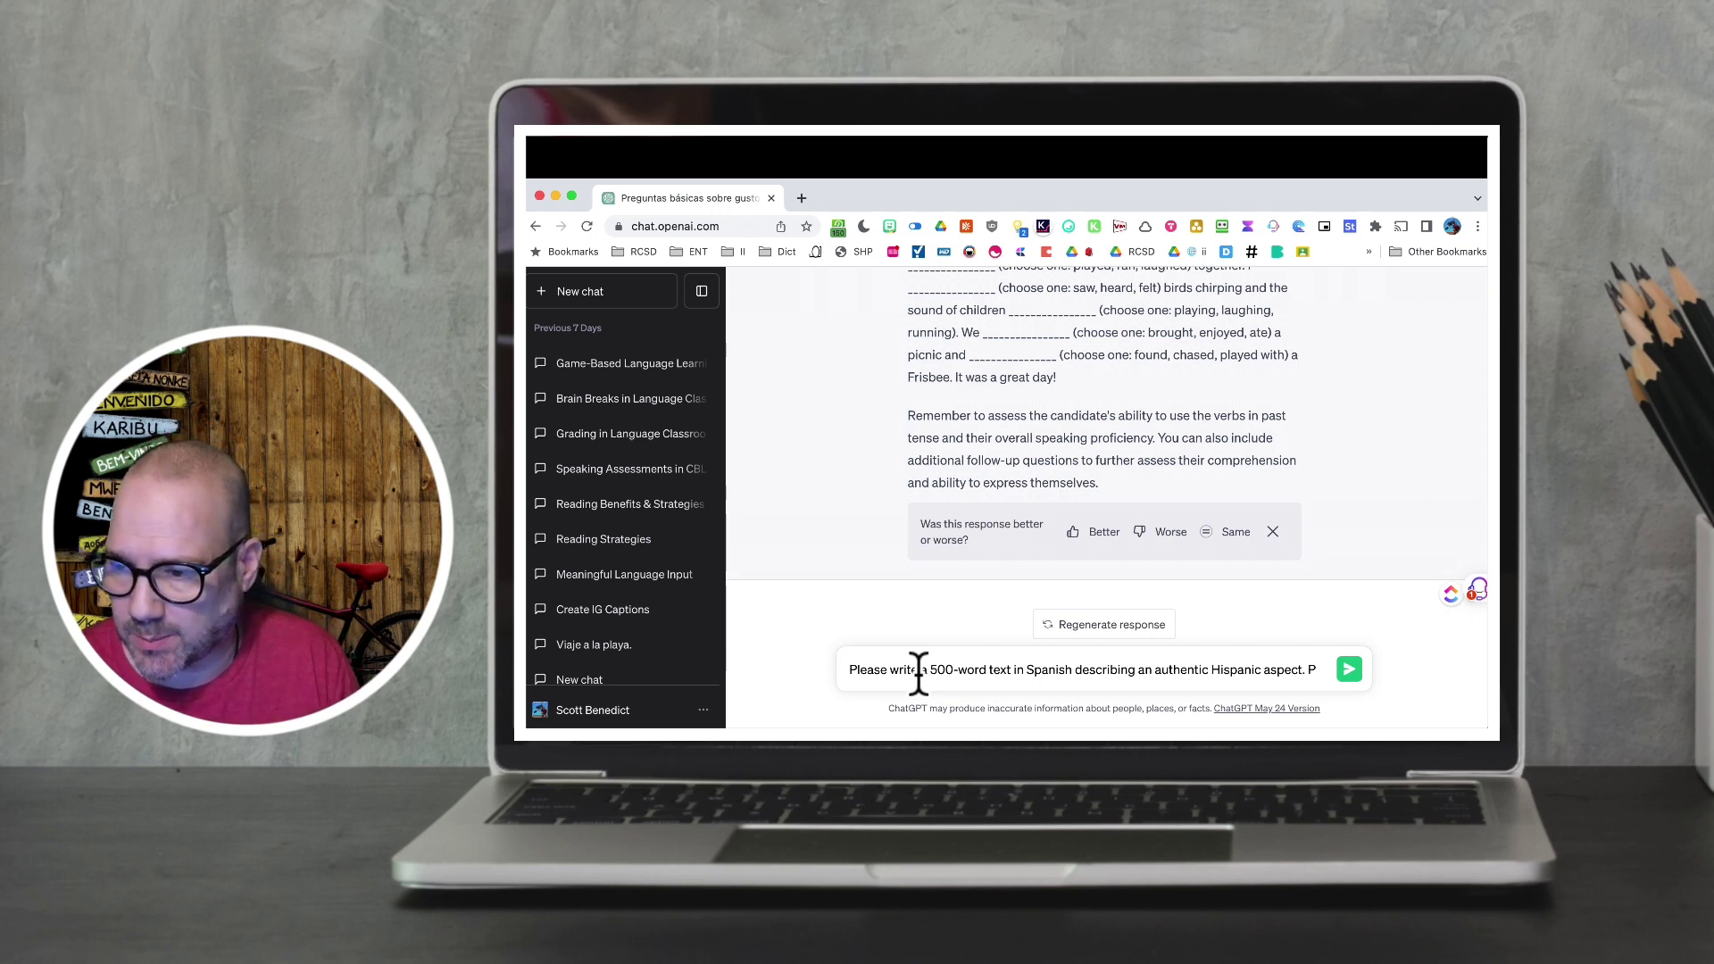
{"action": "type", "text": "lease include the"}
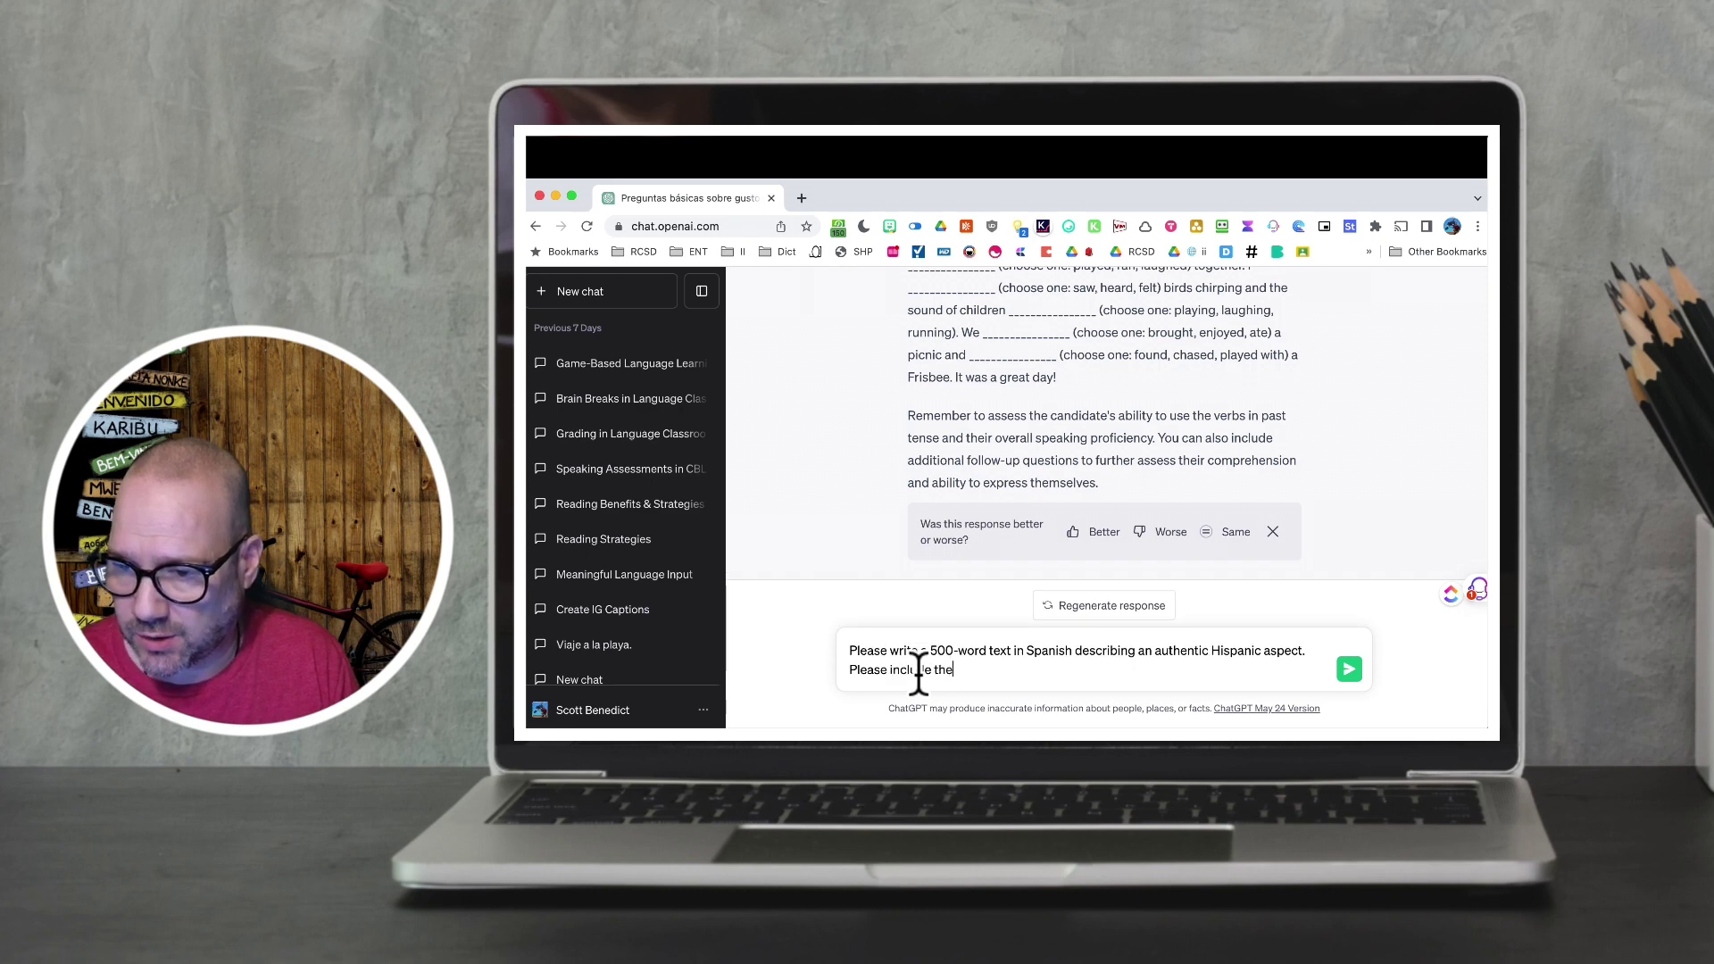
{"action": "type", "text": " verbs listed a"}
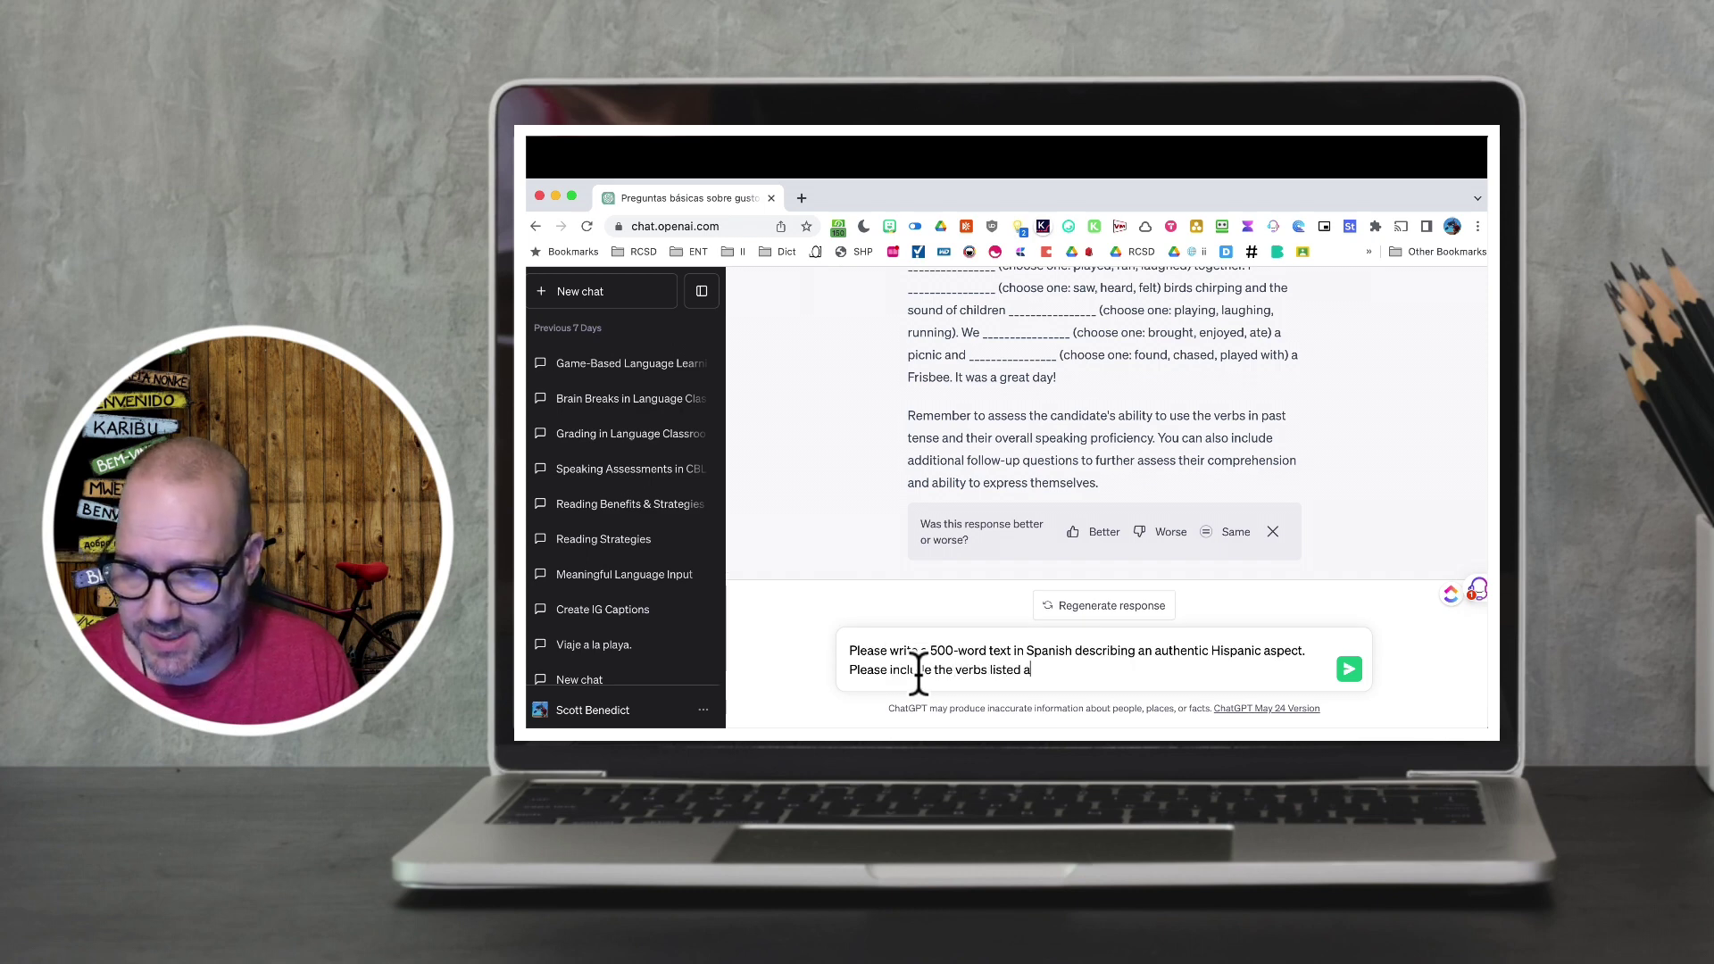
{"action": "type", "text": "bove. The tex"}
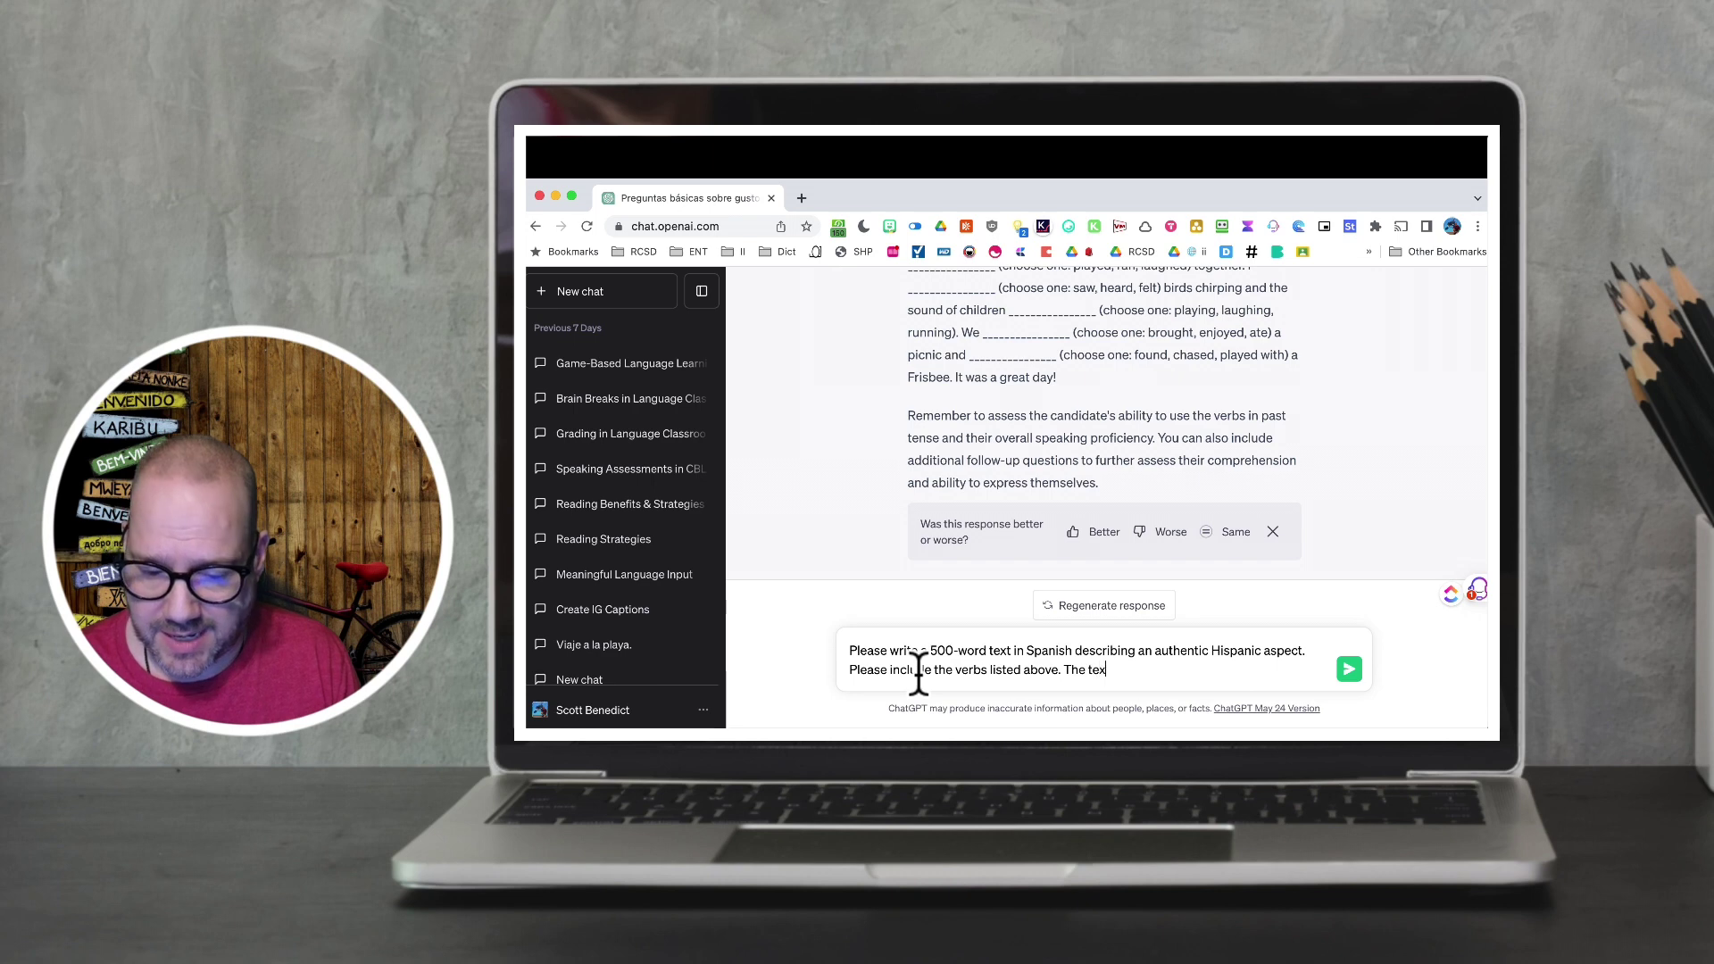
{"action": "type", "text": "t should be writt"}
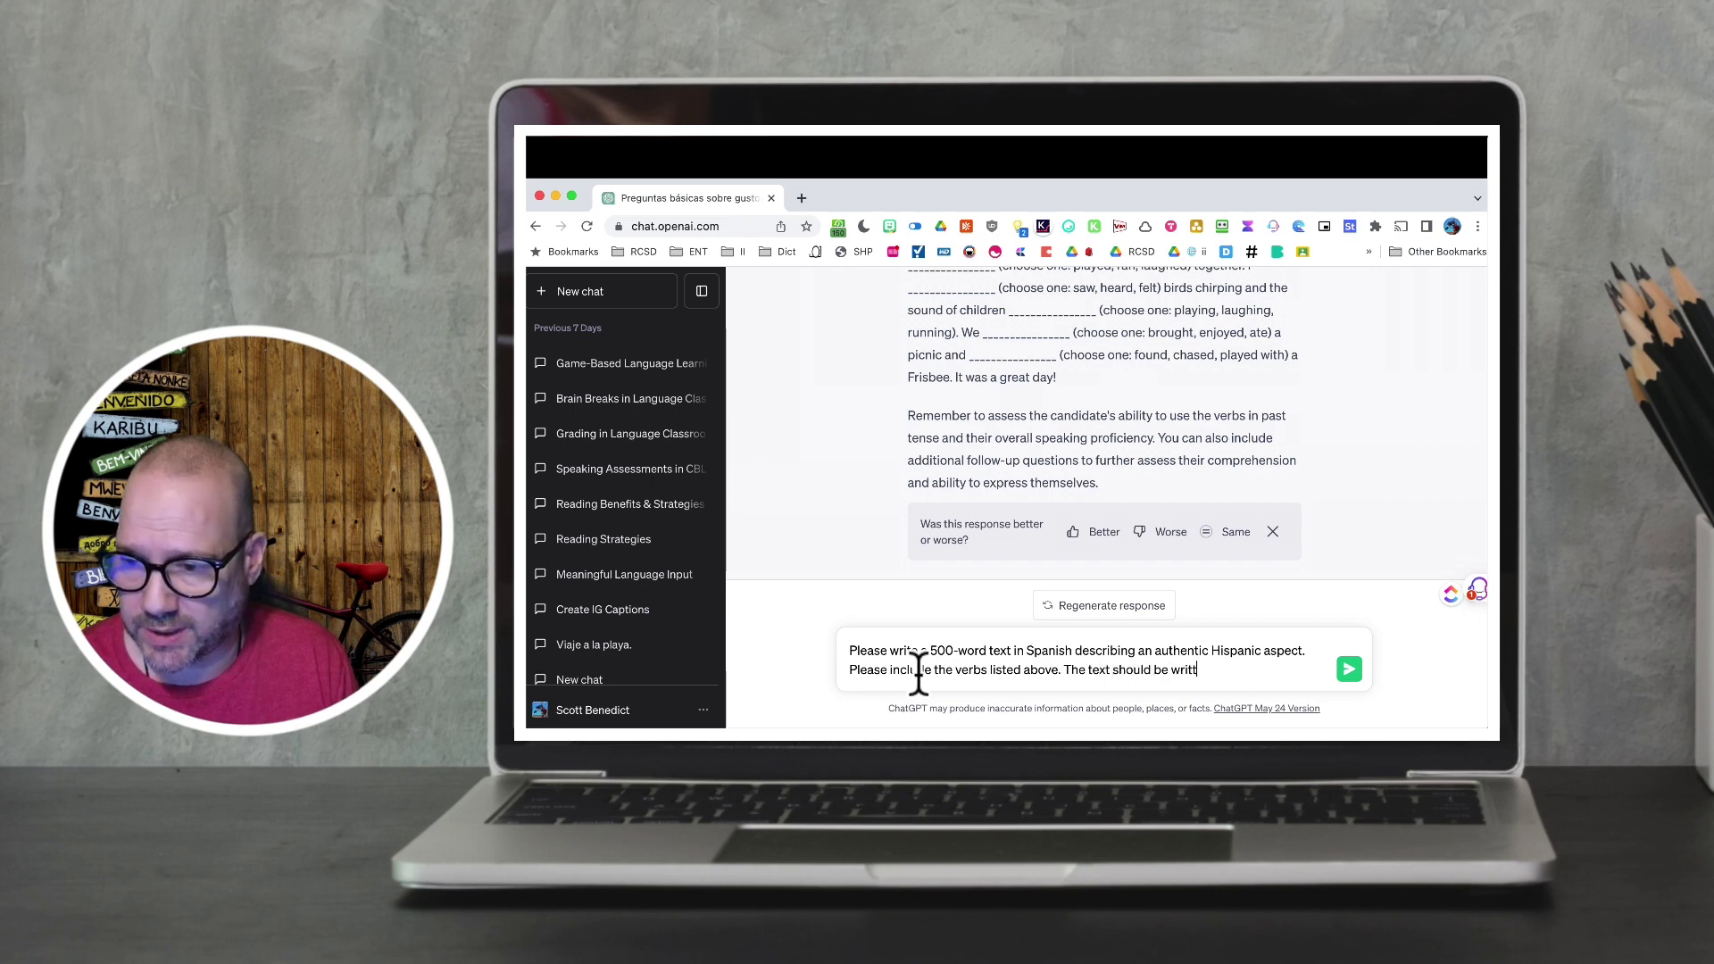
{"action": "type", "text": "en in simple Spanish."}
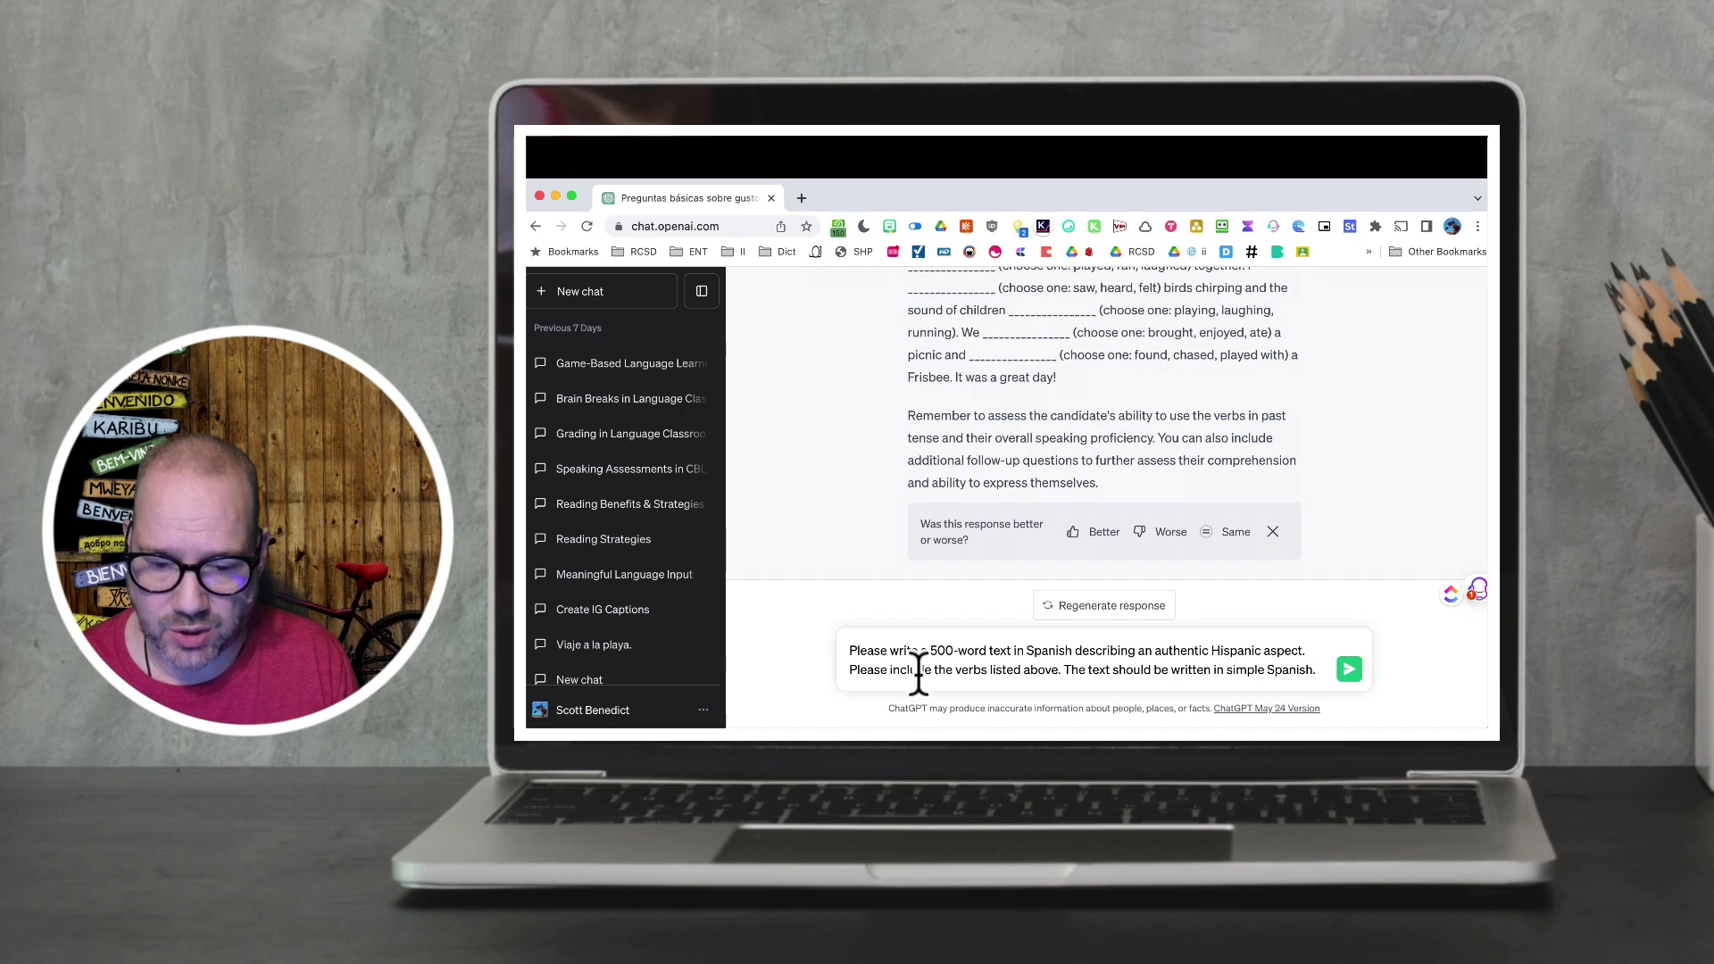
{"action": "key", "text": "Return"}
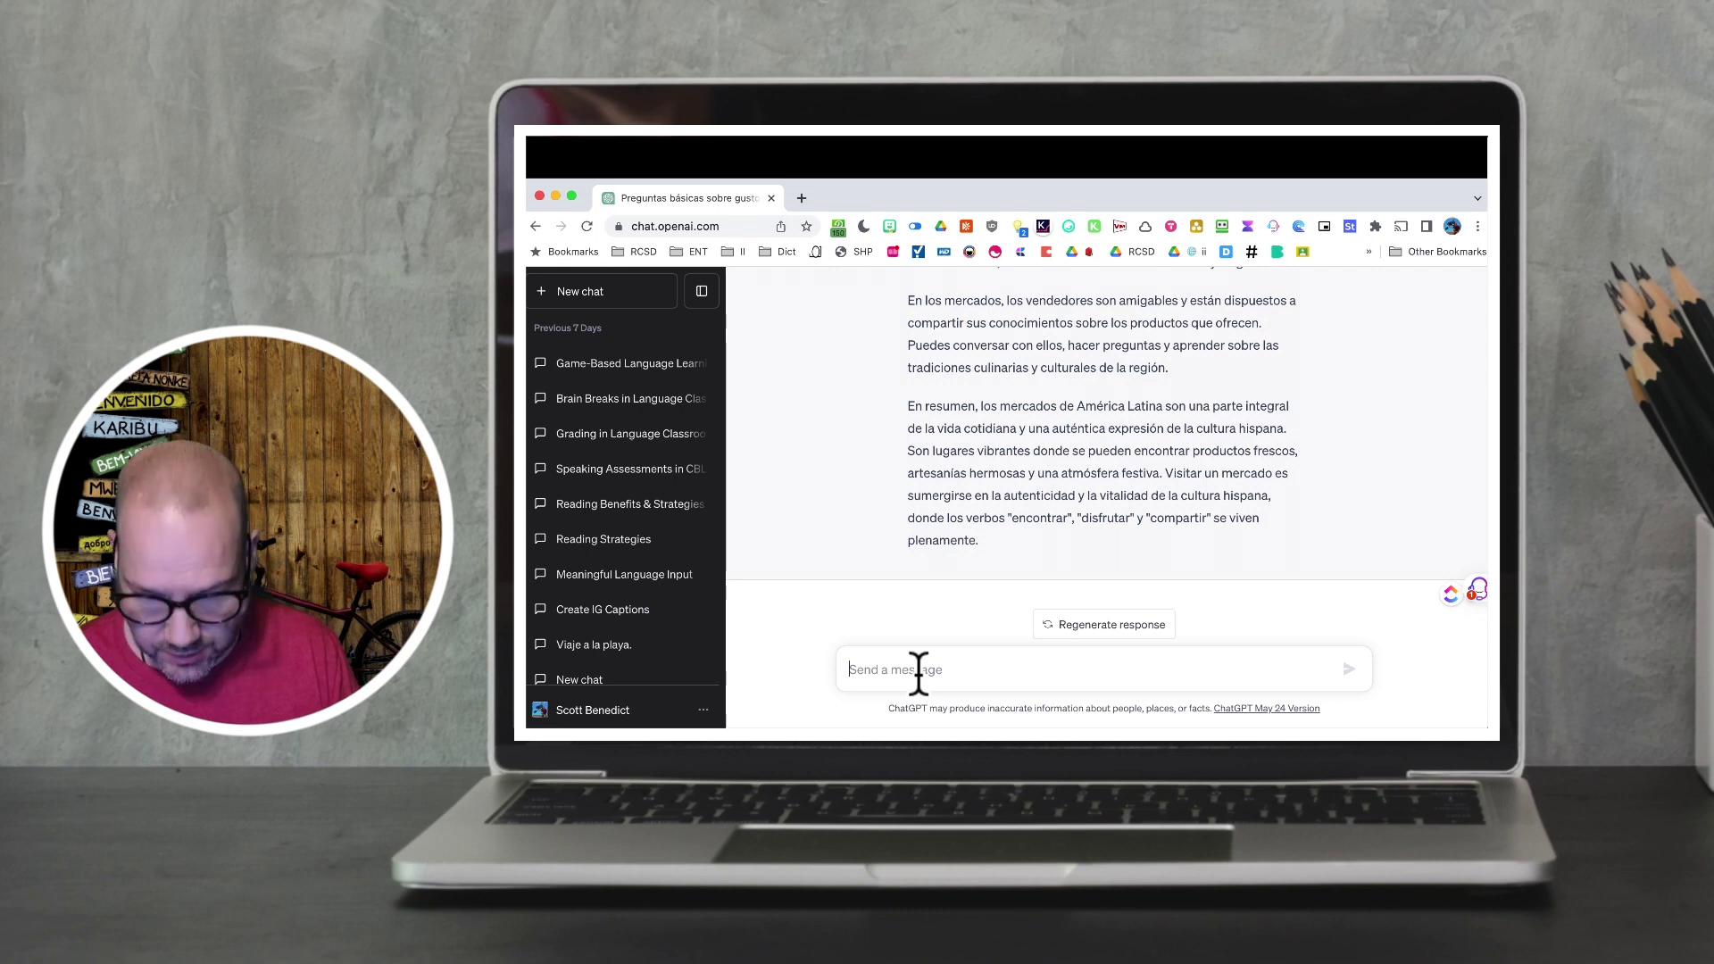
Step: Send a follow-up request to please rewrite in even simpler Spanish
{"action": "type", "text": "ase"}
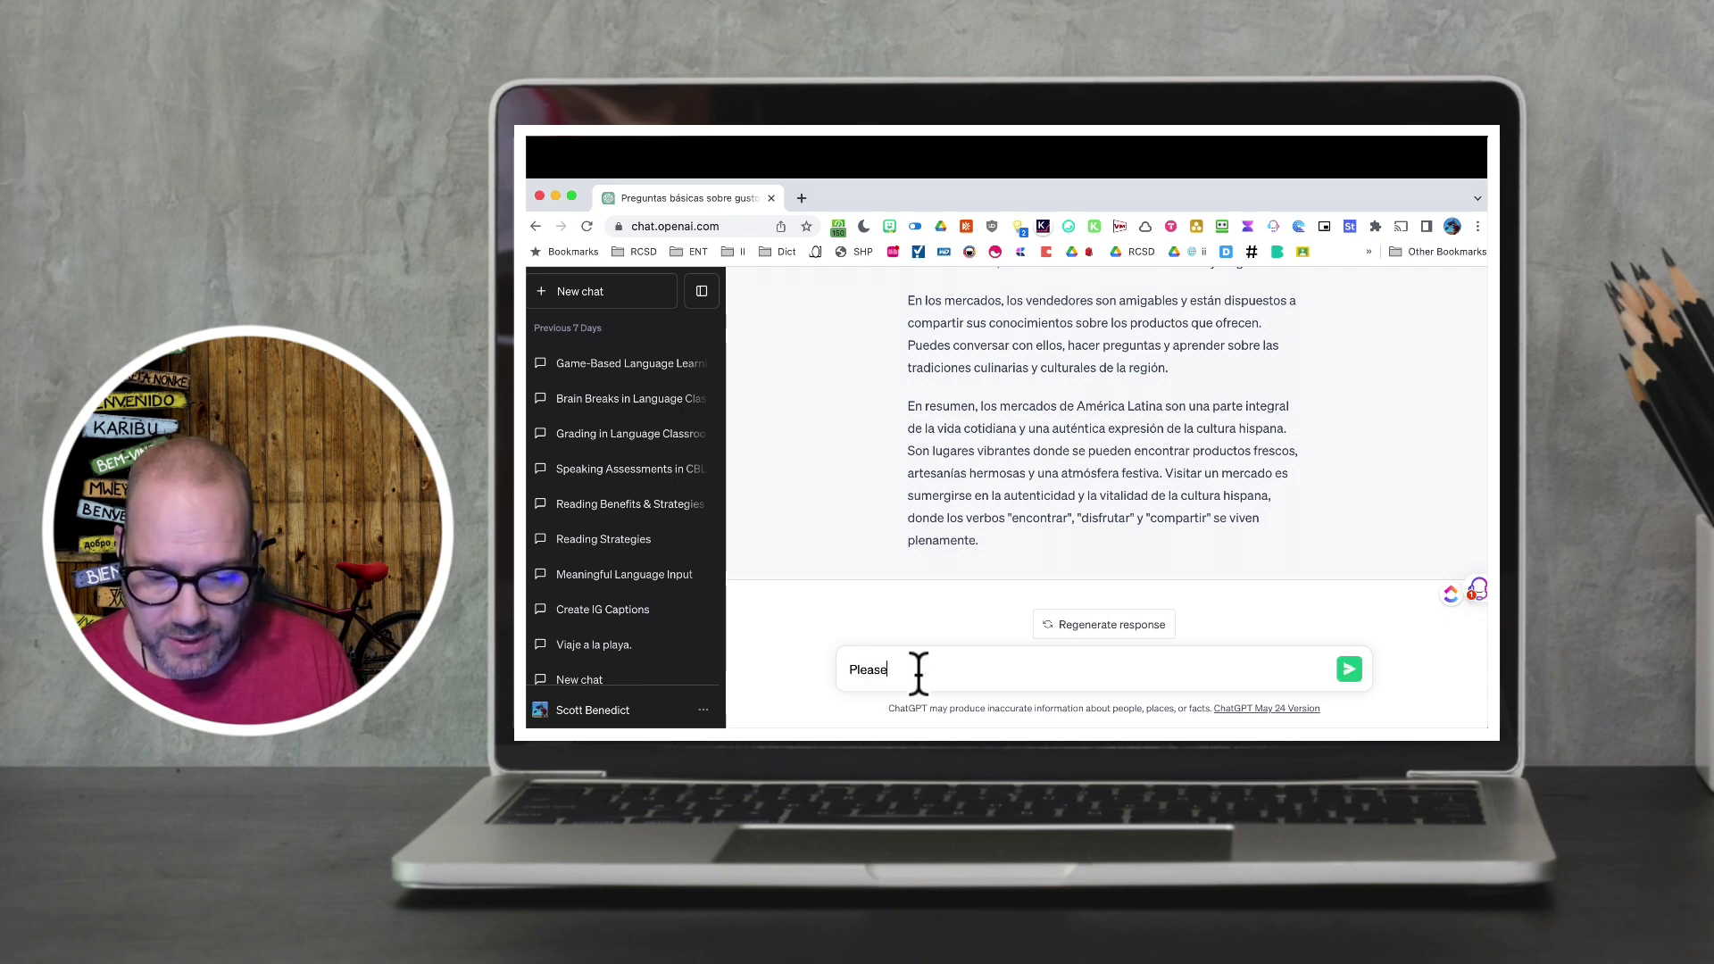
{"action": "type", "text": " rewrite in "}
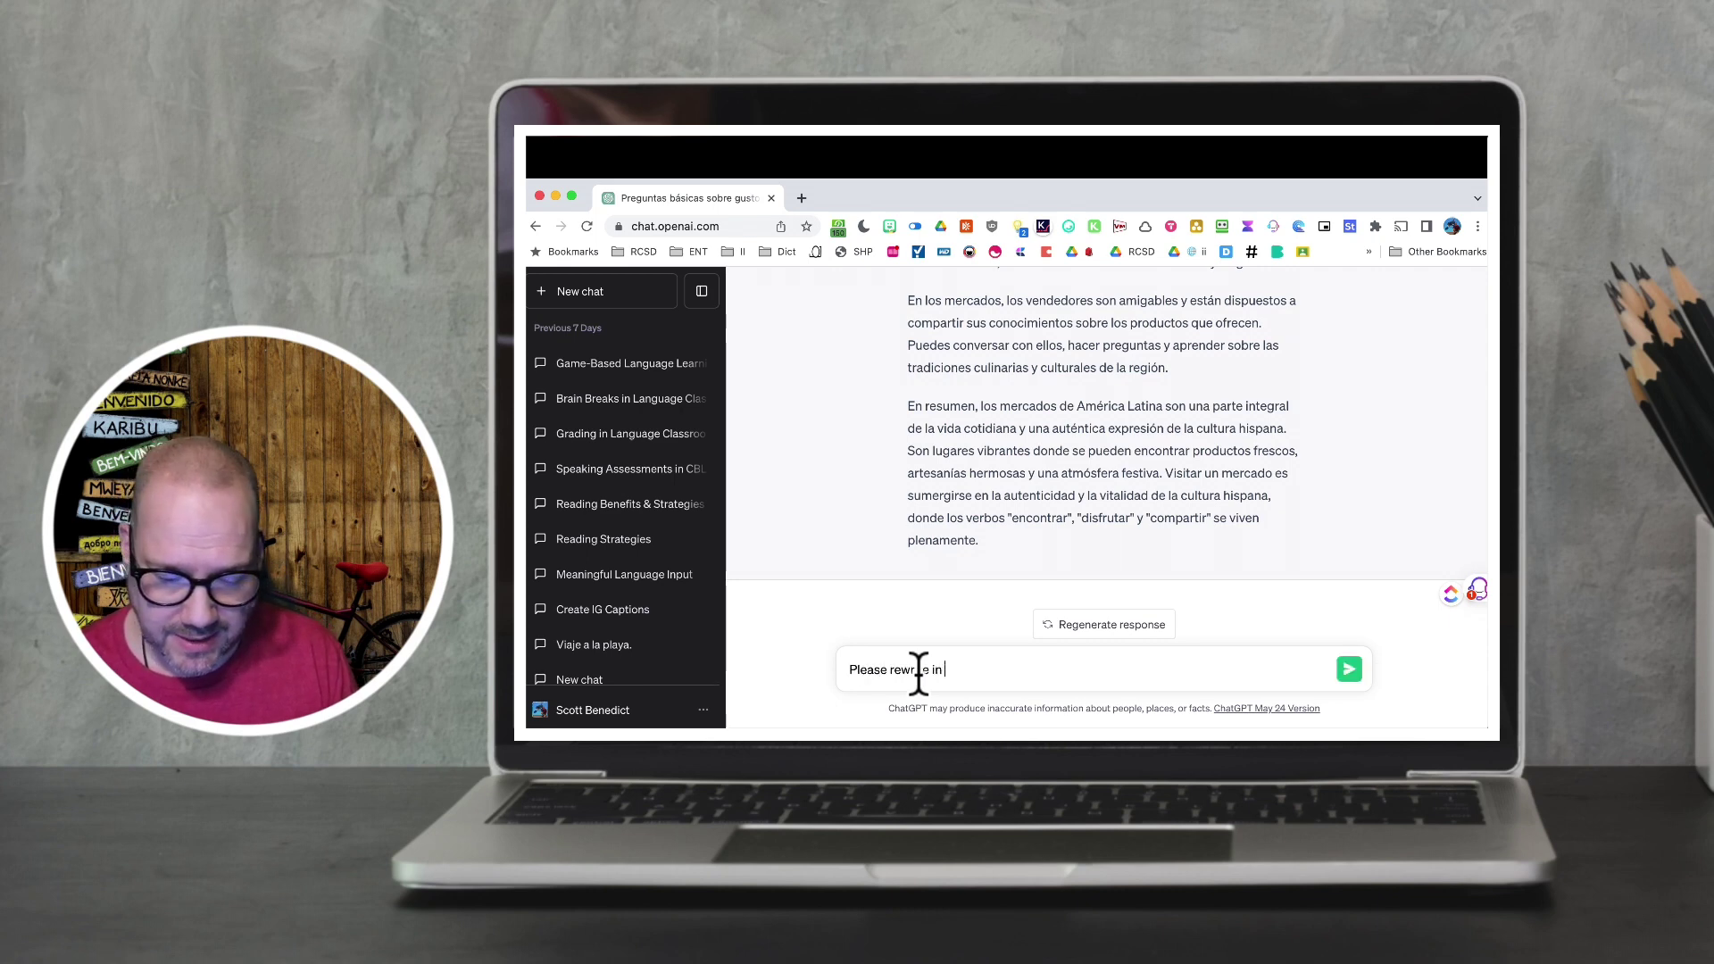
{"action": "type", "text": "even simpler Spanish."}
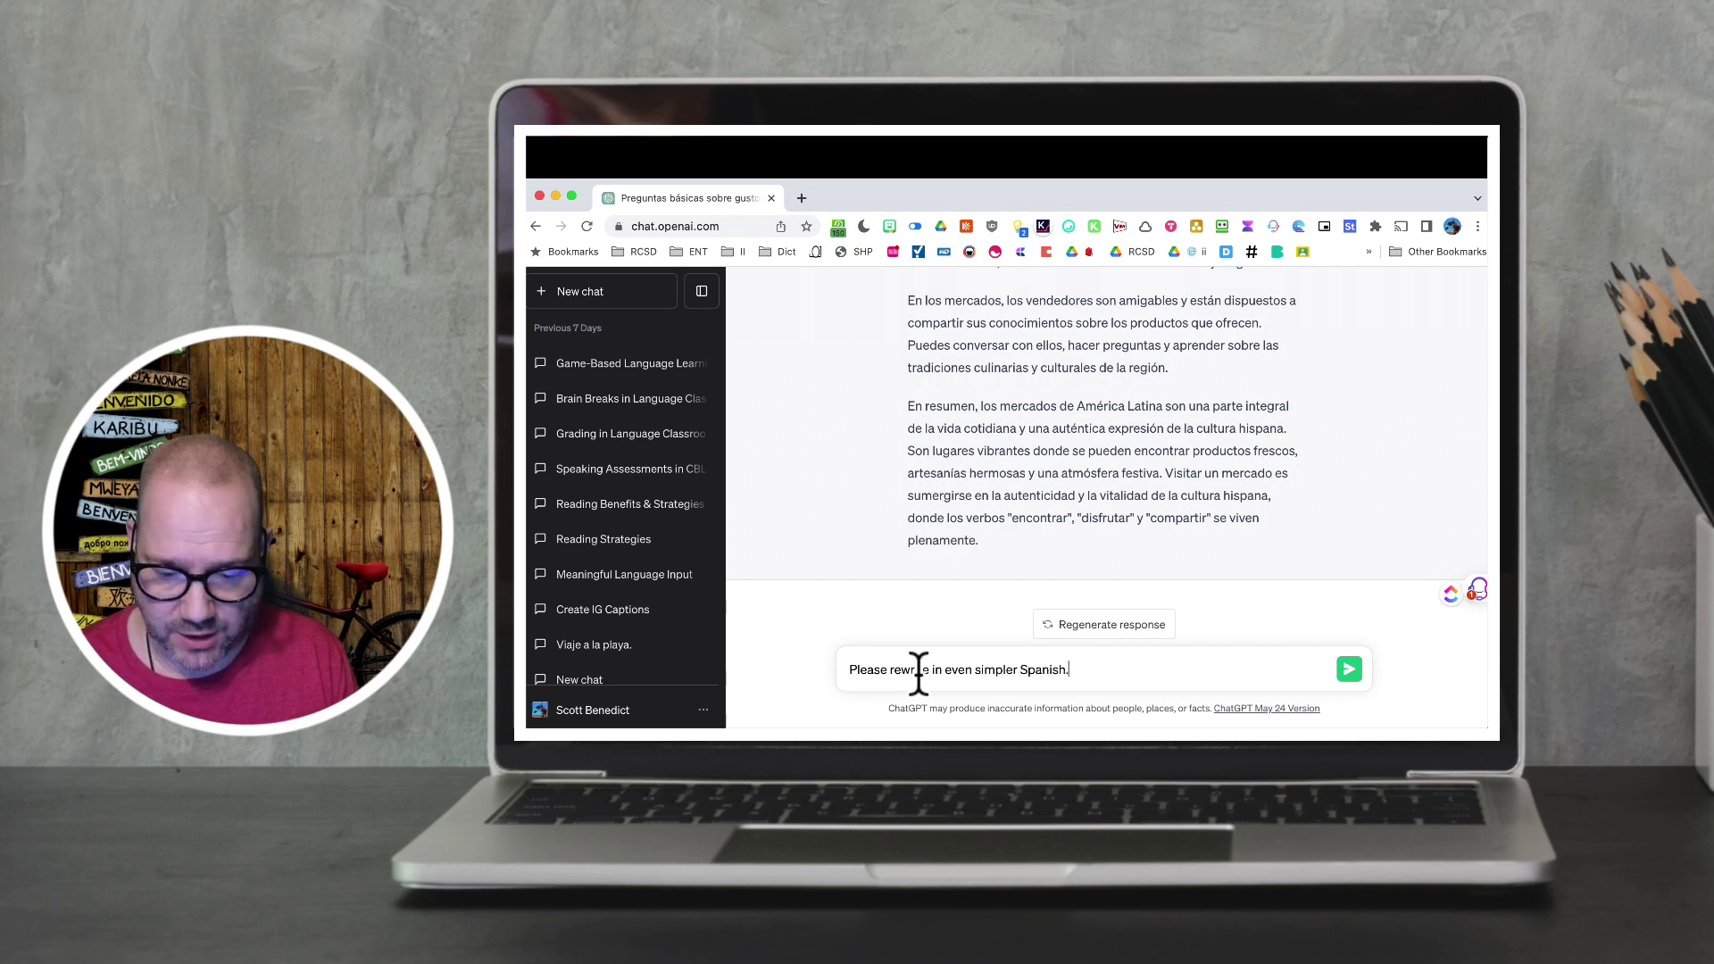
{"action": "key", "text": "Return"}
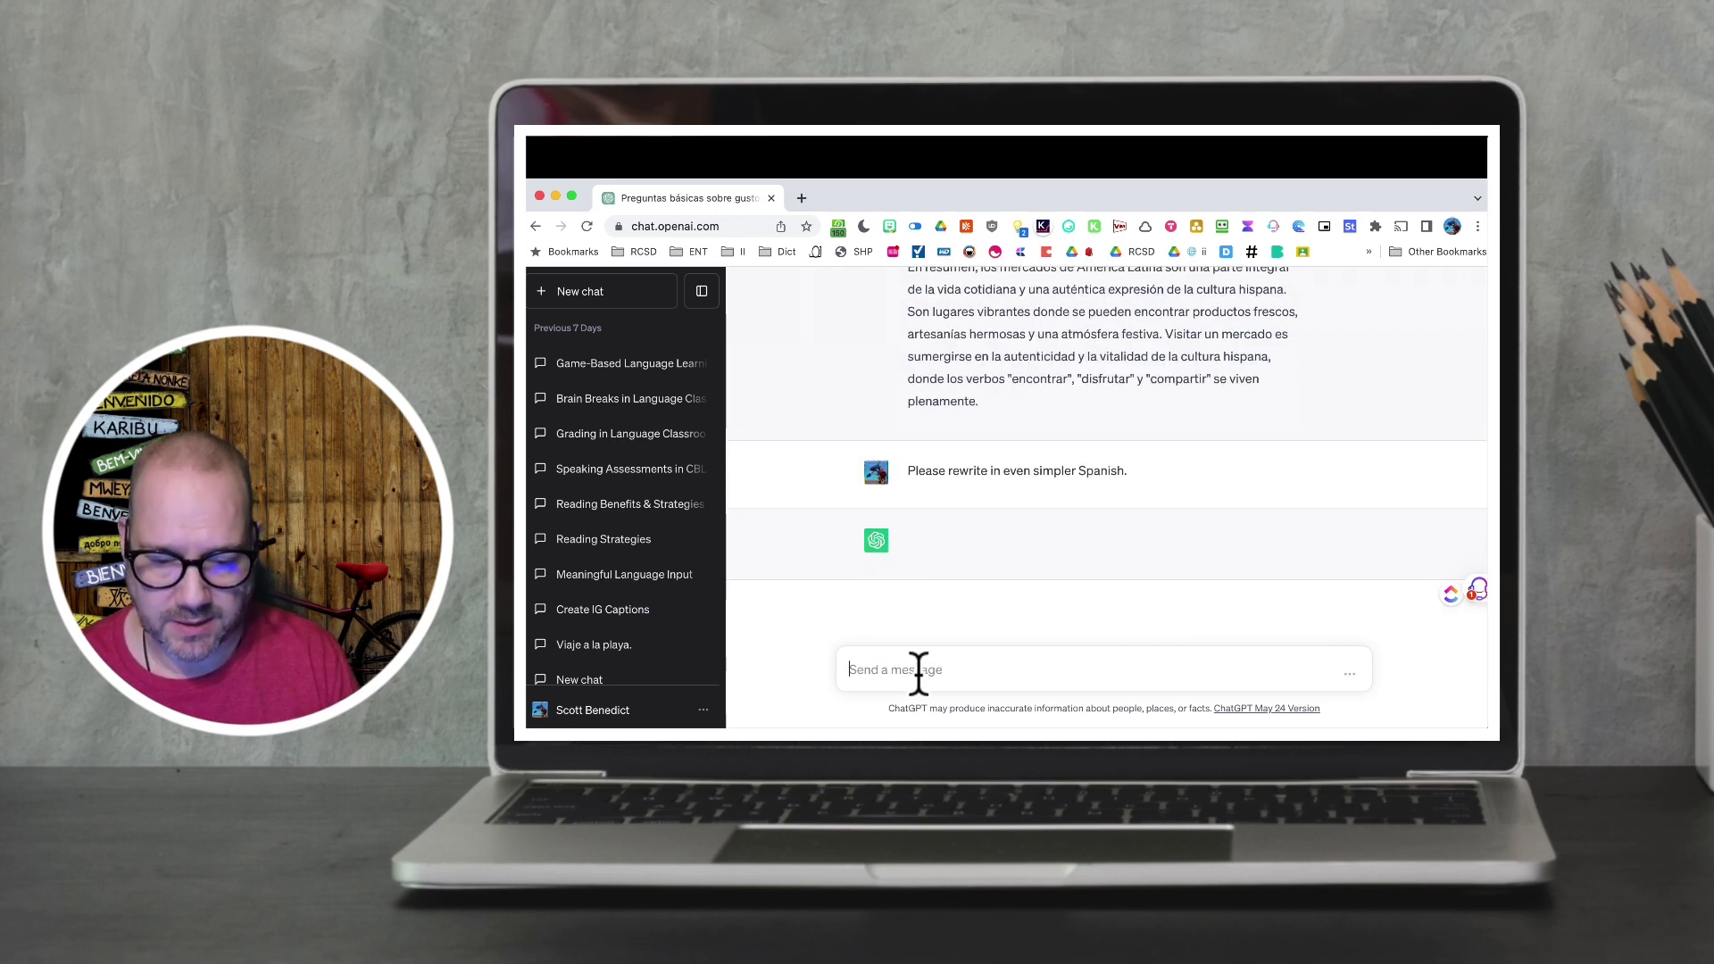